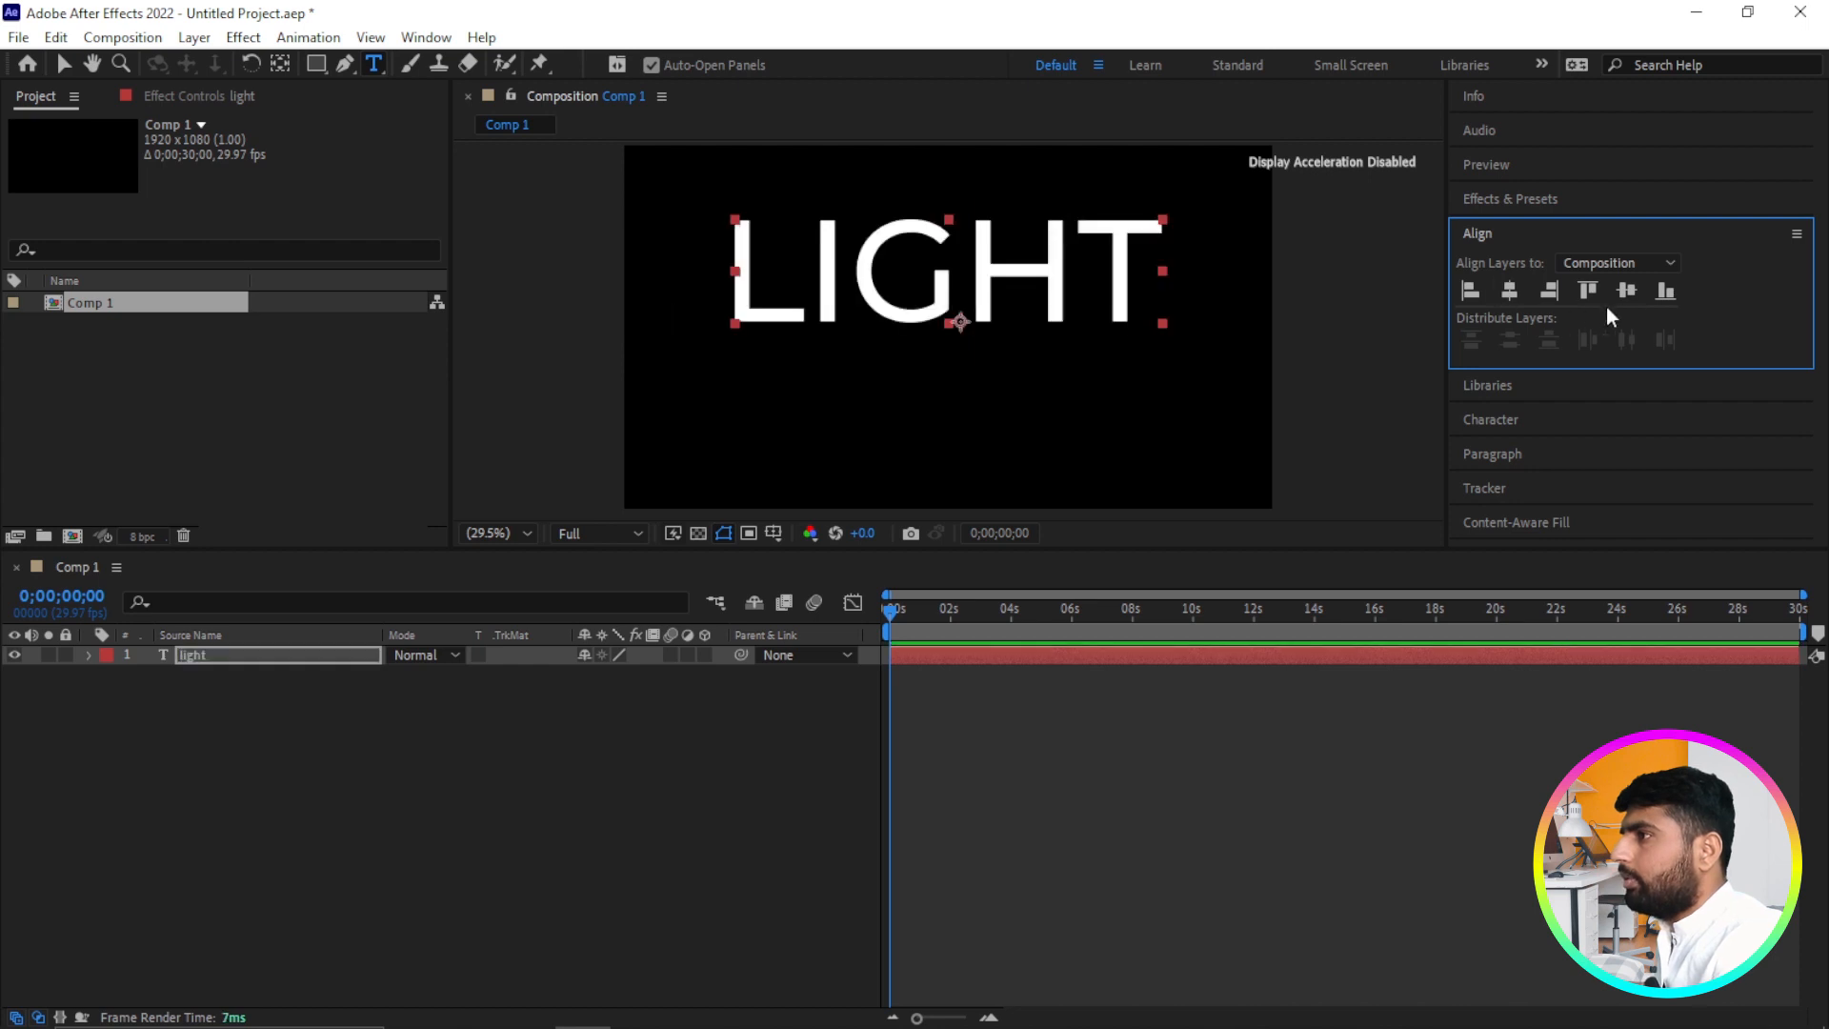
# Center the LIGHT text vertically in the composition and create masks from the text layer.
pyautogui.click(1627, 290)
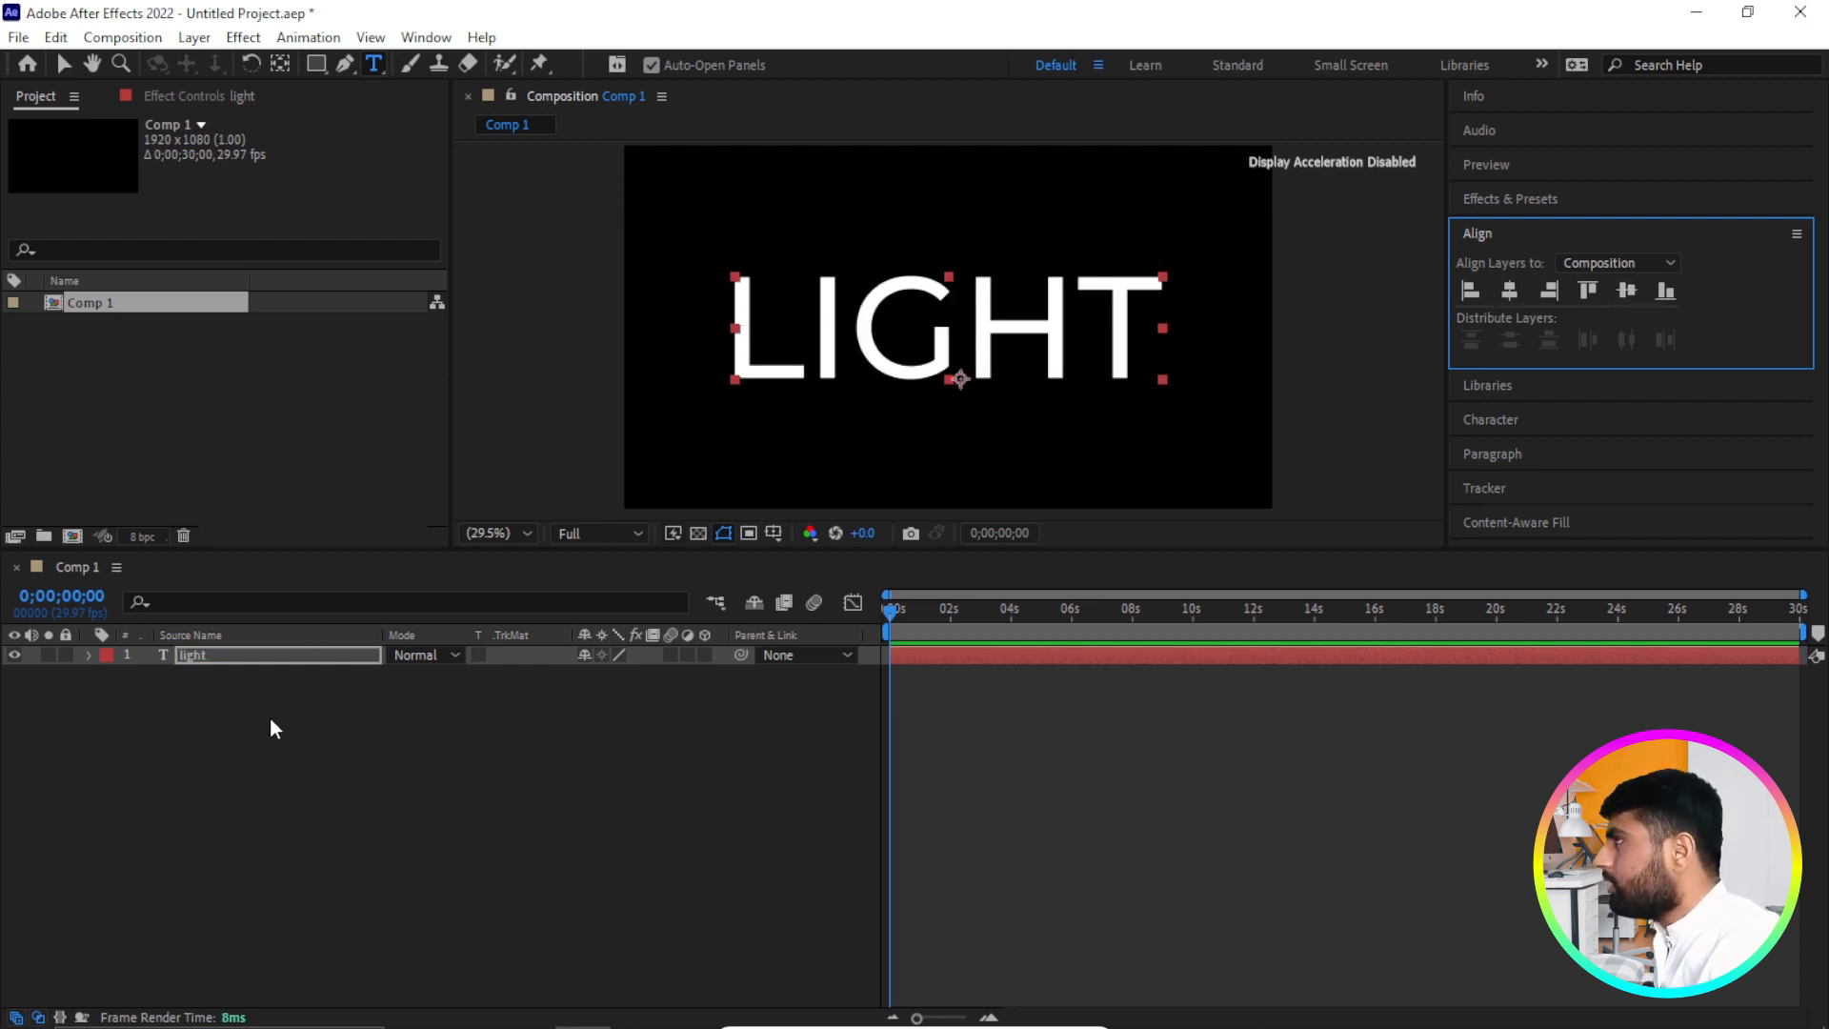
pyautogui.rightClick(202, 653)
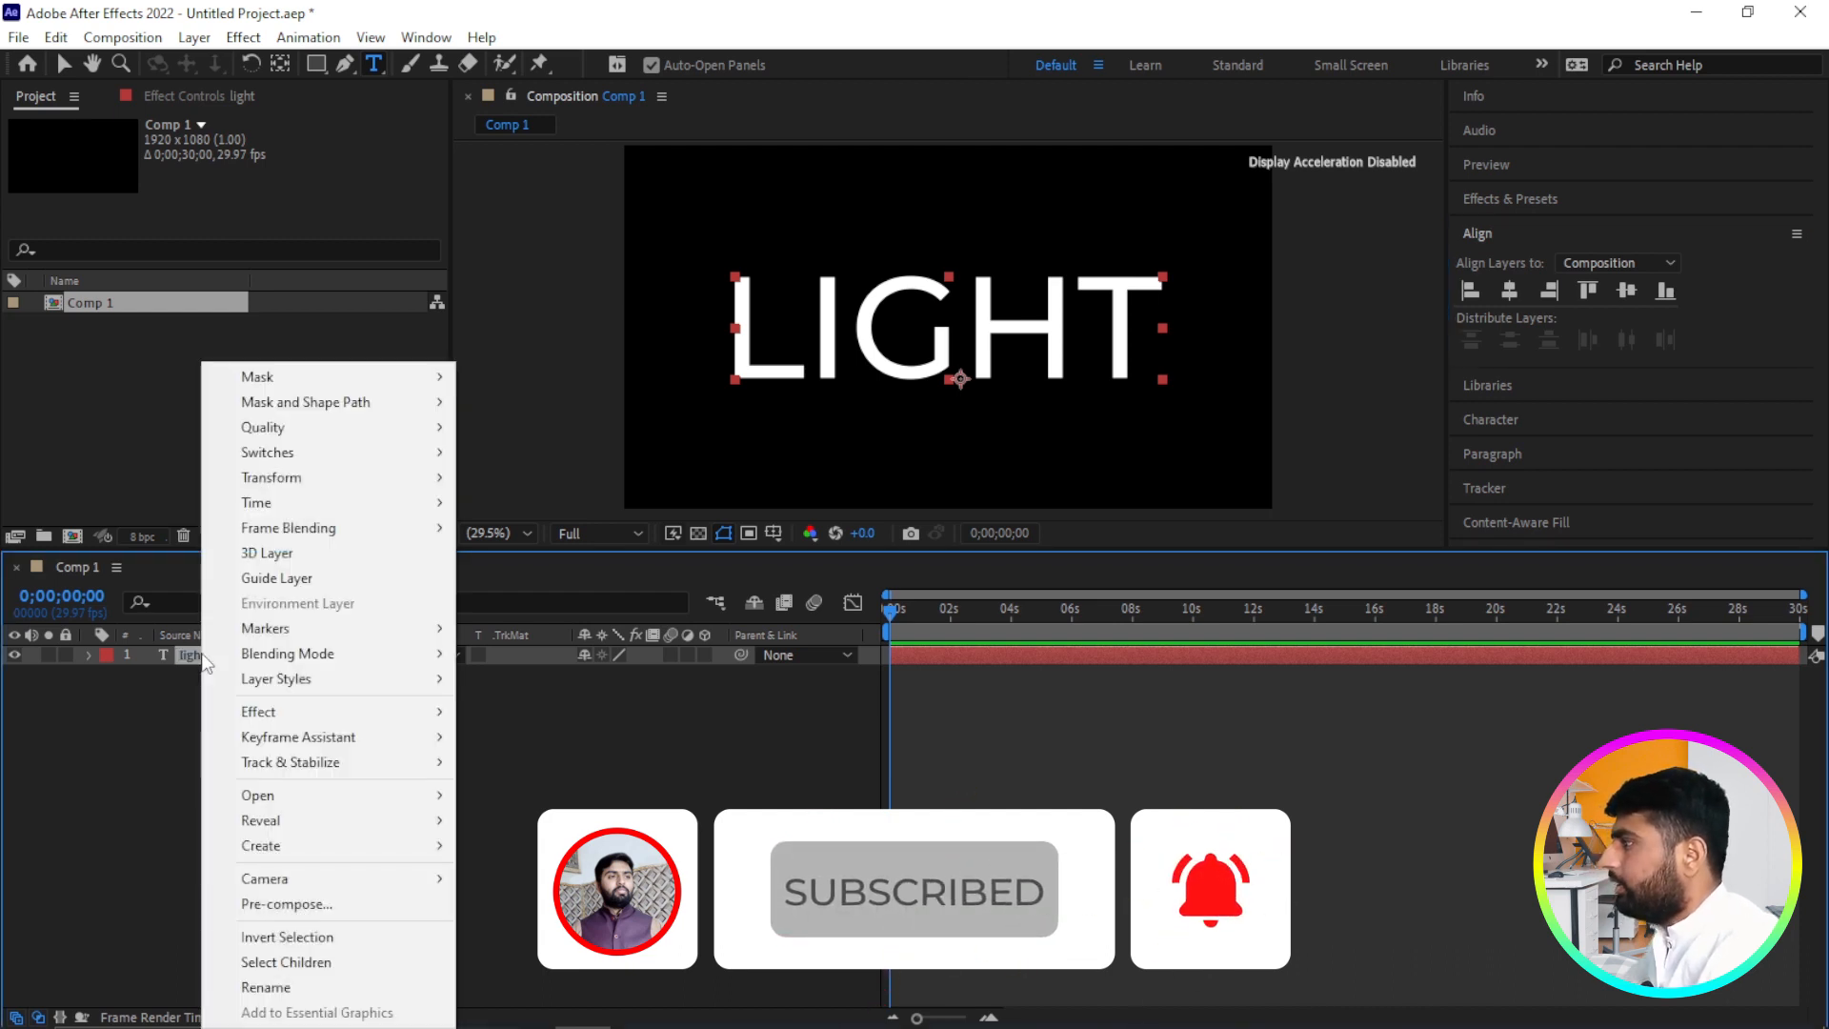
pyautogui.moveTo(303, 847)
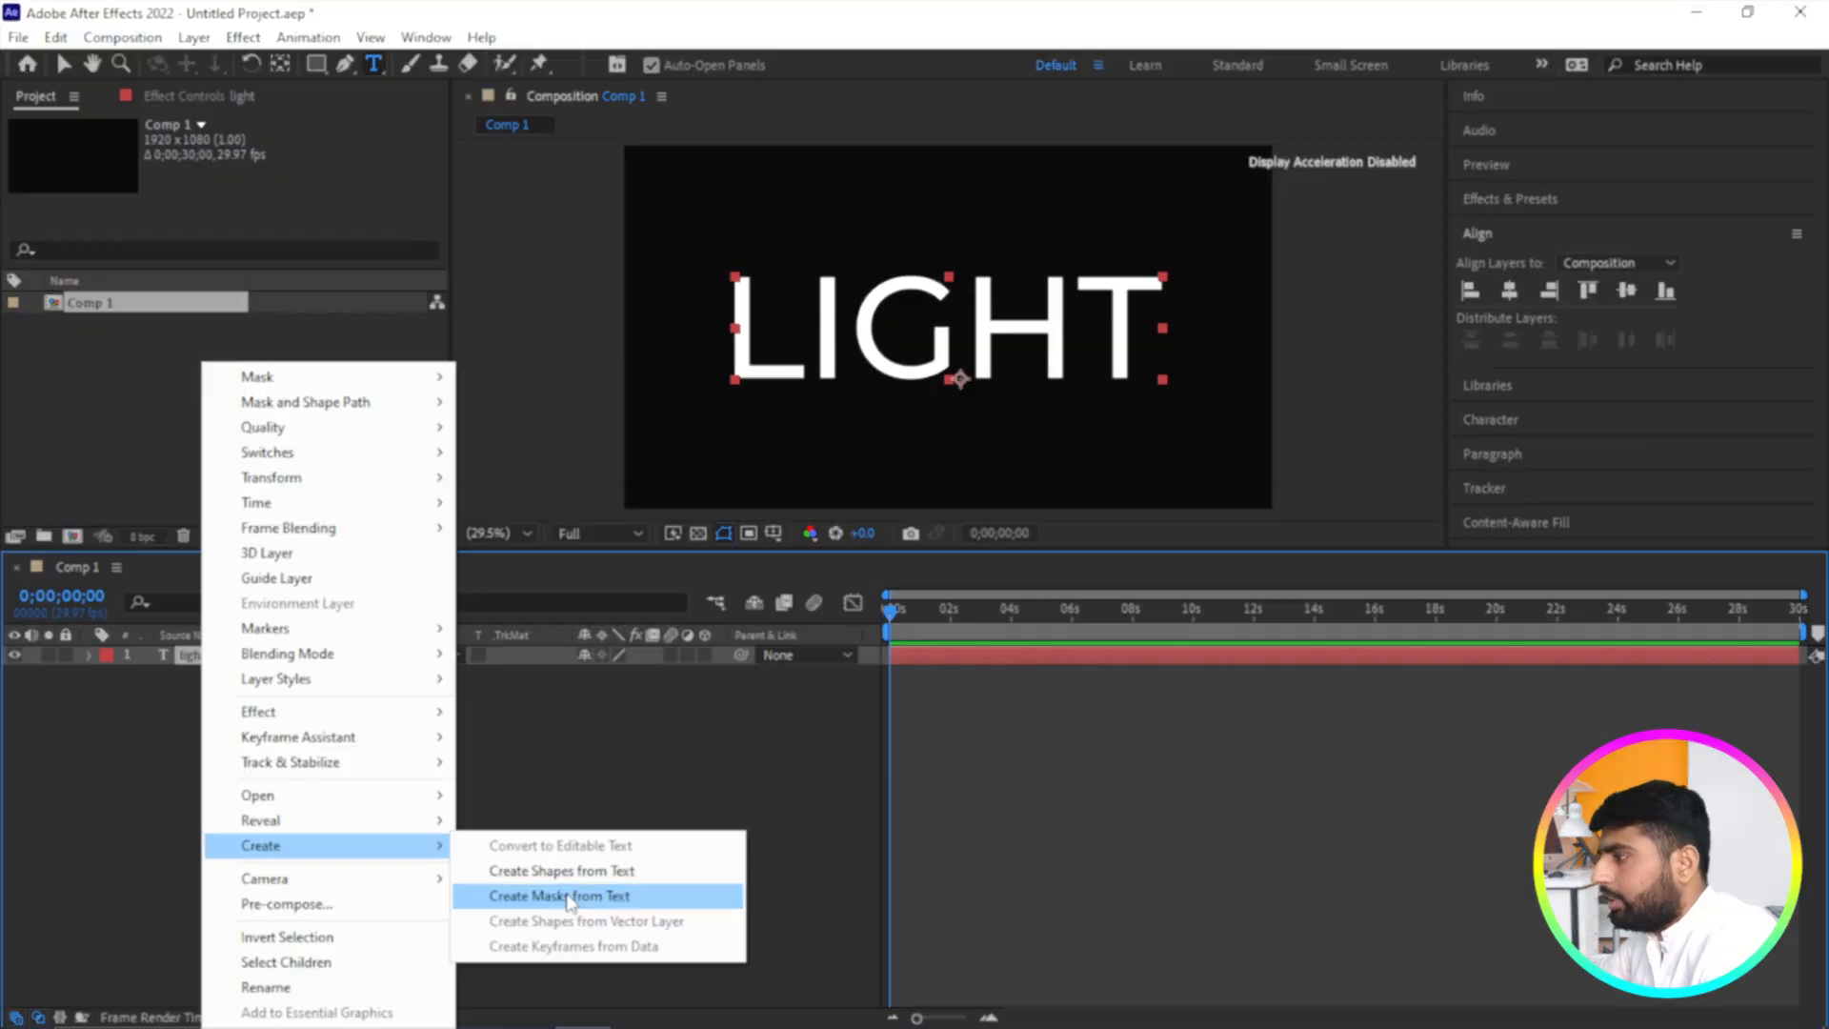
pyautogui.click(568, 898)
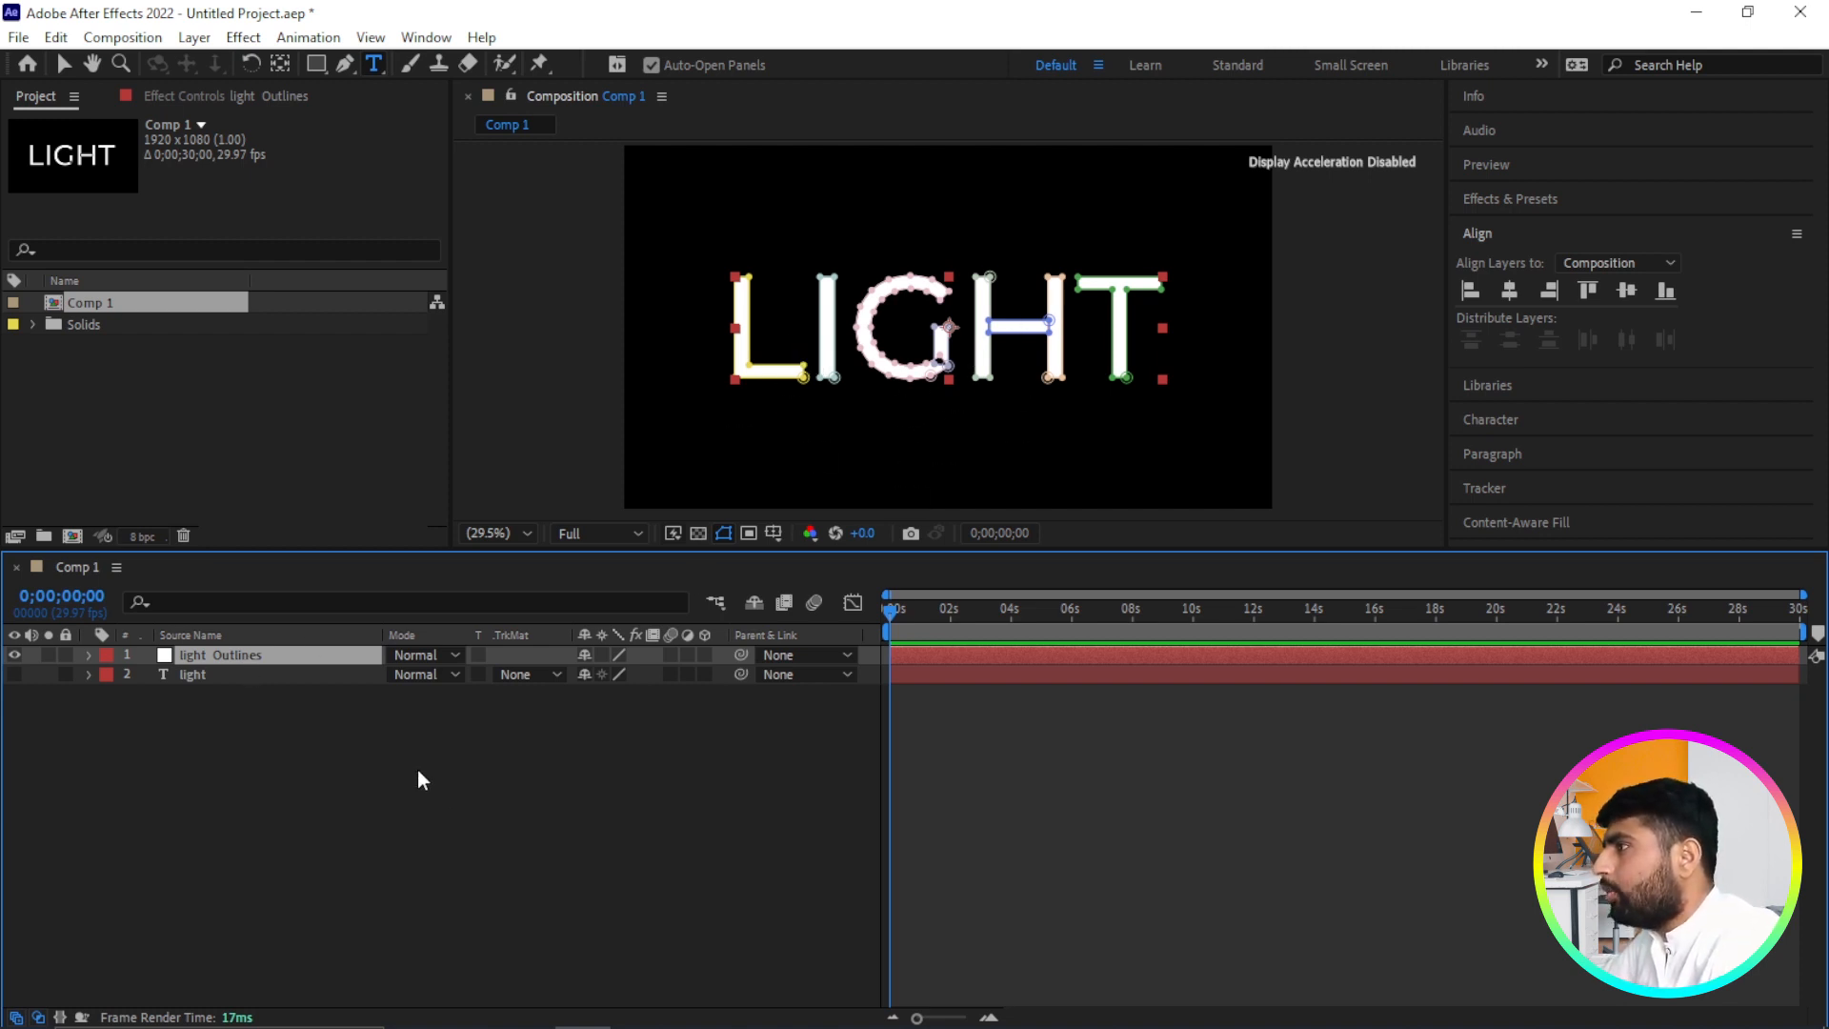
# Apply the Stroke effect to the light Outlines layer and show its effect settings.
pyautogui.click(243, 37)
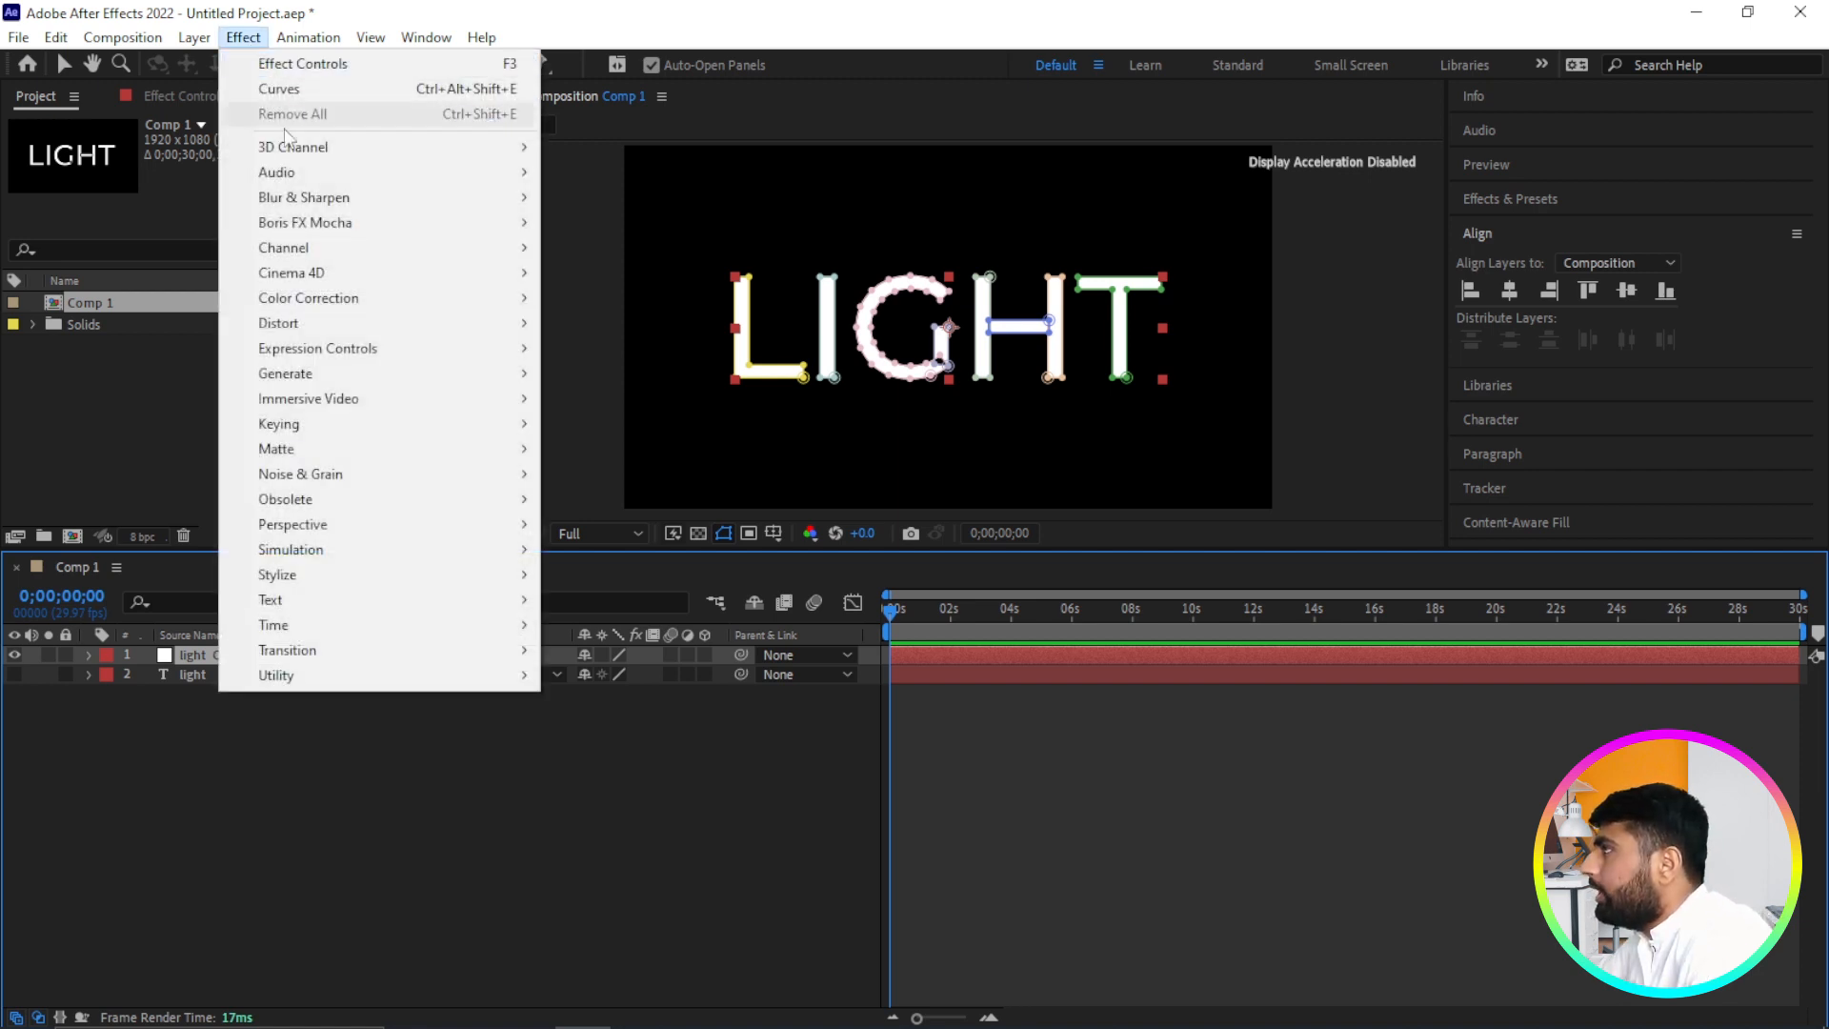
pyautogui.moveTo(330, 371)
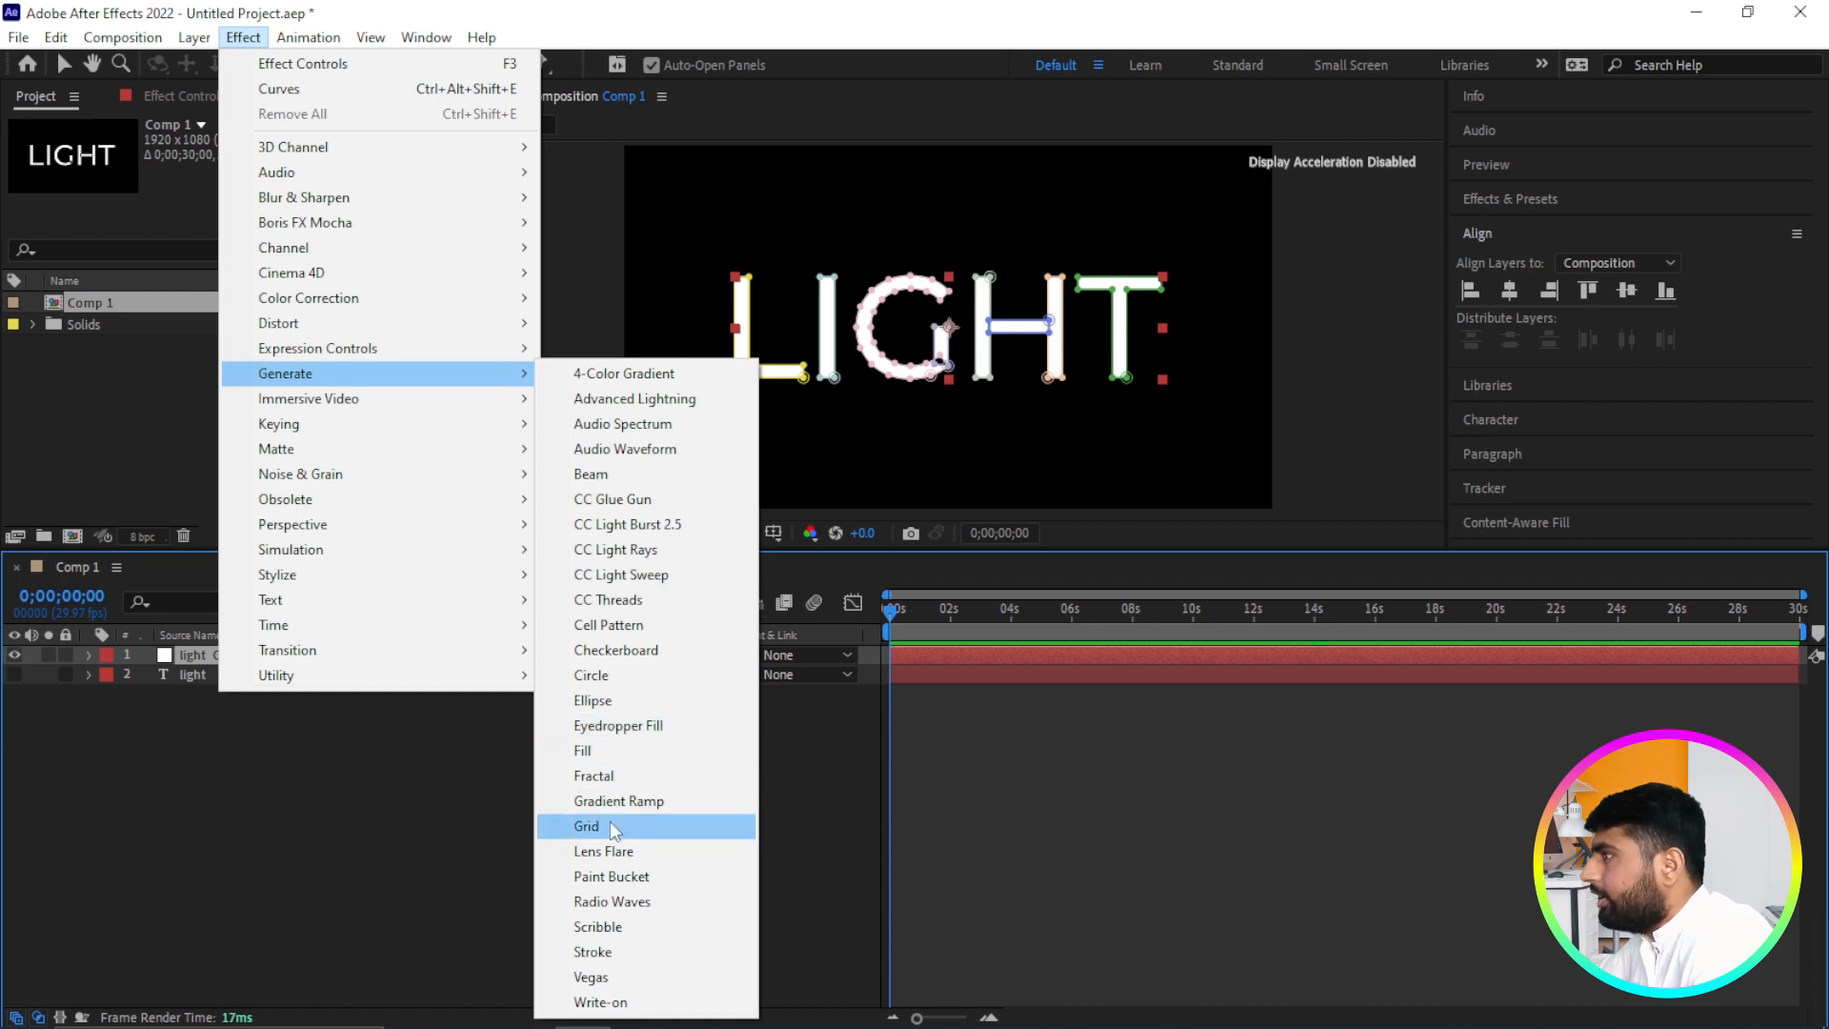
pyautogui.click(593, 952)
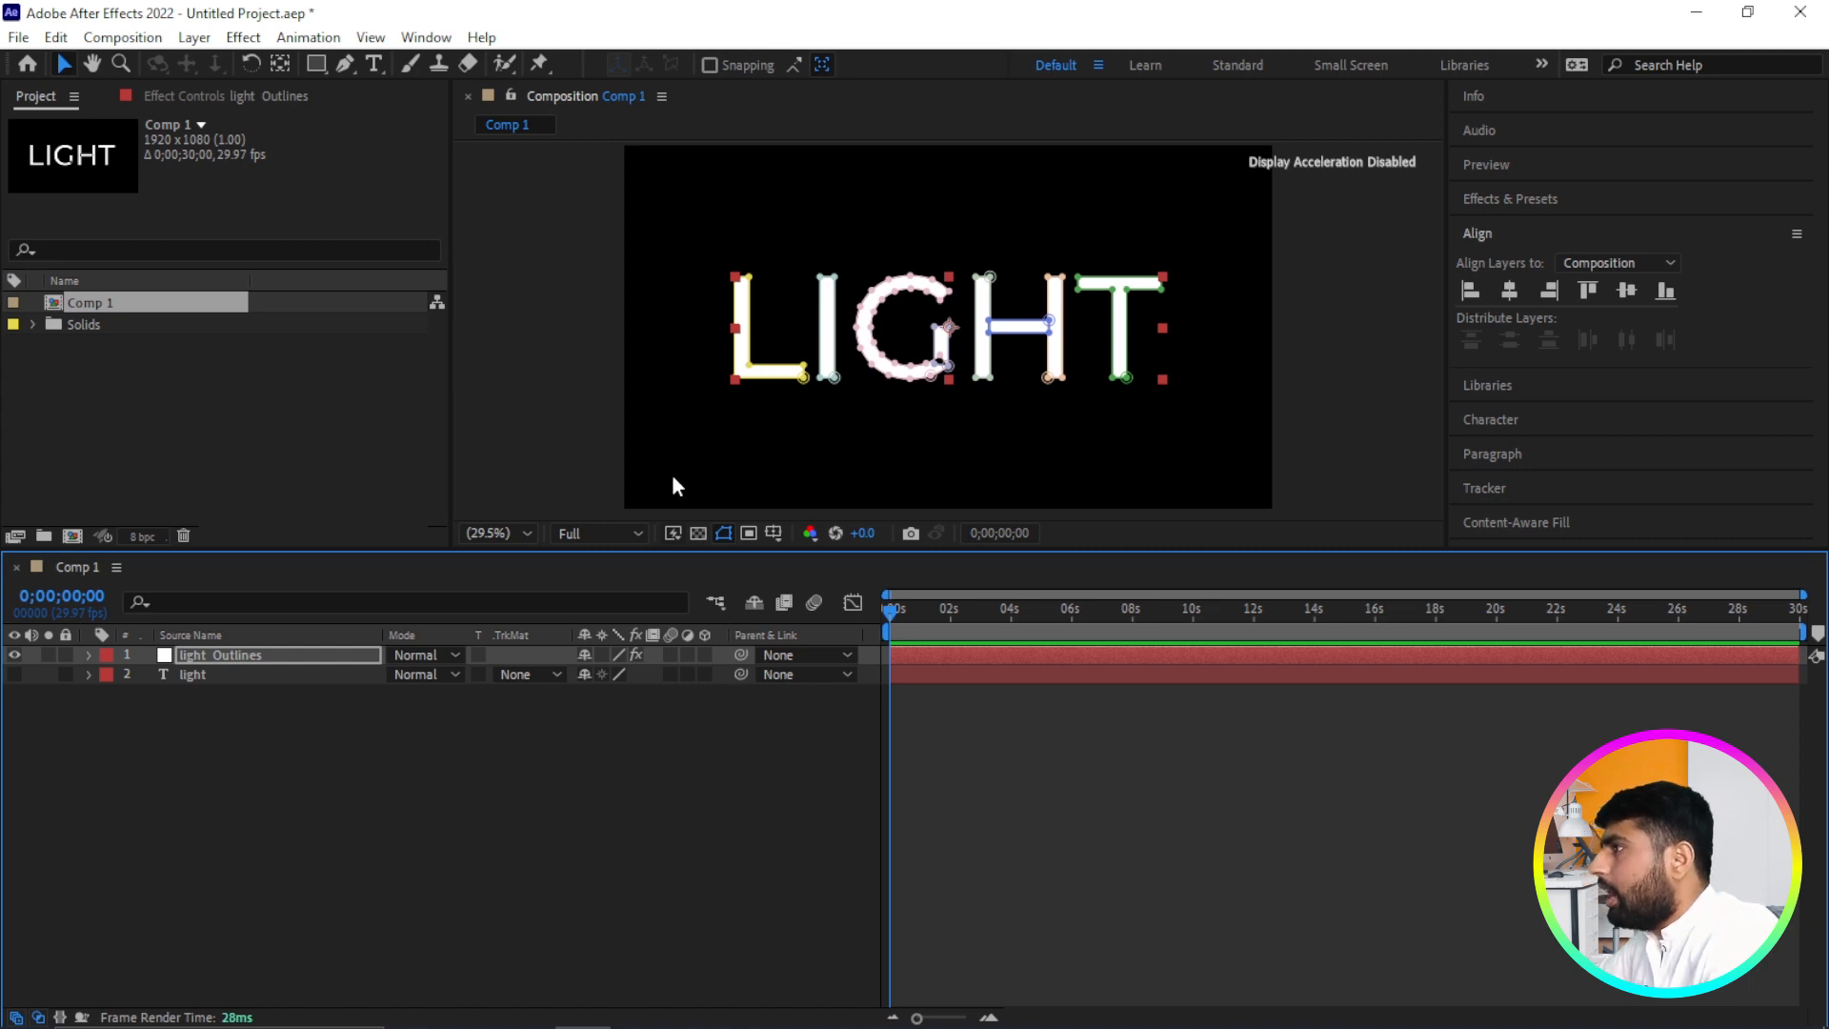
pyautogui.click(184, 96)
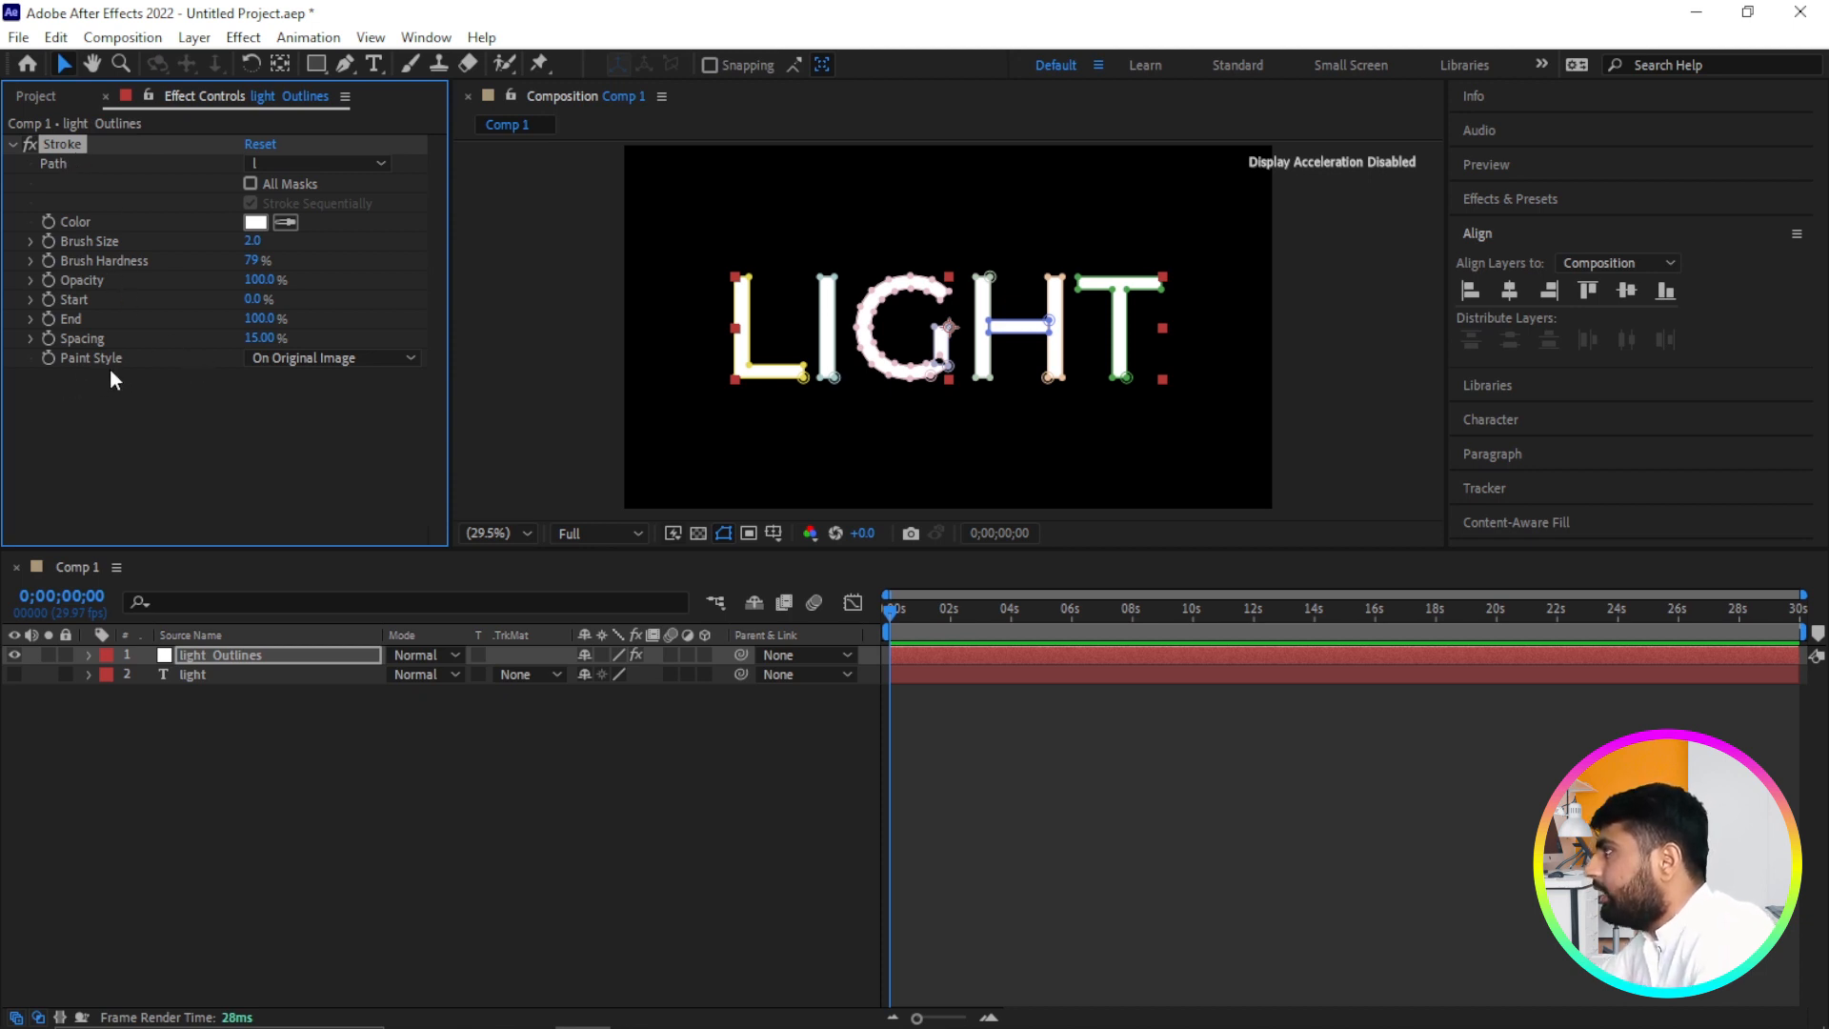
# Set the Stroke's Paint Style to On Transparent and hide the mask and shape paths in the viewer.
pyautogui.click(359, 364)
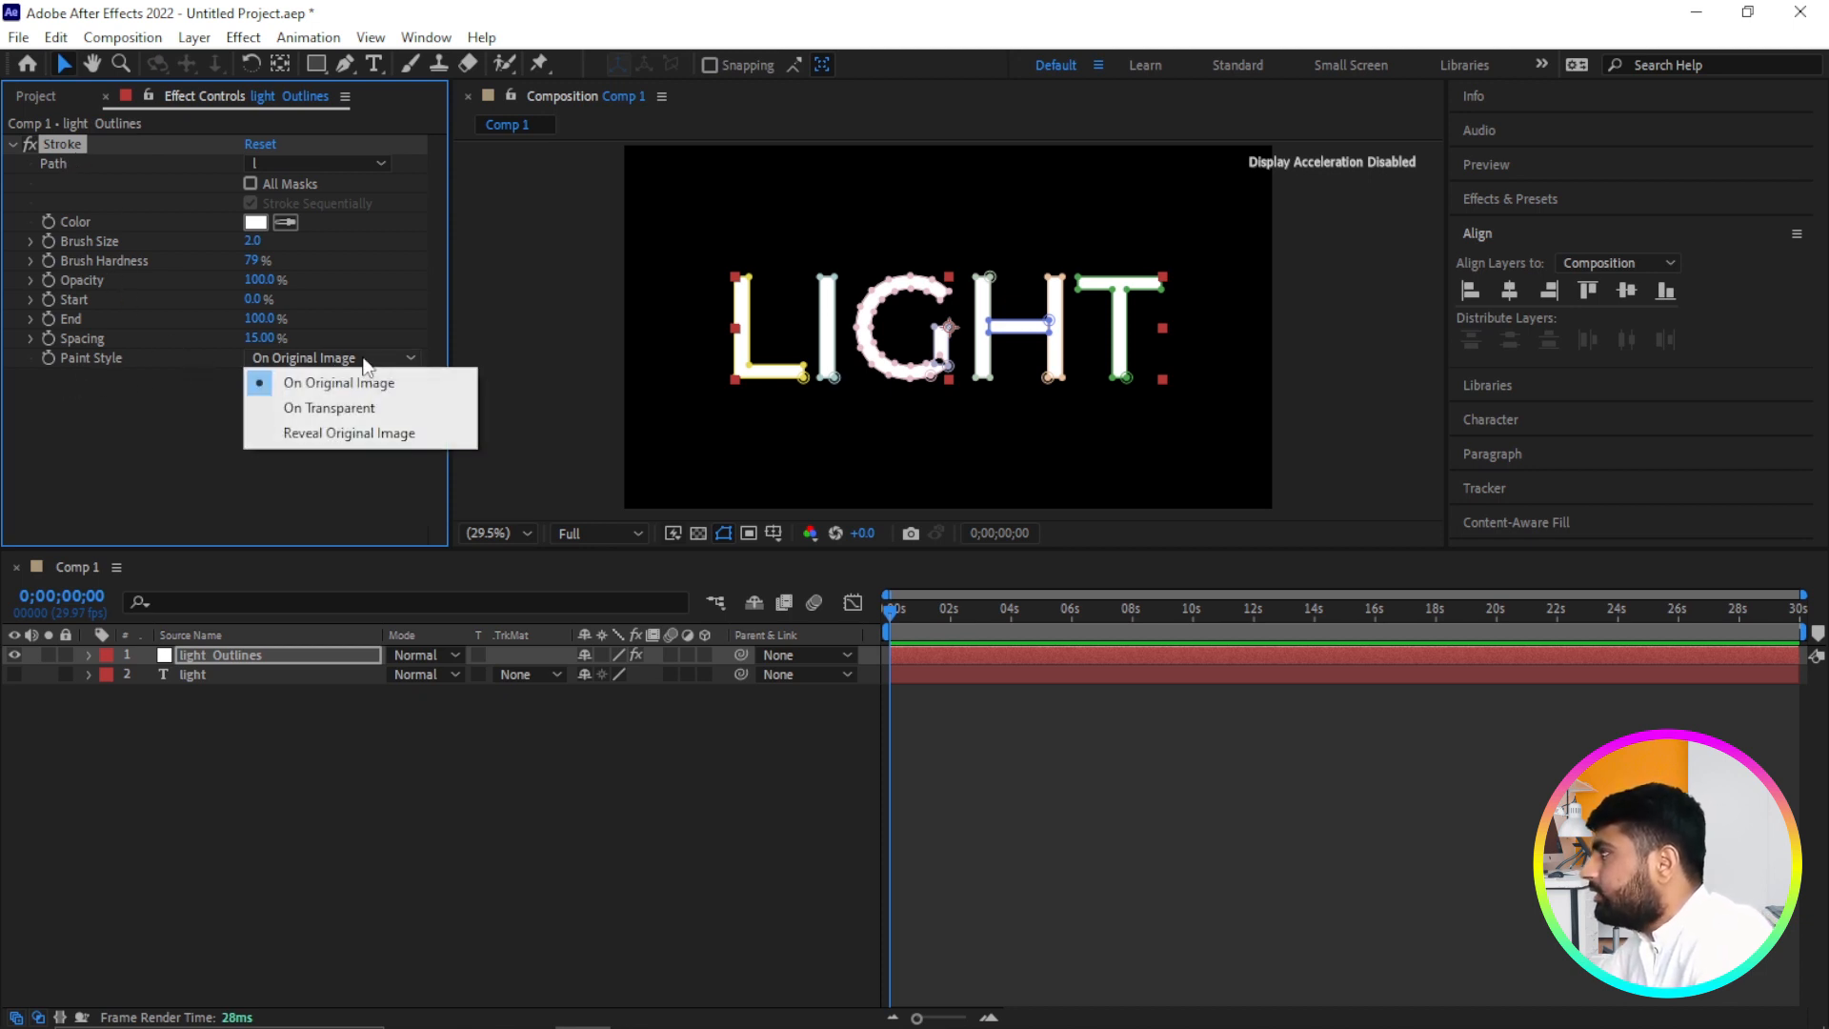
pyautogui.click(327, 407)
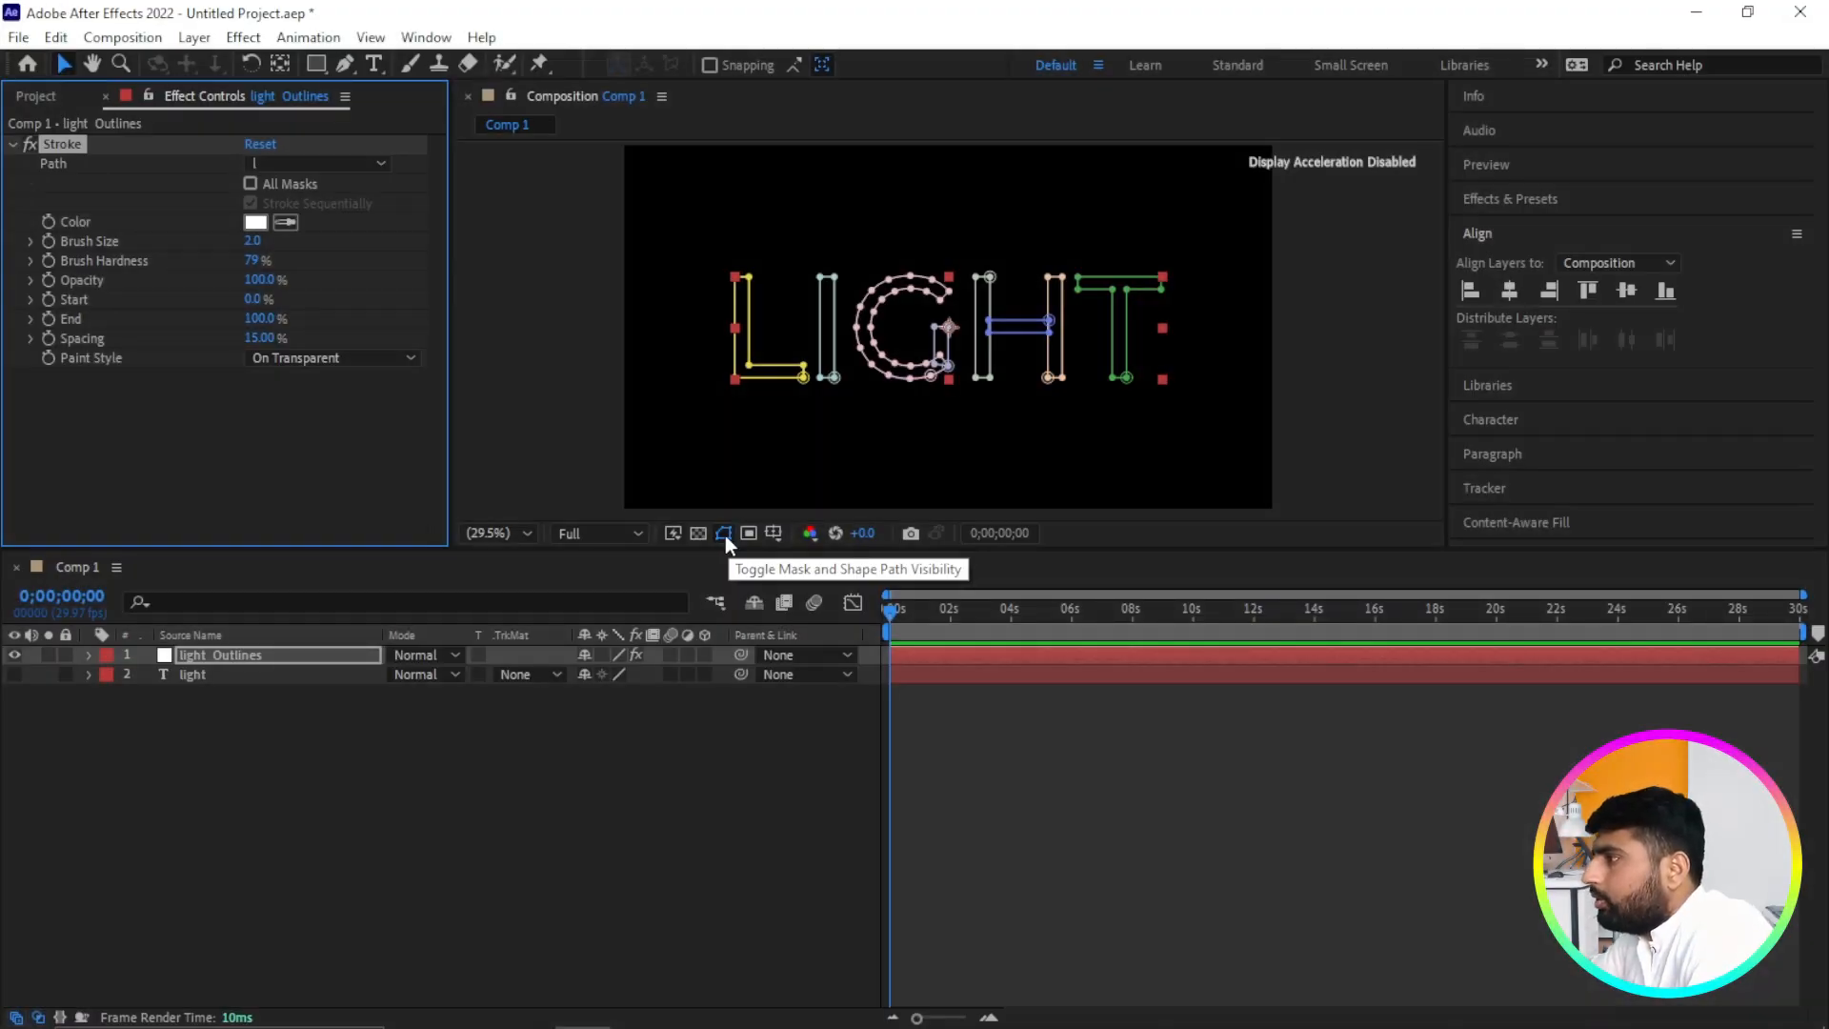
pyautogui.click(722, 533)
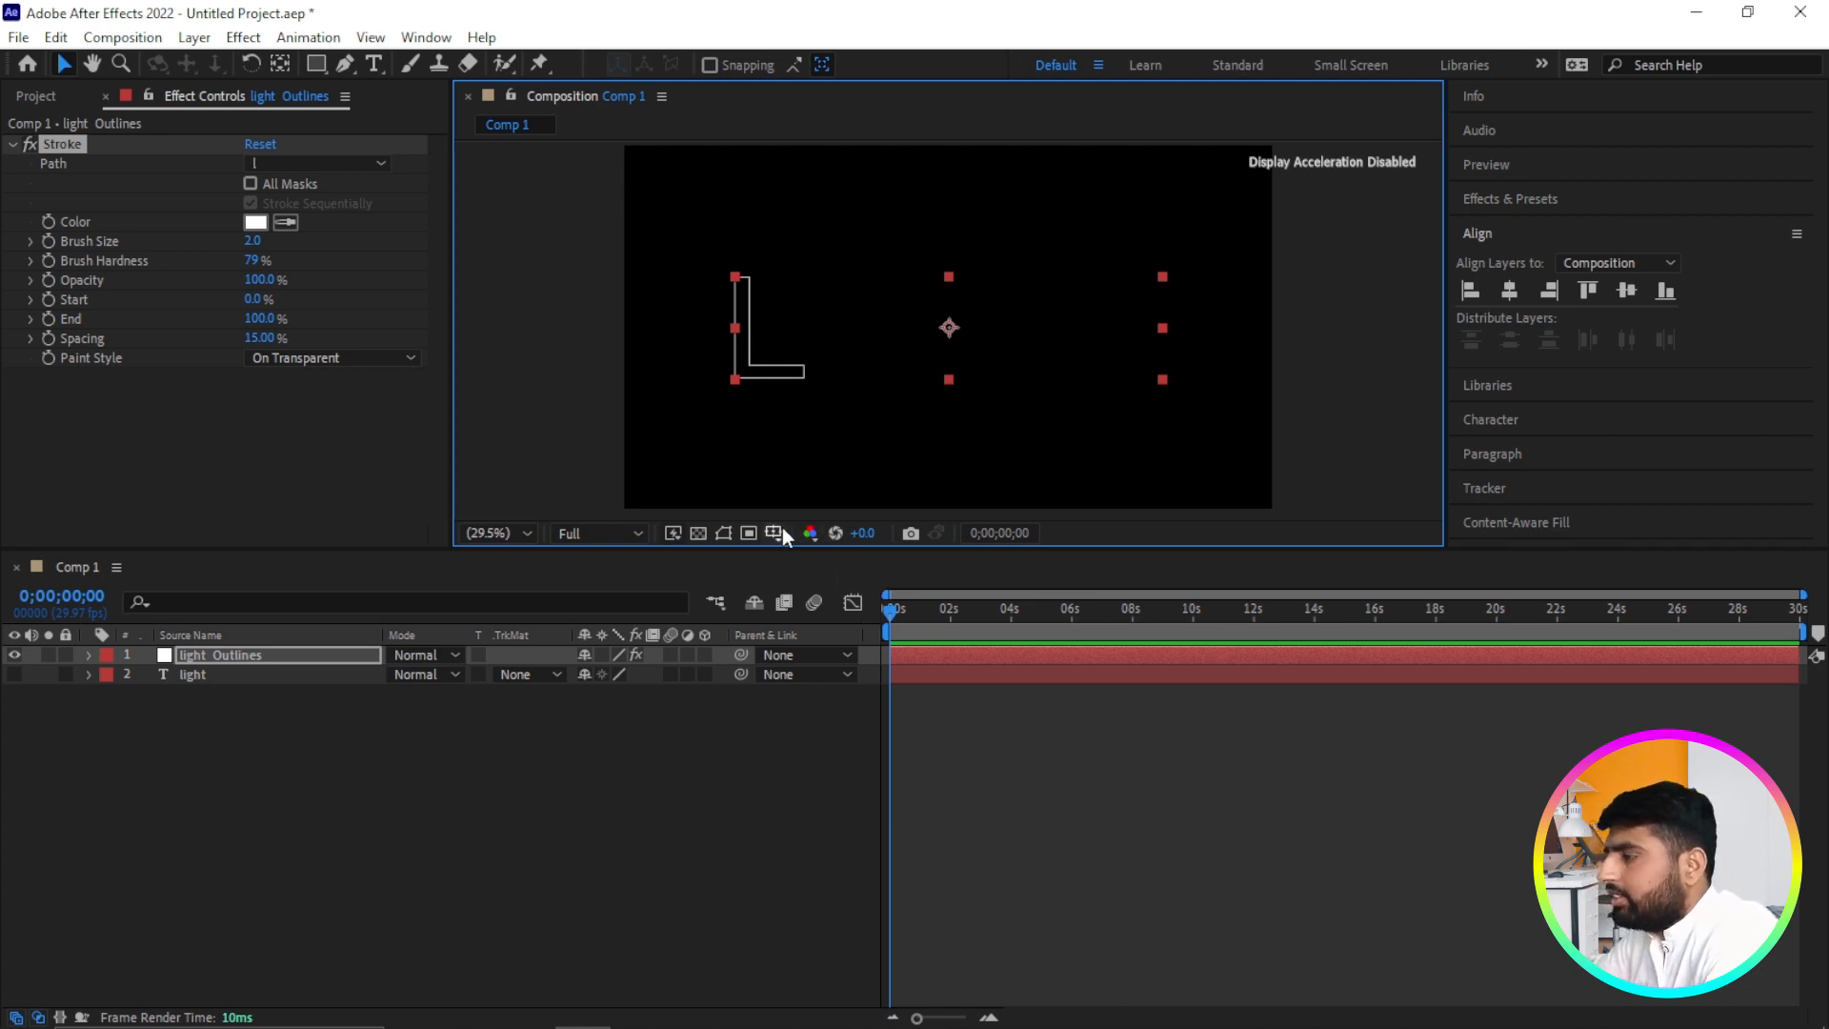
# Enable keyframing for the Stroke's Start value and set it to 100% at 0 seconds.
pyautogui.click(50, 299)
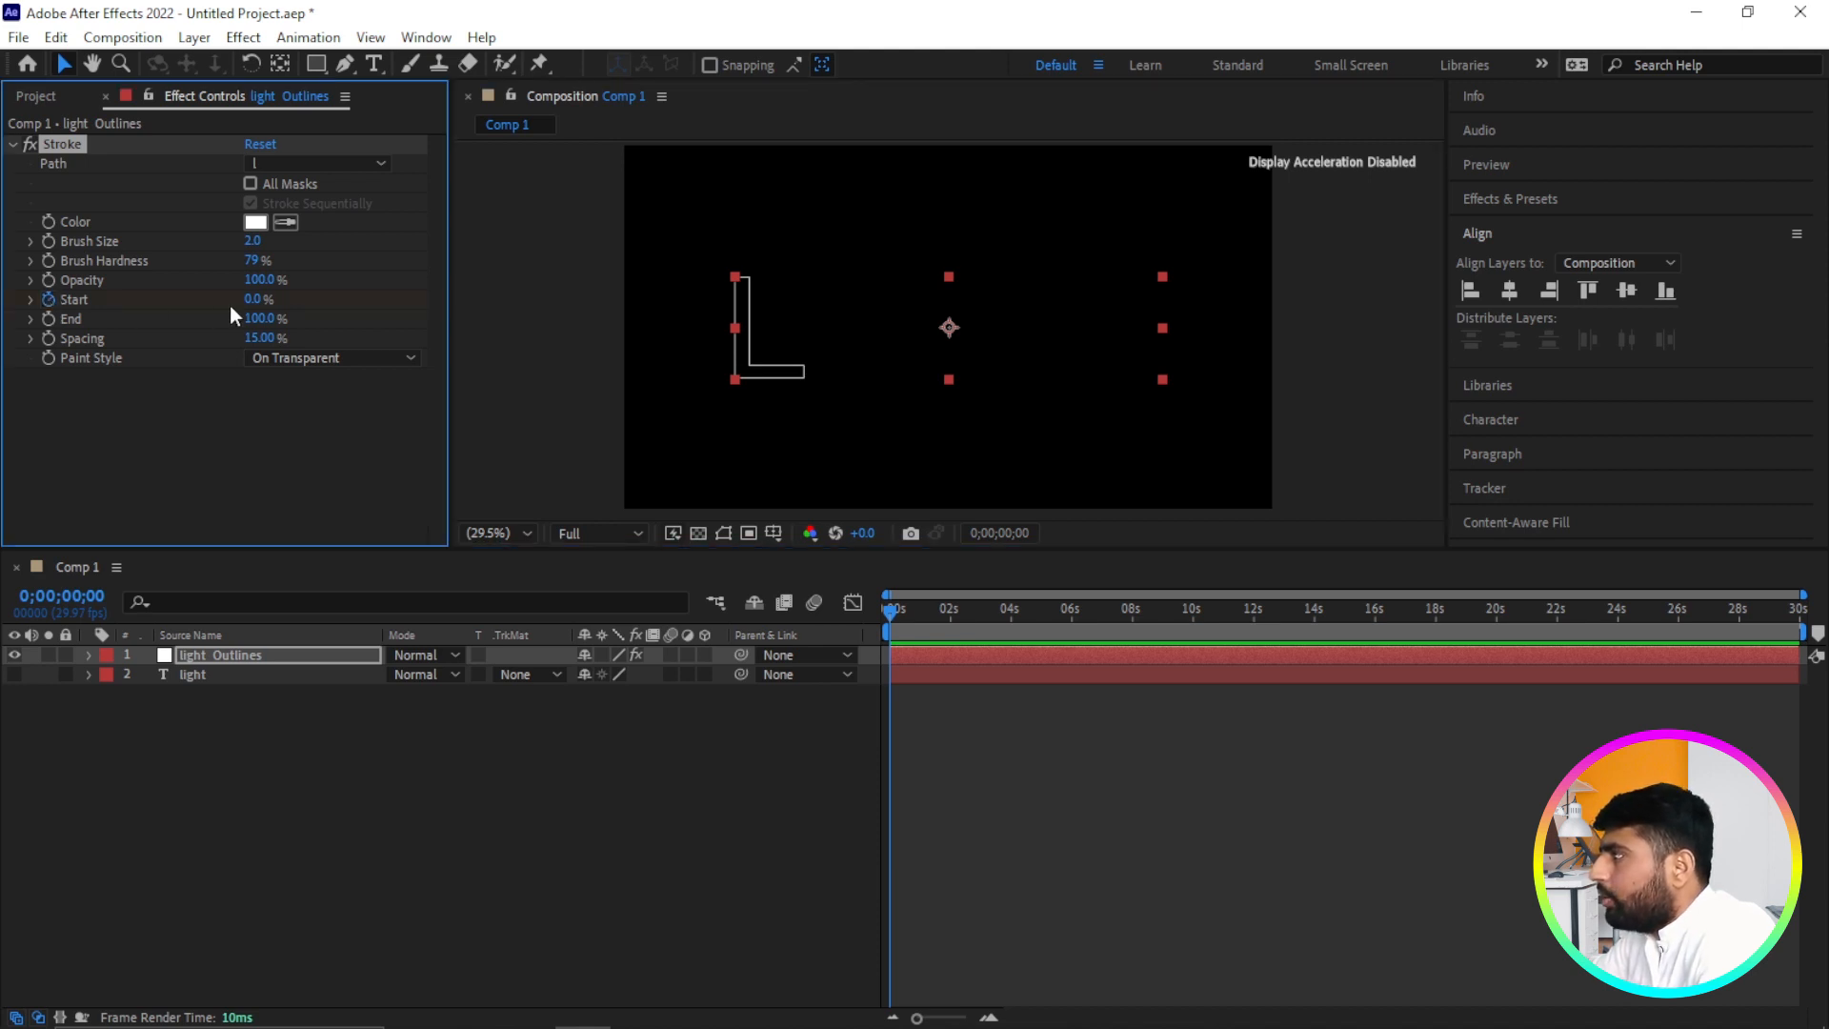
pyautogui.click(255, 301)
pyautogui.write('100')
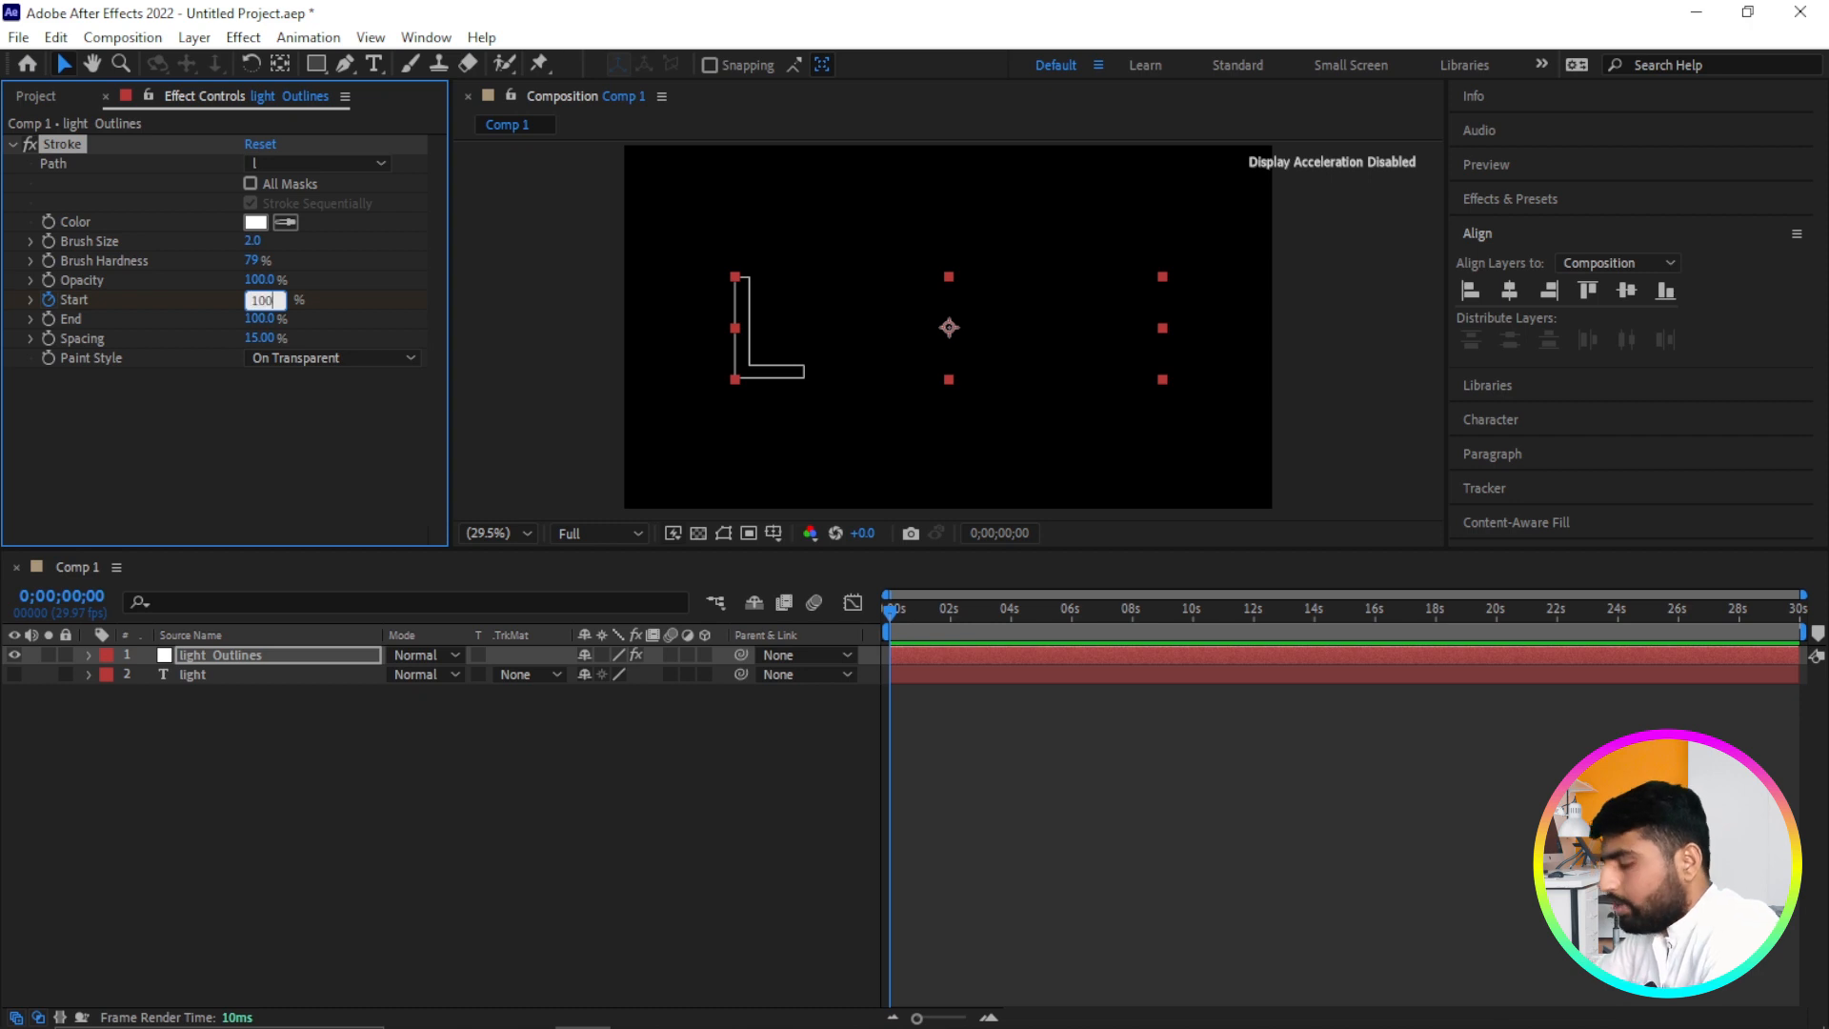
pyautogui.click(972, 719)
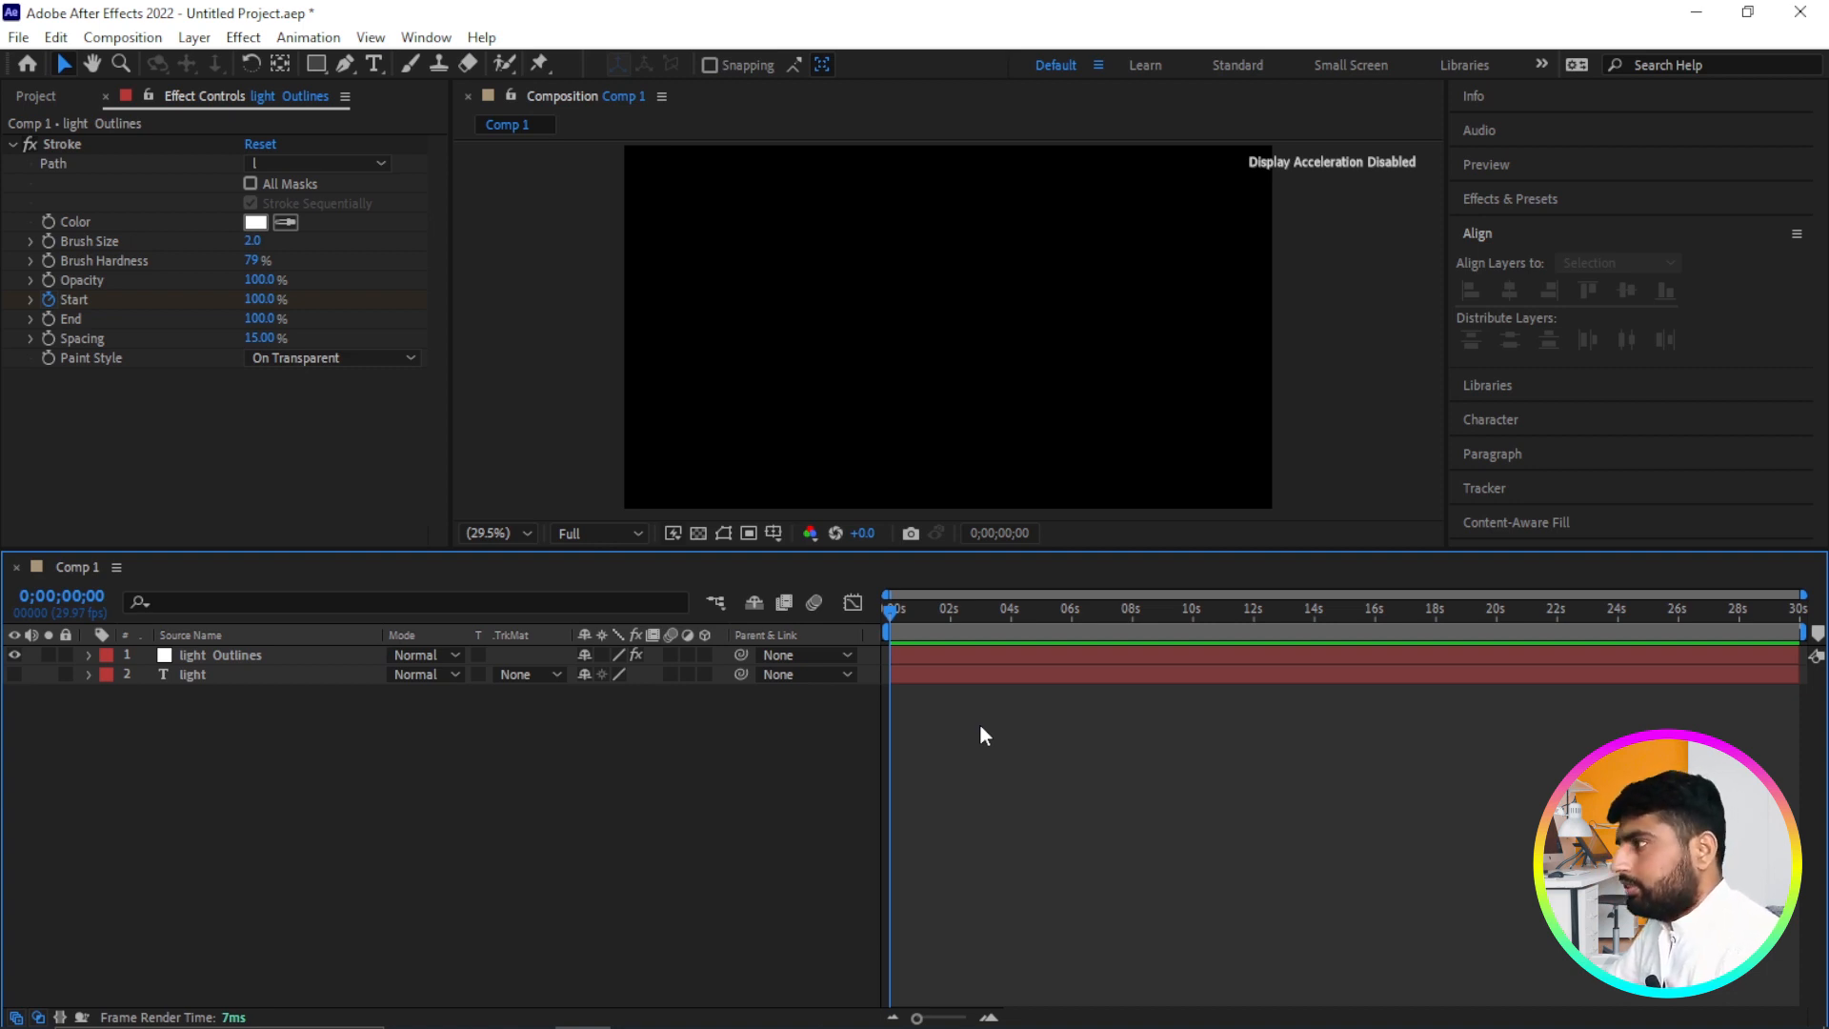
# Keyframe the Stroke's Start at 0% at 3 seconds and preview the animation from the beginning.
pyautogui.press('=')
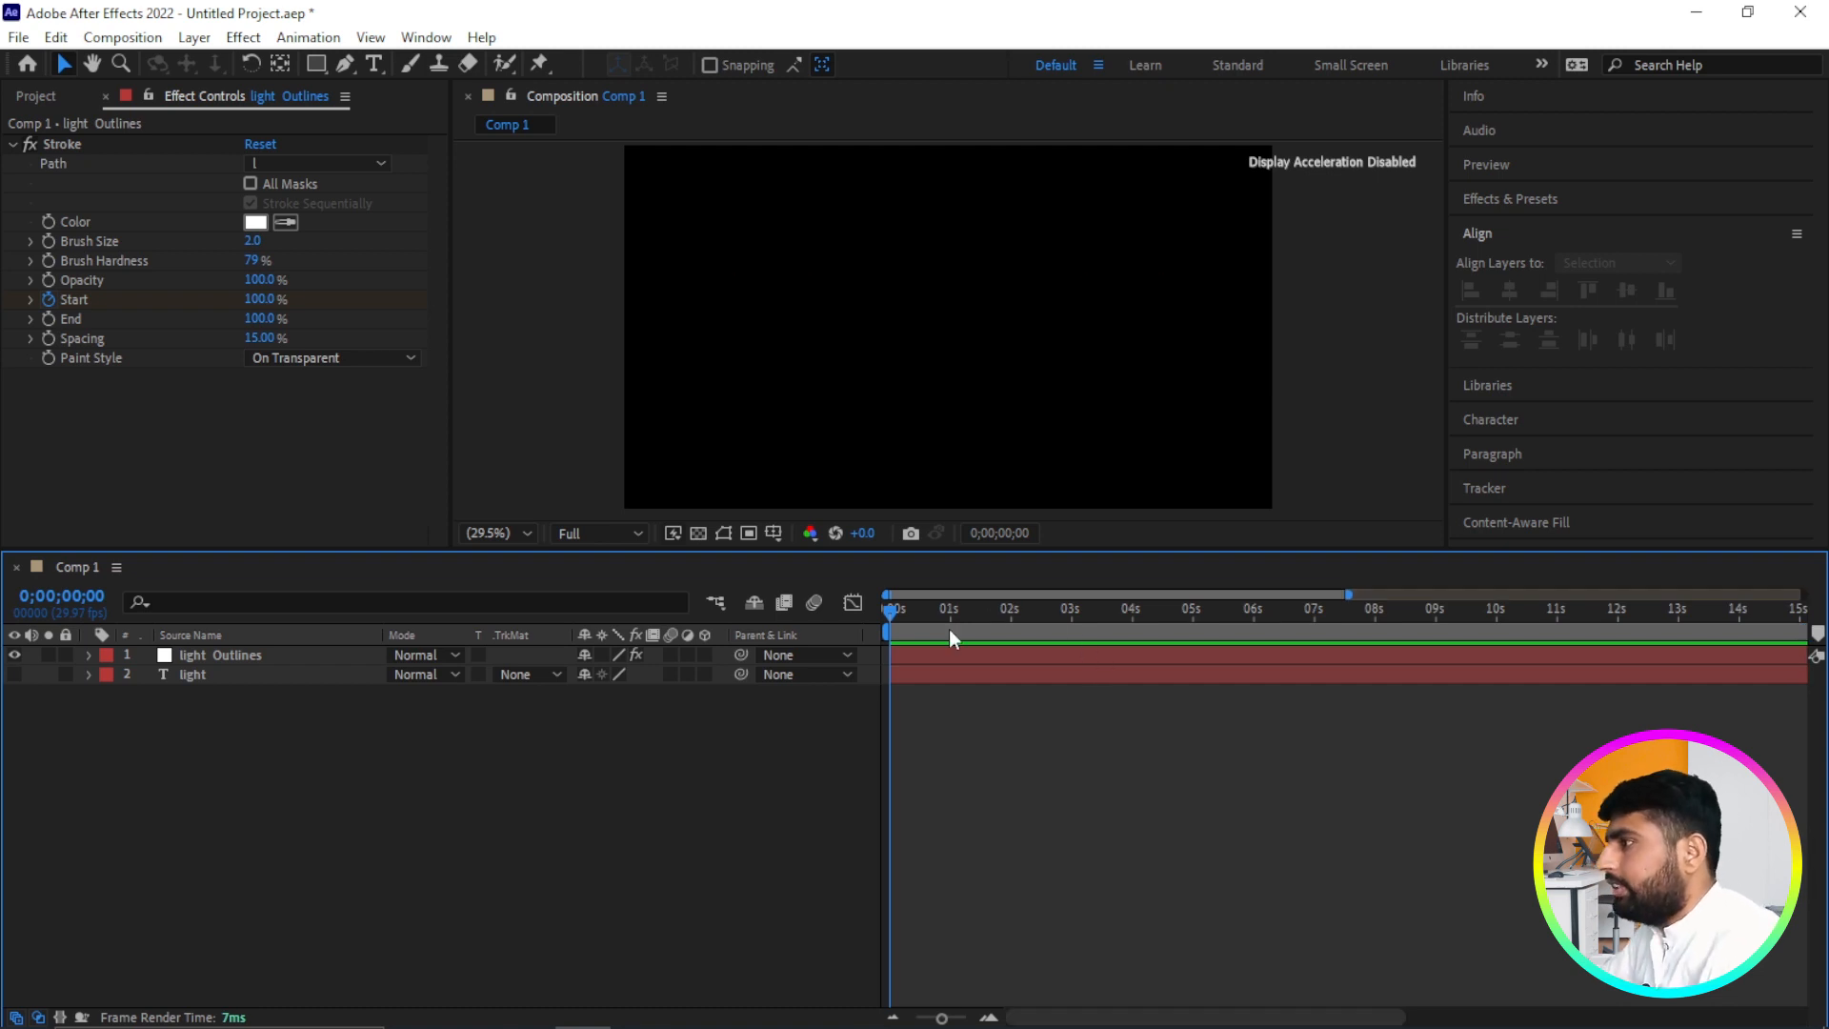
pyautogui.moveTo(891, 612); pyautogui.dragTo(1076, 631)
pyautogui.click(259, 301)
pyautogui.write('0')
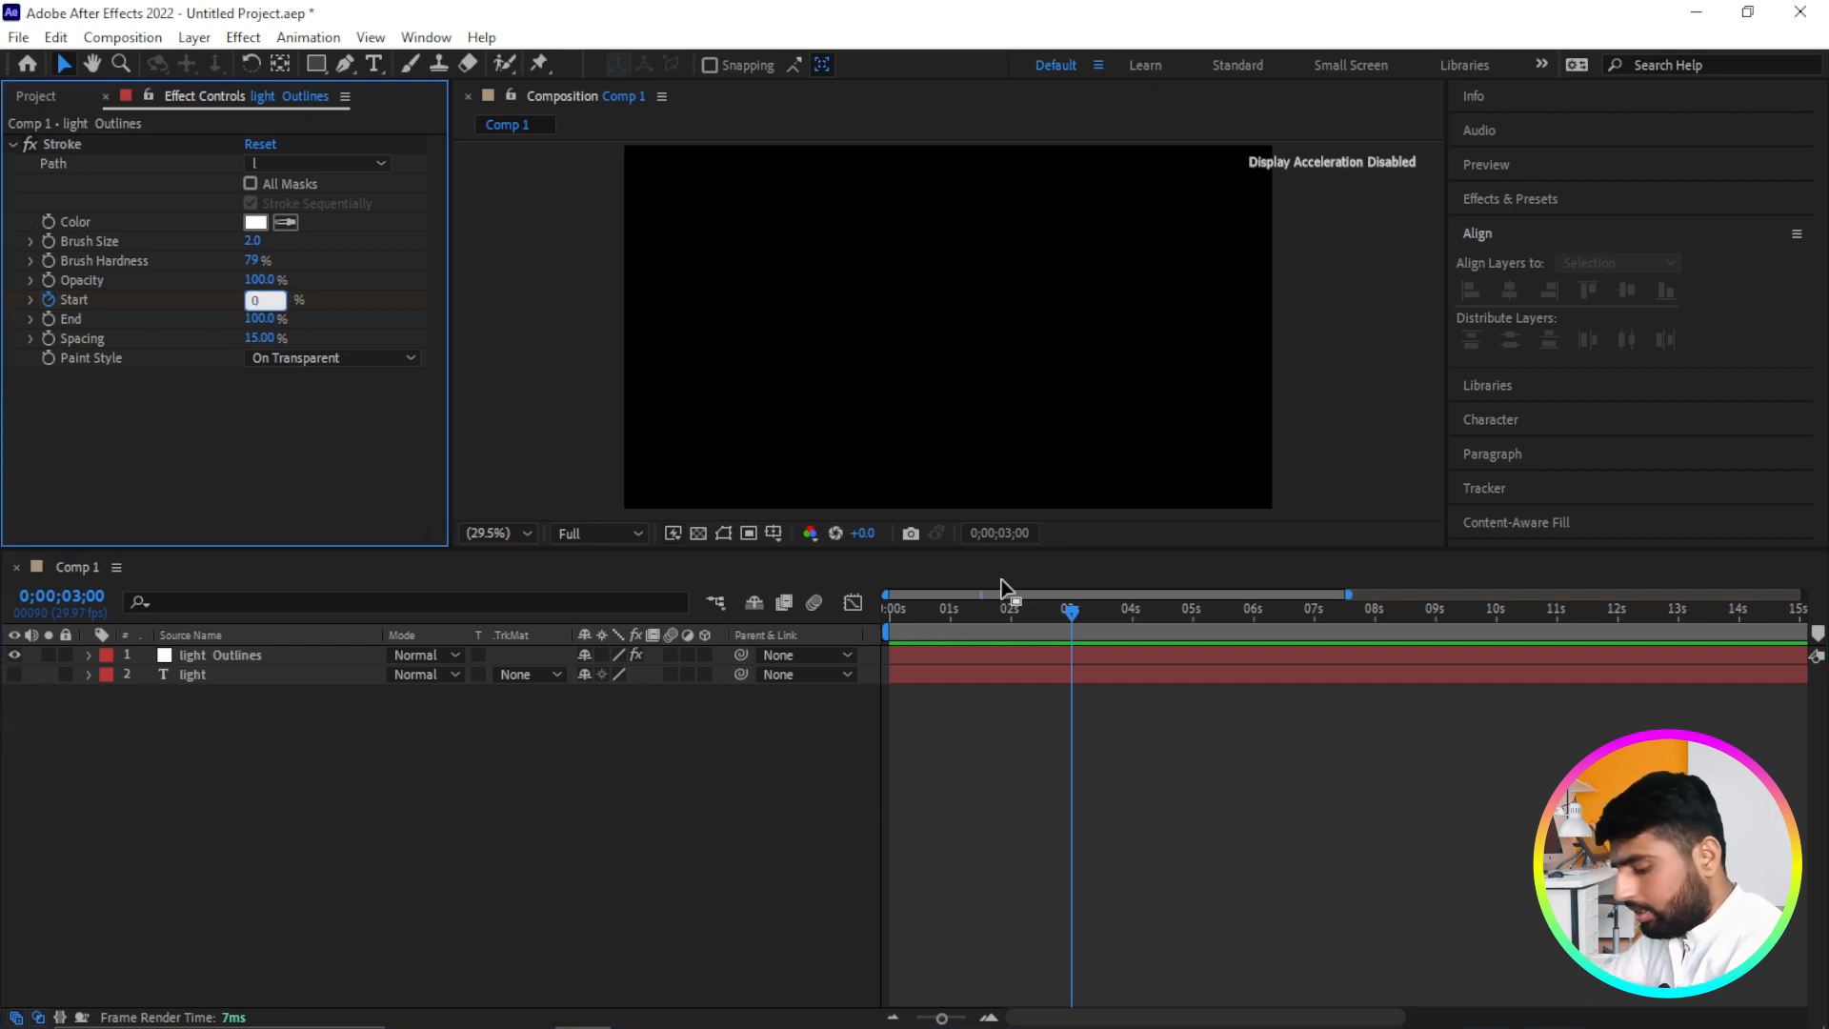
pyautogui.moveTo(1077, 615); pyautogui.dragTo(853, 620)
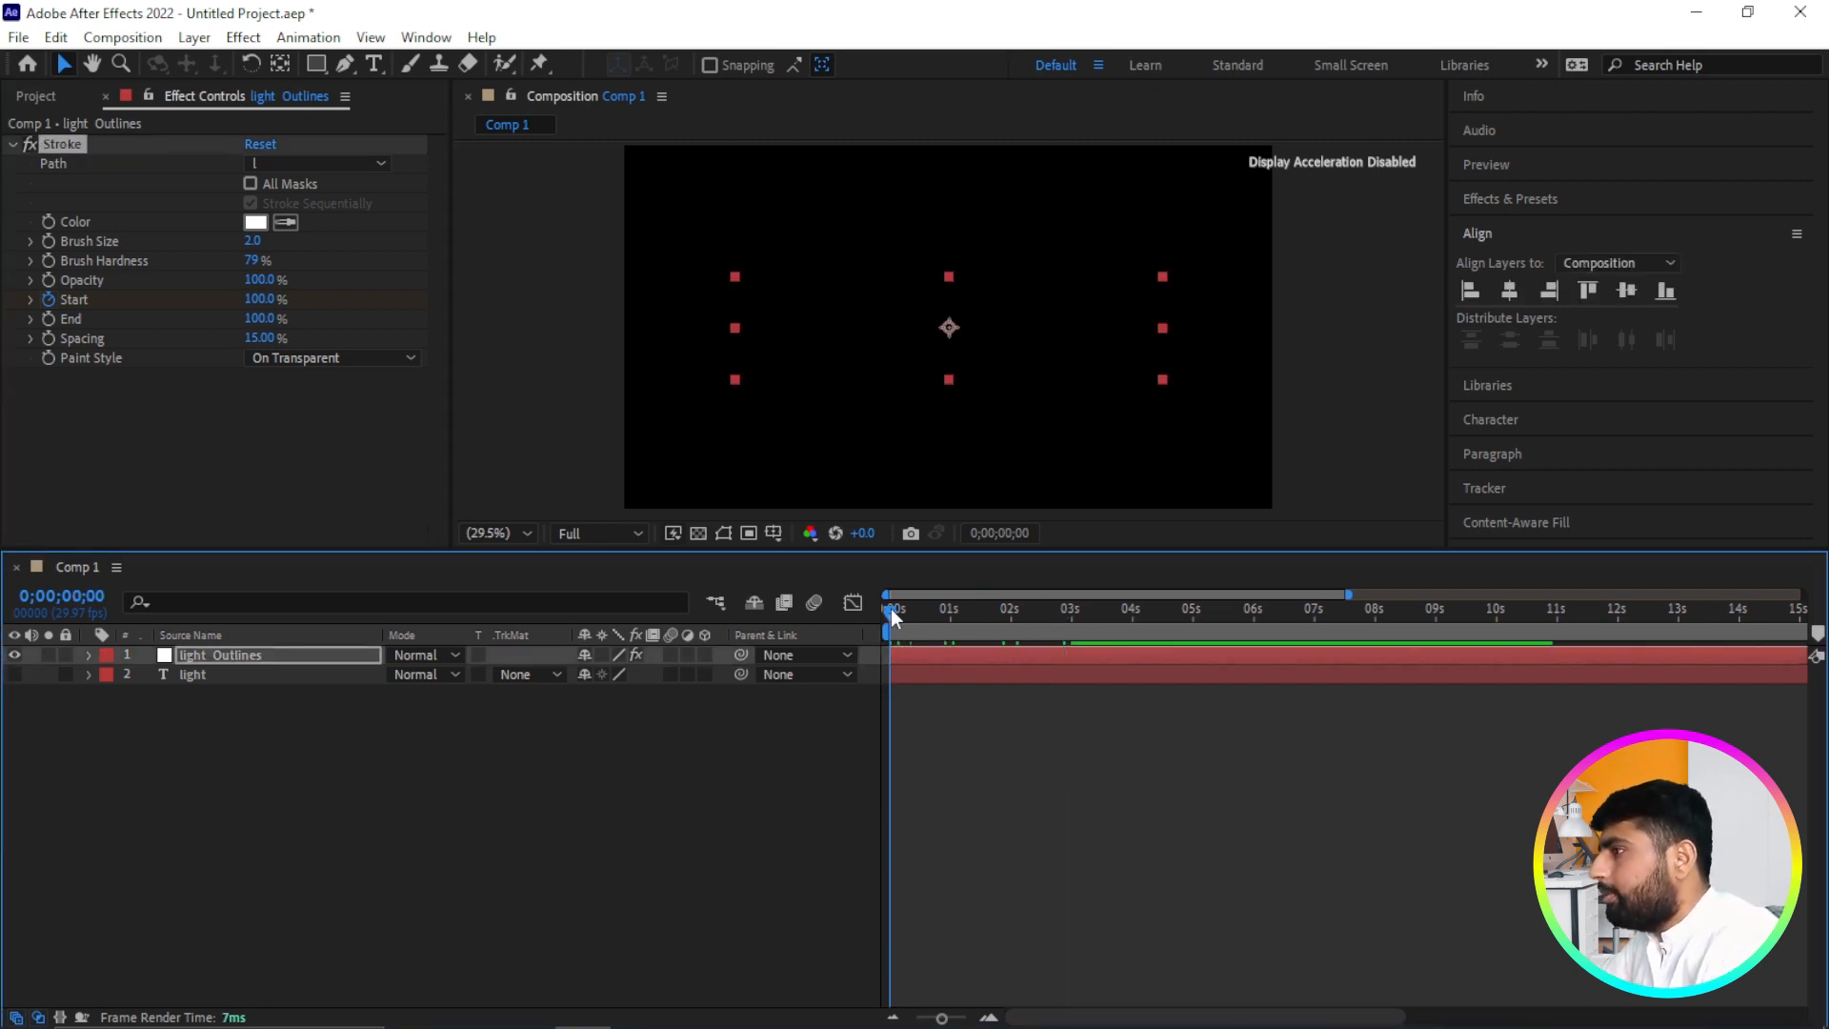
pyautogui.press('space')
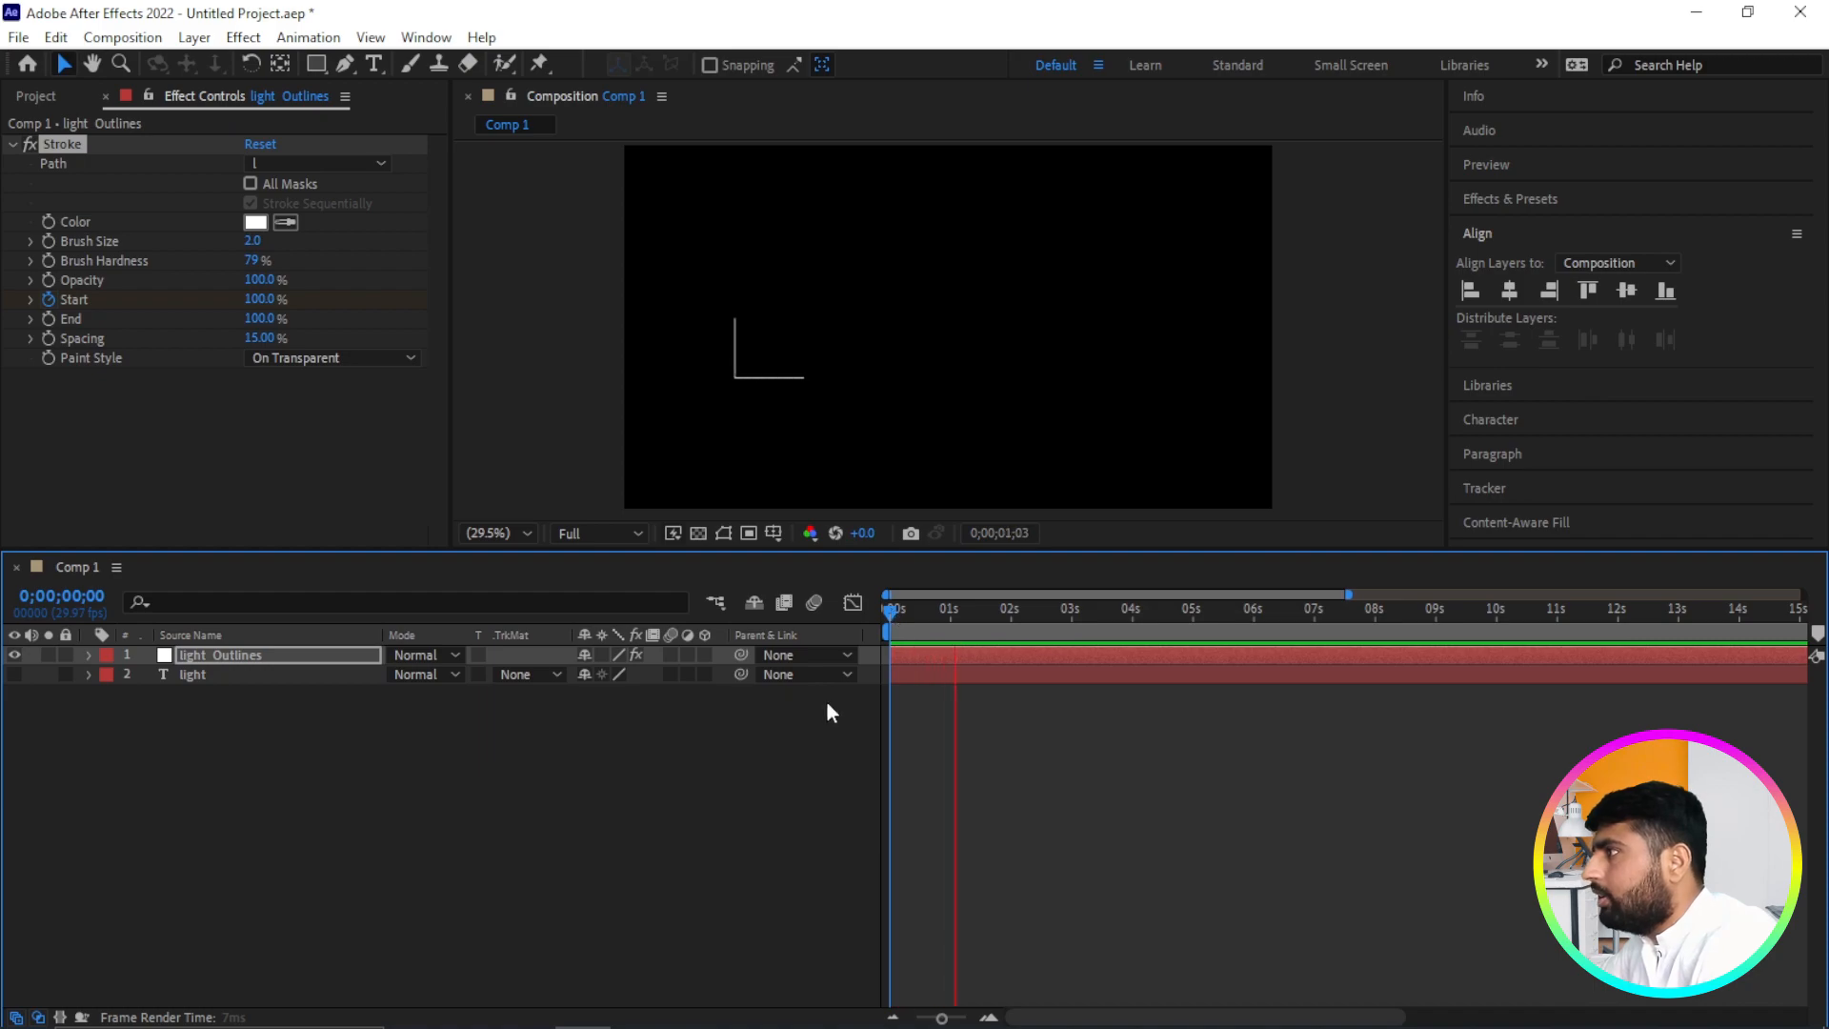
pyautogui.press('space')
# Apply the stroke to all masks with Stroke Sequentially off, and scrub the timeline to check the reveal.
pyautogui.click(249, 183)
pyautogui.click(251, 203)
pyautogui.click(250, 204)
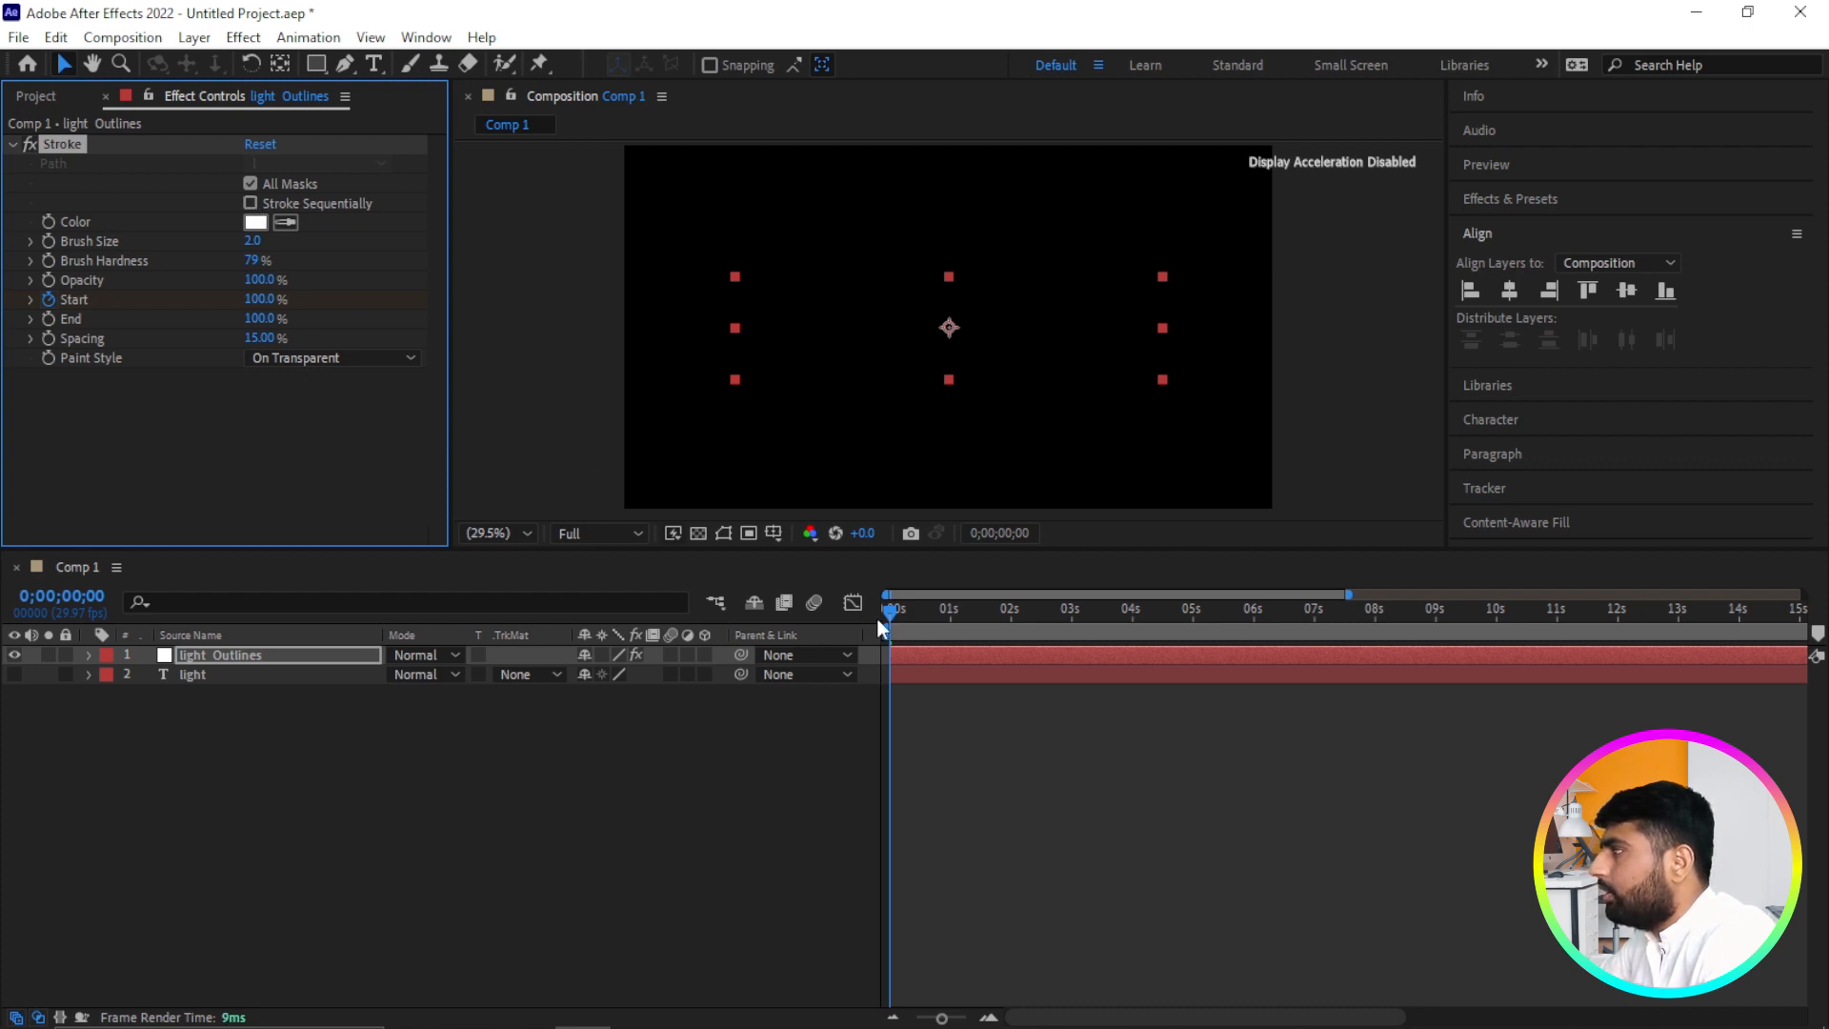
pyautogui.moveTo(890, 615)
pyautogui.mouseDown()
pyautogui.moveTo(1072, 659)
pyautogui.moveTo(886, 655)
pyautogui.moveTo(997, 621)
pyautogui.mouseUp()
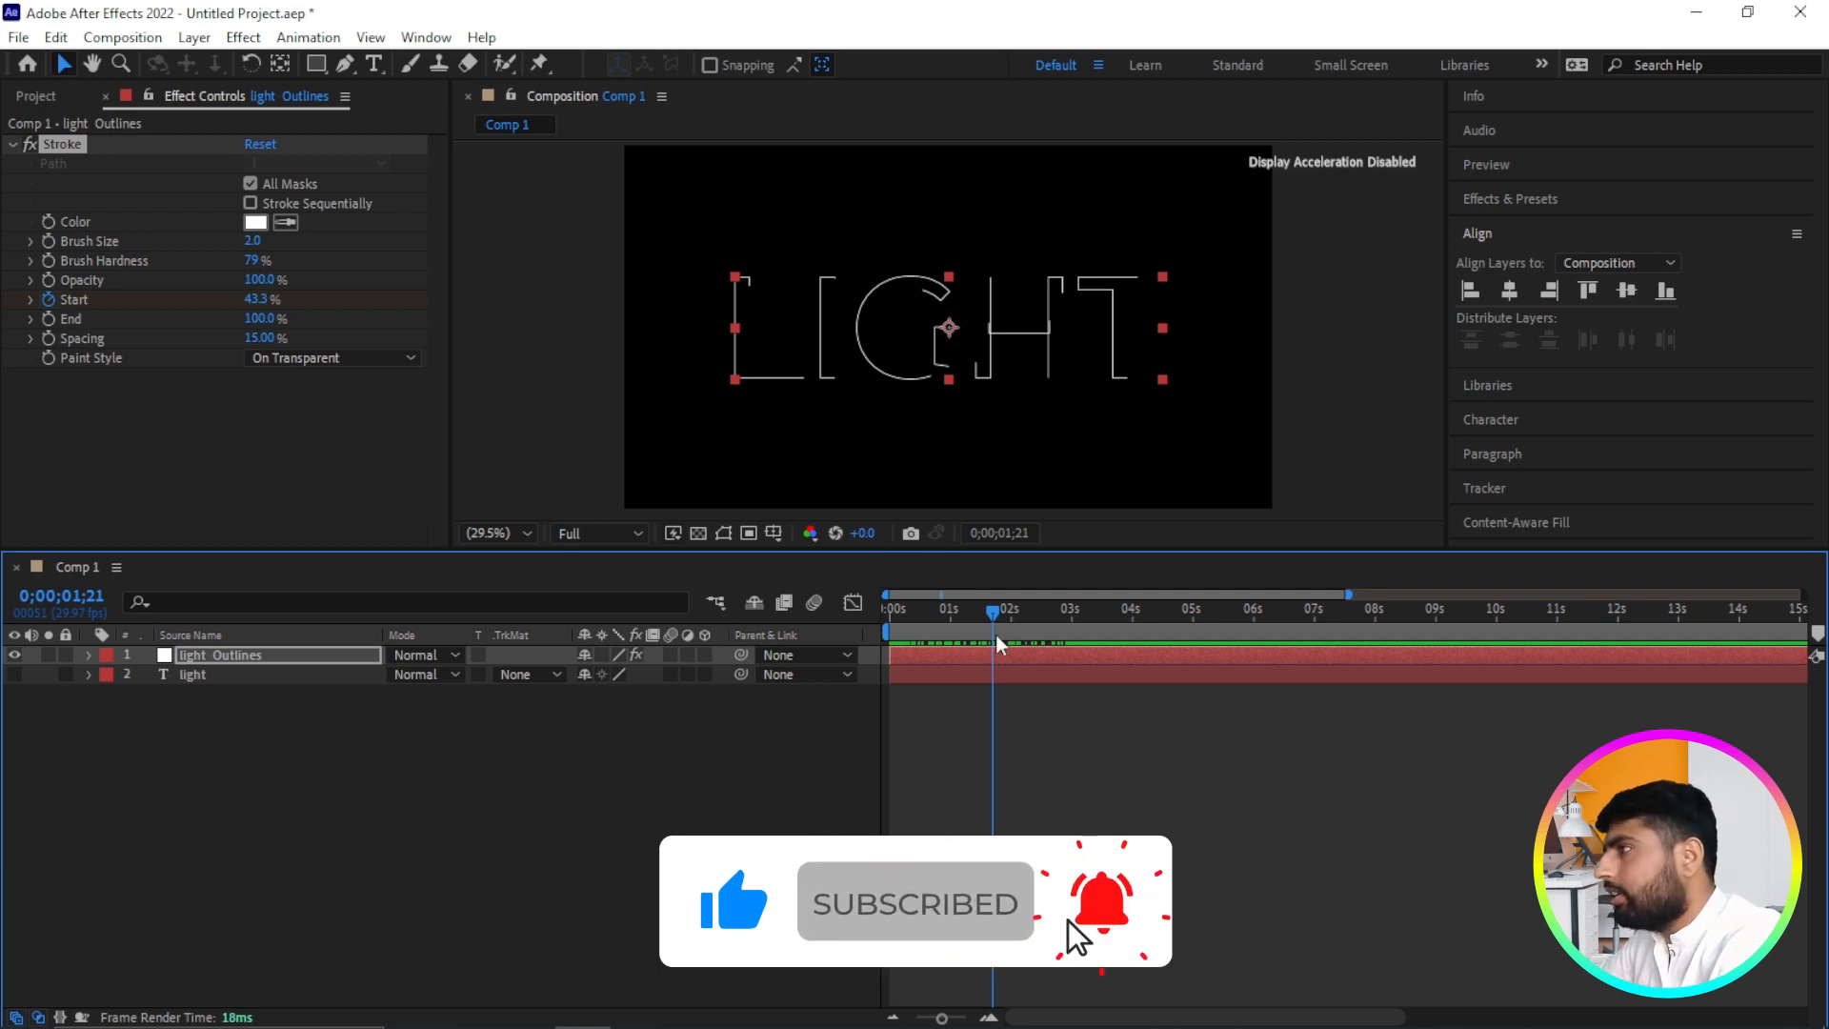
pyautogui.moveTo(994, 610)
pyautogui.mouseDown()
pyautogui.moveTo(901, 610)
pyautogui.moveTo(1071, 615)
pyautogui.moveTo(896, 626)
pyautogui.mouseUp()
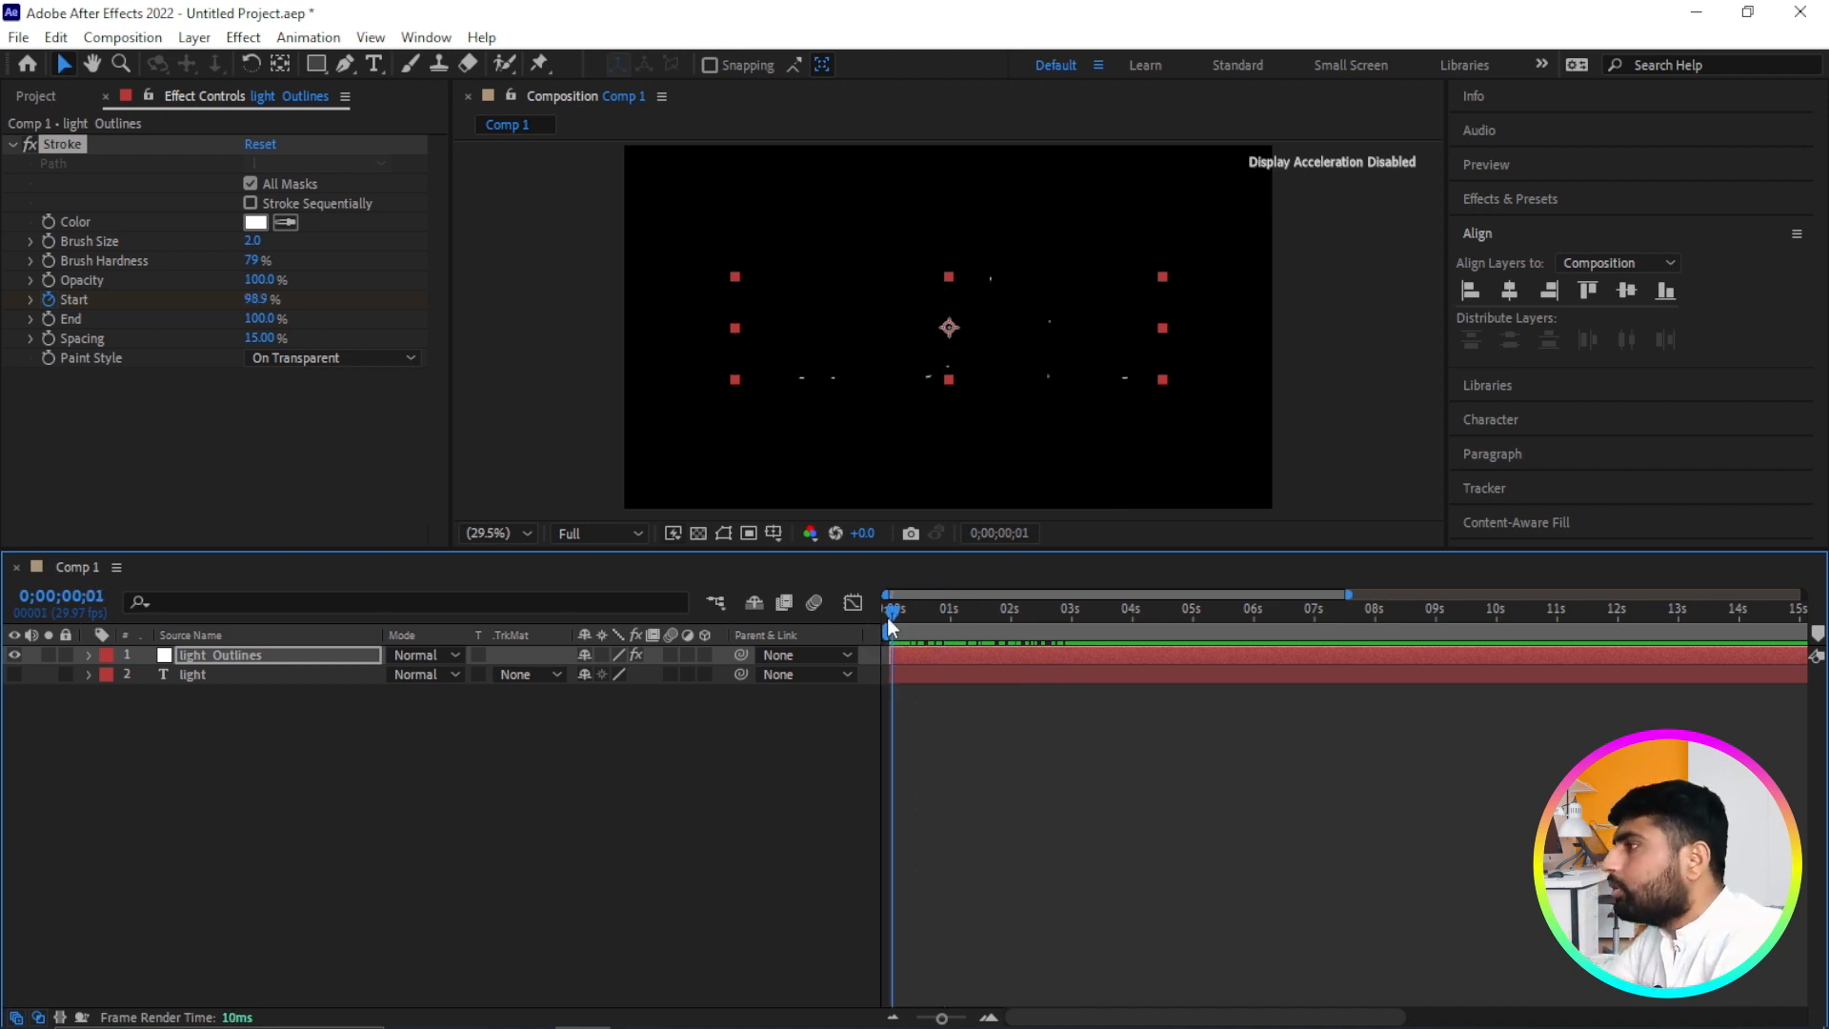
pyautogui.moveTo(894, 624)
pyautogui.mouseDown()
pyautogui.moveTo(1027, 615)
pyautogui.moveTo(1067, 631)
pyautogui.moveTo(855, 620)
pyautogui.mouseUp()
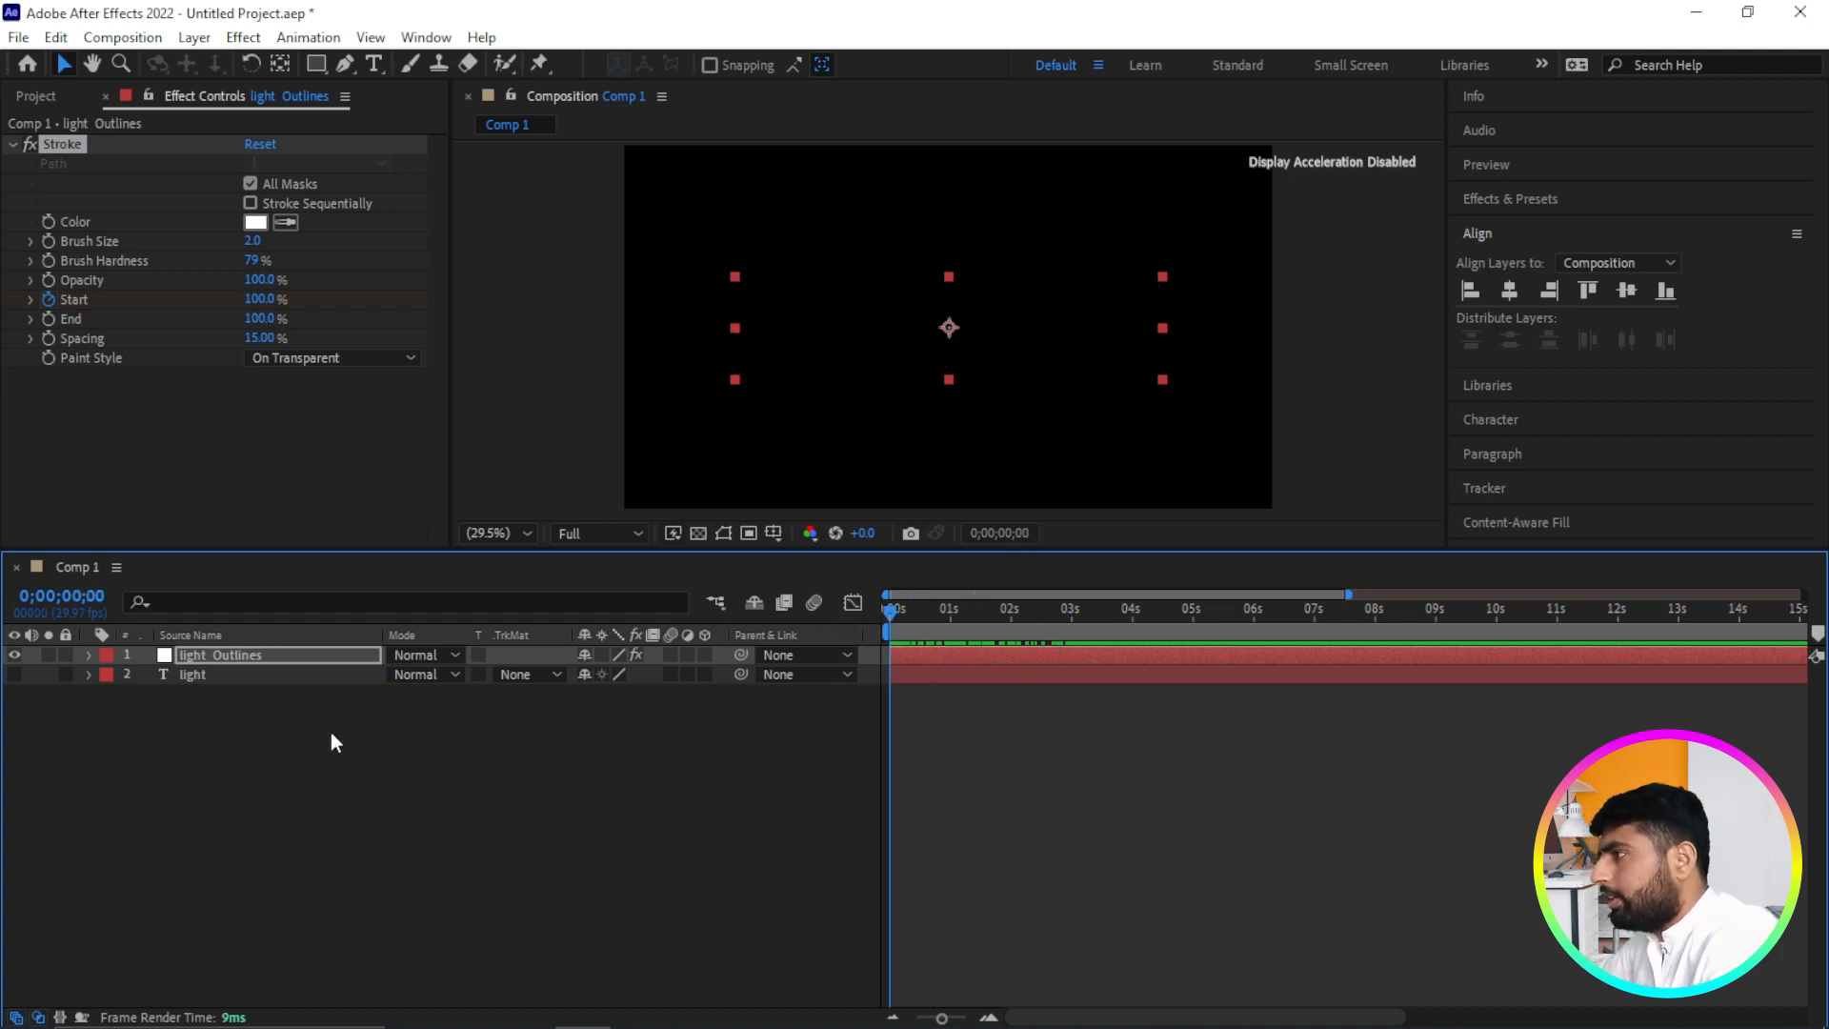
# Create a new solid layer named Flare 1.
pyautogui.rightClick(284, 780)
pyautogui.moveTo(371, 511)
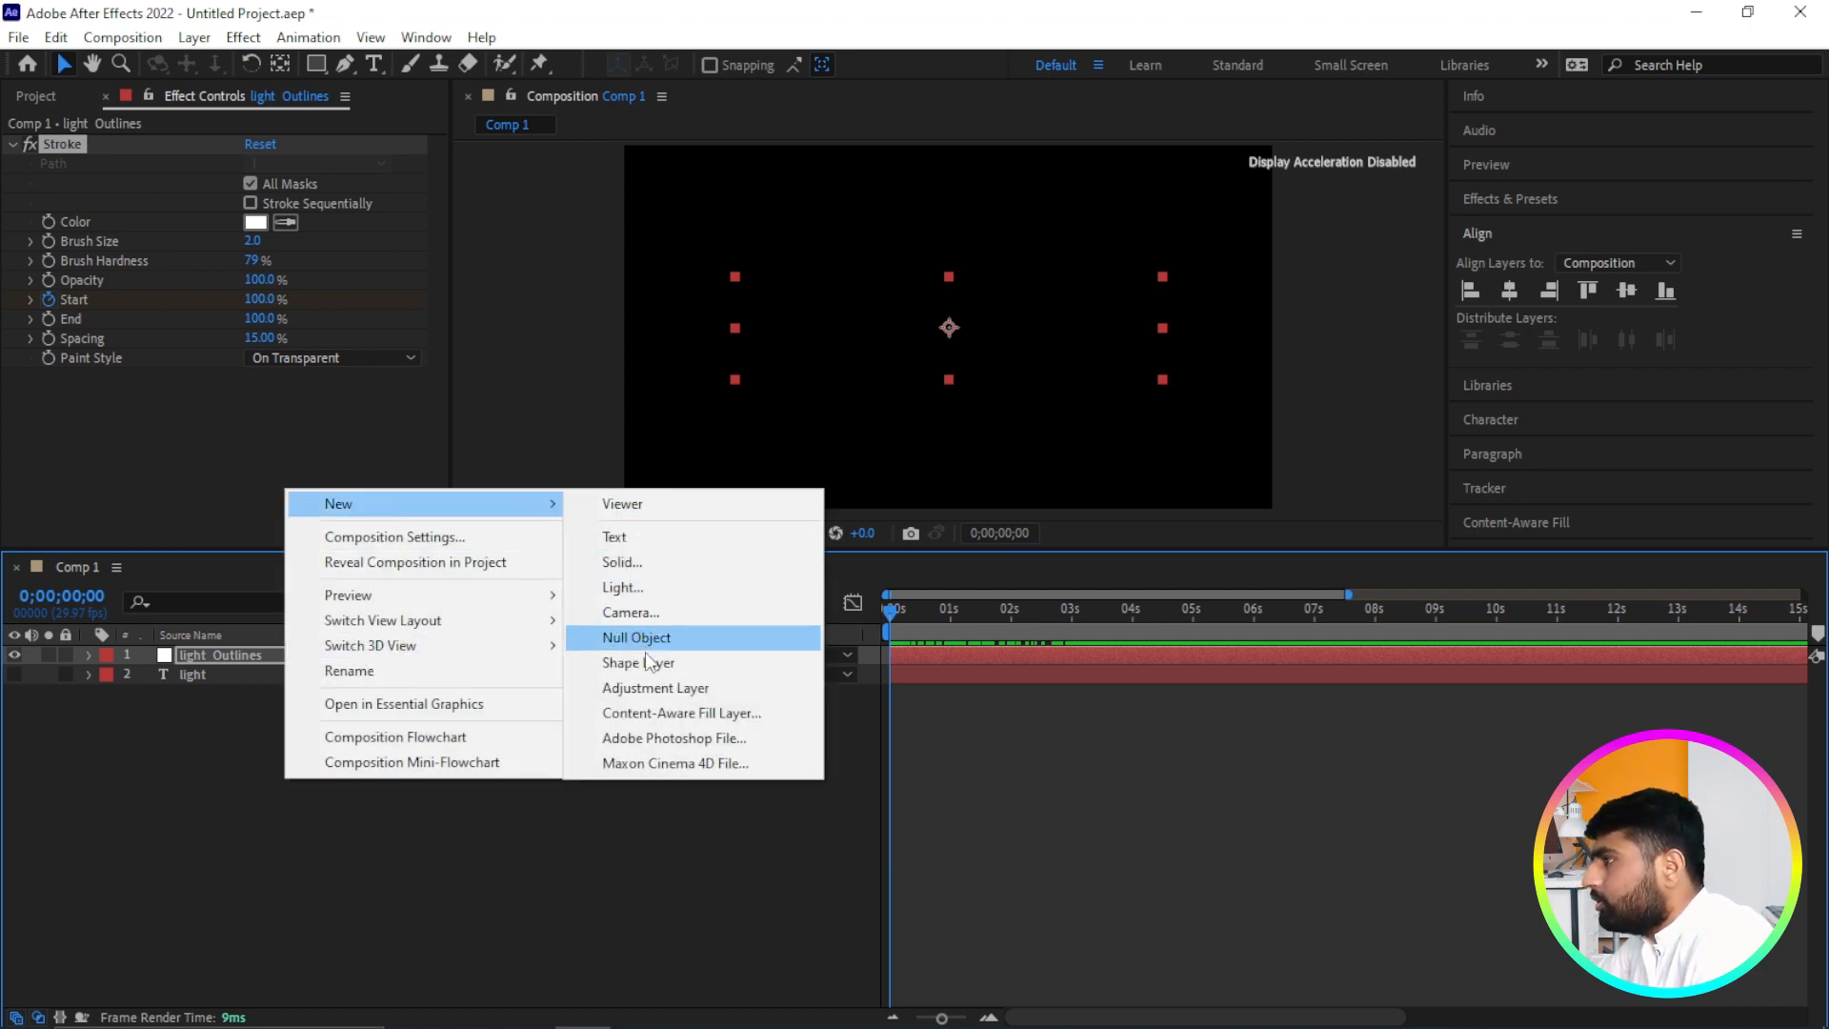
pyautogui.click(629, 561)
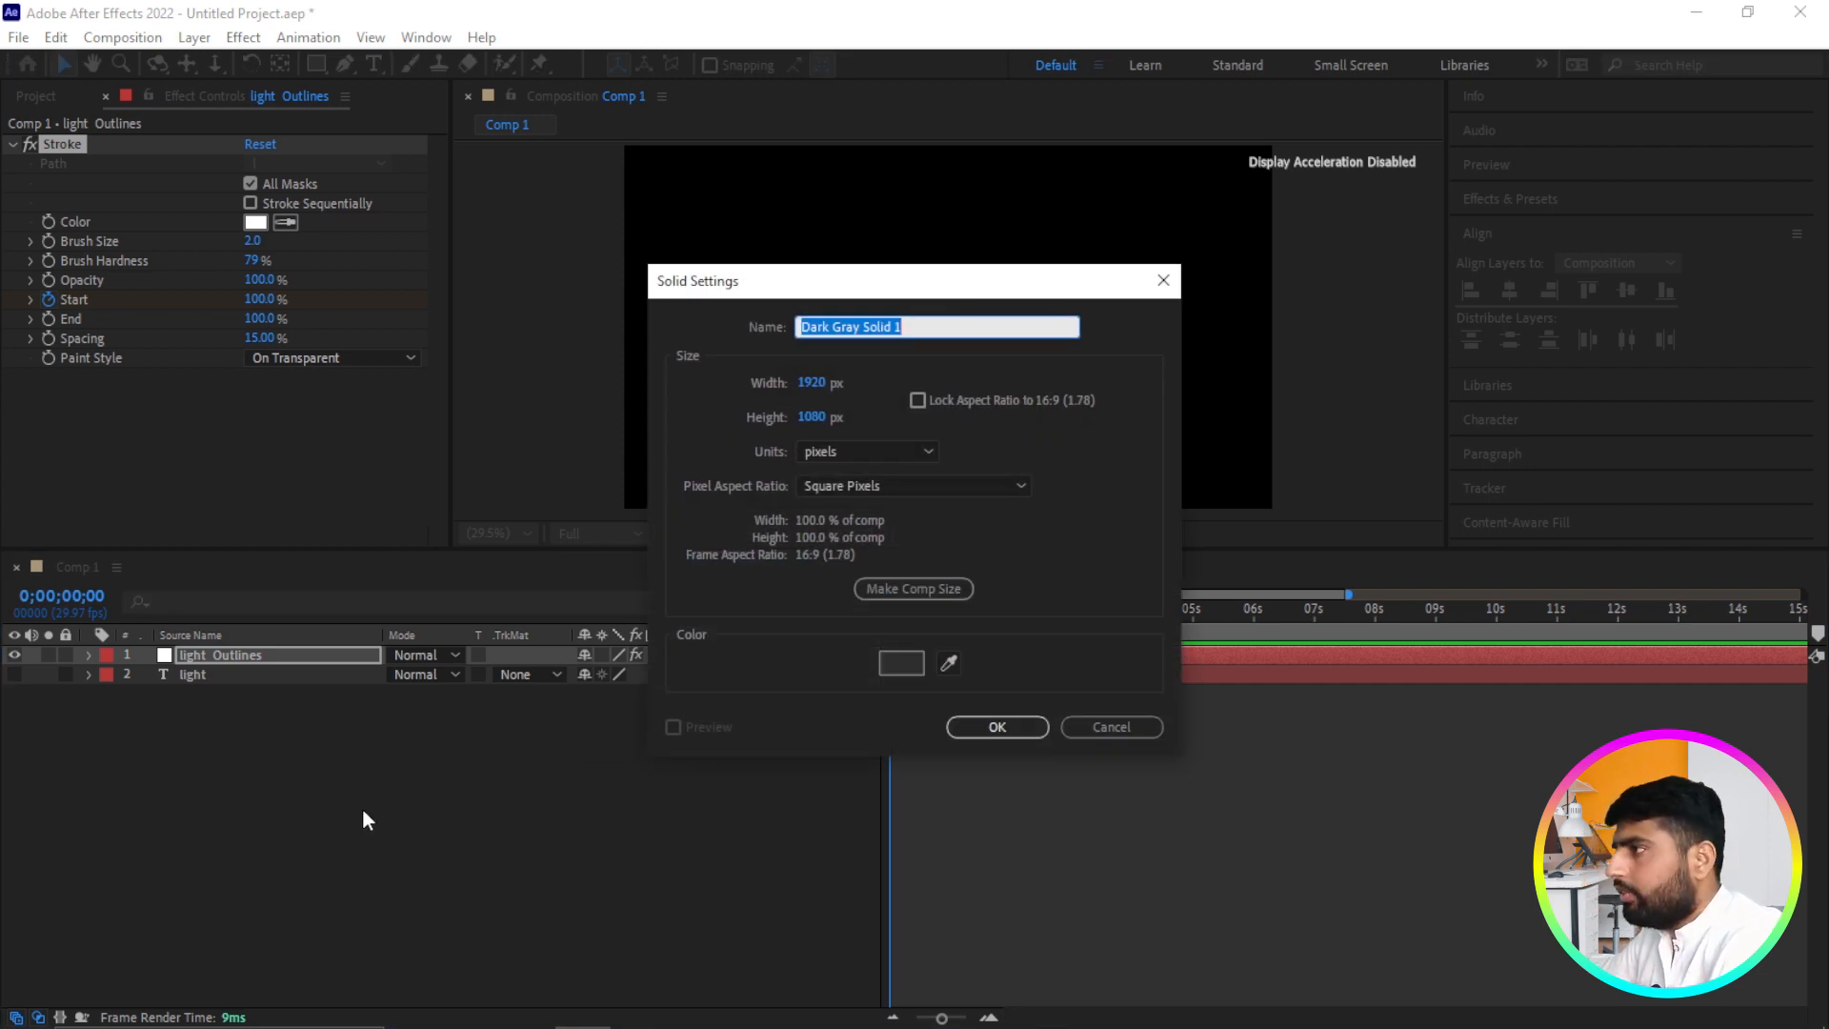
pyautogui.write('Falre')
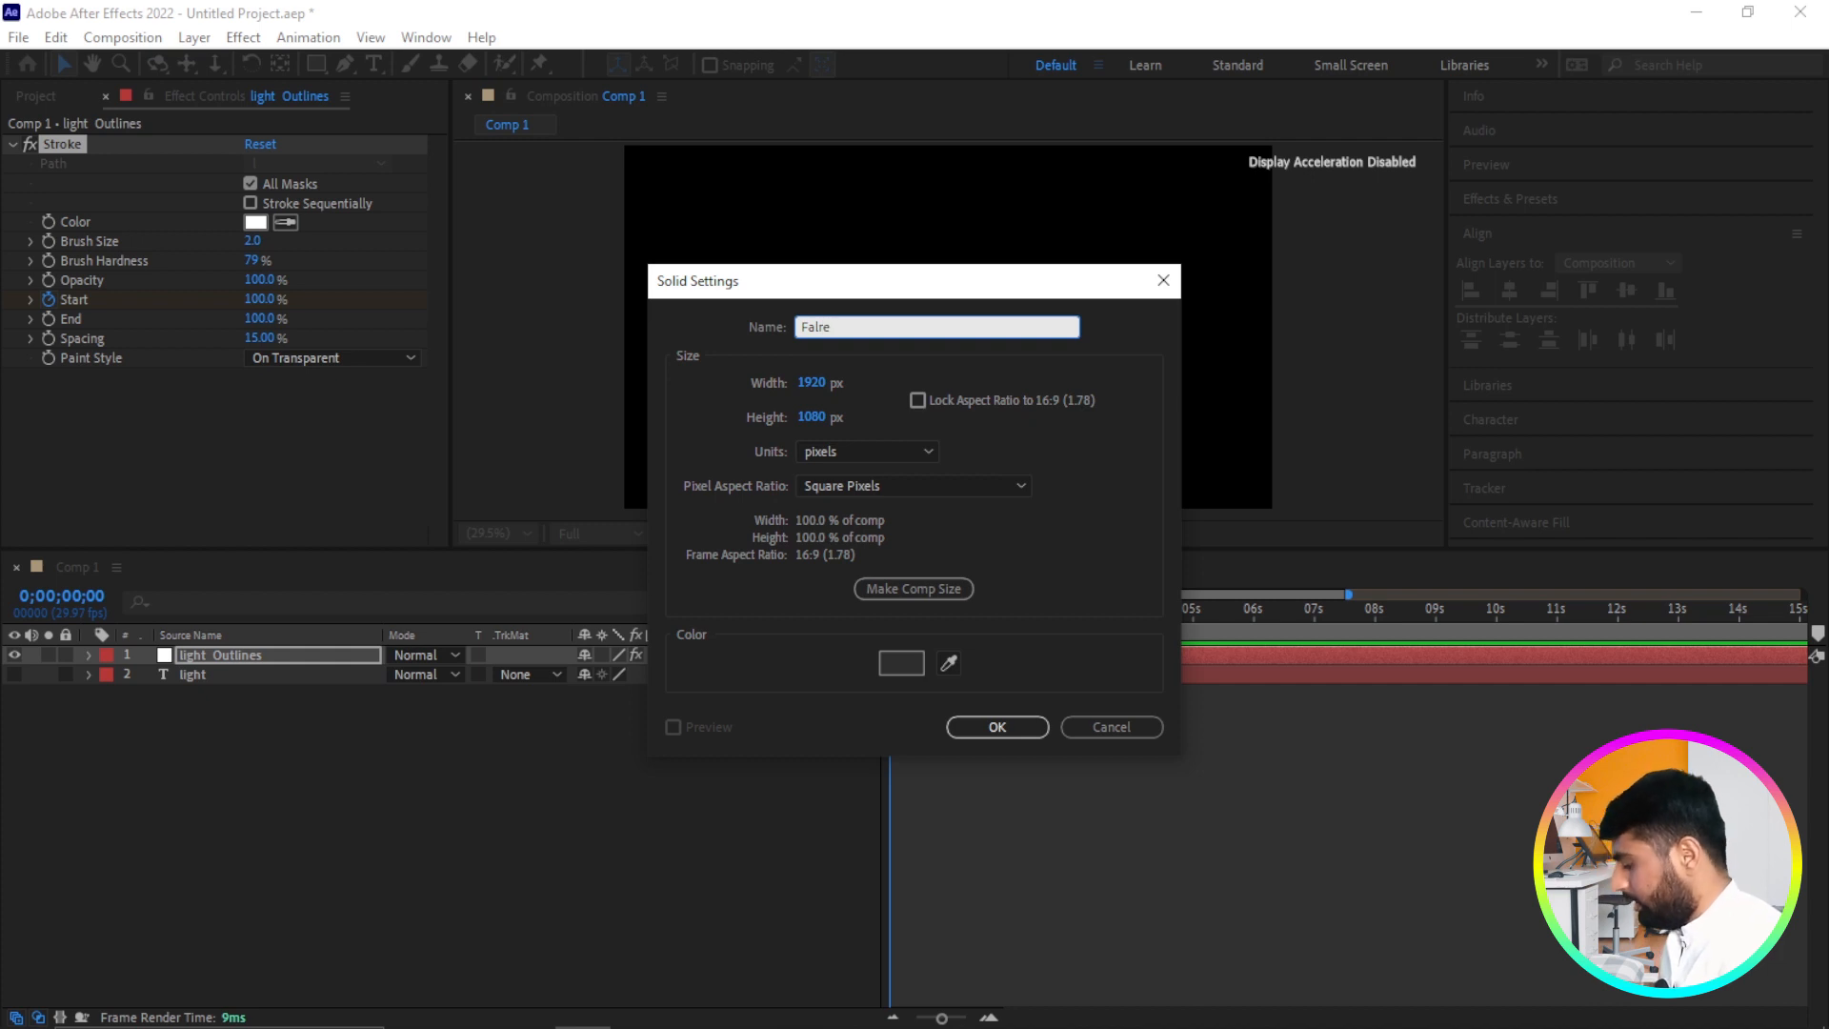
pyautogui.press('BackSpace')
pyautogui.press('BackSpace')
pyautogui.press('BackSpace')
pyautogui.press('BackSpace')
pyautogui.press('BackSpace')
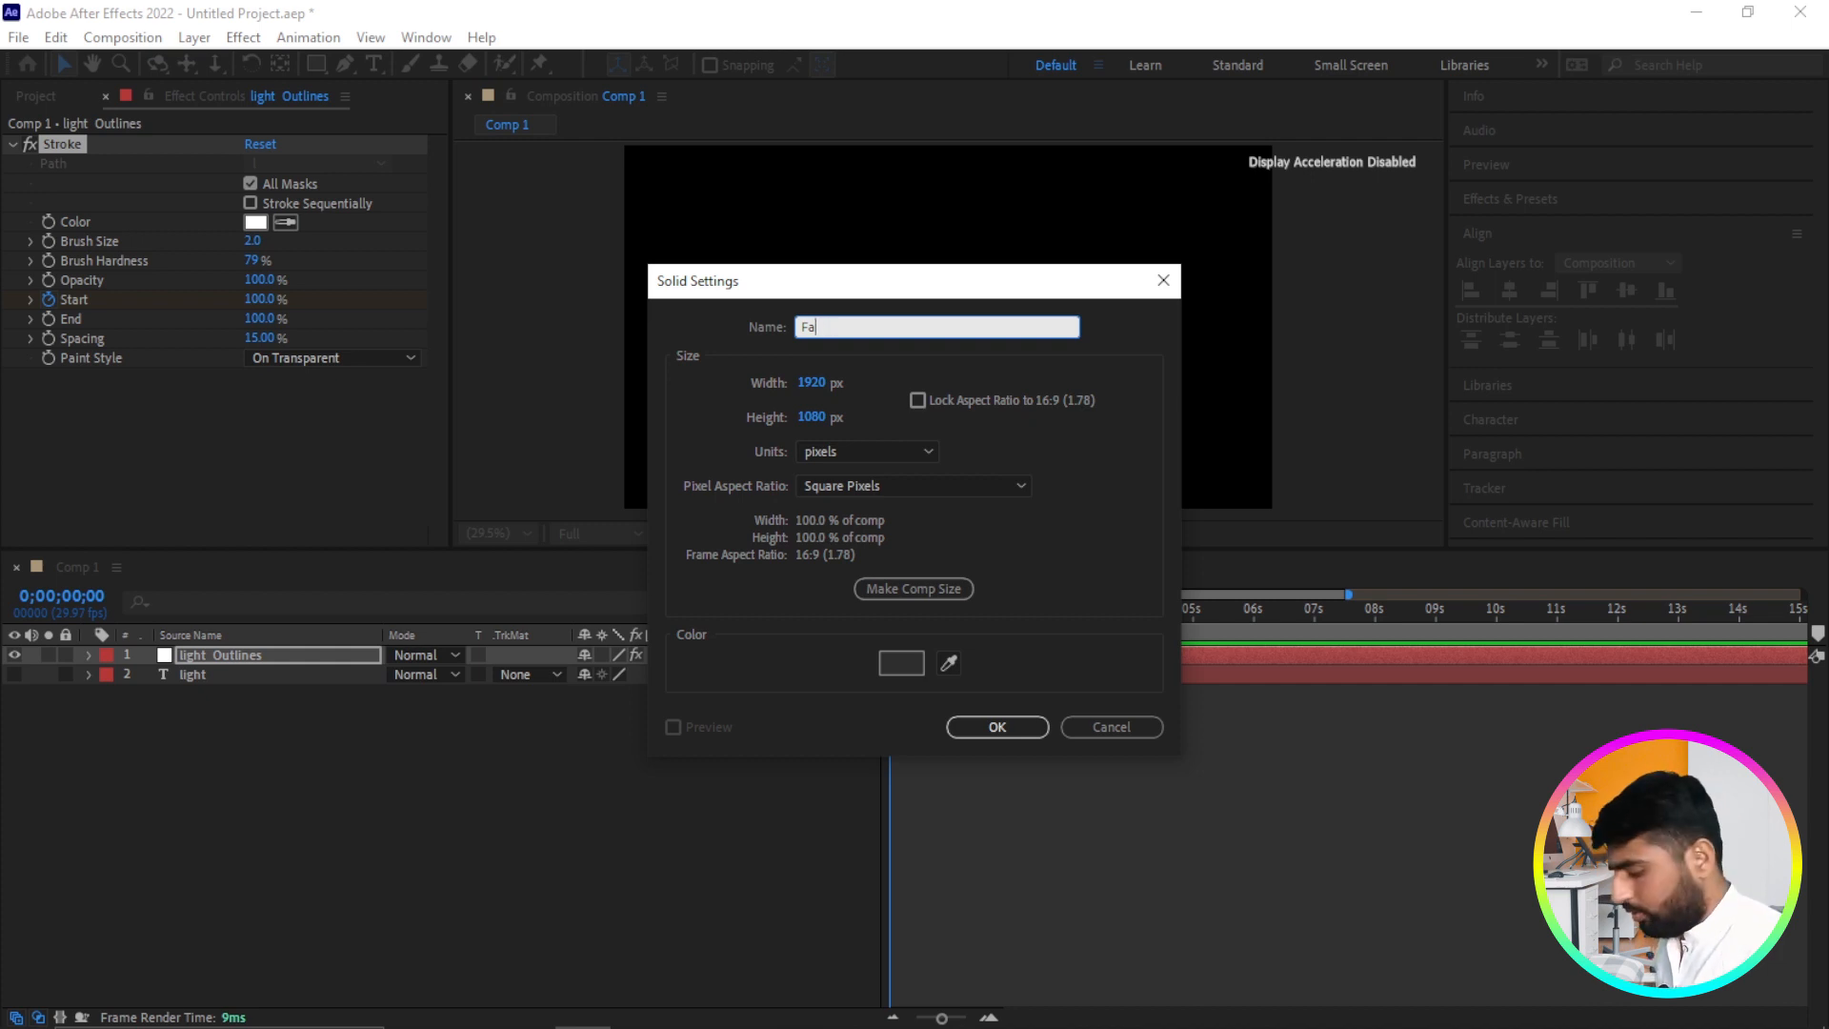
pyautogui.write('la')
pyautogui.write('re 1')
pyautogui.press('Return')
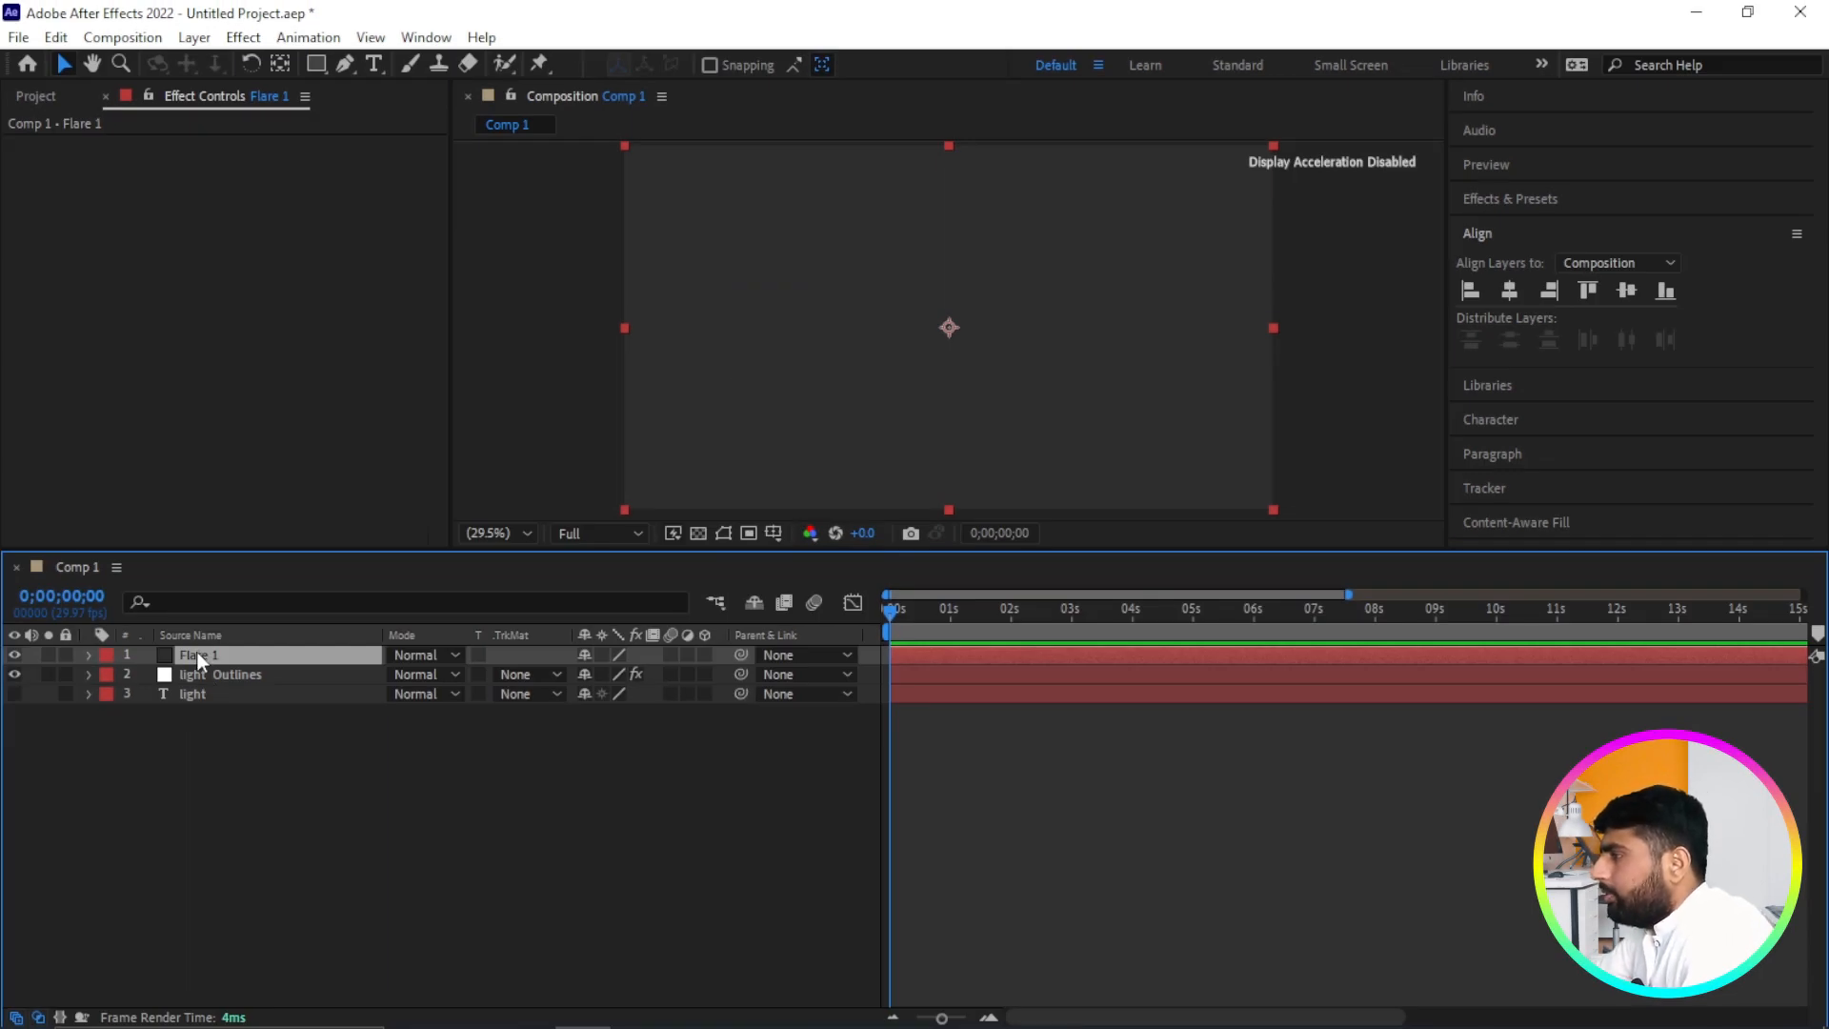
# Apply the Lens Flare effect to the Flare 1 solid.
pyautogui.click(250, 40)
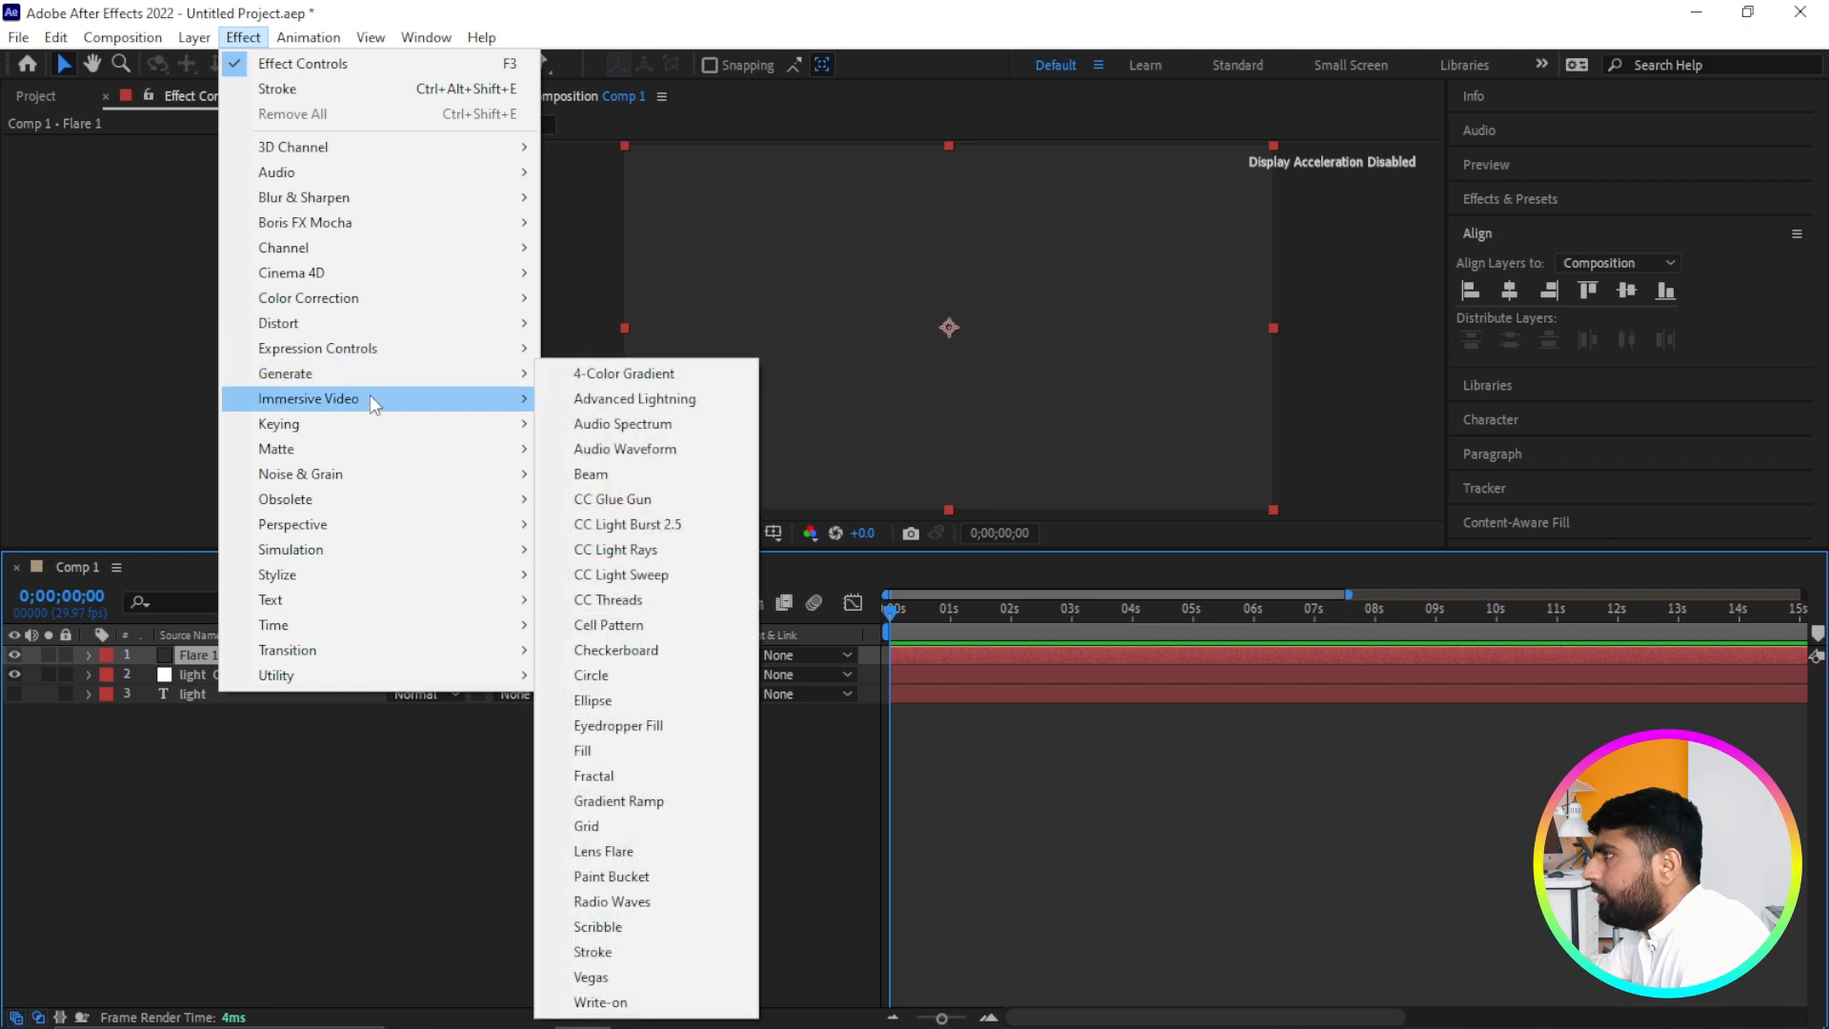
pyautogui.moveTo(444, 382)
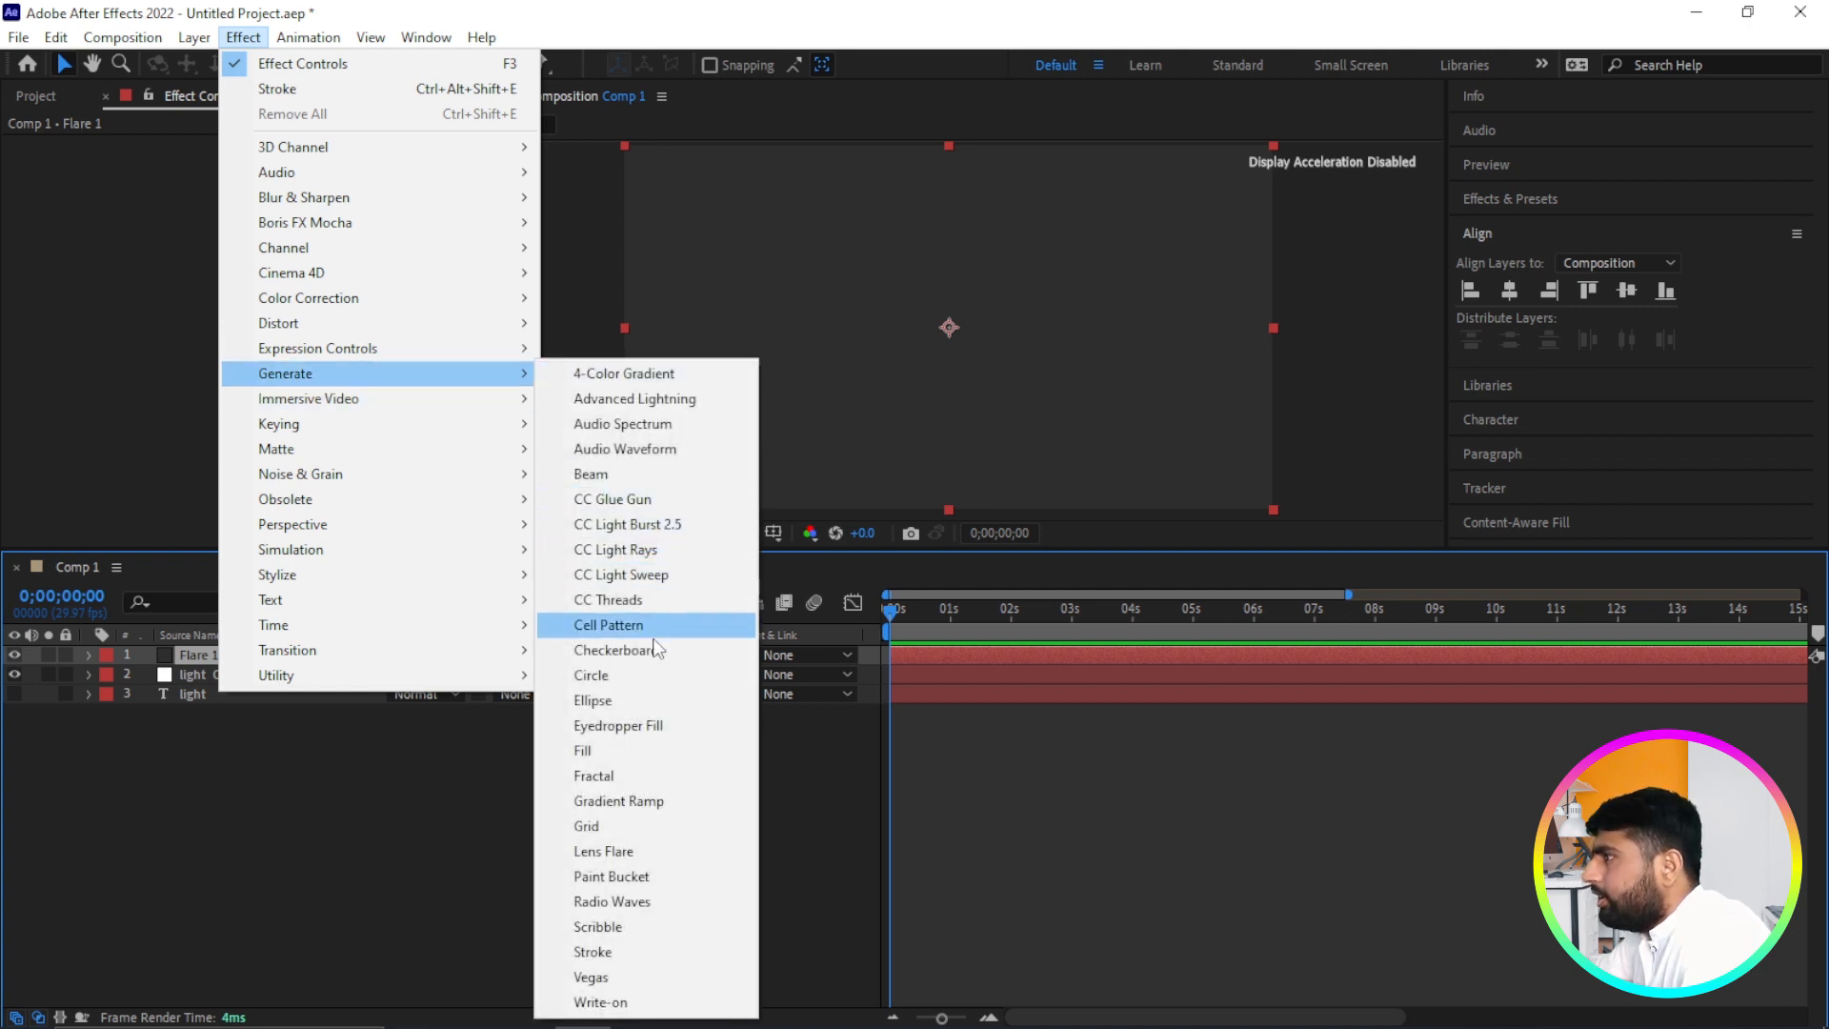
pyautogui.click(624, 852)
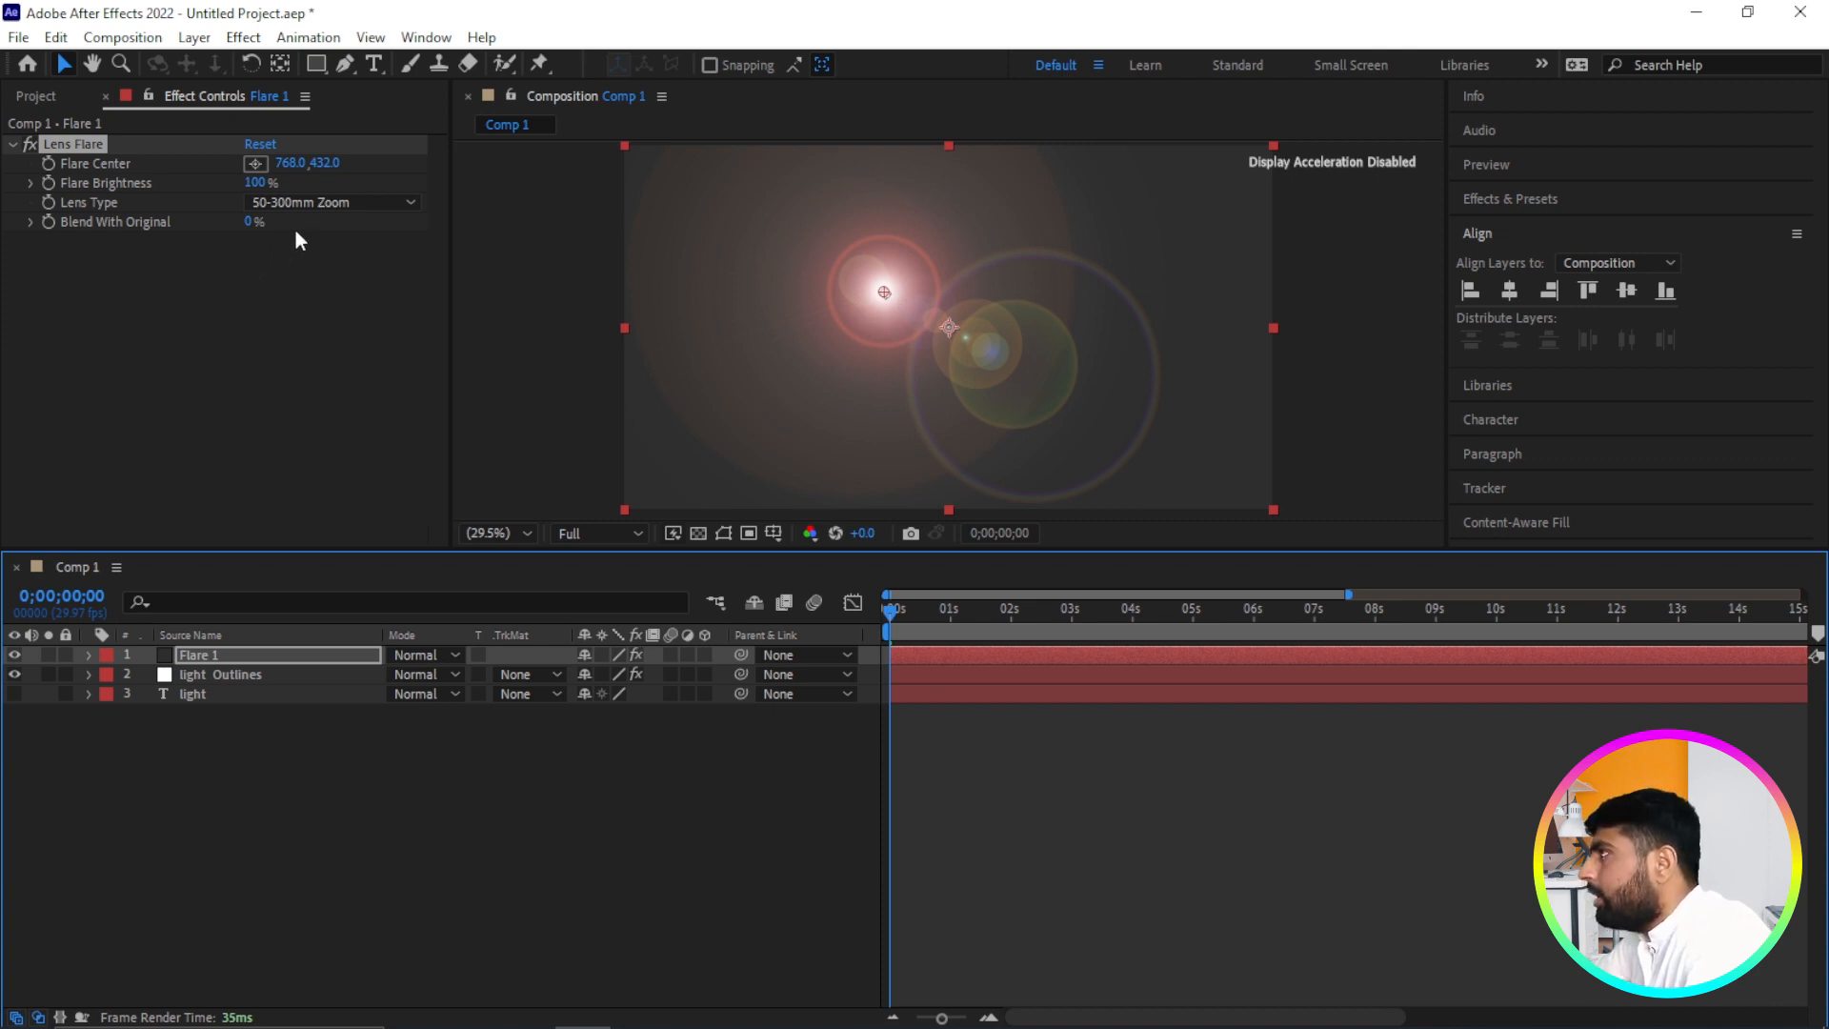
# Compare the lens types of the Lens Flare effect on Flare 1 and set it to 105mm Prime.
pyautogui.click(357, 202)
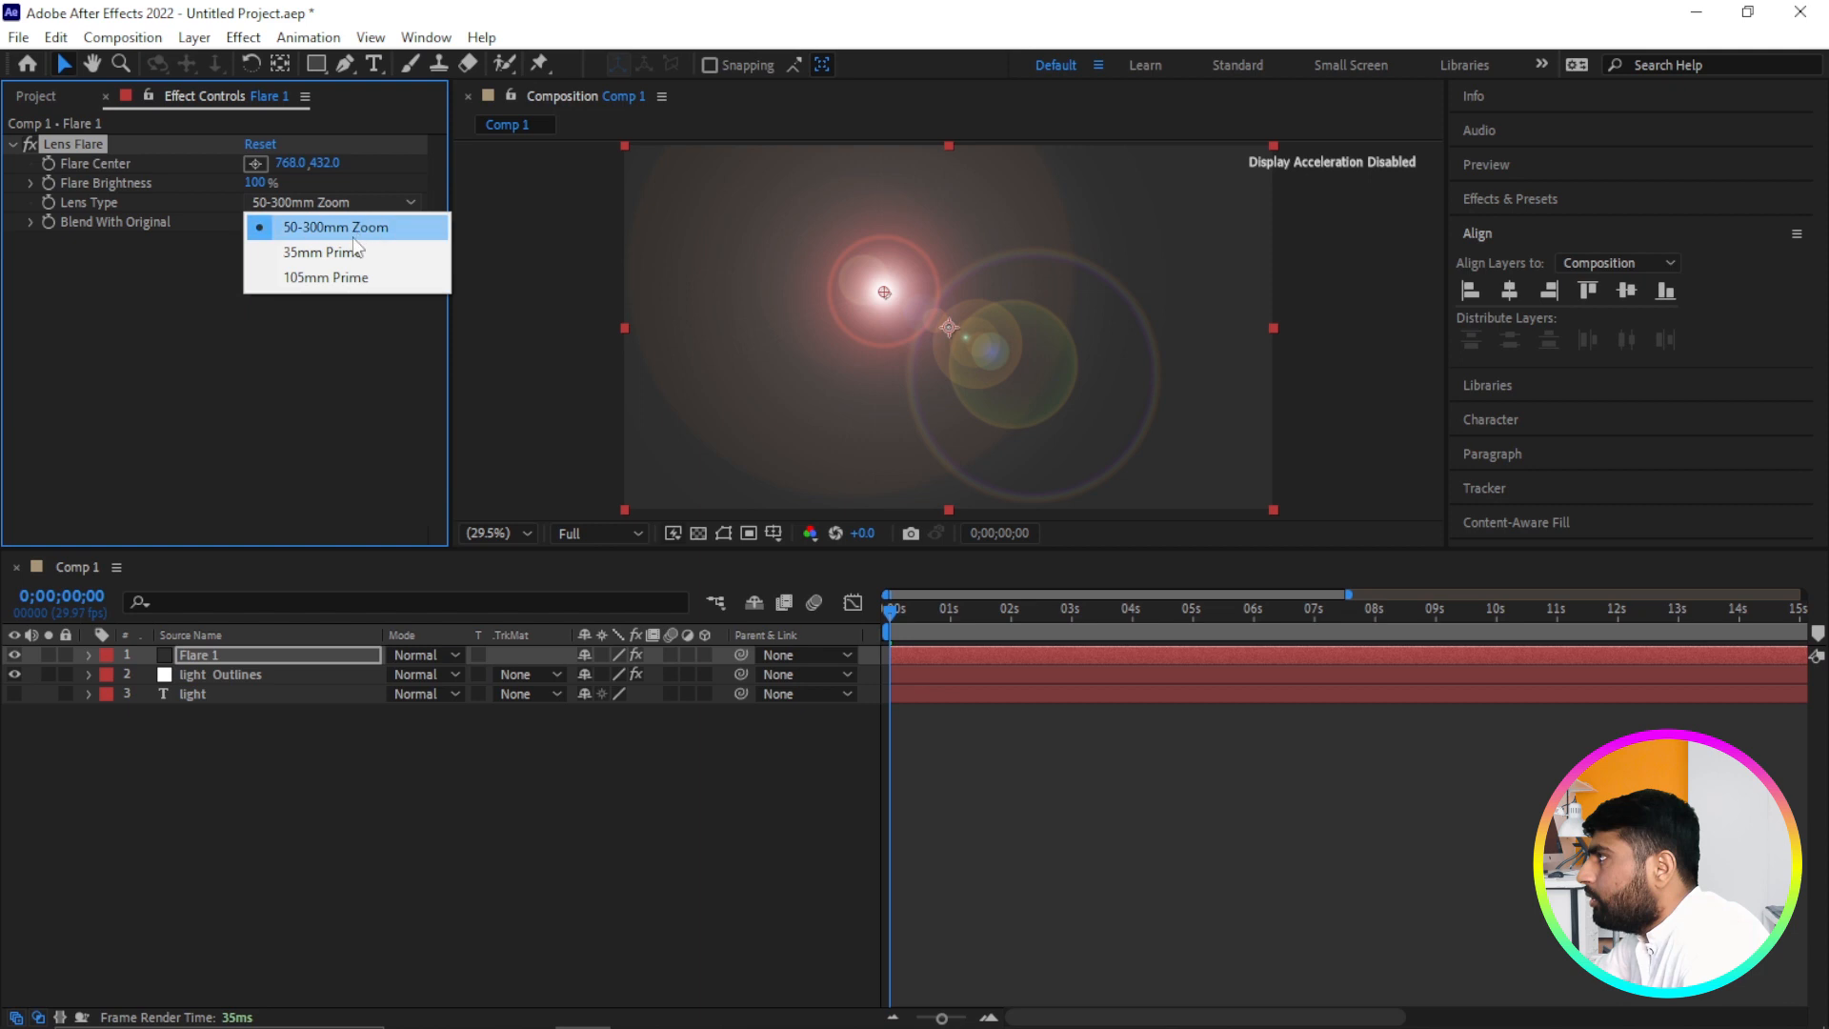
pyautogui.click(316, 282)
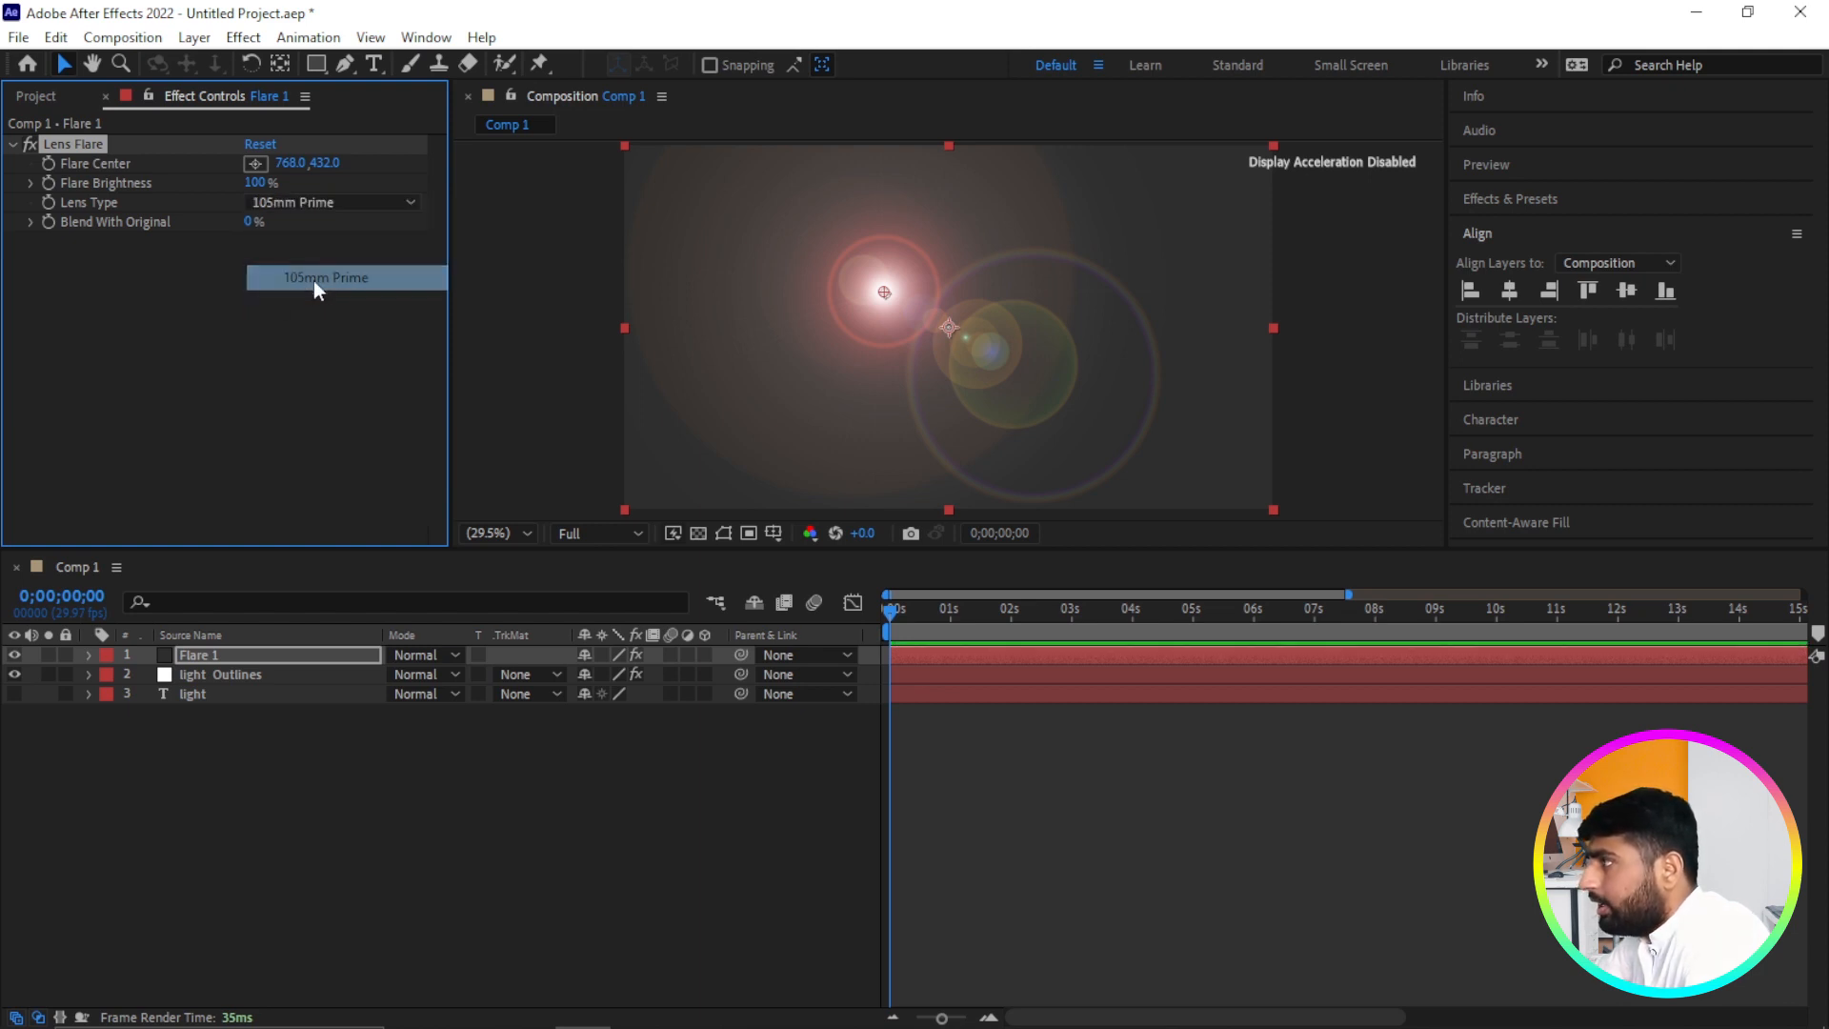
pyautogui.click(359, 204)
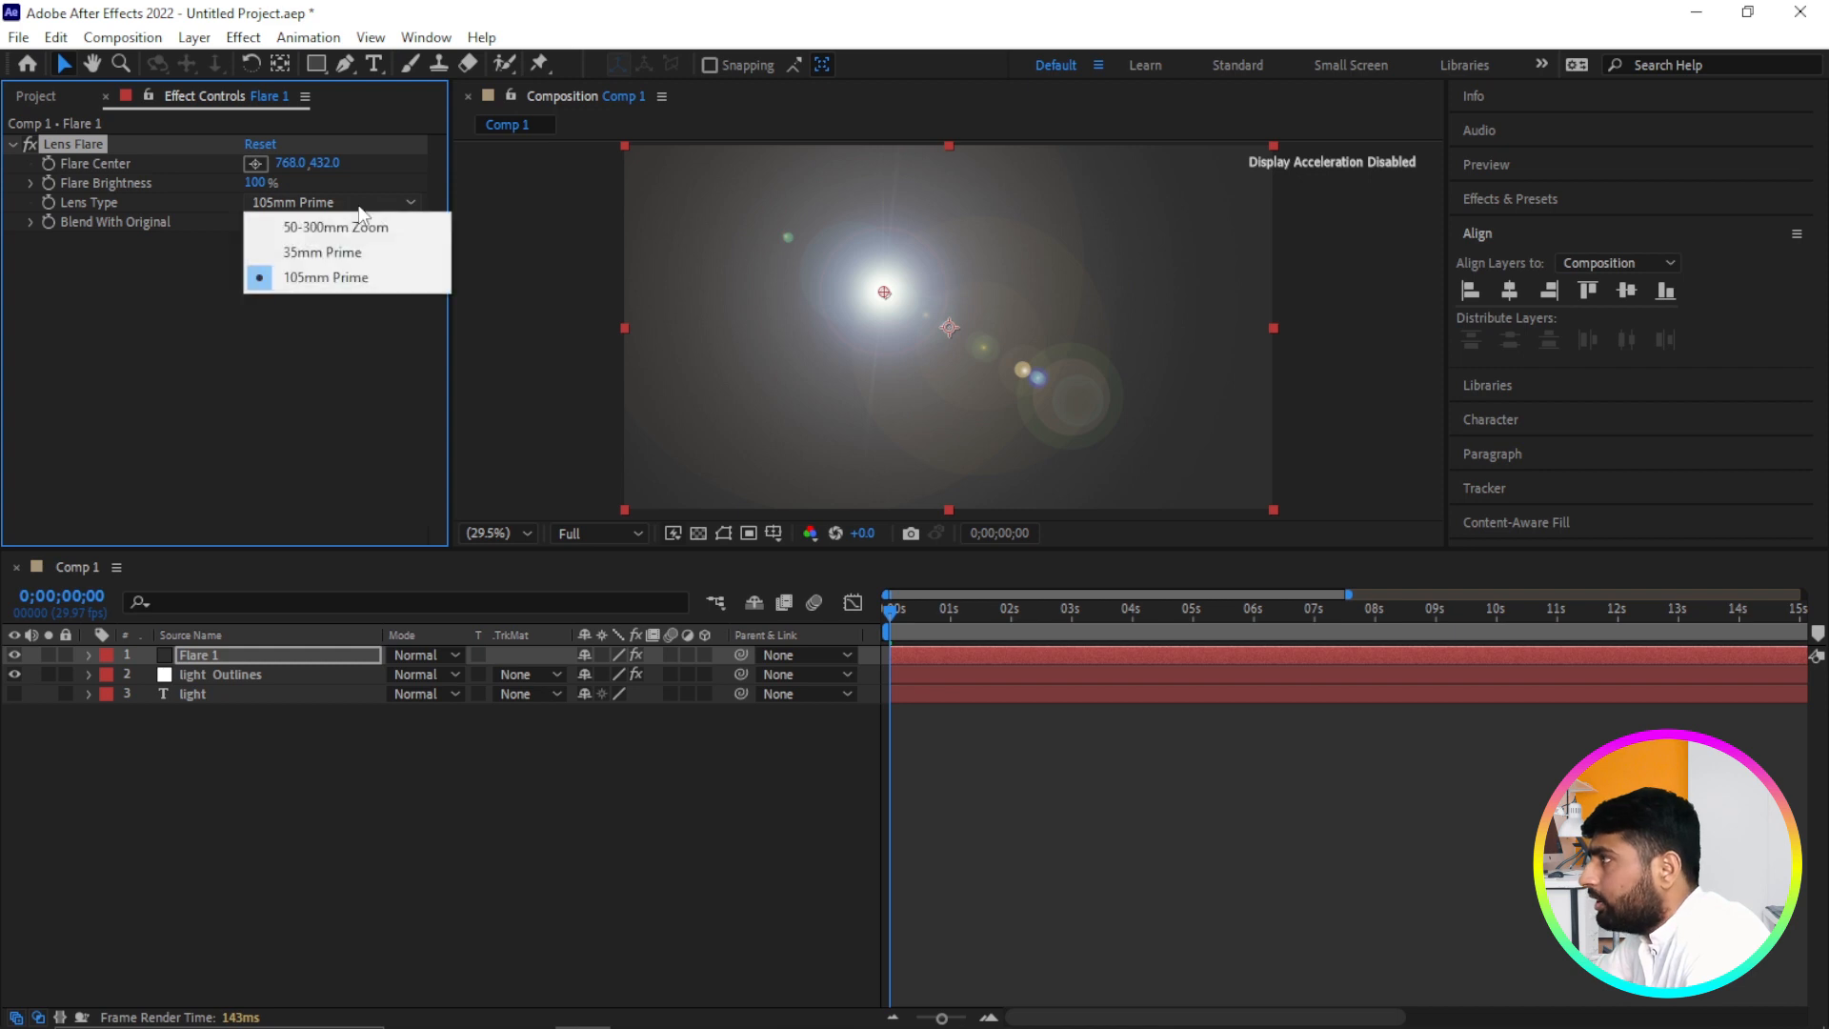
pyautogui.click(349, 253)
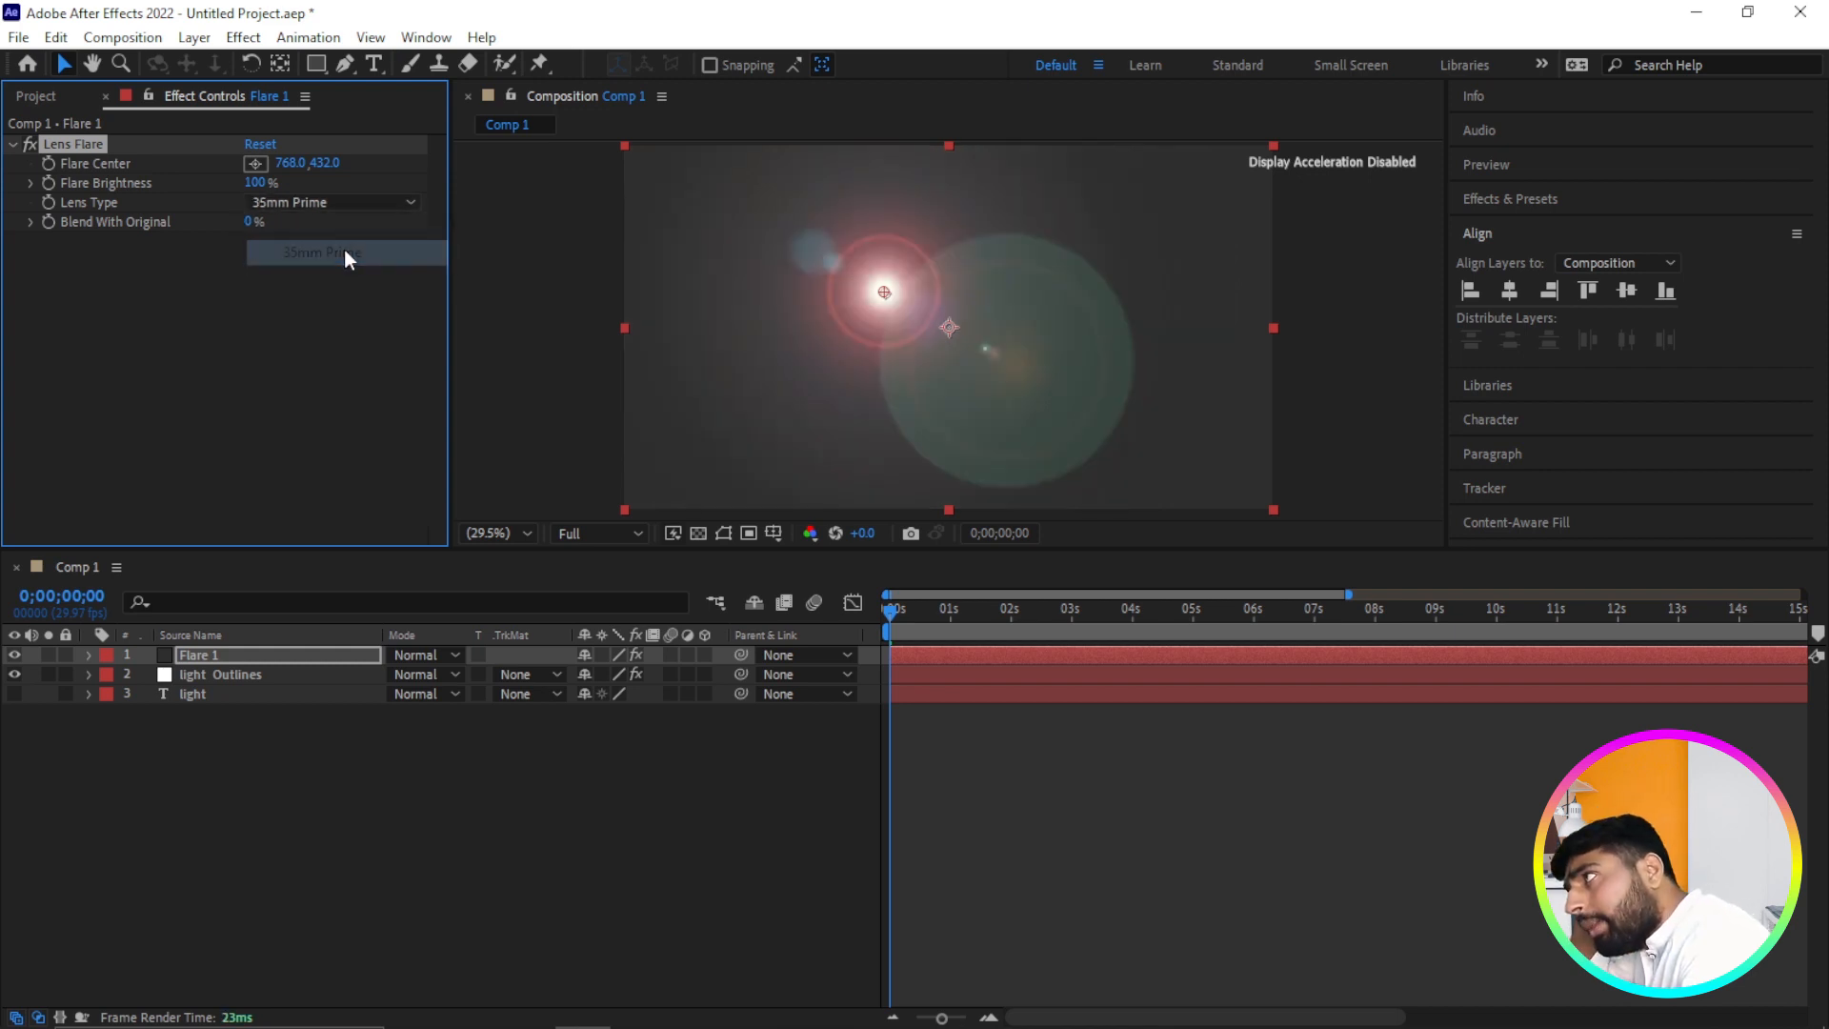
pyautogui.click(358, 207)
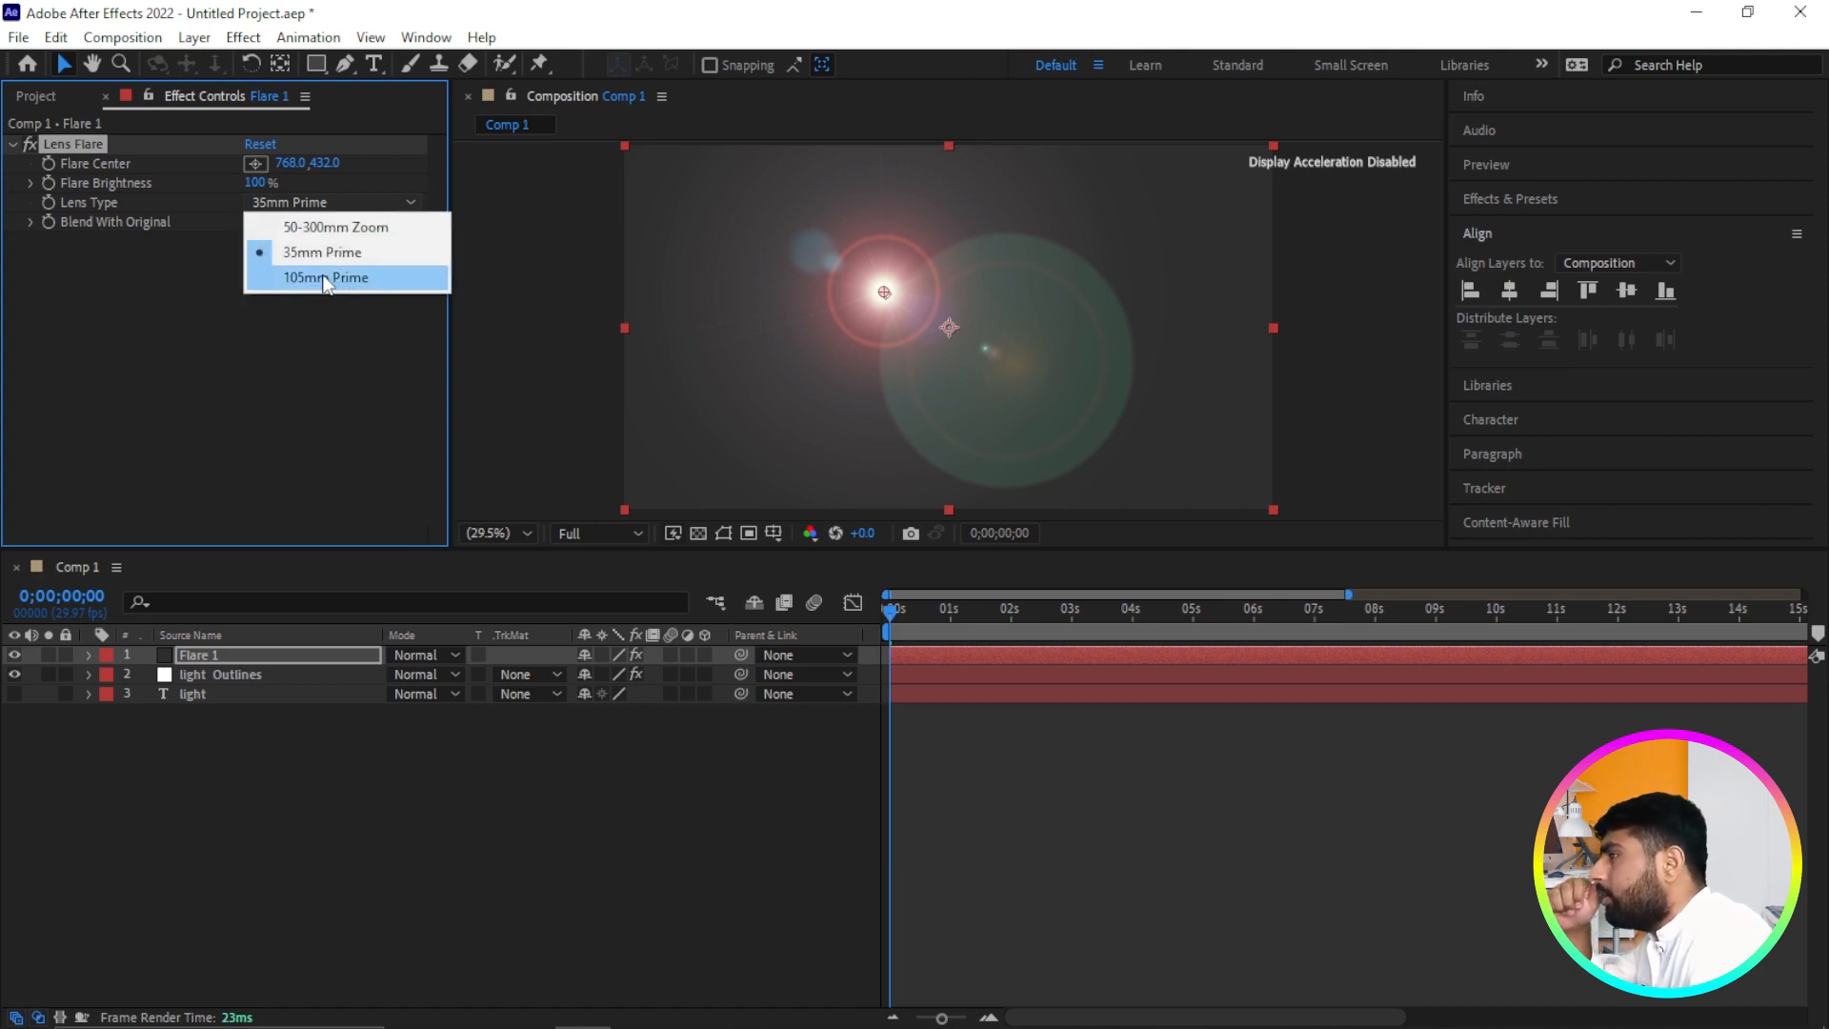
pyautogui.click(325, 278)
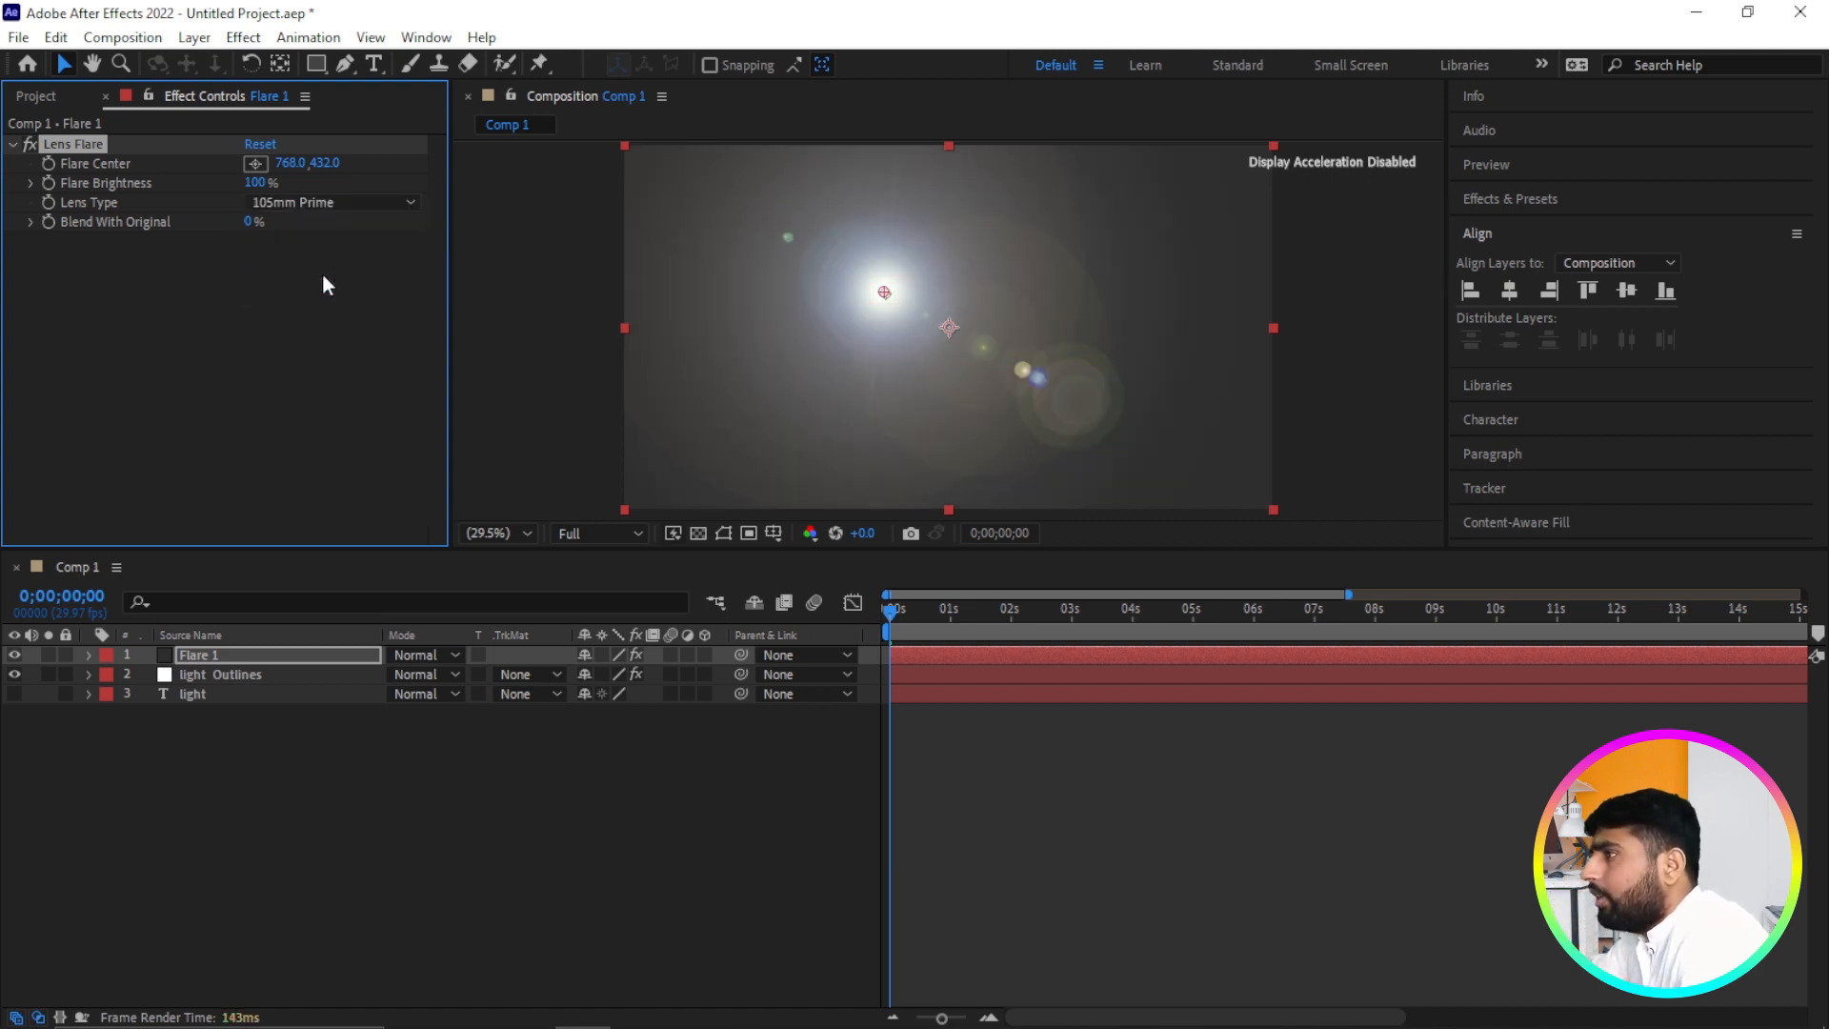
# Set the Lens Flare's Flare Brightness to 20% and deselect the flare layer.
pyautogui.click(257, 183)
pyautogui.write('10')
pyautogui.press('Return')
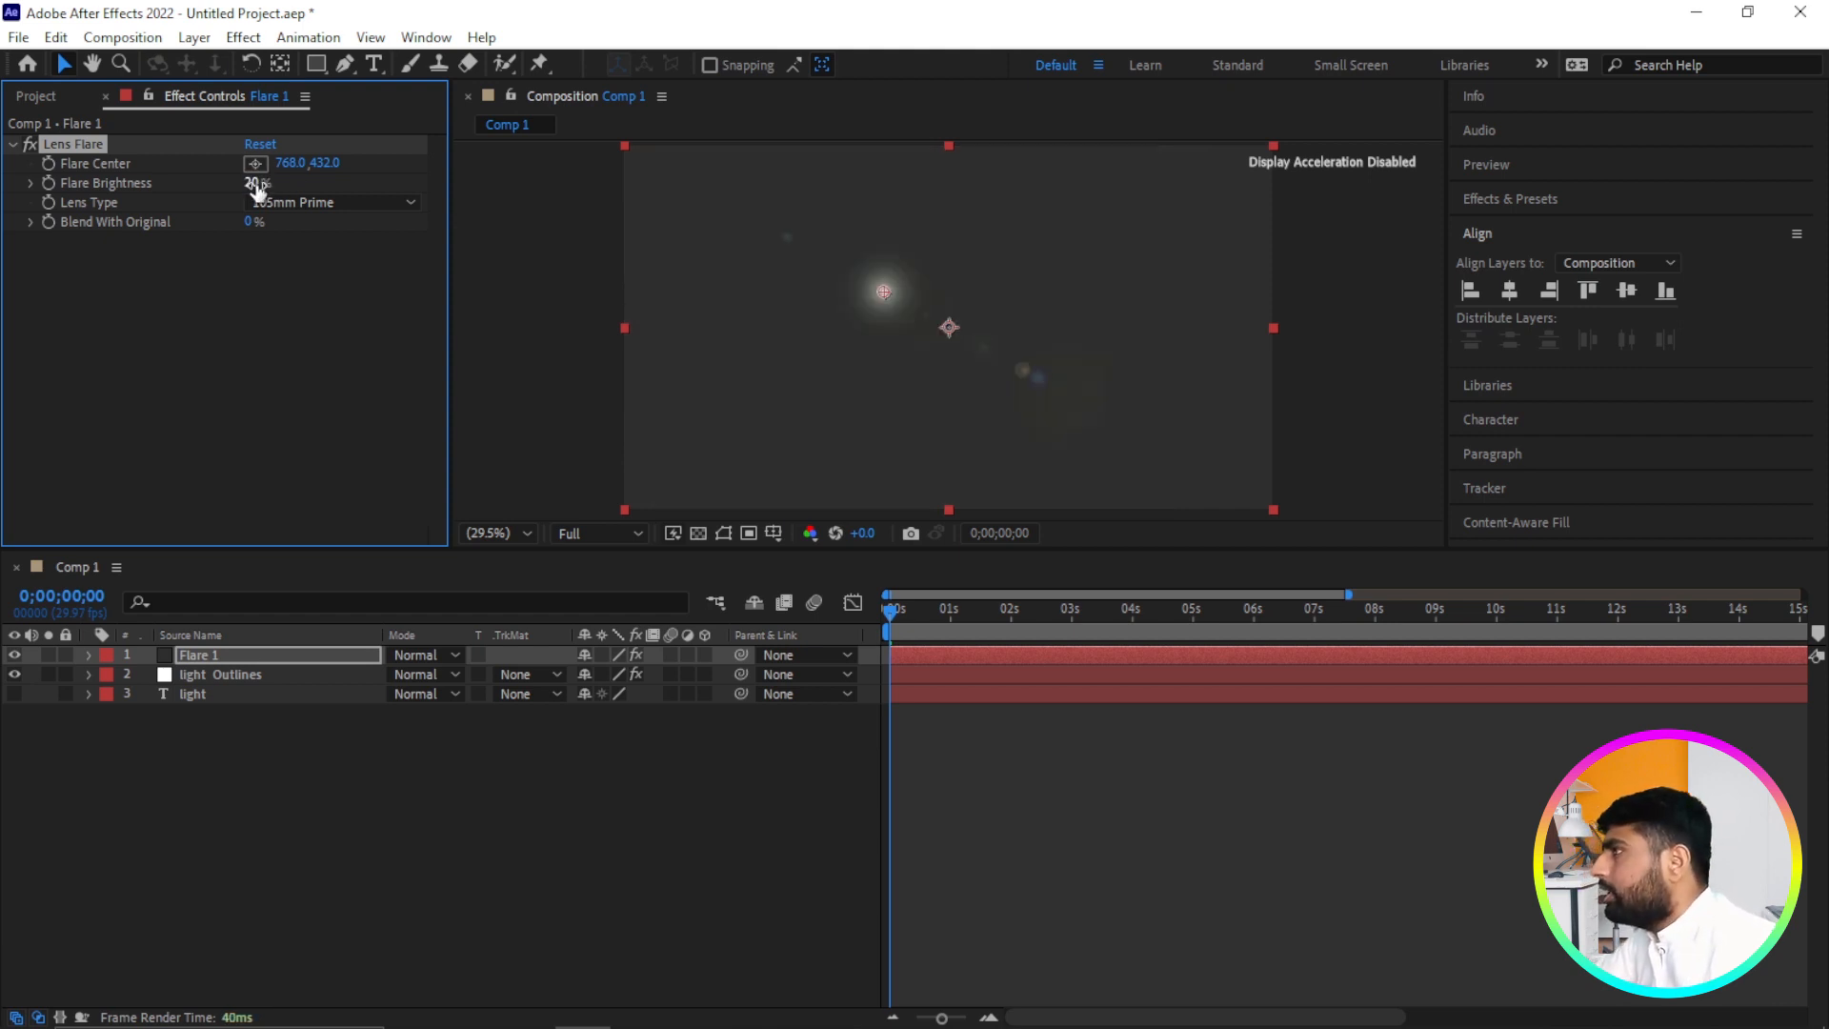
pyautogui.click(606, 790)
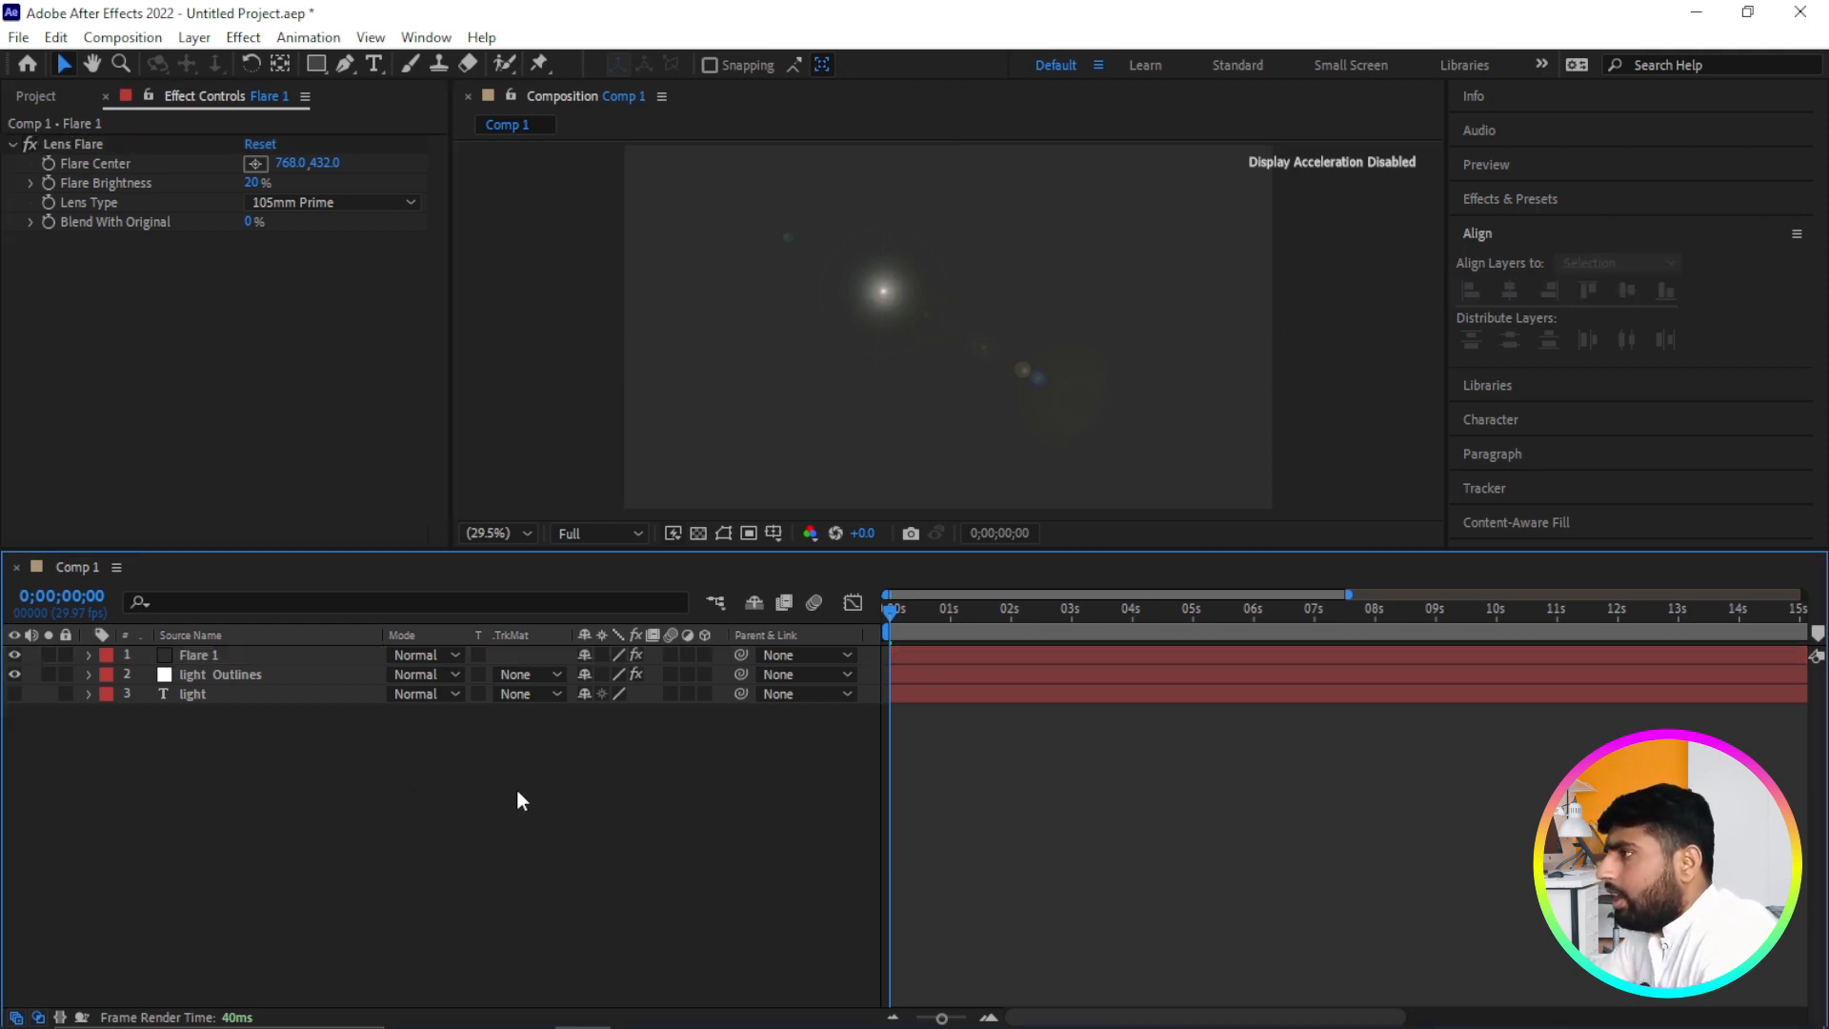
# Create a new null object in the composition.
pyautogui.rightClick(258, 759)
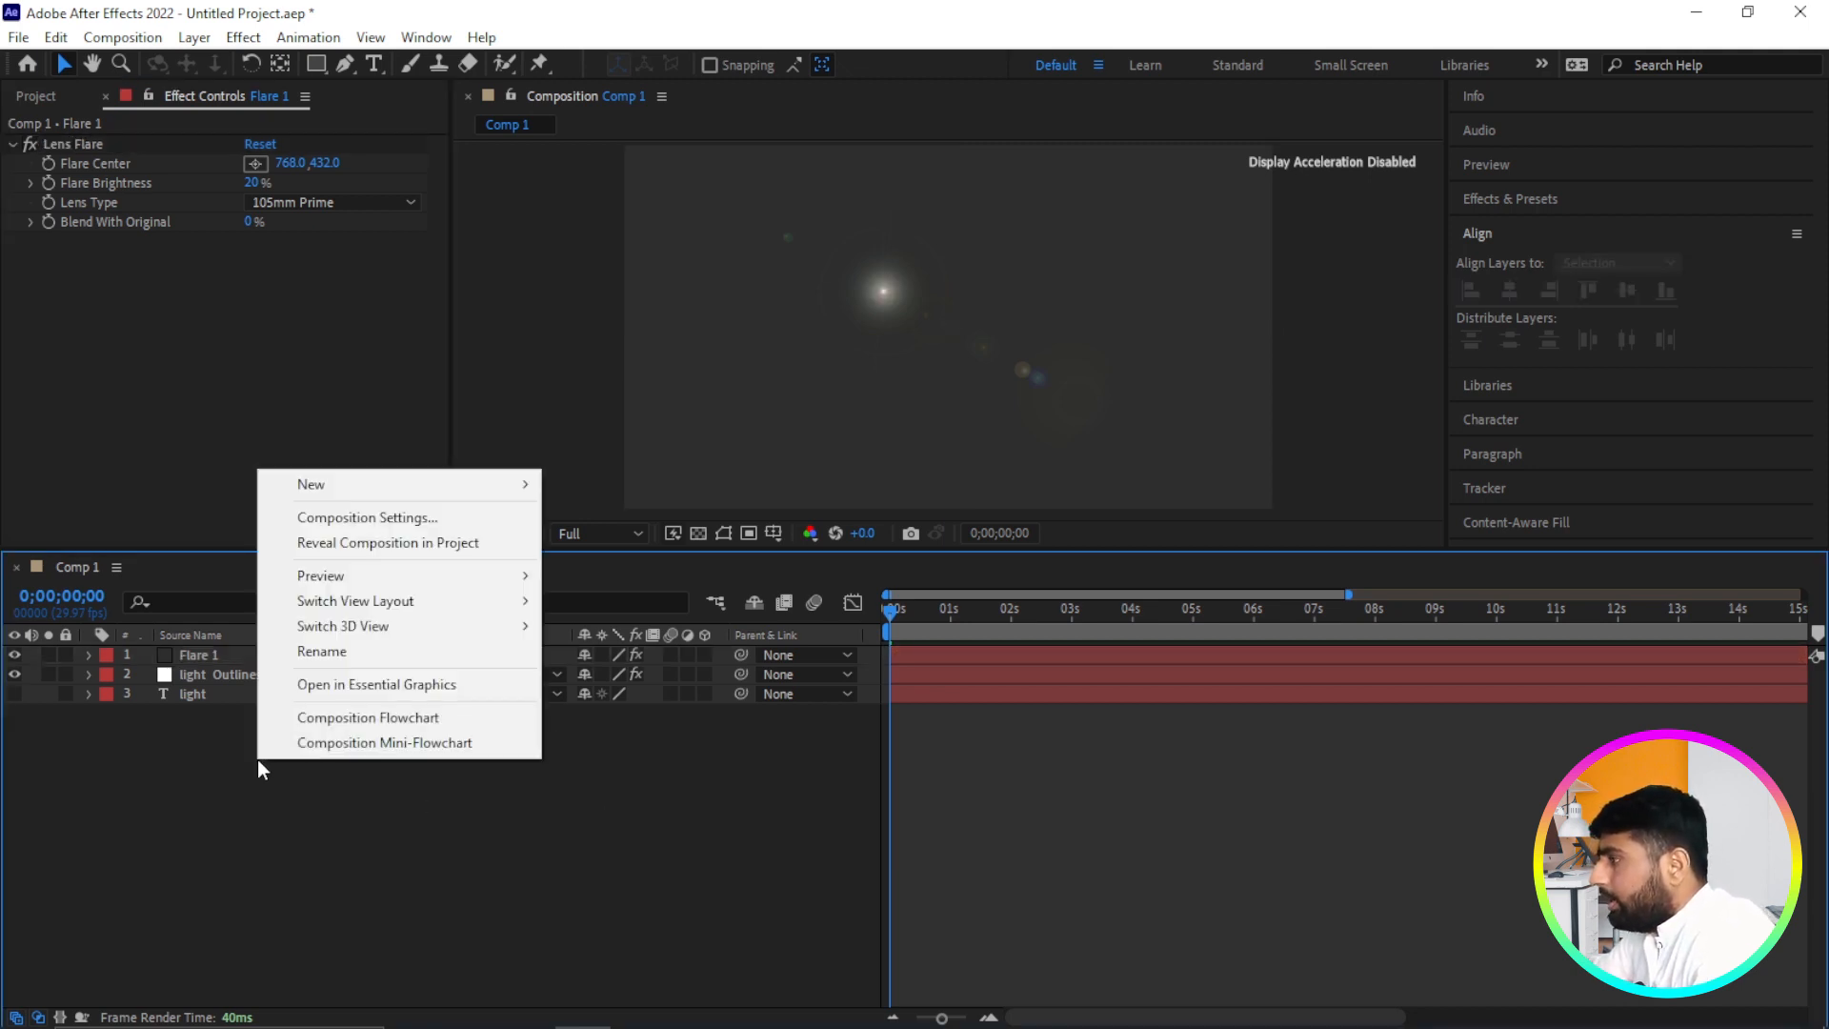
pyautogui.moveTo(409, 485)
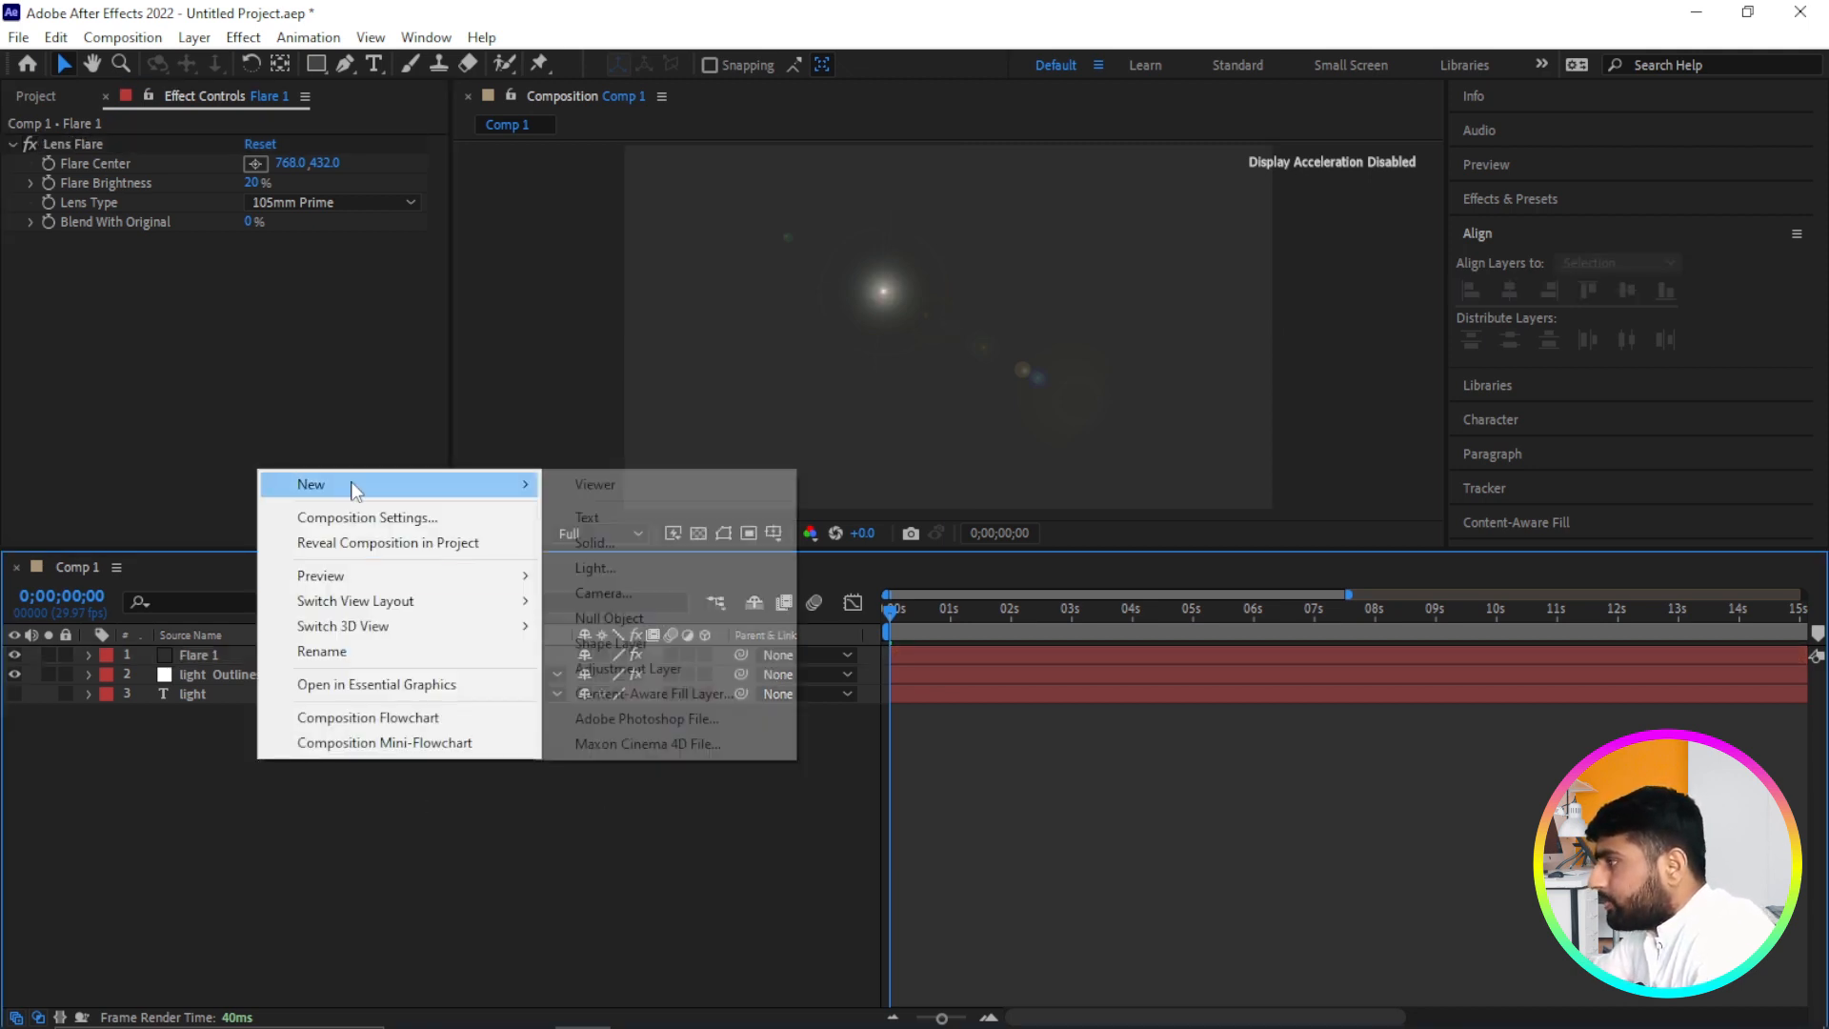
pyautogui.click(609, 618)
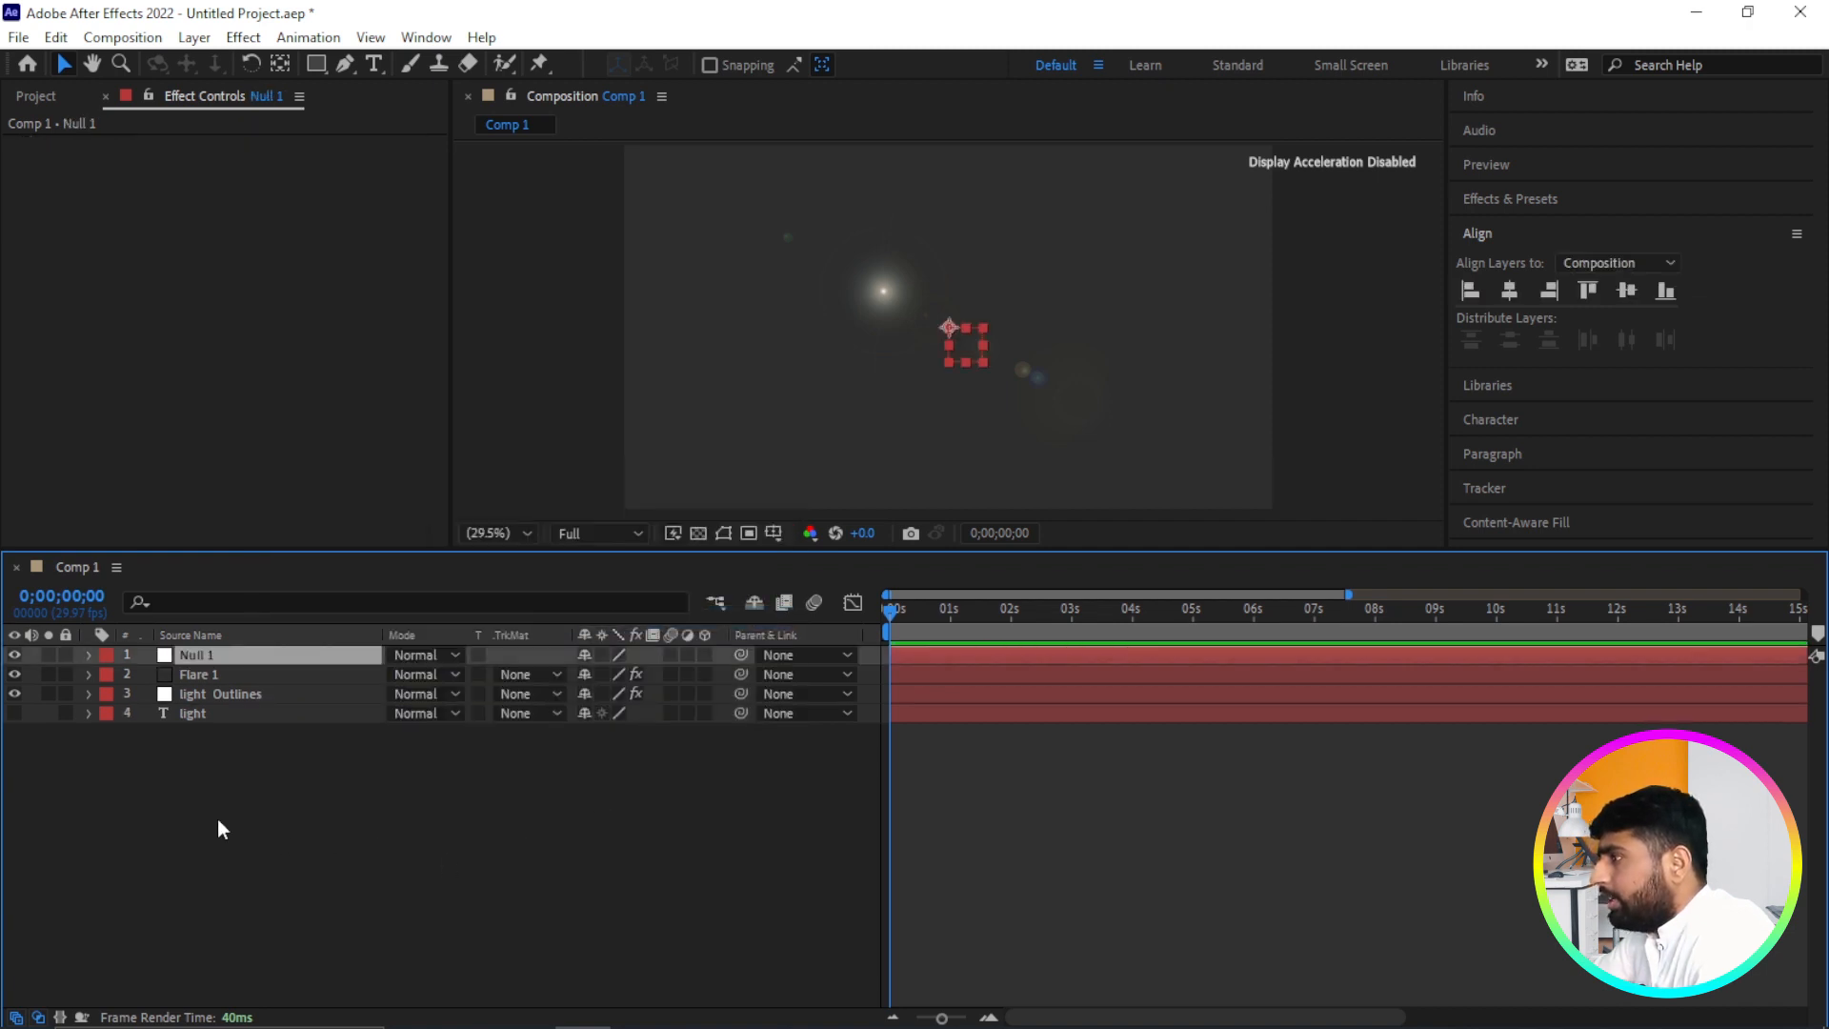
# Copy the Mask Path of the letter l from light Outlines and paste it into Null 1's Position property.
pyautogui.click(89, 693)
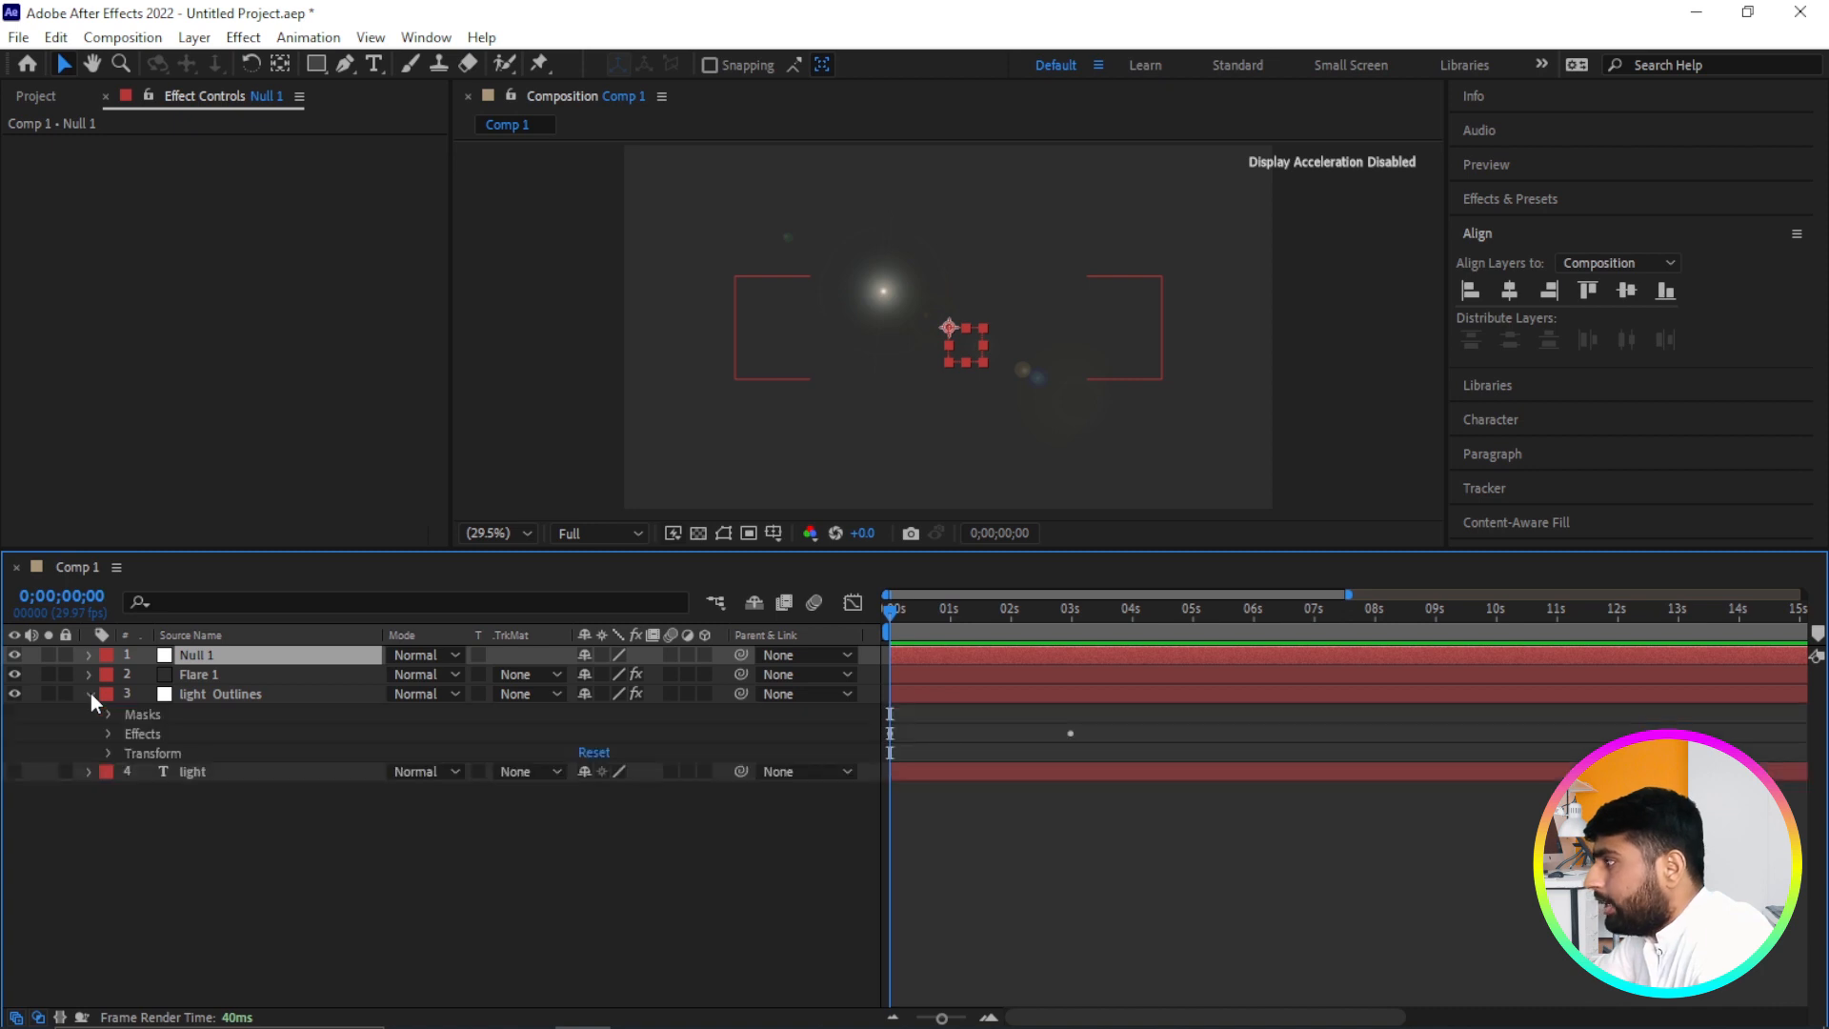
pyautogui.click(108, 714)
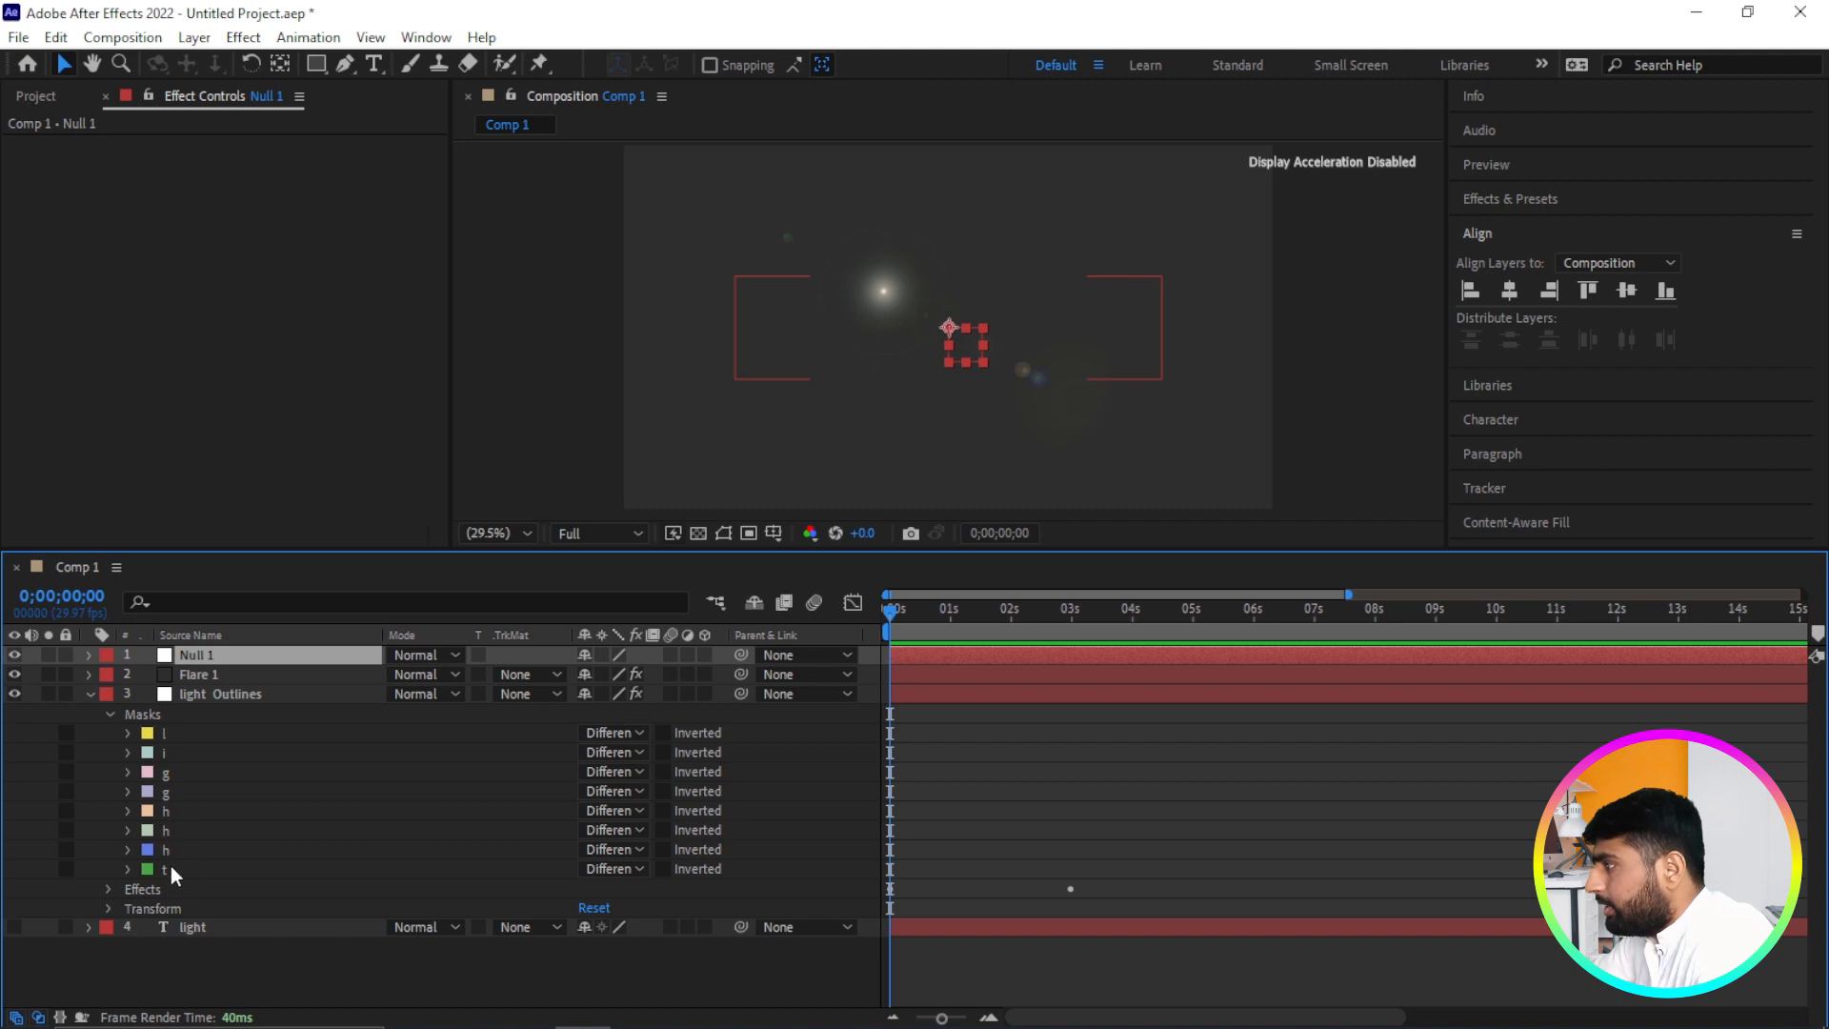
pyautogui.click(128, 734)
pyautogui.click(198, 752)
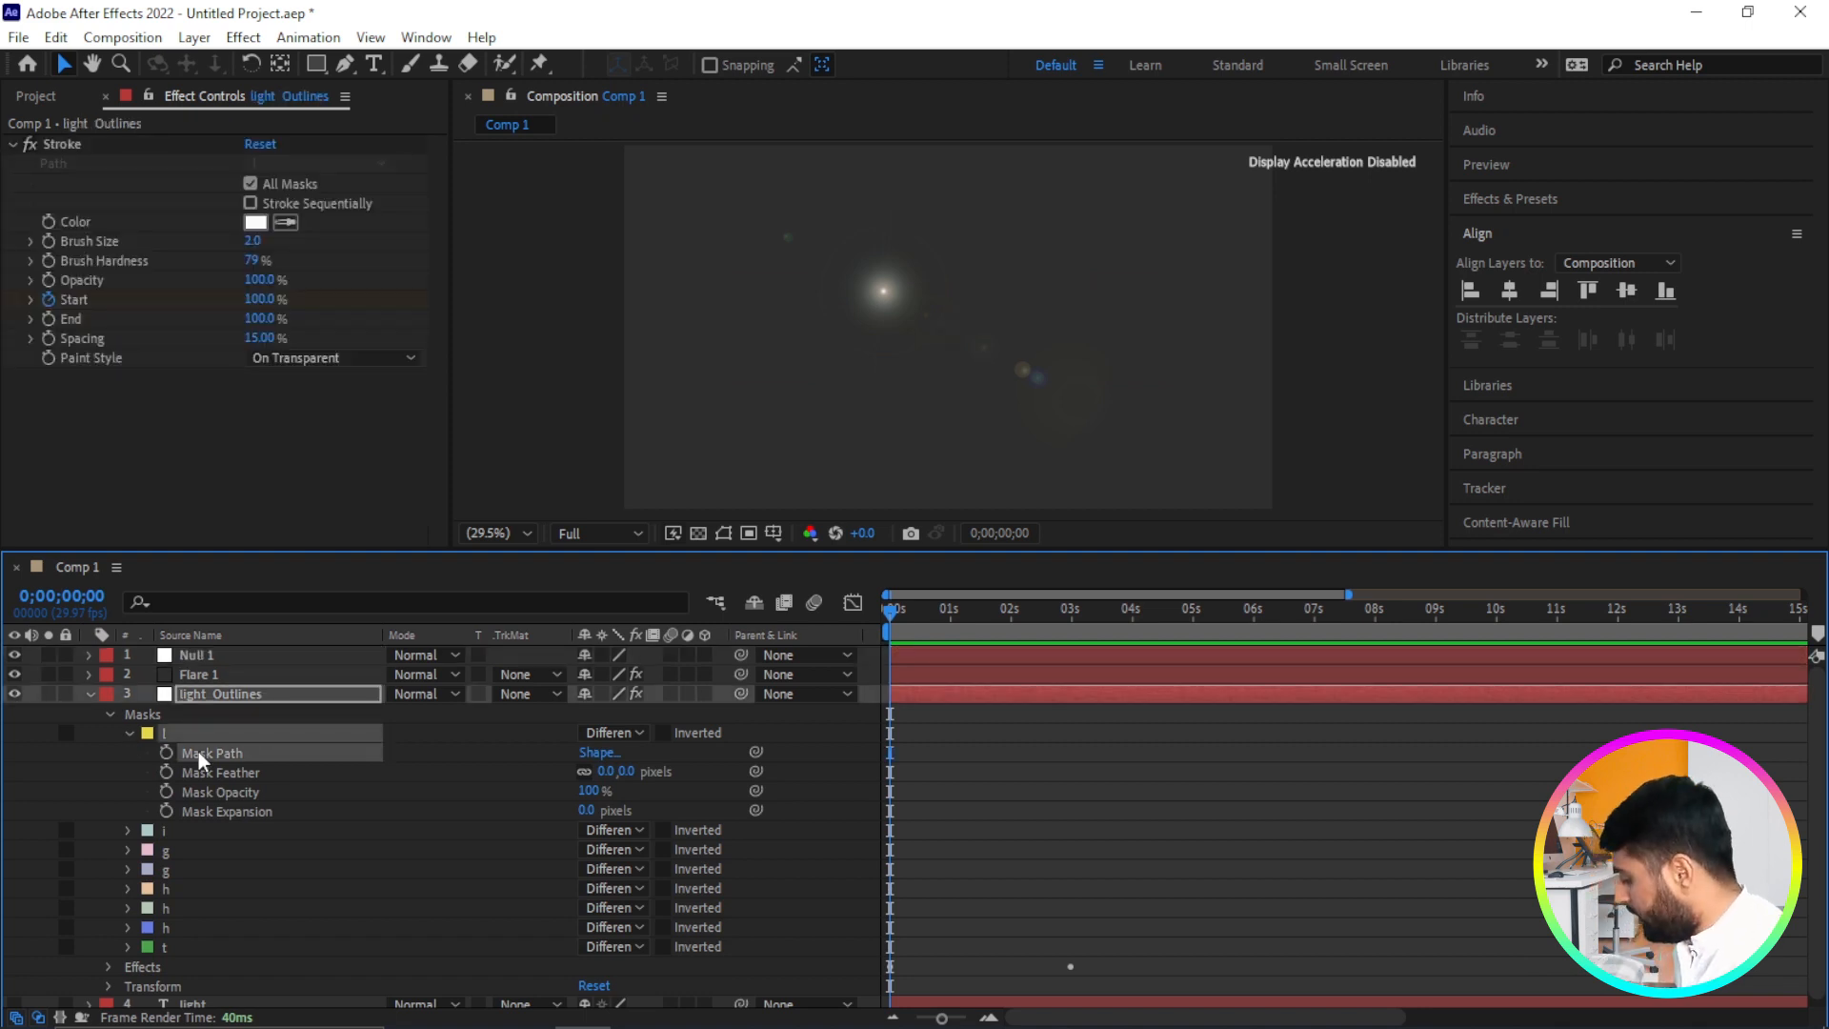
pyautogui.click(201, 657)
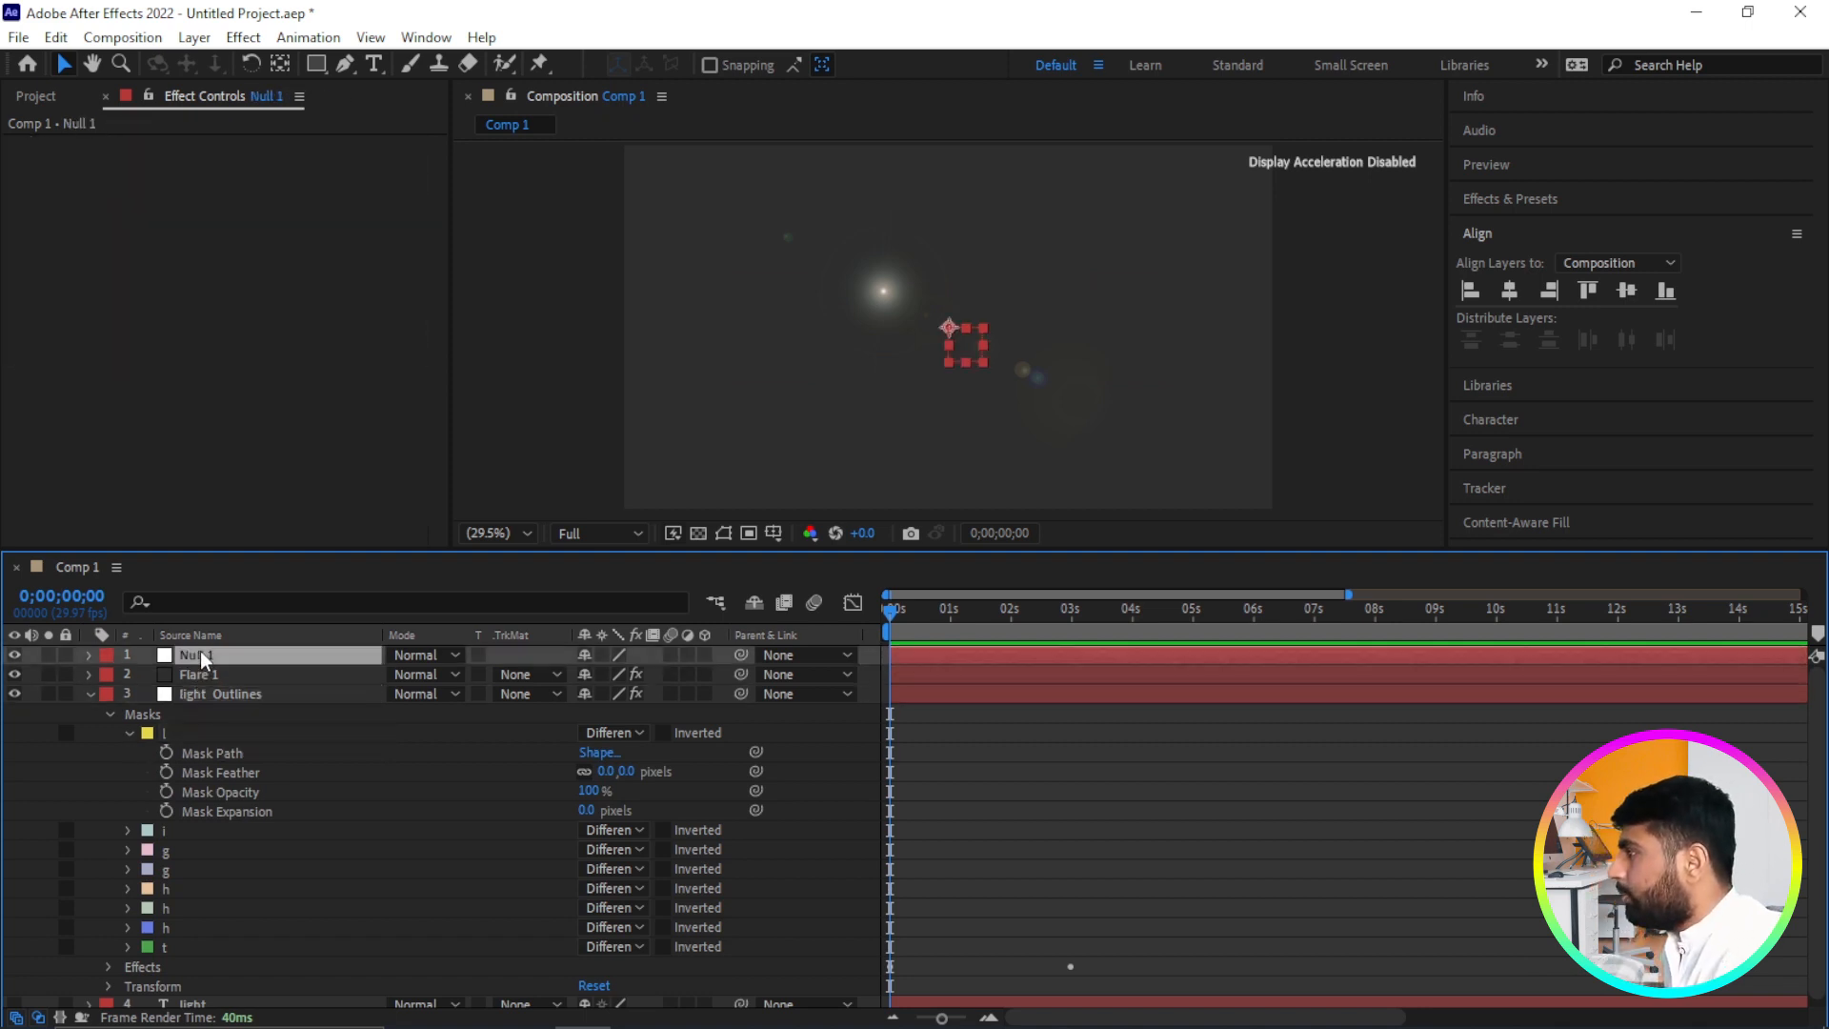
pyautogui.press('p')
pyautogui.click(190, 677)
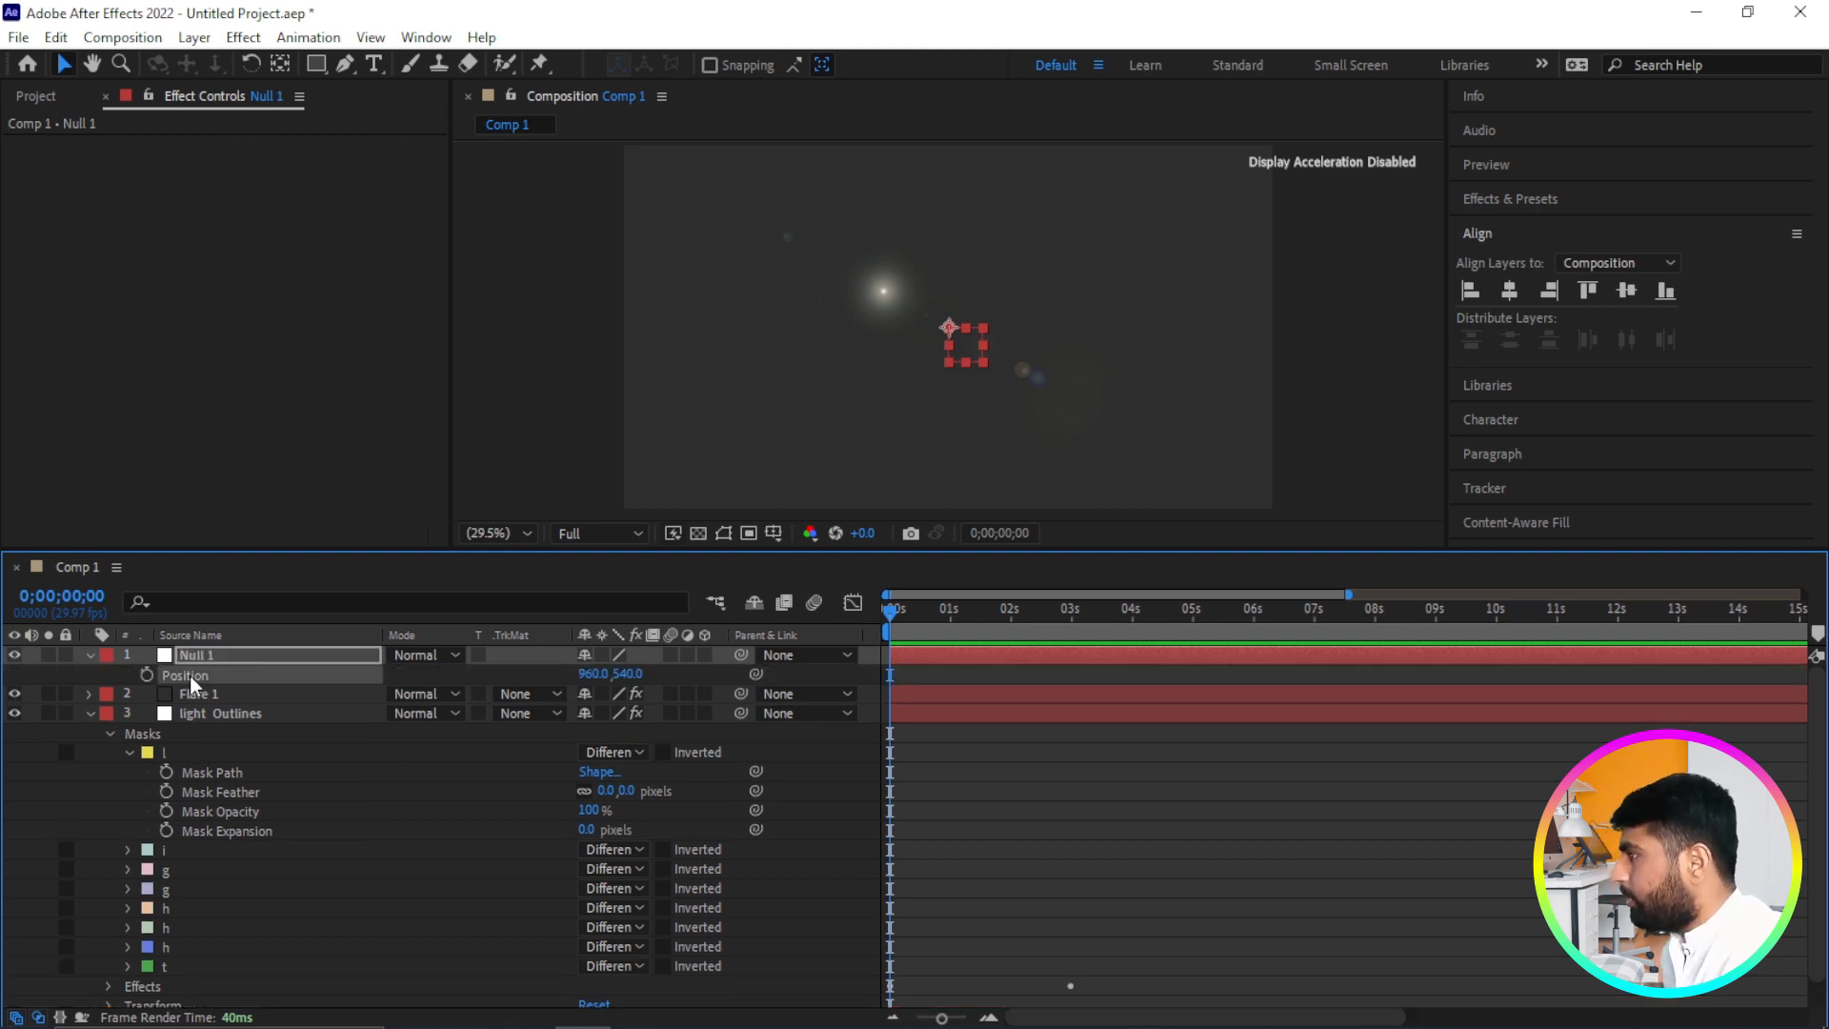
pyautogui.hotkey('ctrl', 'v')
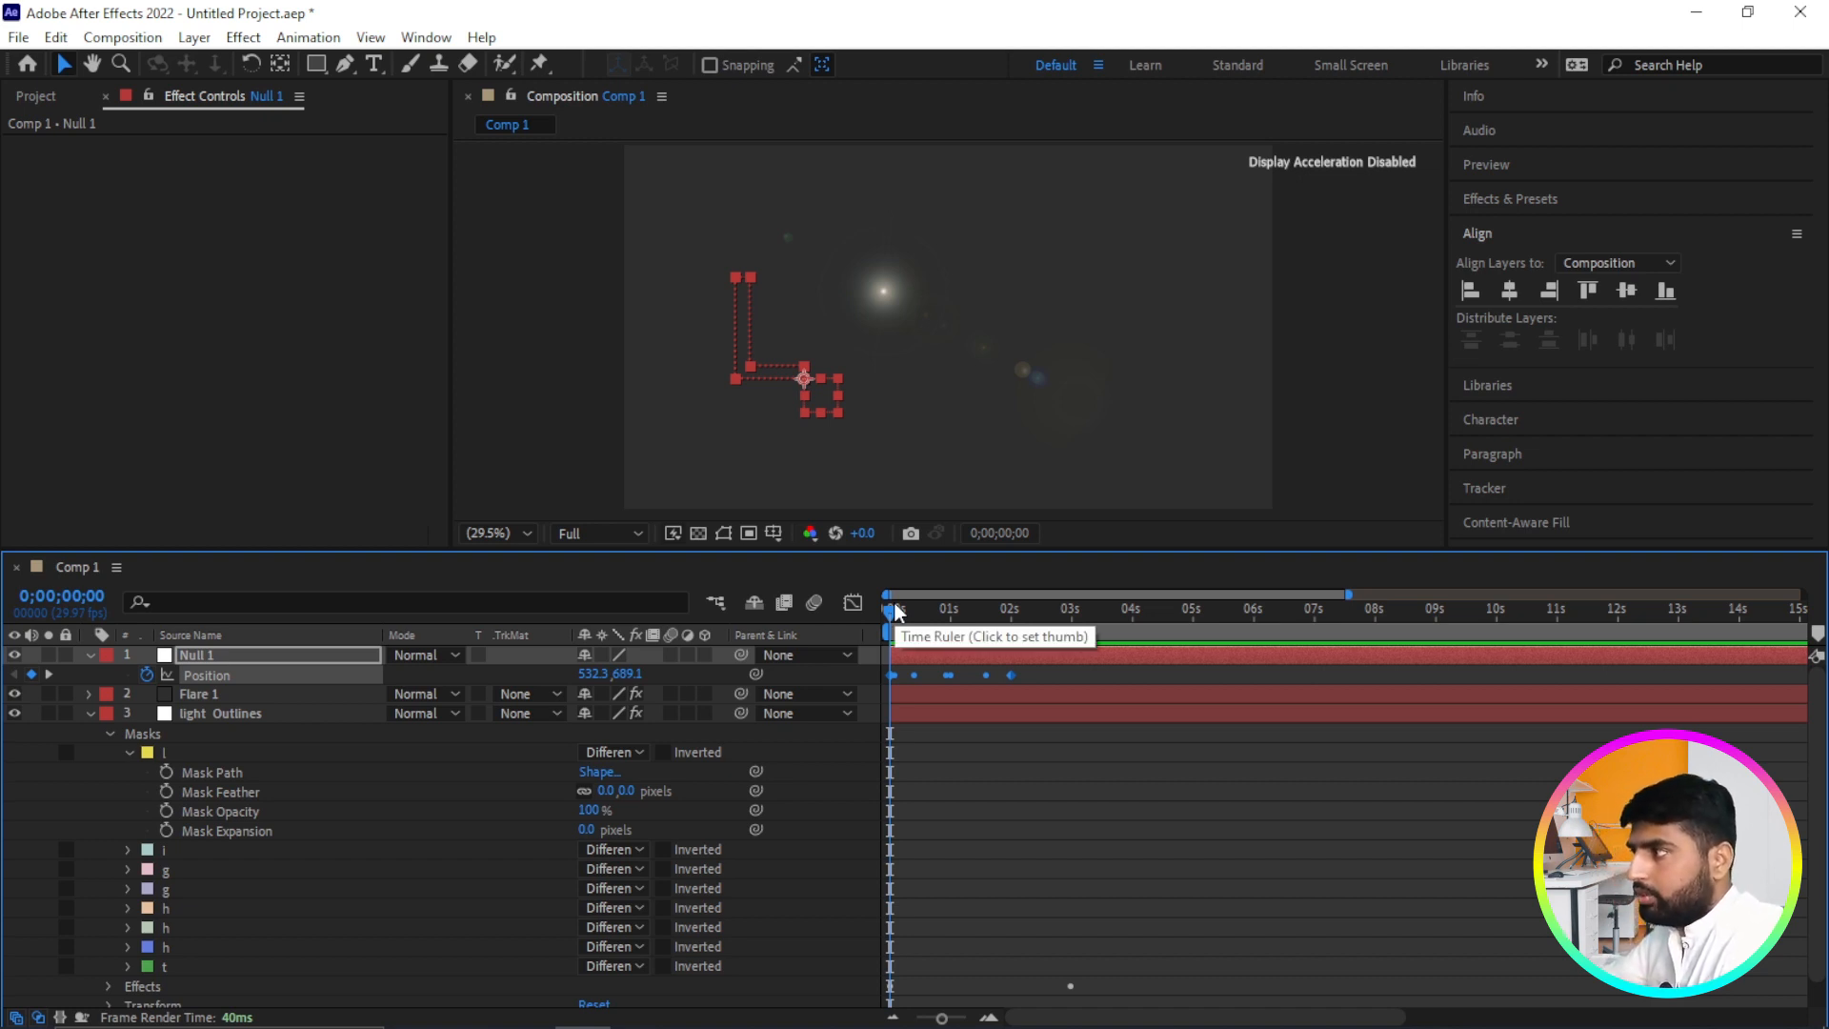
# Scrub the timeline to check Null 1's motion along the letter L, and return to the start.
pyautogui.moveTo(894, 613); pyautogui.dragTo(862, 657)
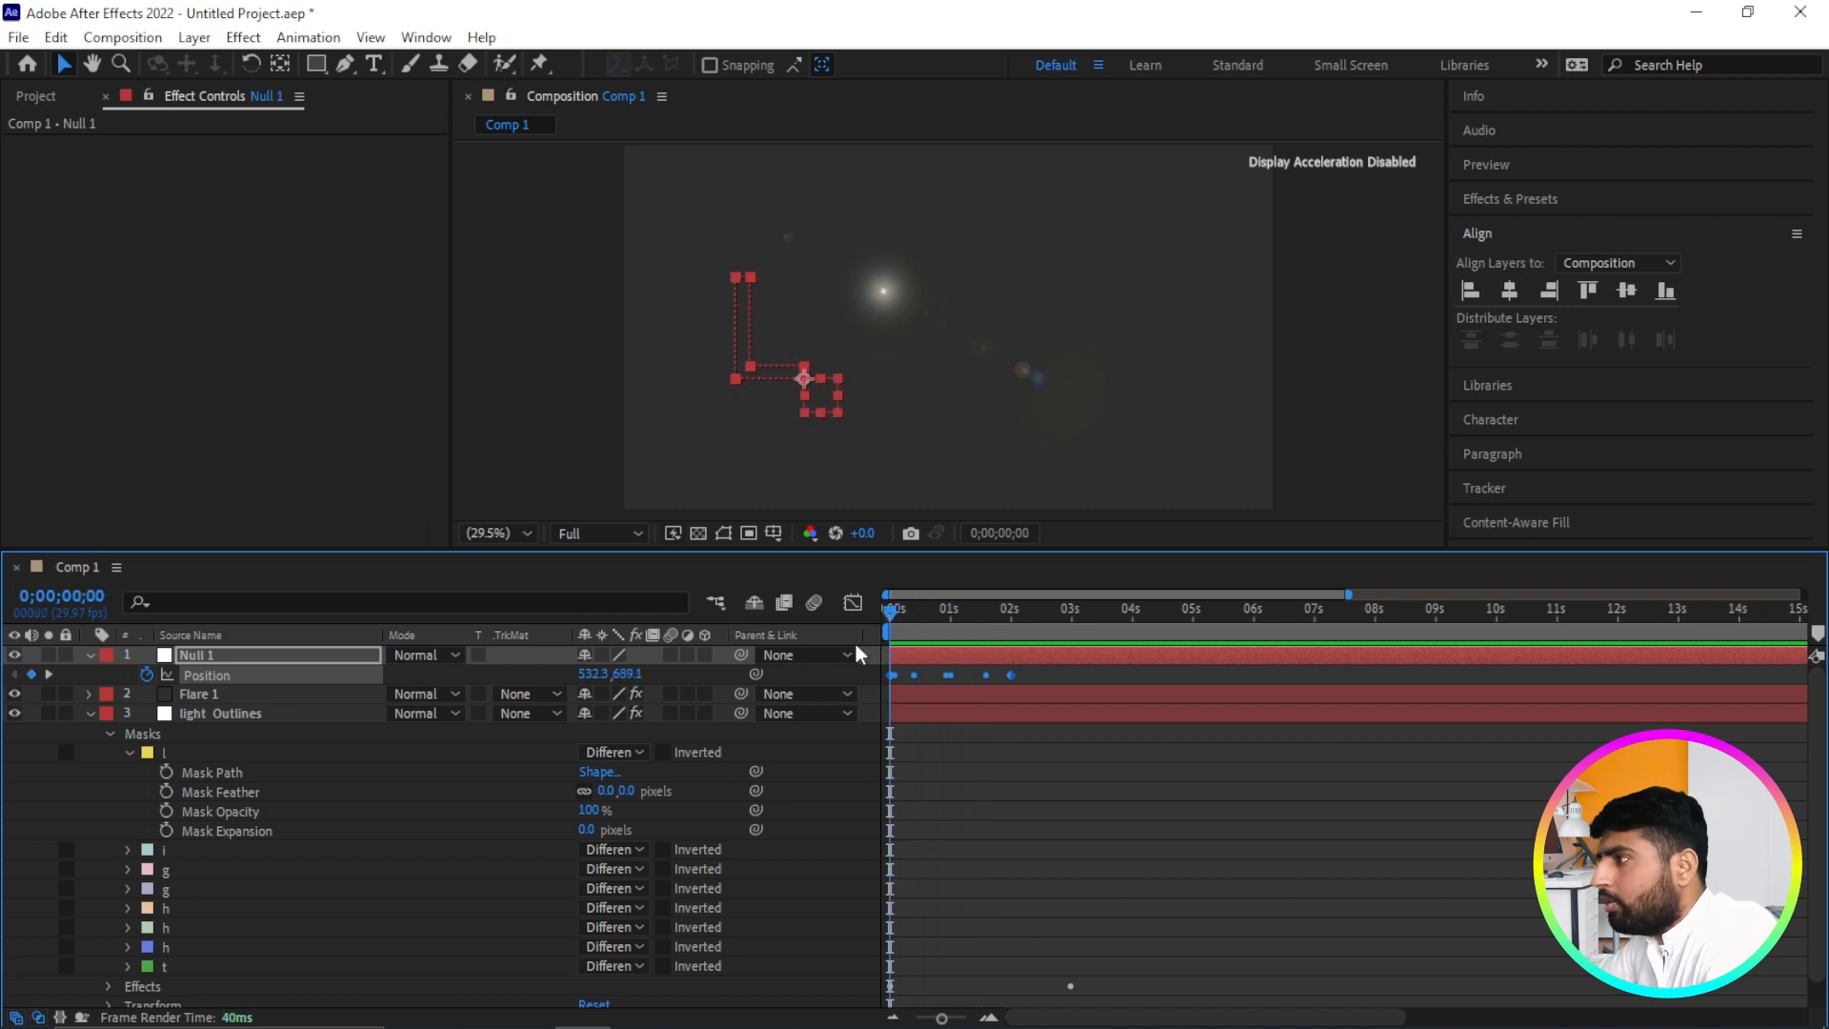
pyautogui.click(1042, 675)
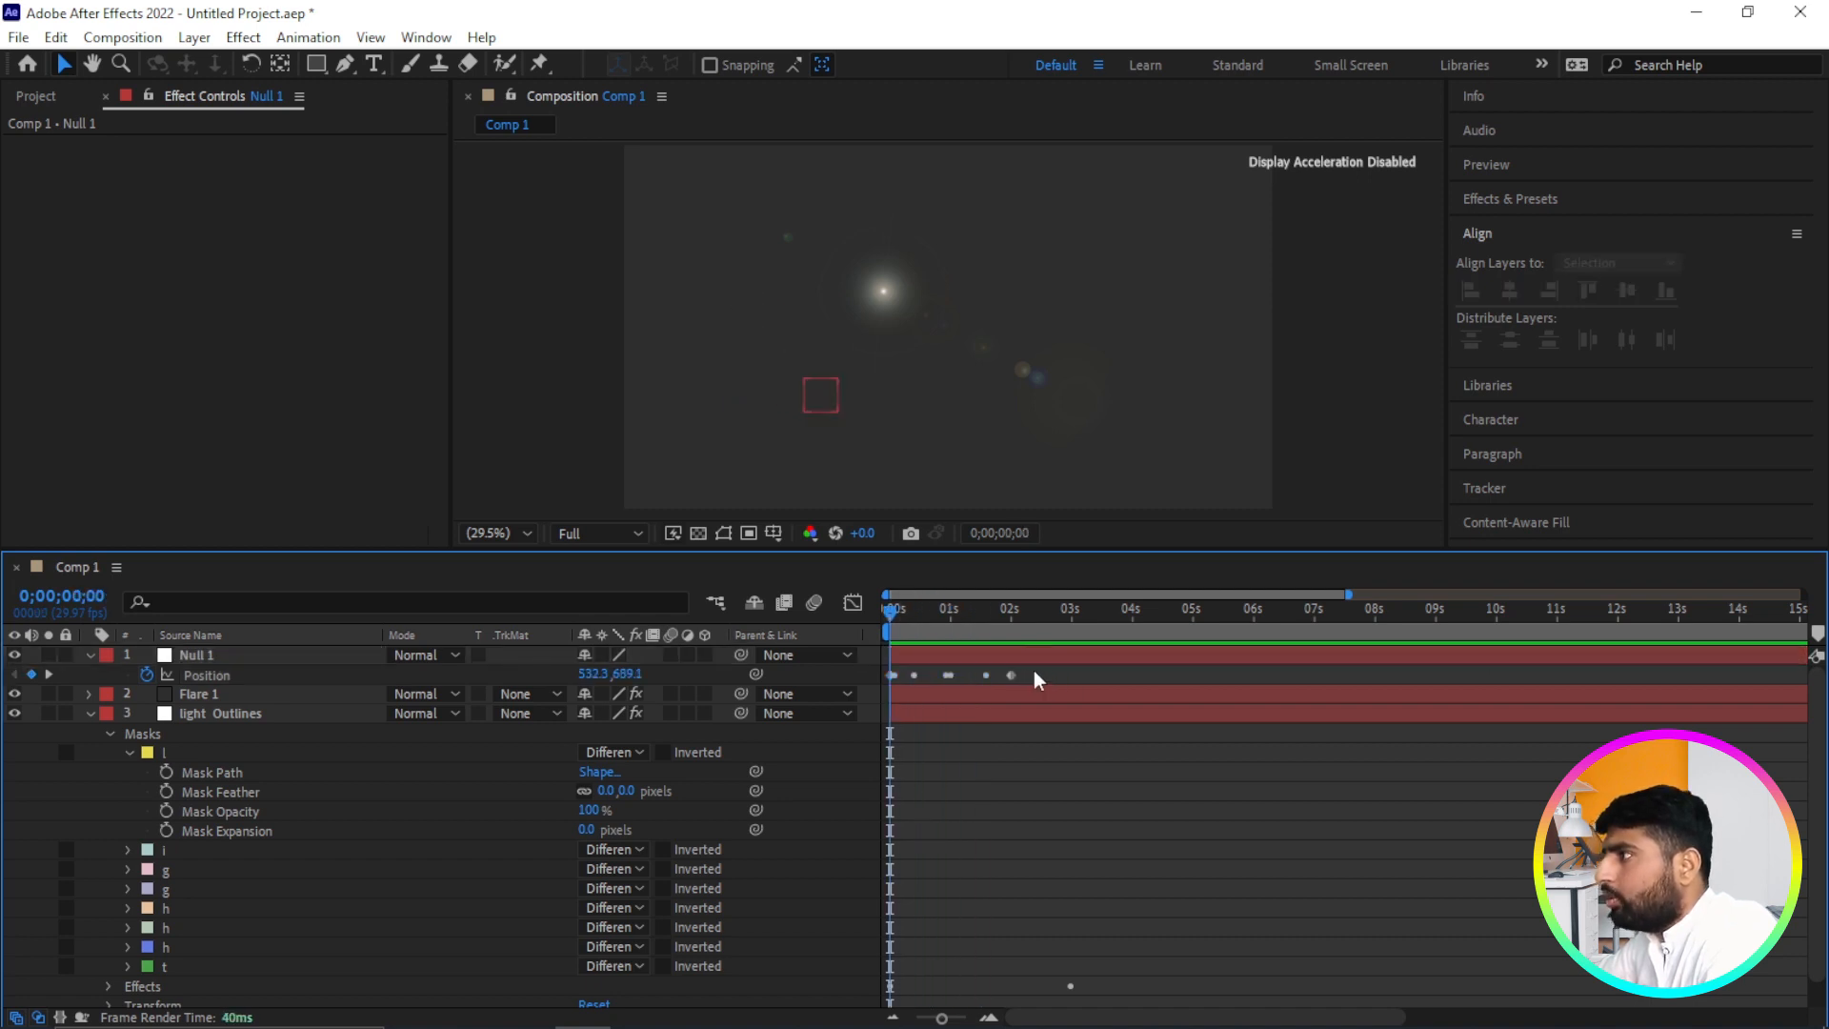
pyautogui.moveTo(897, 617); pyautogui.dragTo(934, 651)
pyautogui.click(933, 654)
pyautogui.press('Home')
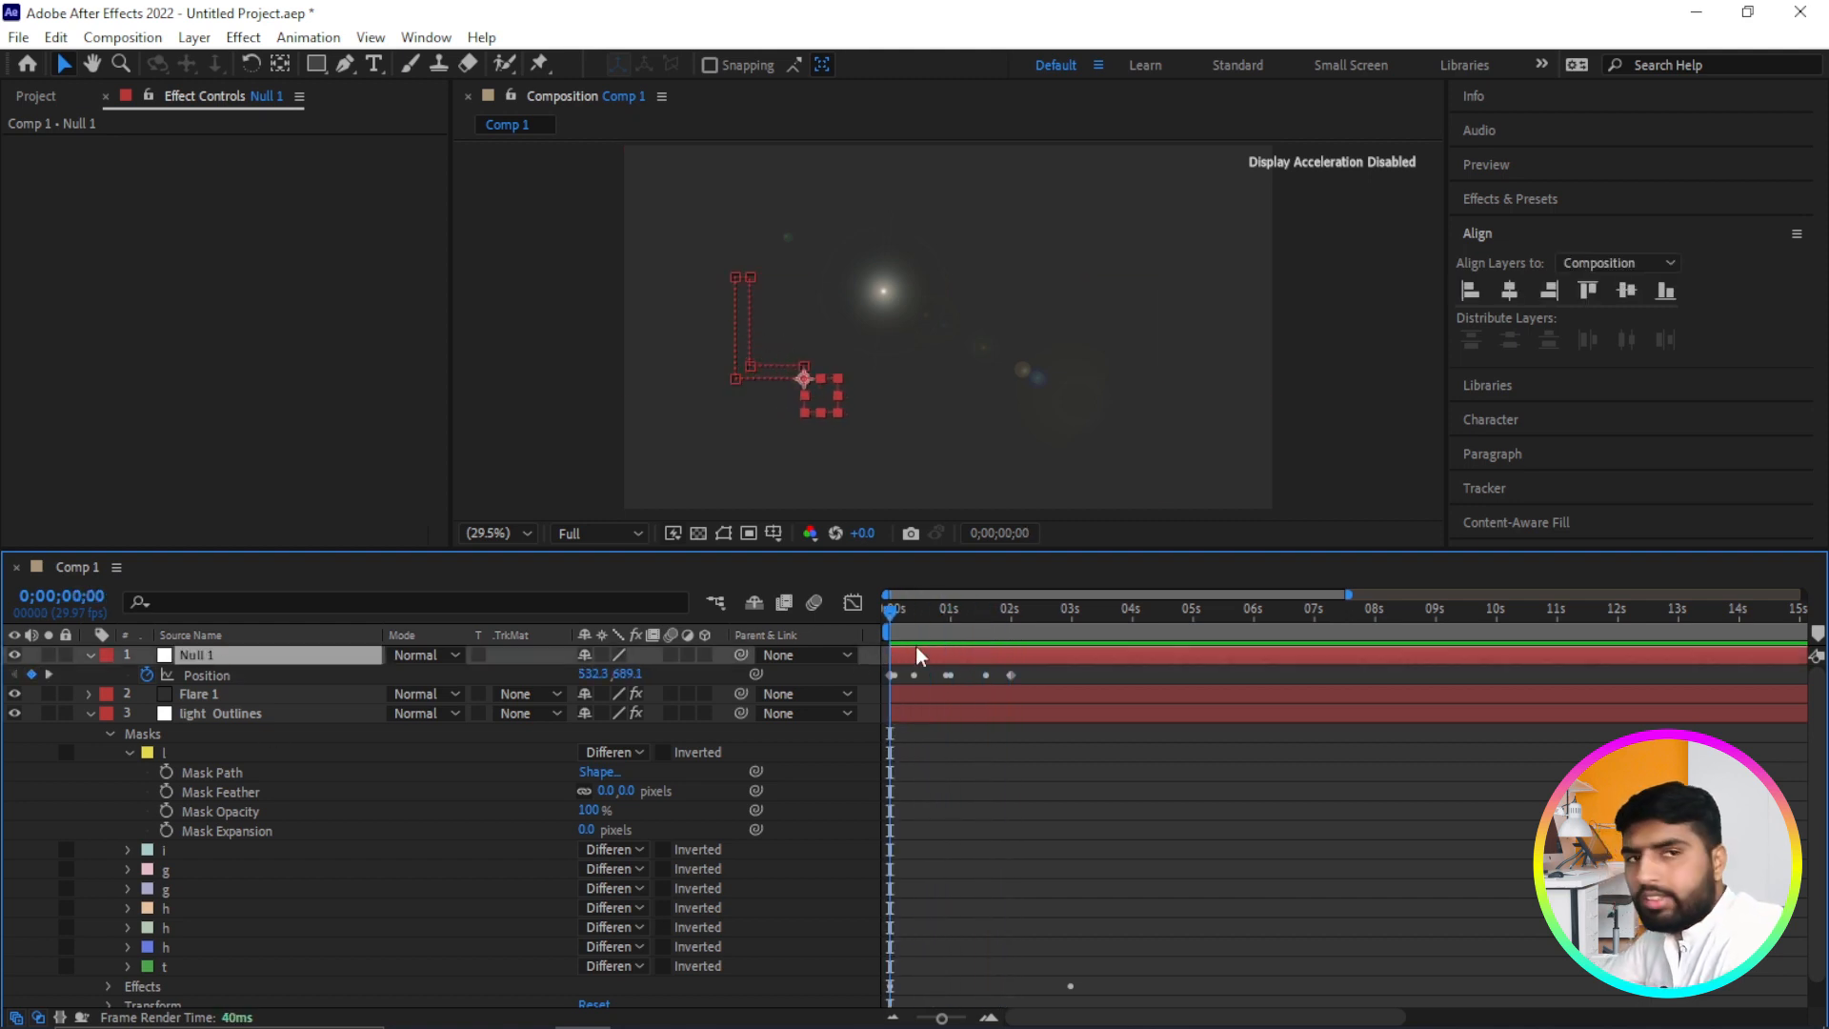
# Stretch Null 1's Position keyframes so the last one falls at 3 seconds, and scrub through the motion.
pyautogui.click(1021, 682)
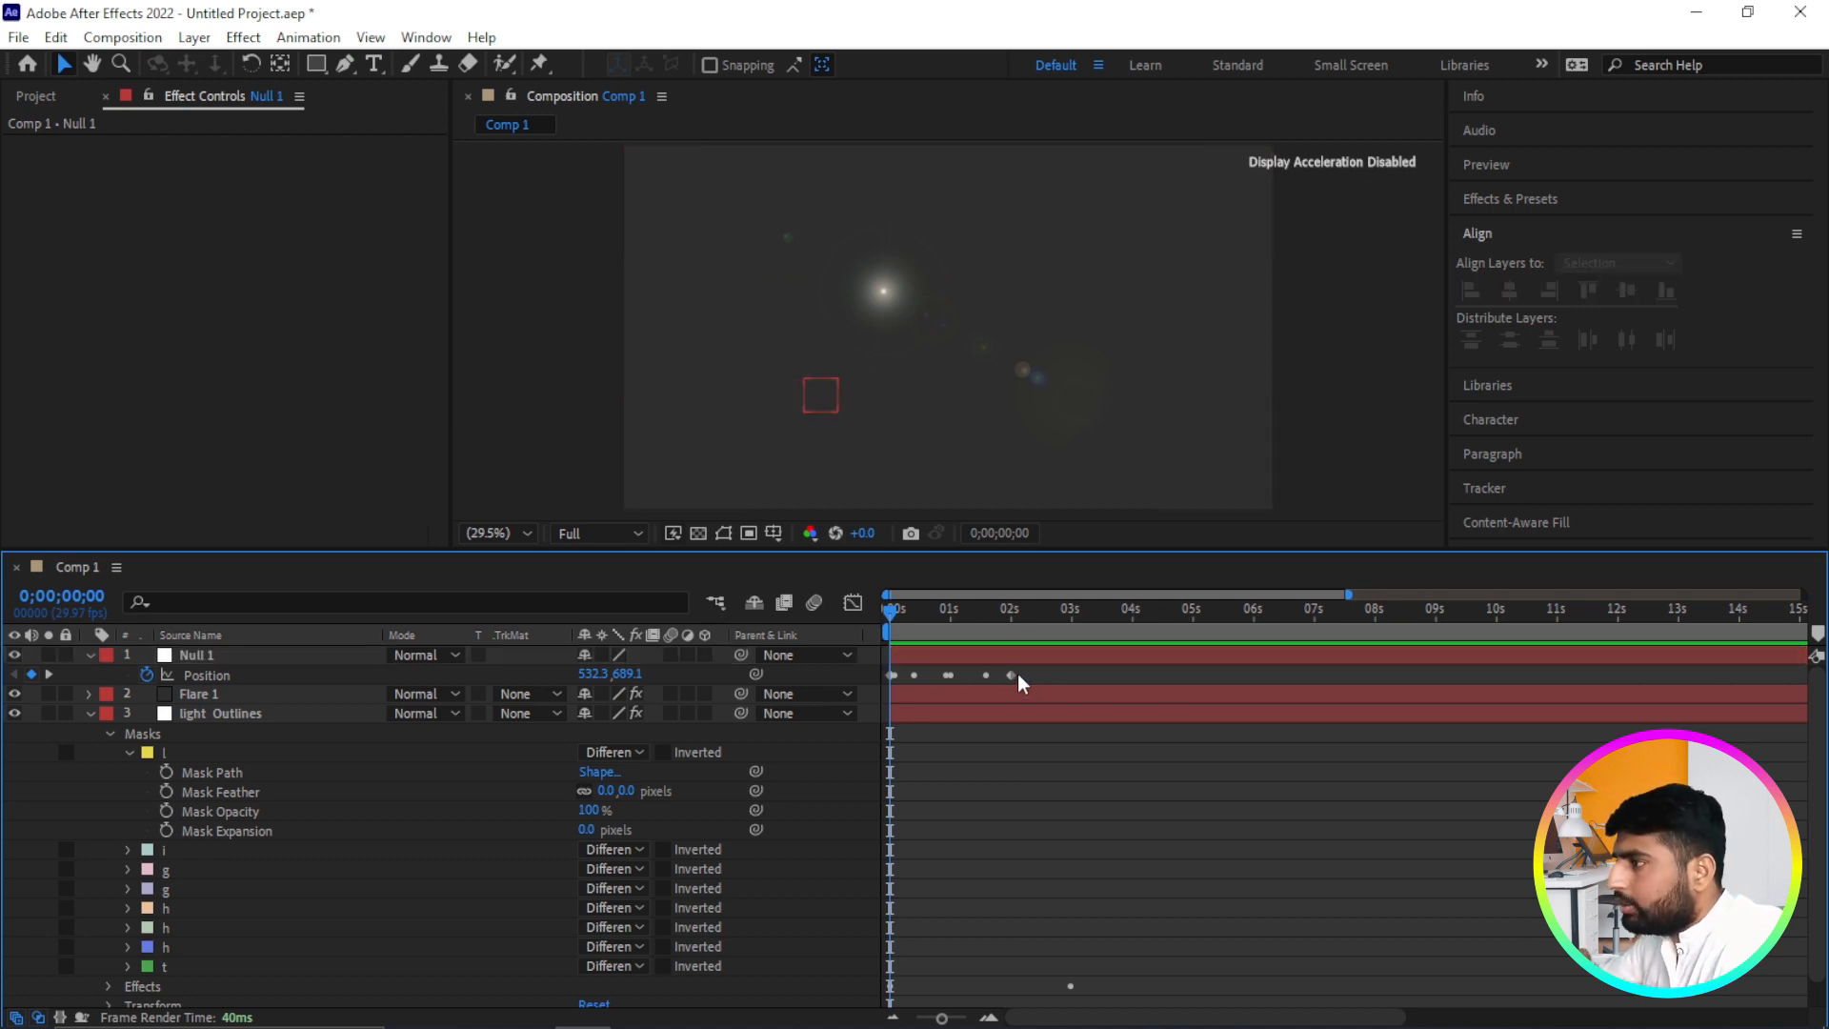
pyautogui.moveTo(1012, 675); pyautogui.dragTo(1074, 678)
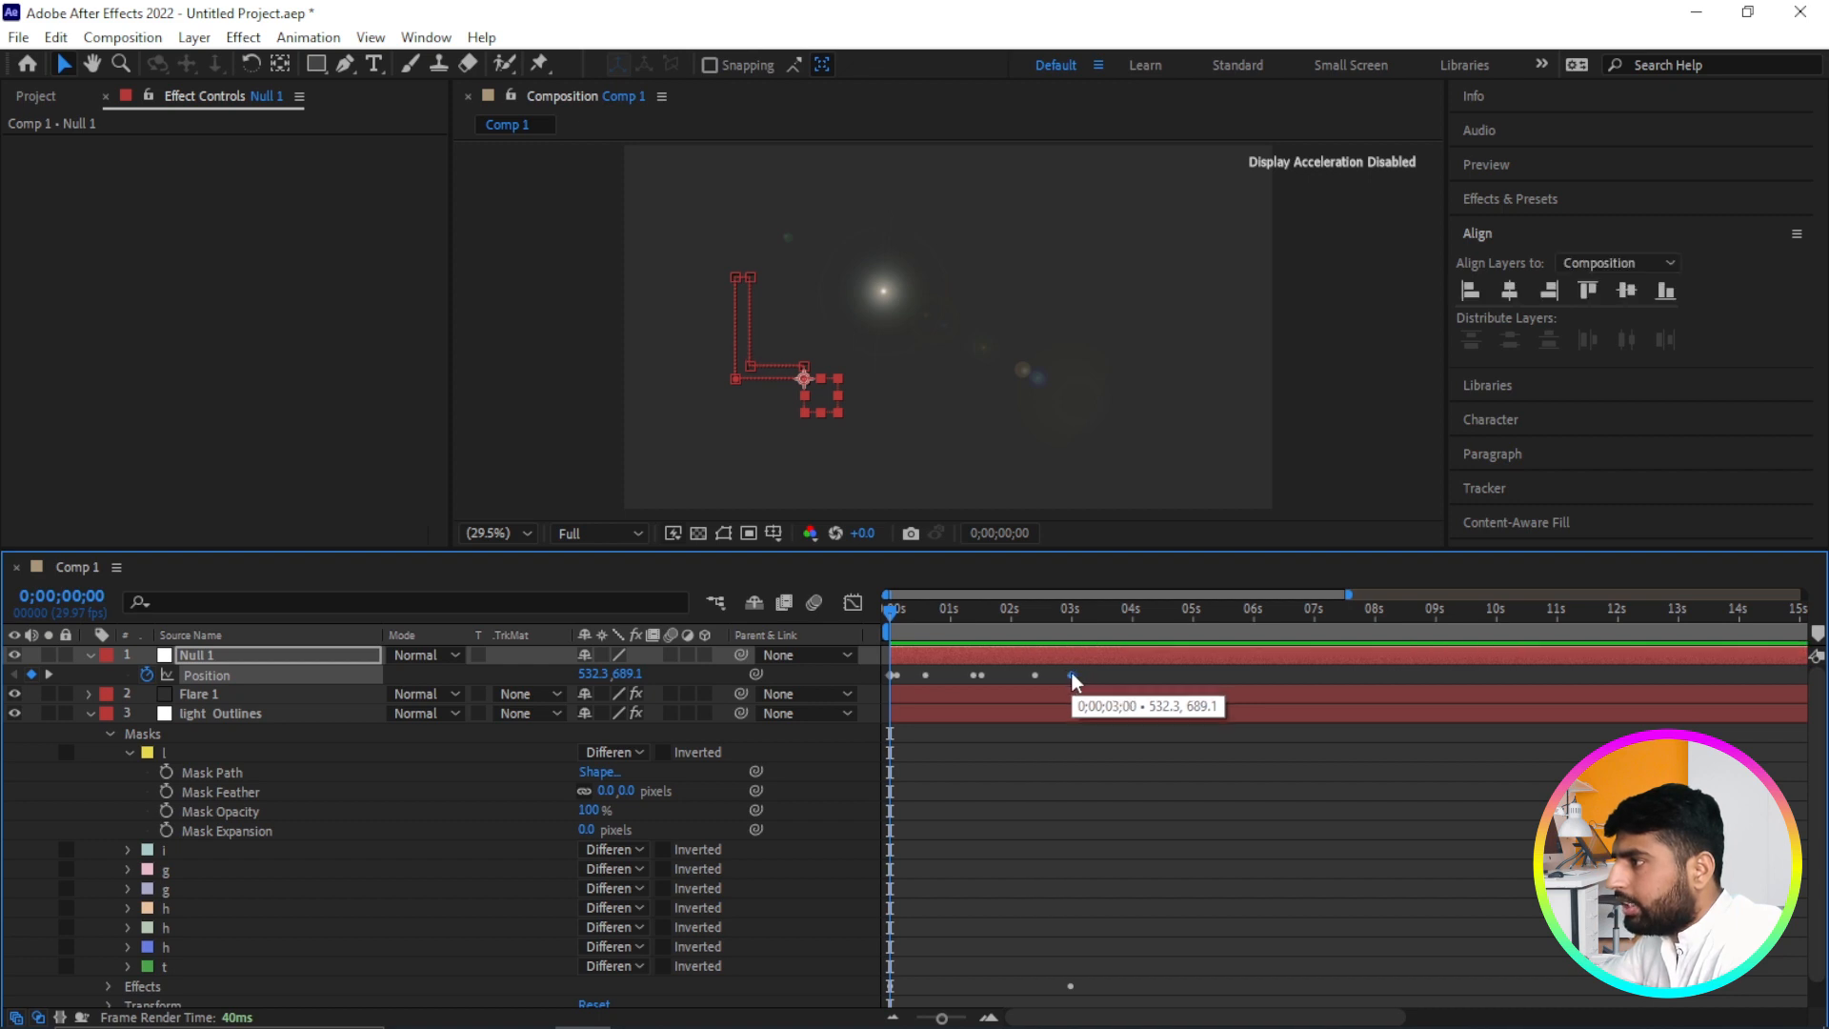
pyautogui.moveTo(893, 625); pyautogui.dragTo(1001, 650)
pyautogui.moveTo(892, 614)
pyautogui.mouseDown()
pyautogui.moveTo(990, 616)
pyautogui.moveTo(879, 639)
pyautogui.moveTo(985, 648)
pyautogui.moveTo(886, 649)
pyautogui.mouseUp()
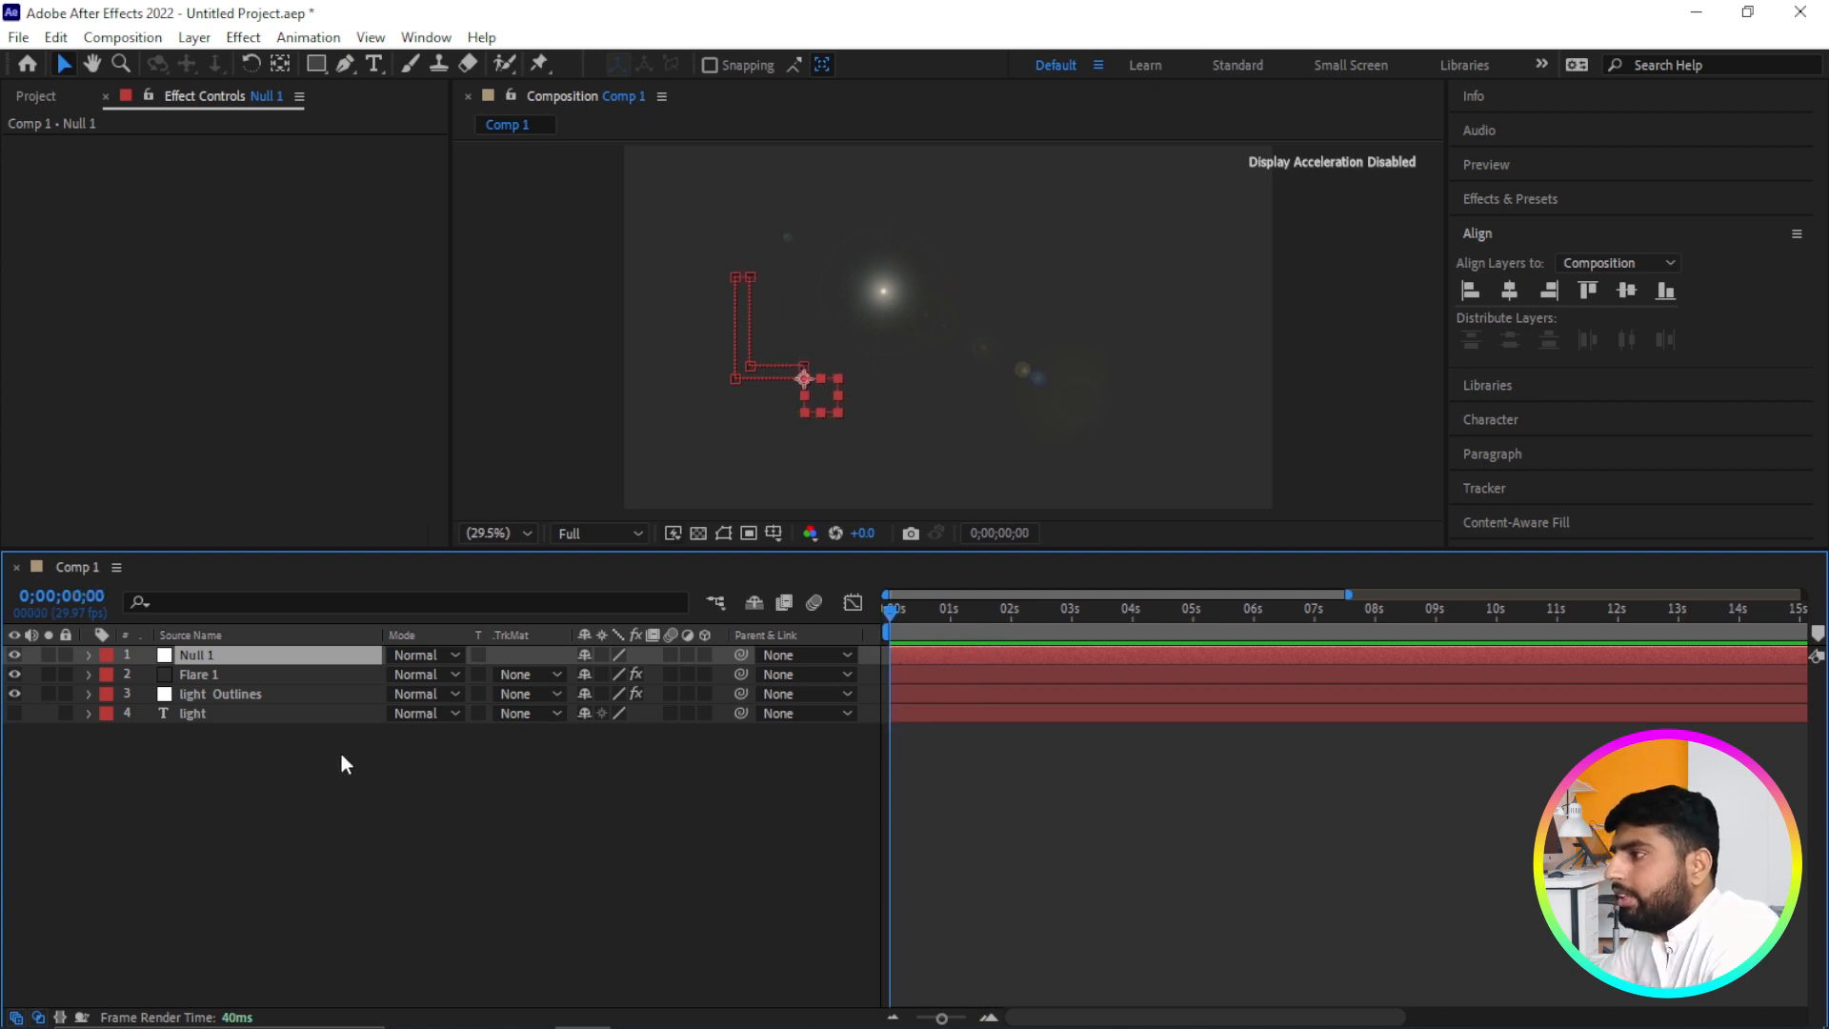
# Set the blending mode of the Flare 1 layer to Screen.
pyautogui.click(207, 680)
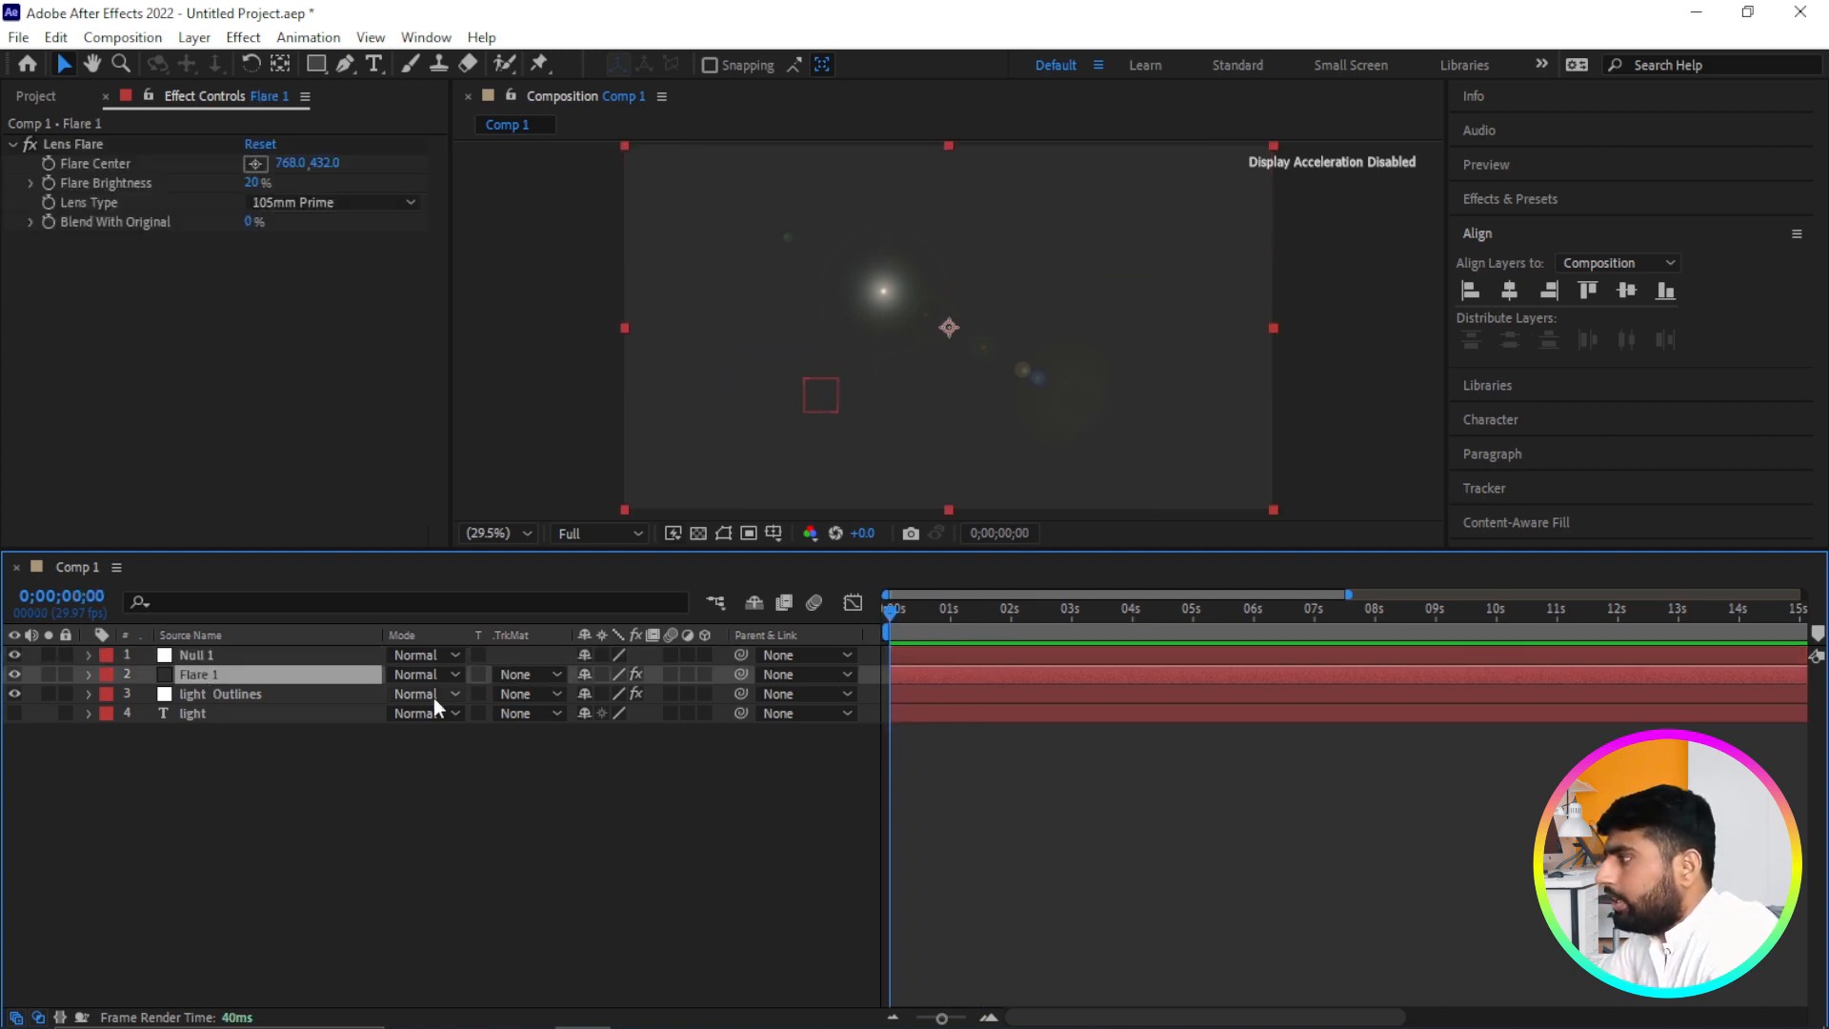
pyautogui.click(454, 675)
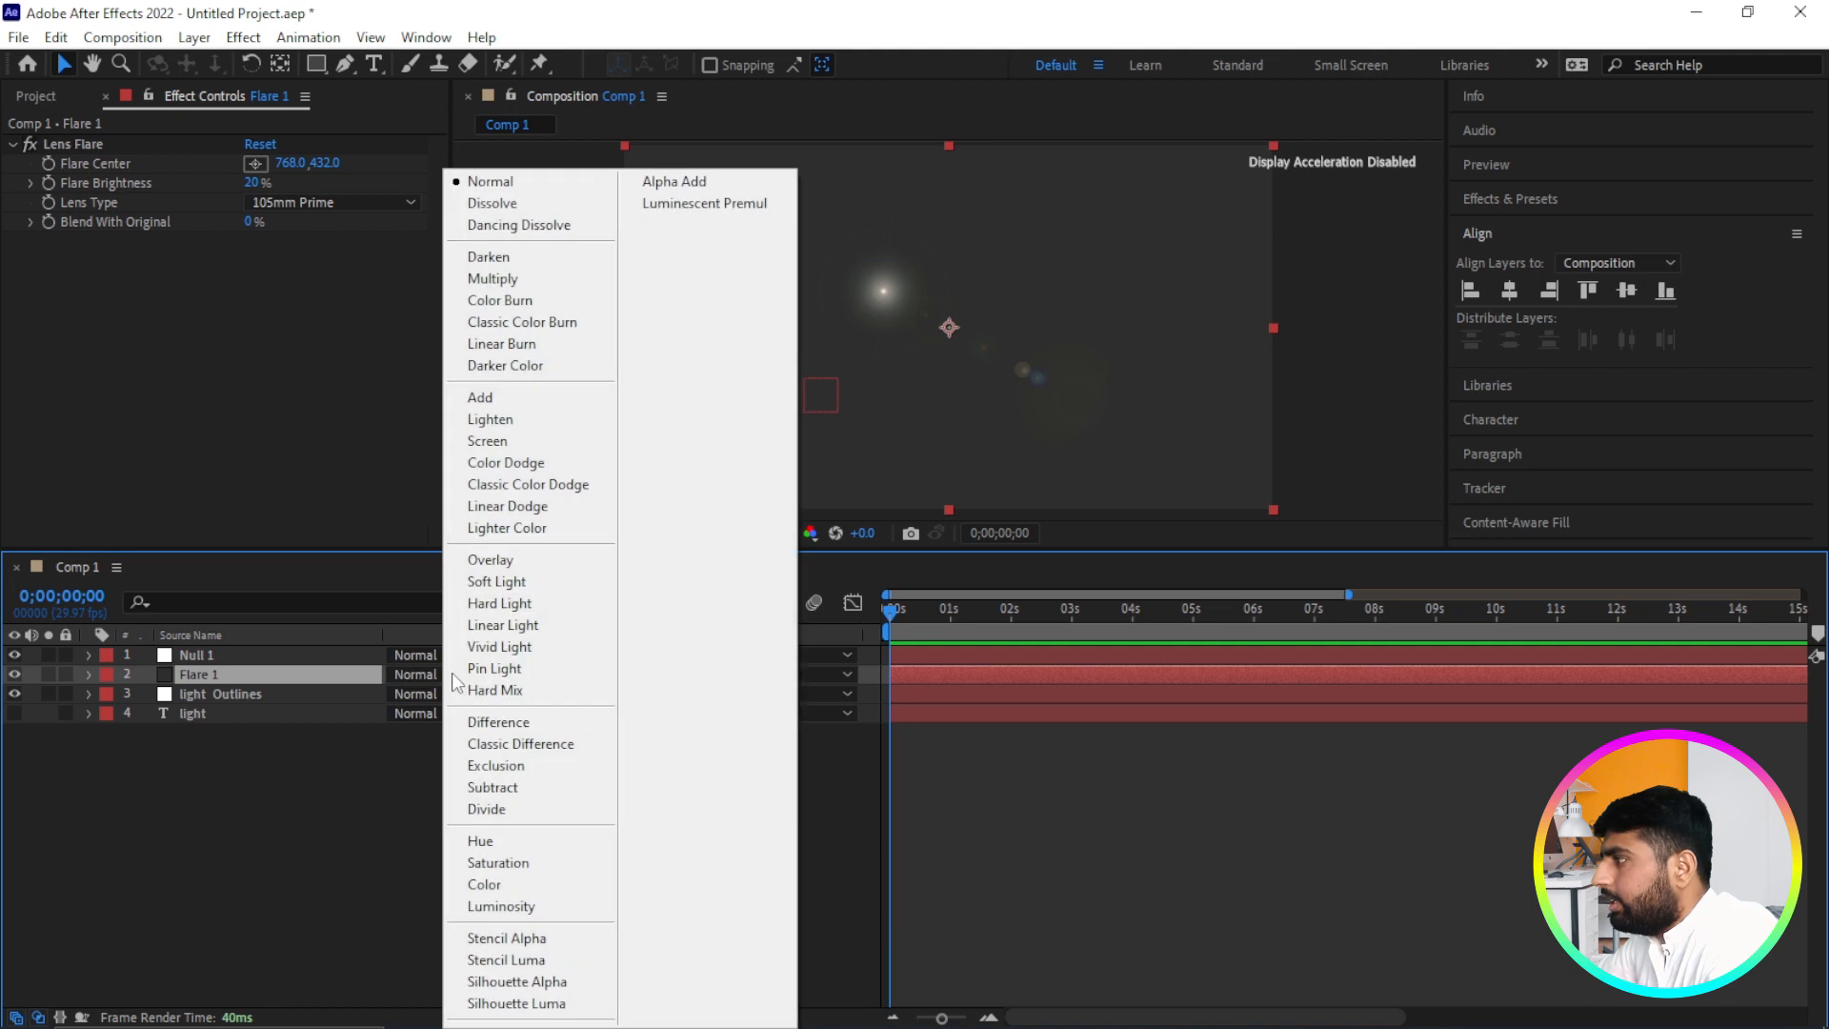
pyautogui.click(481, 446)
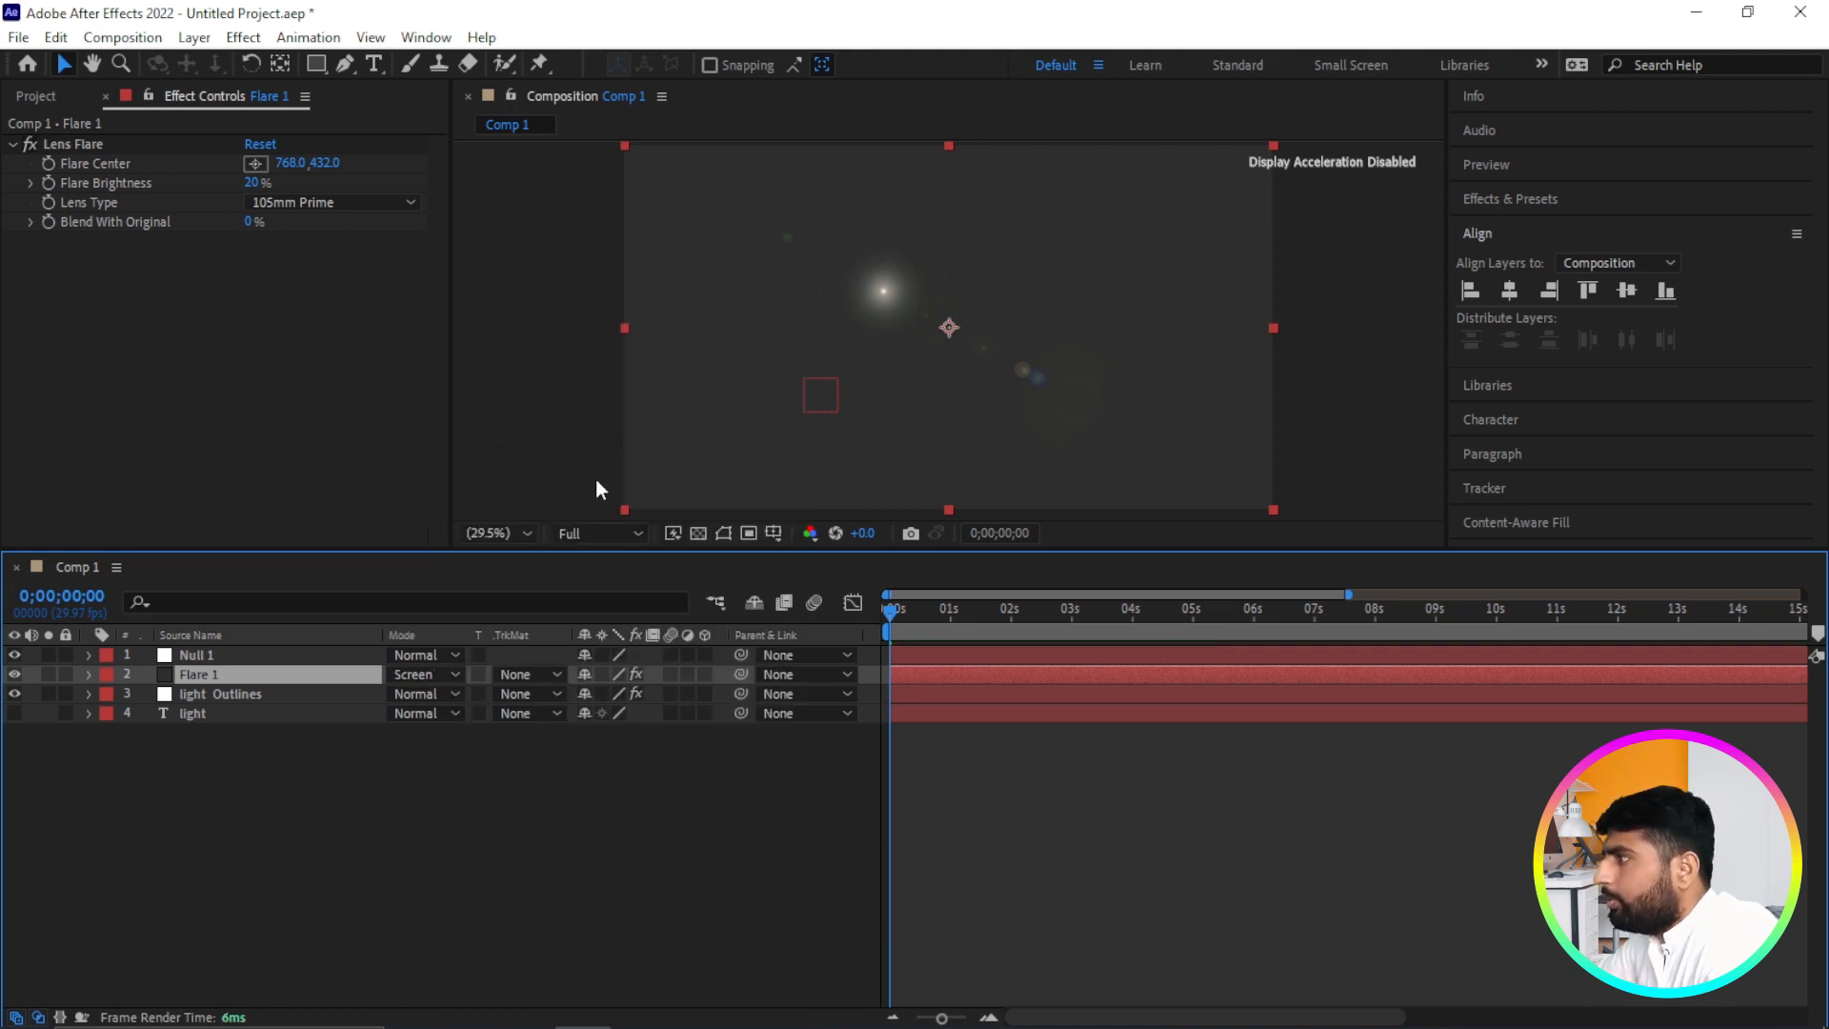
# Select Null 1 and scrub to 0;00;02;07 to compare its direction of travel with the stroke reveal.
pyautogui.moveTo(890, 612); pyautogui.dragTo(802, 636)
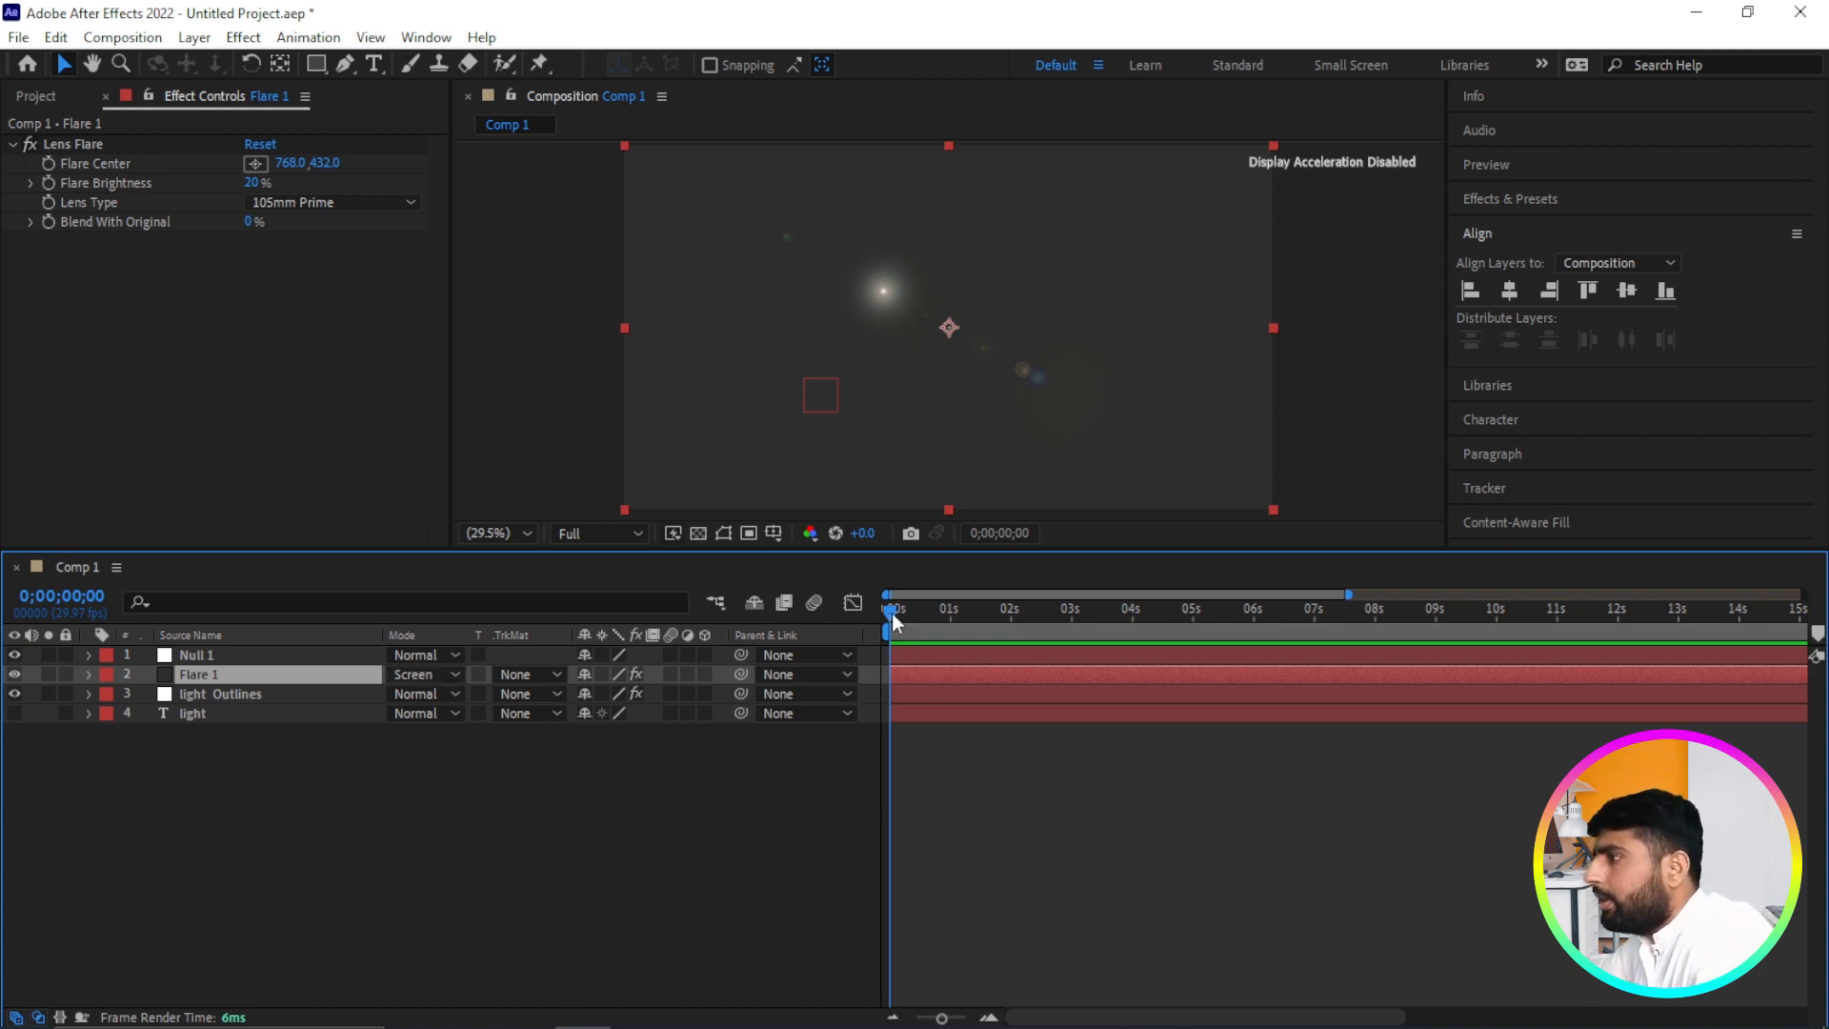
pyautogui.click(261, 658)
pyautogui.moveTo(894, 610); pyautogui.dragTo(1025, 632)
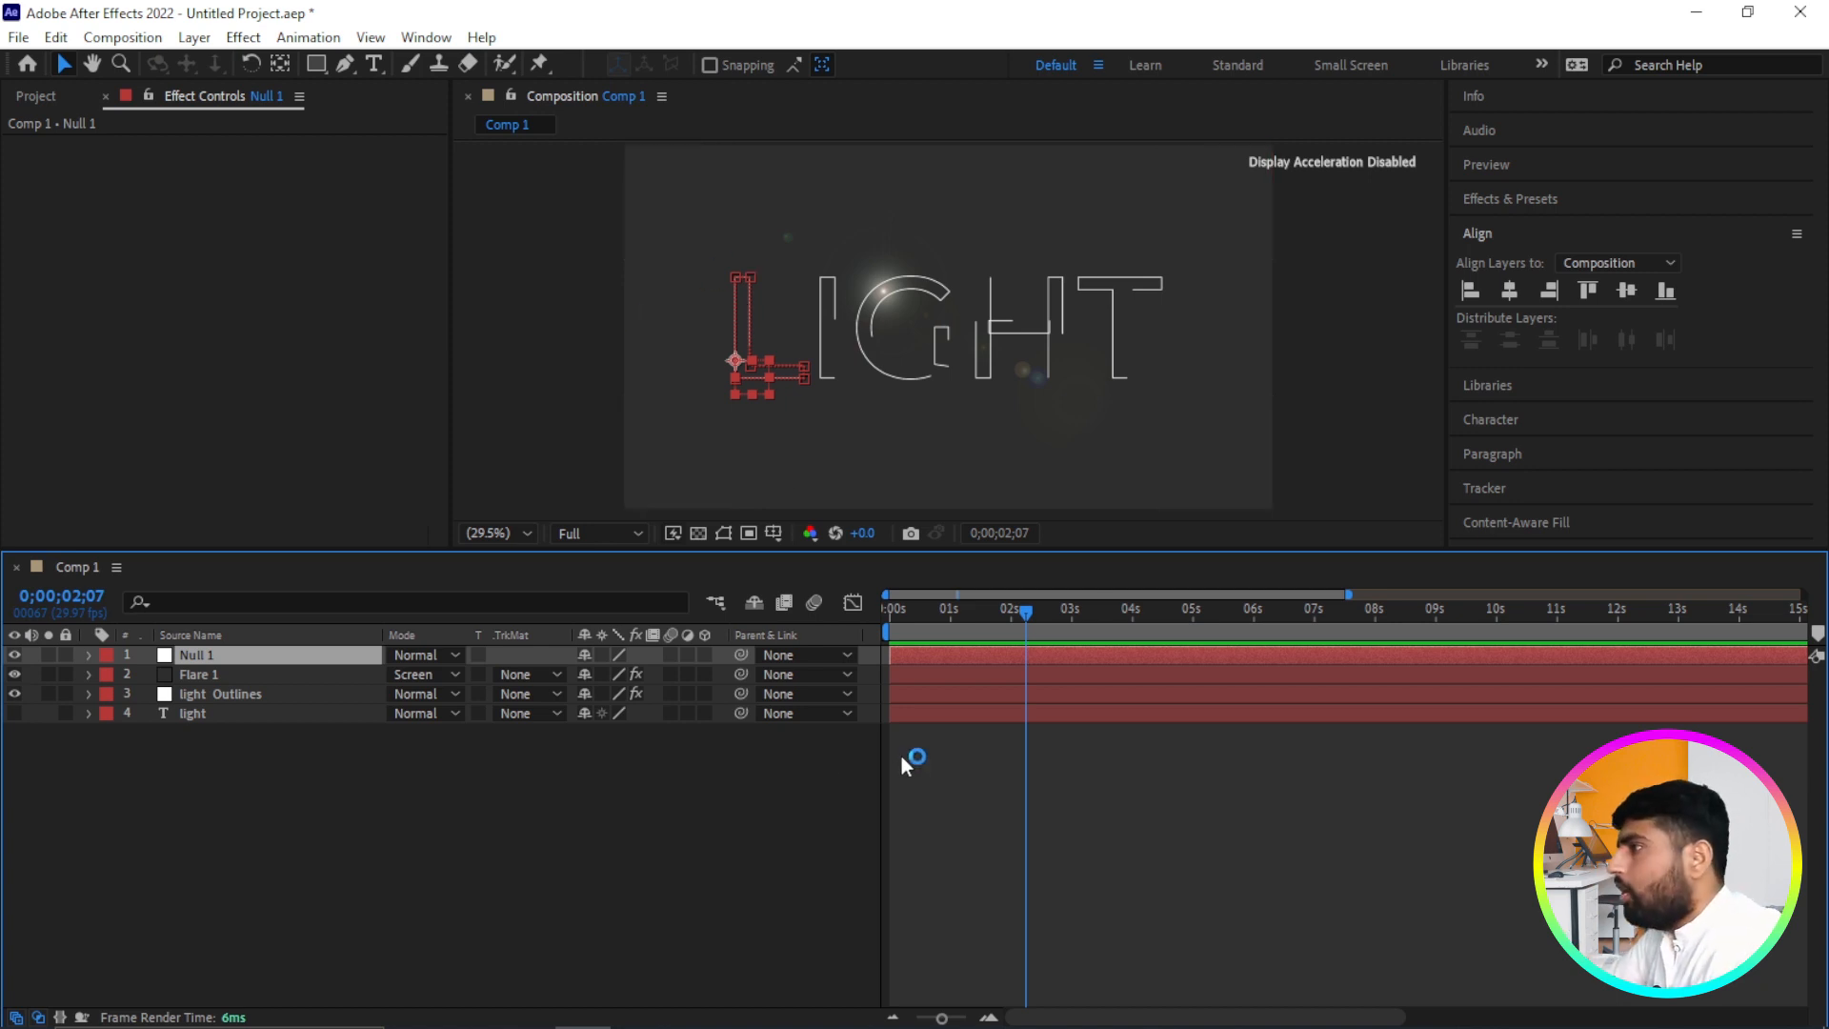
# Time-reverse all of Null 1's Position keyframes and scrub back to the start to check the motion.
pyautogui.press('u')
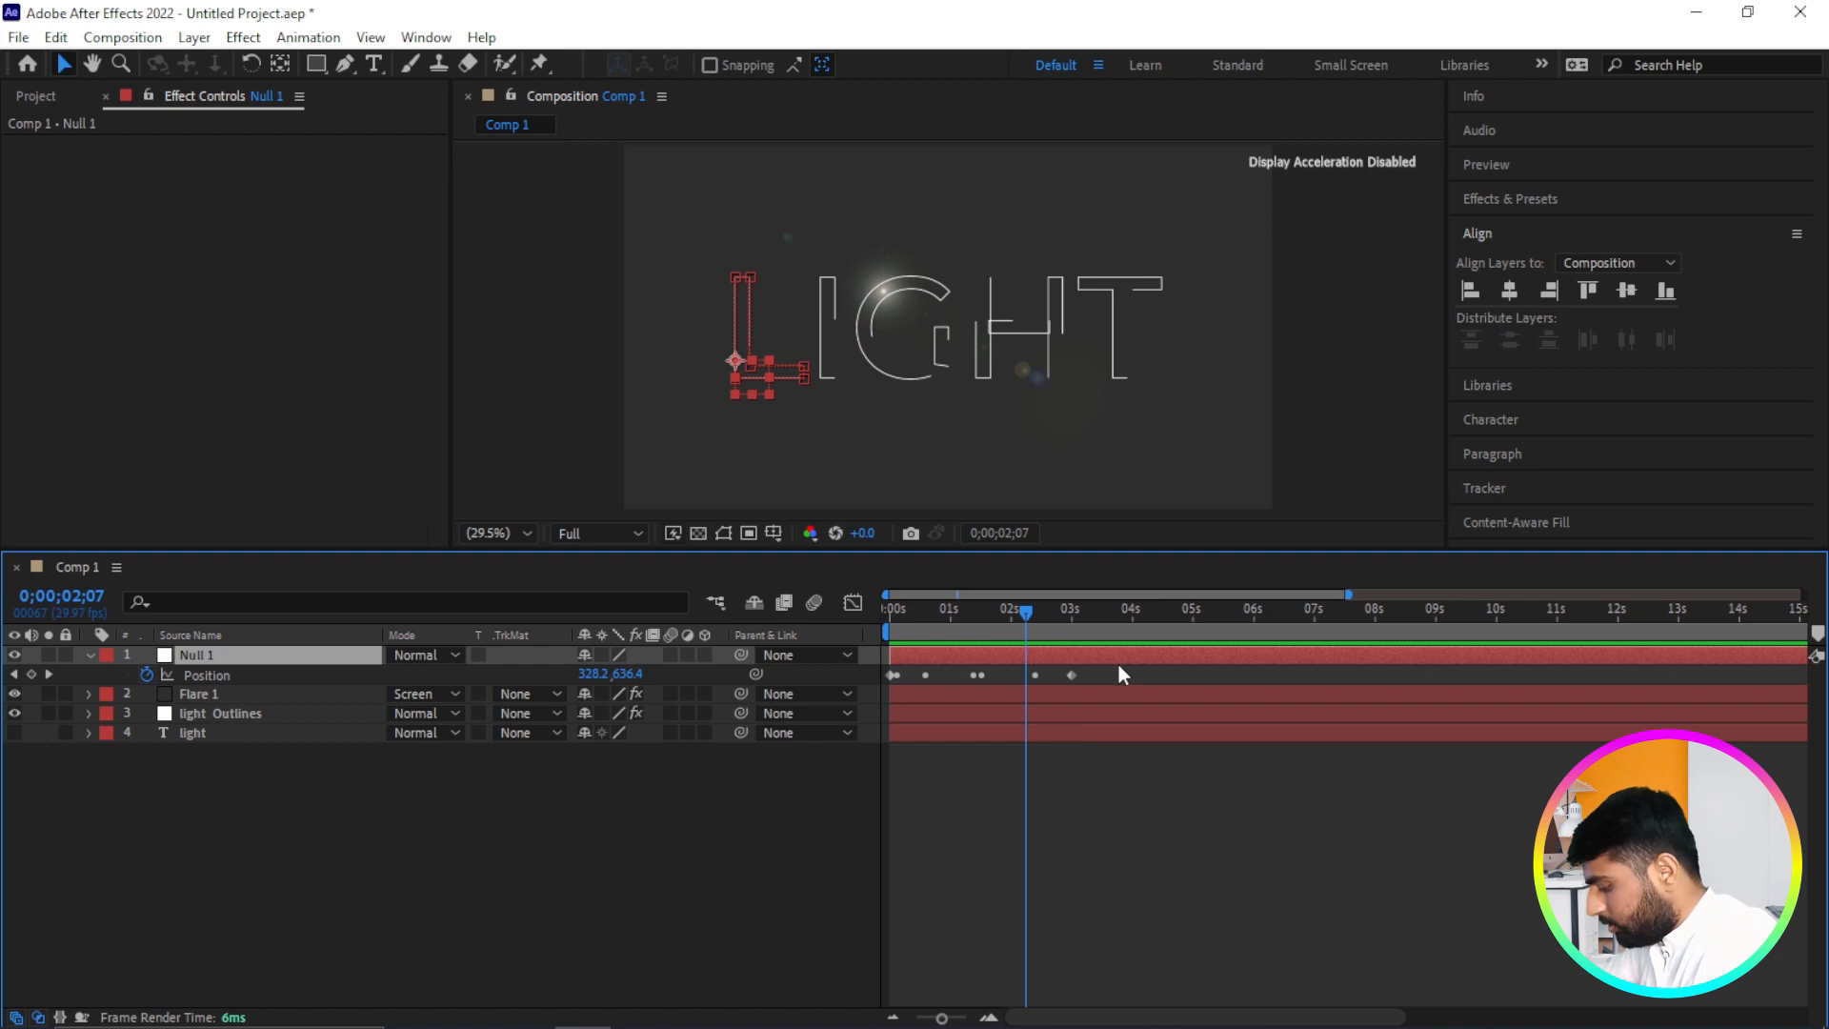
pyautogui.moveTo(1118, 667); pyautogui.dragTo(890, 682)
pyautogui.rightClick(892, 672)
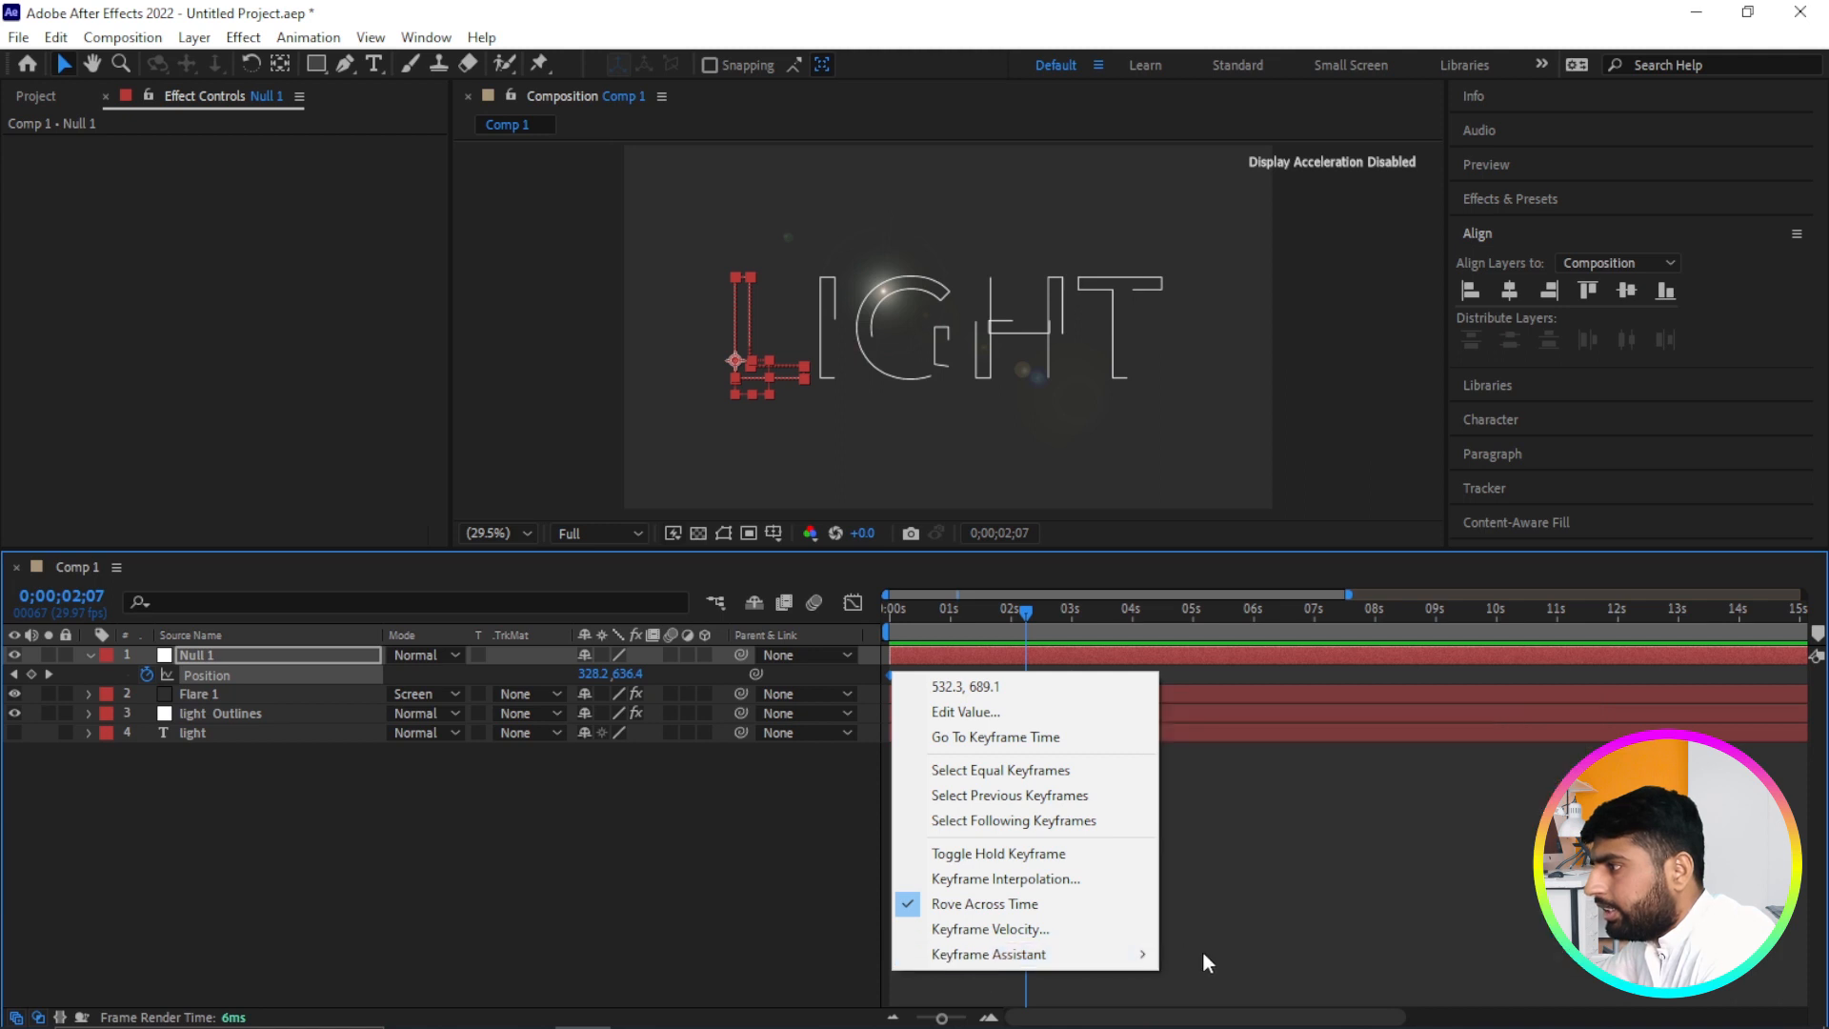
pyautogui.moveTo(1115, 957)
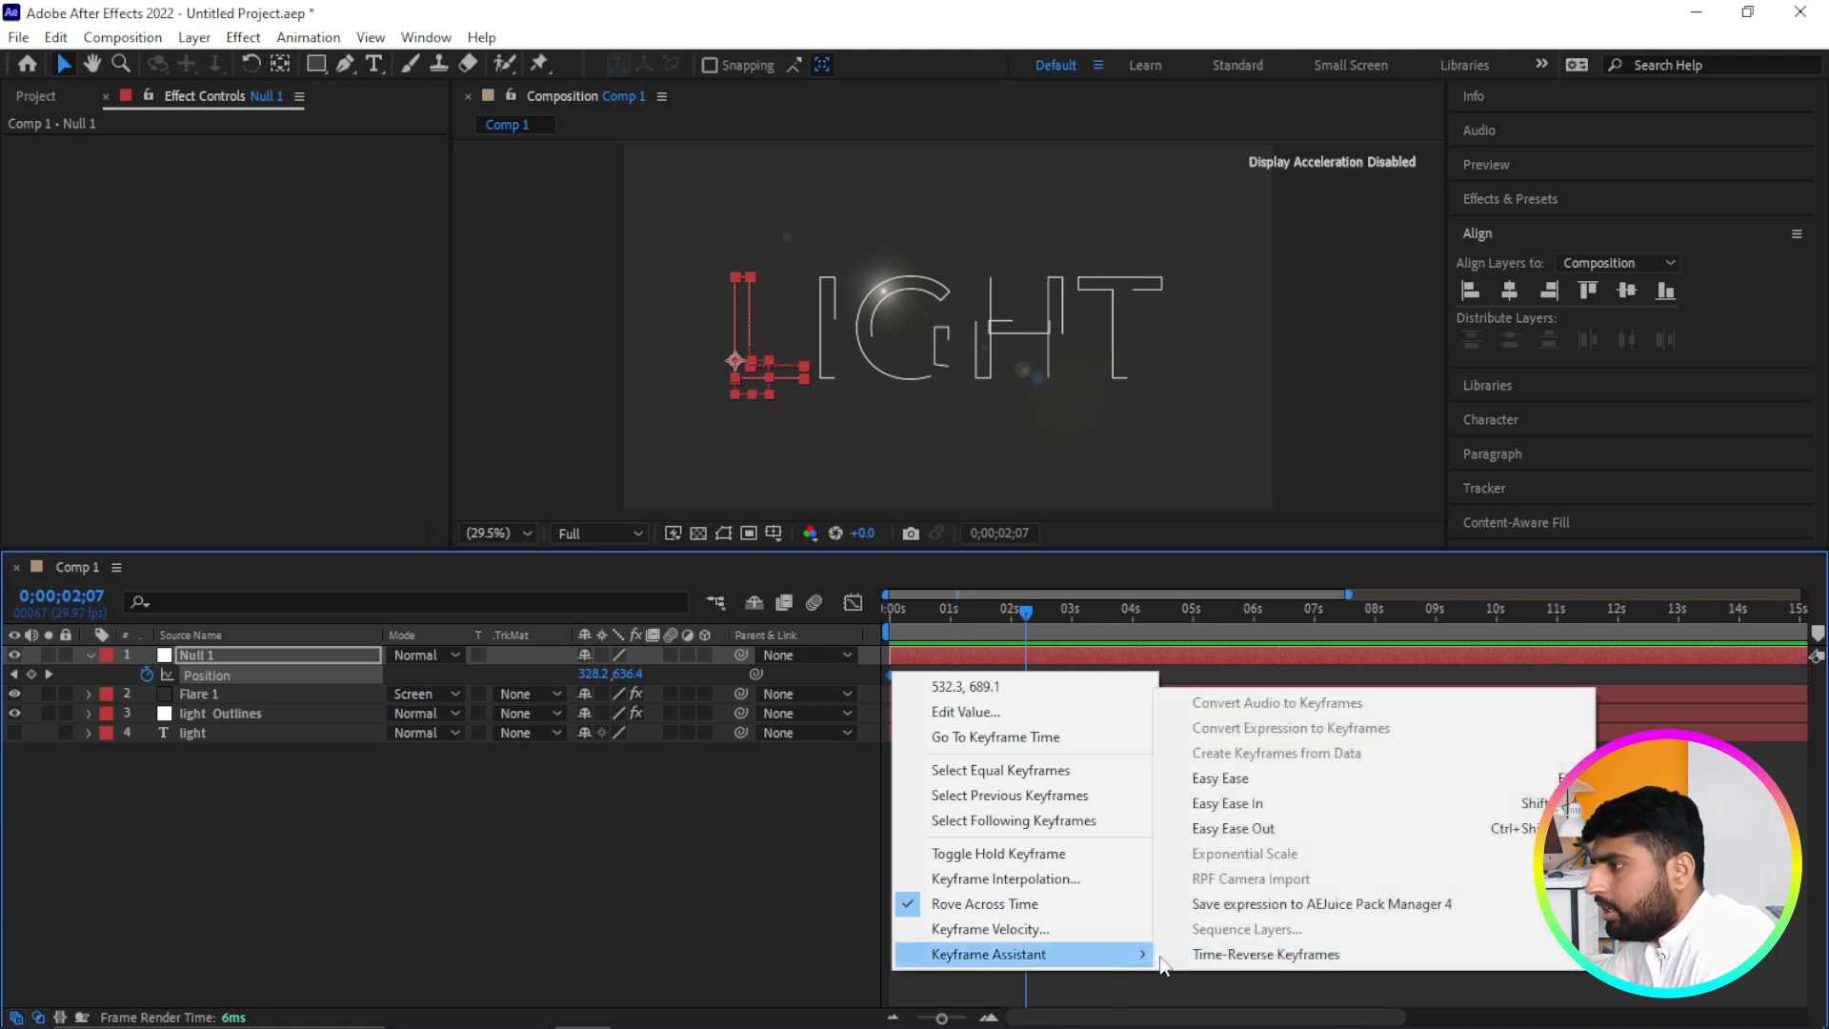
pyautogui.click(1226, 954)
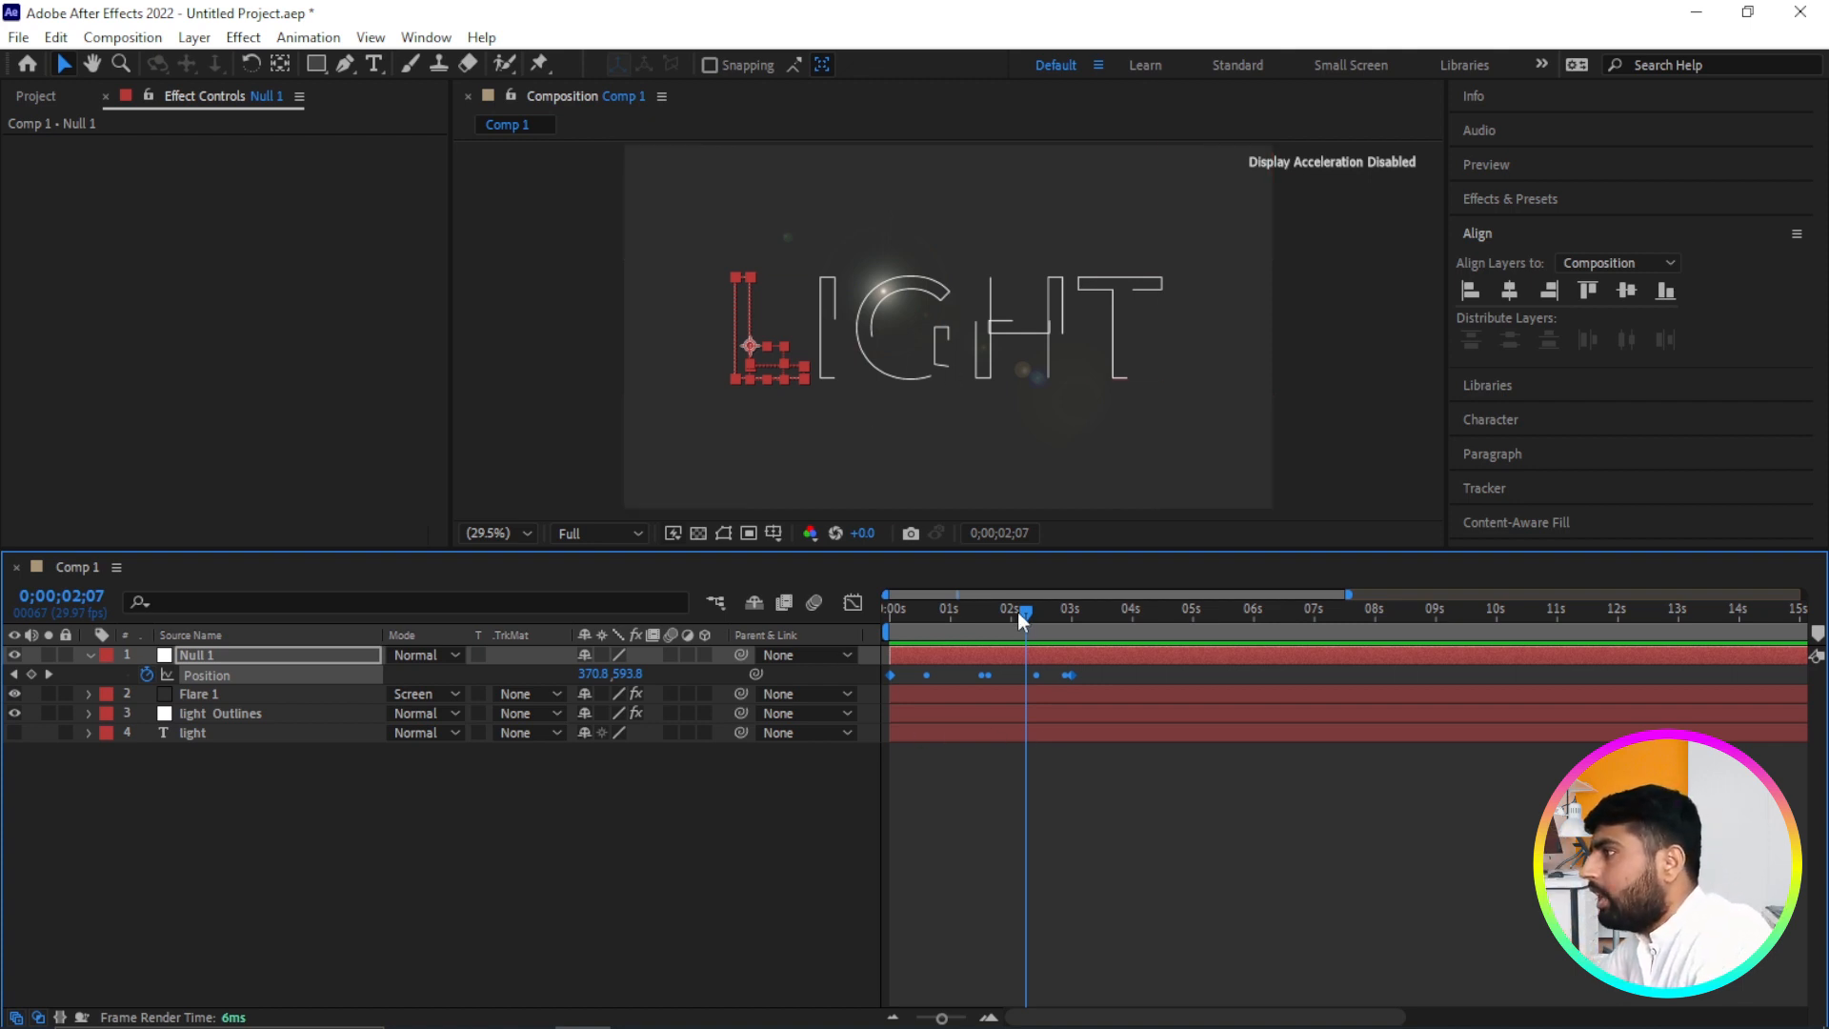
pyautogui.moveTo(1026, 614)
pyautogui.mouseDown()
pyautogui.moveTo(862, 622)
pyautogui.moveTo(1081, 630)
pyautogui.moveTo(842, 638)
pyautogui.mouseUp()
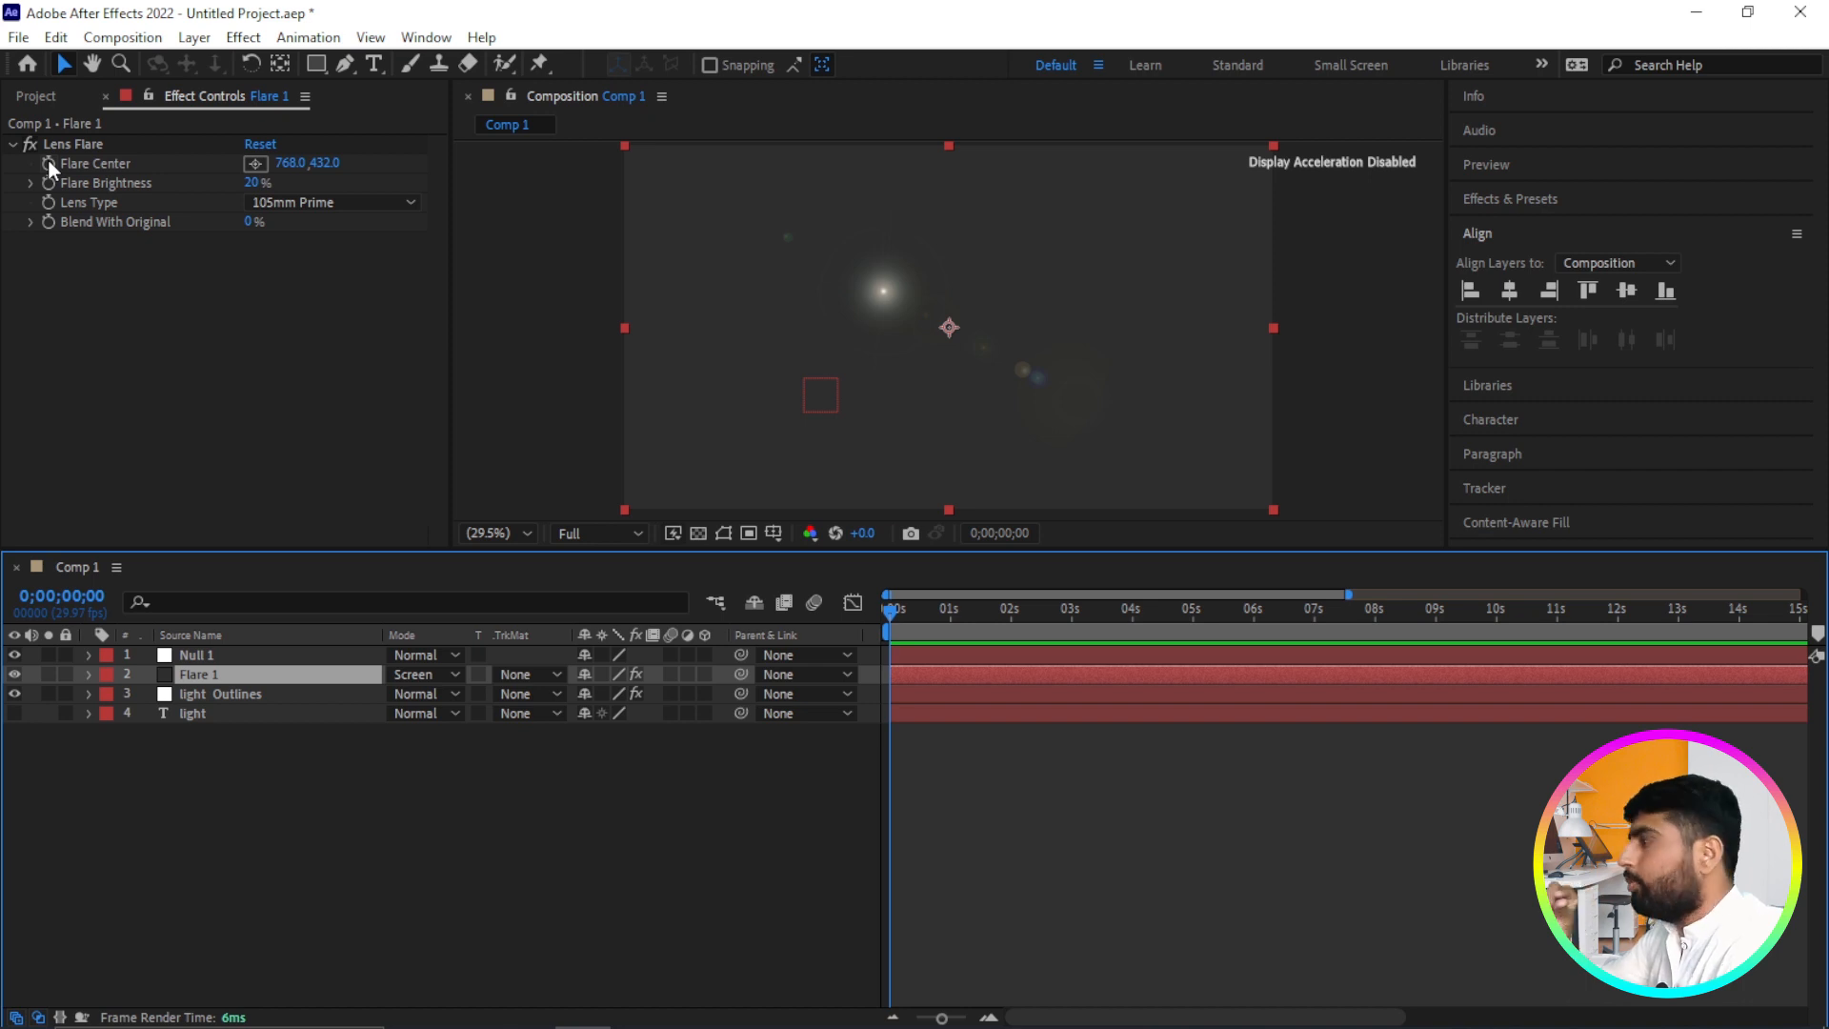
# Link the Flare Center of Flare 1 to Null 1's Position with an expression, and scrub to check it.
pyautogui.keyDown('alt'); pyautogui.click(47, 163); pyautogui.keyUp('alt')
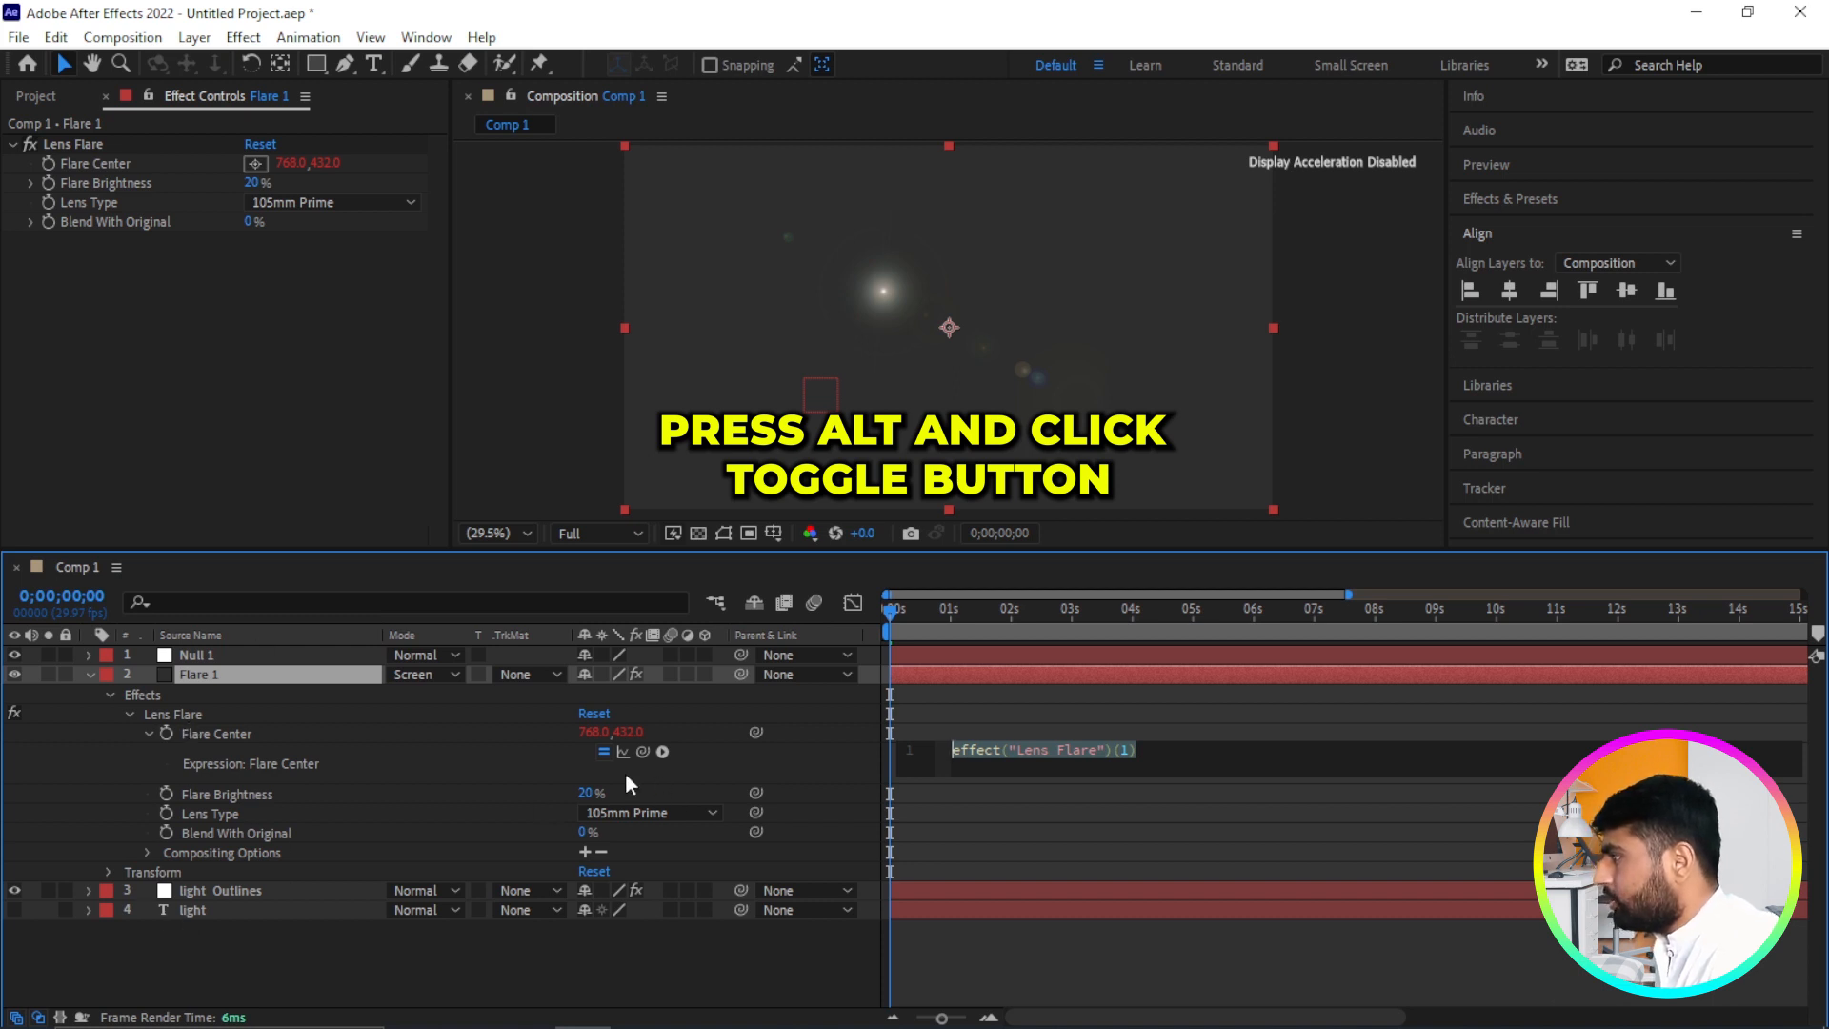
pyautogui.click(198, 655)
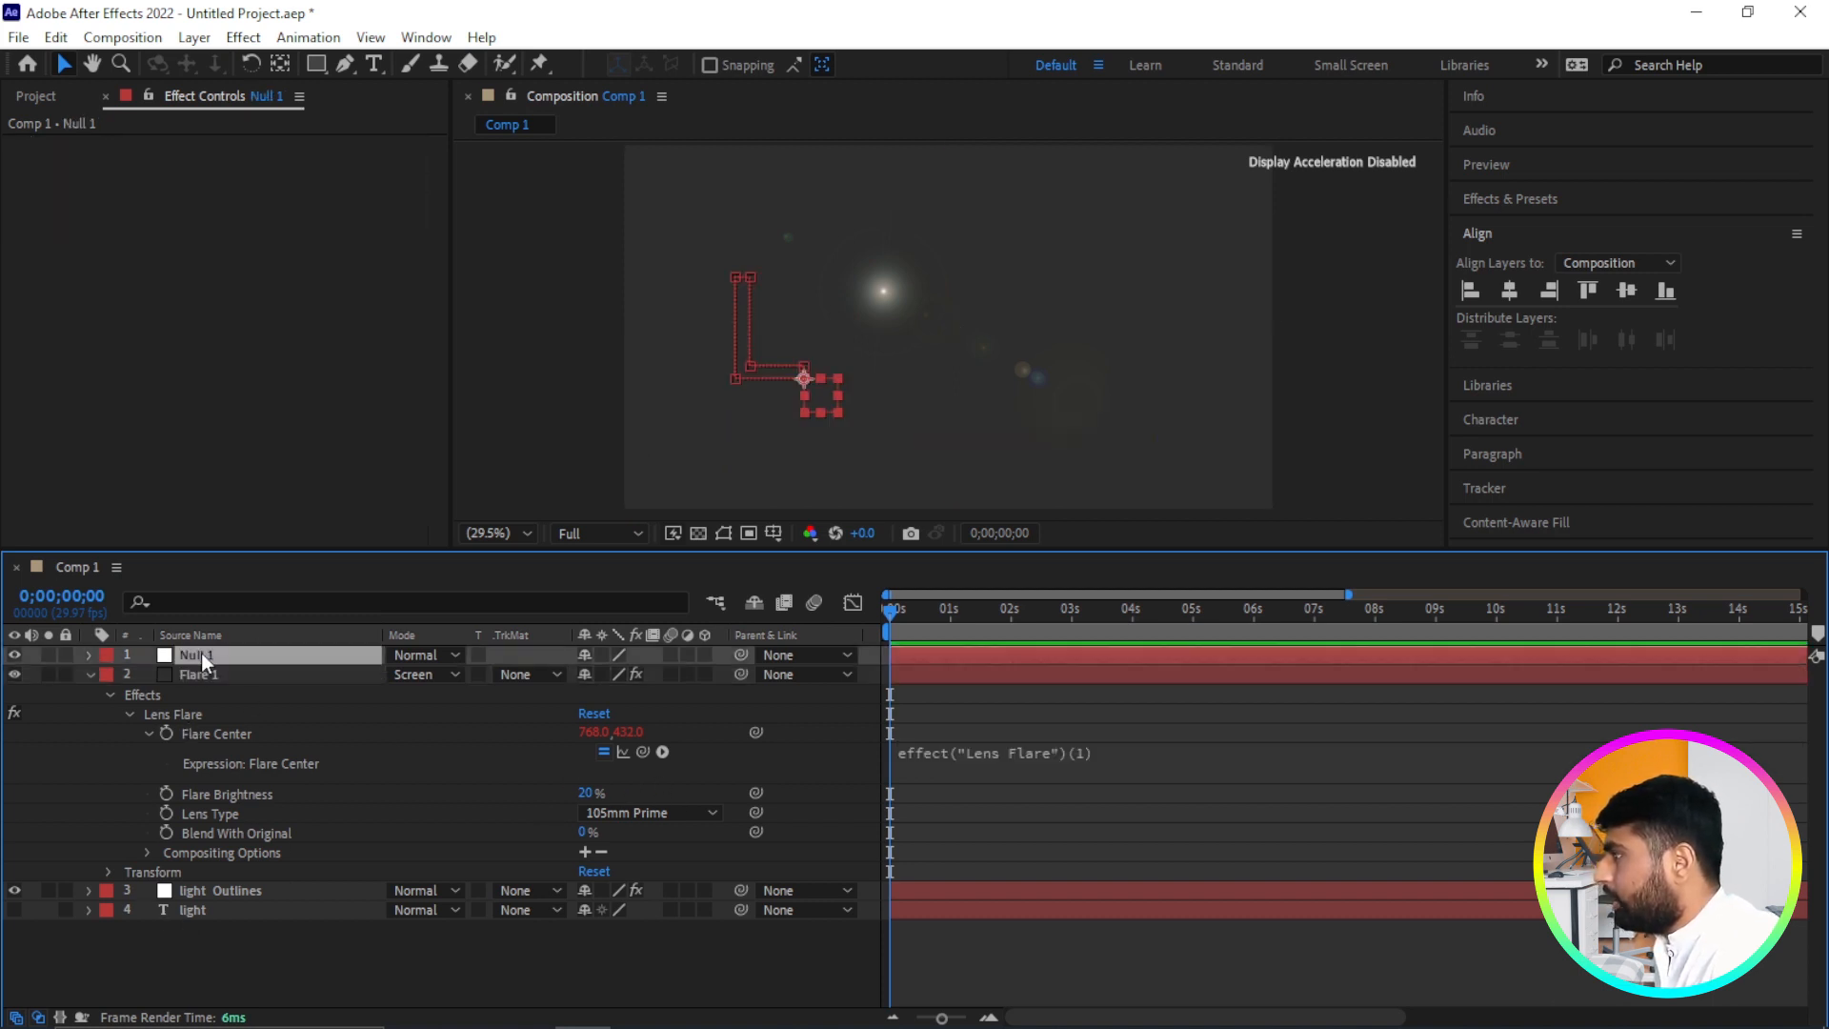
pyautogui.press('p')
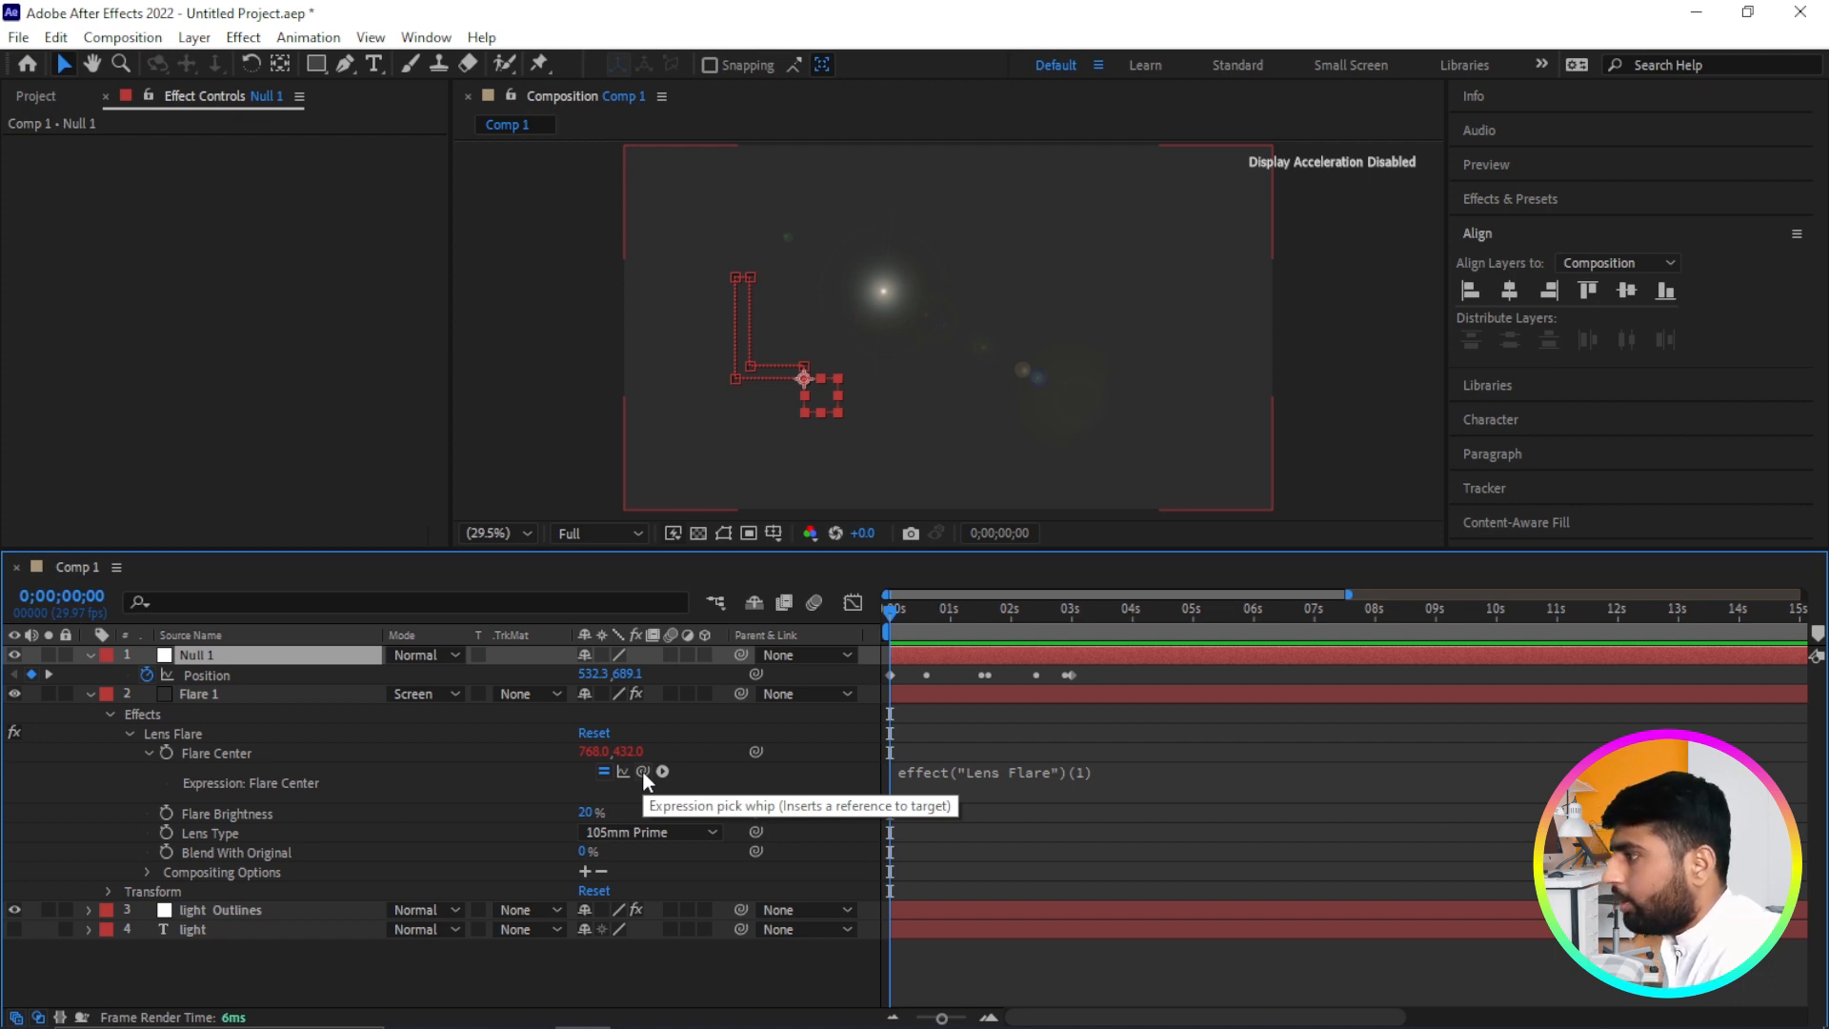
pyautogui.moveTo(642, 772); pyautogui.dragTo(215, 676)
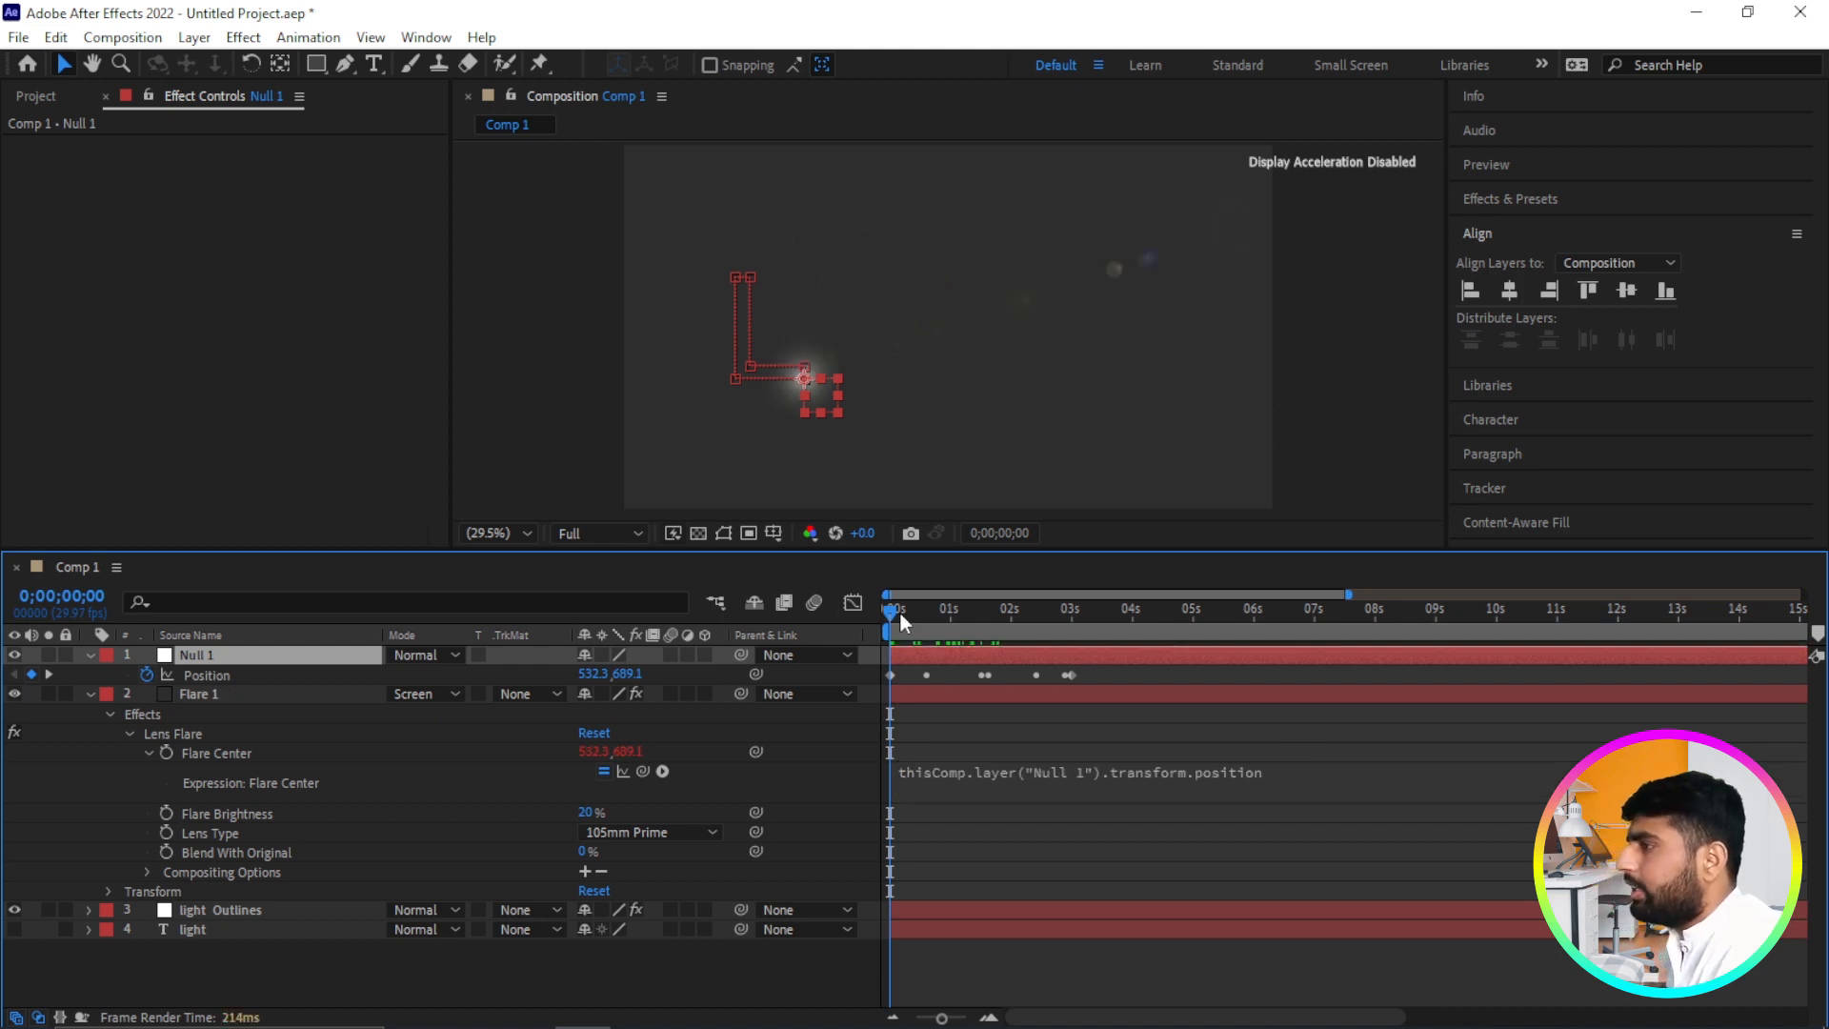
pyautogui.moveTo(889, 619)
pyautogui.mouseDown()
pyautogui.moveTo(1011, 625)
pyautogui.moveTo(869, 604)
pyautogui.mouseUp()
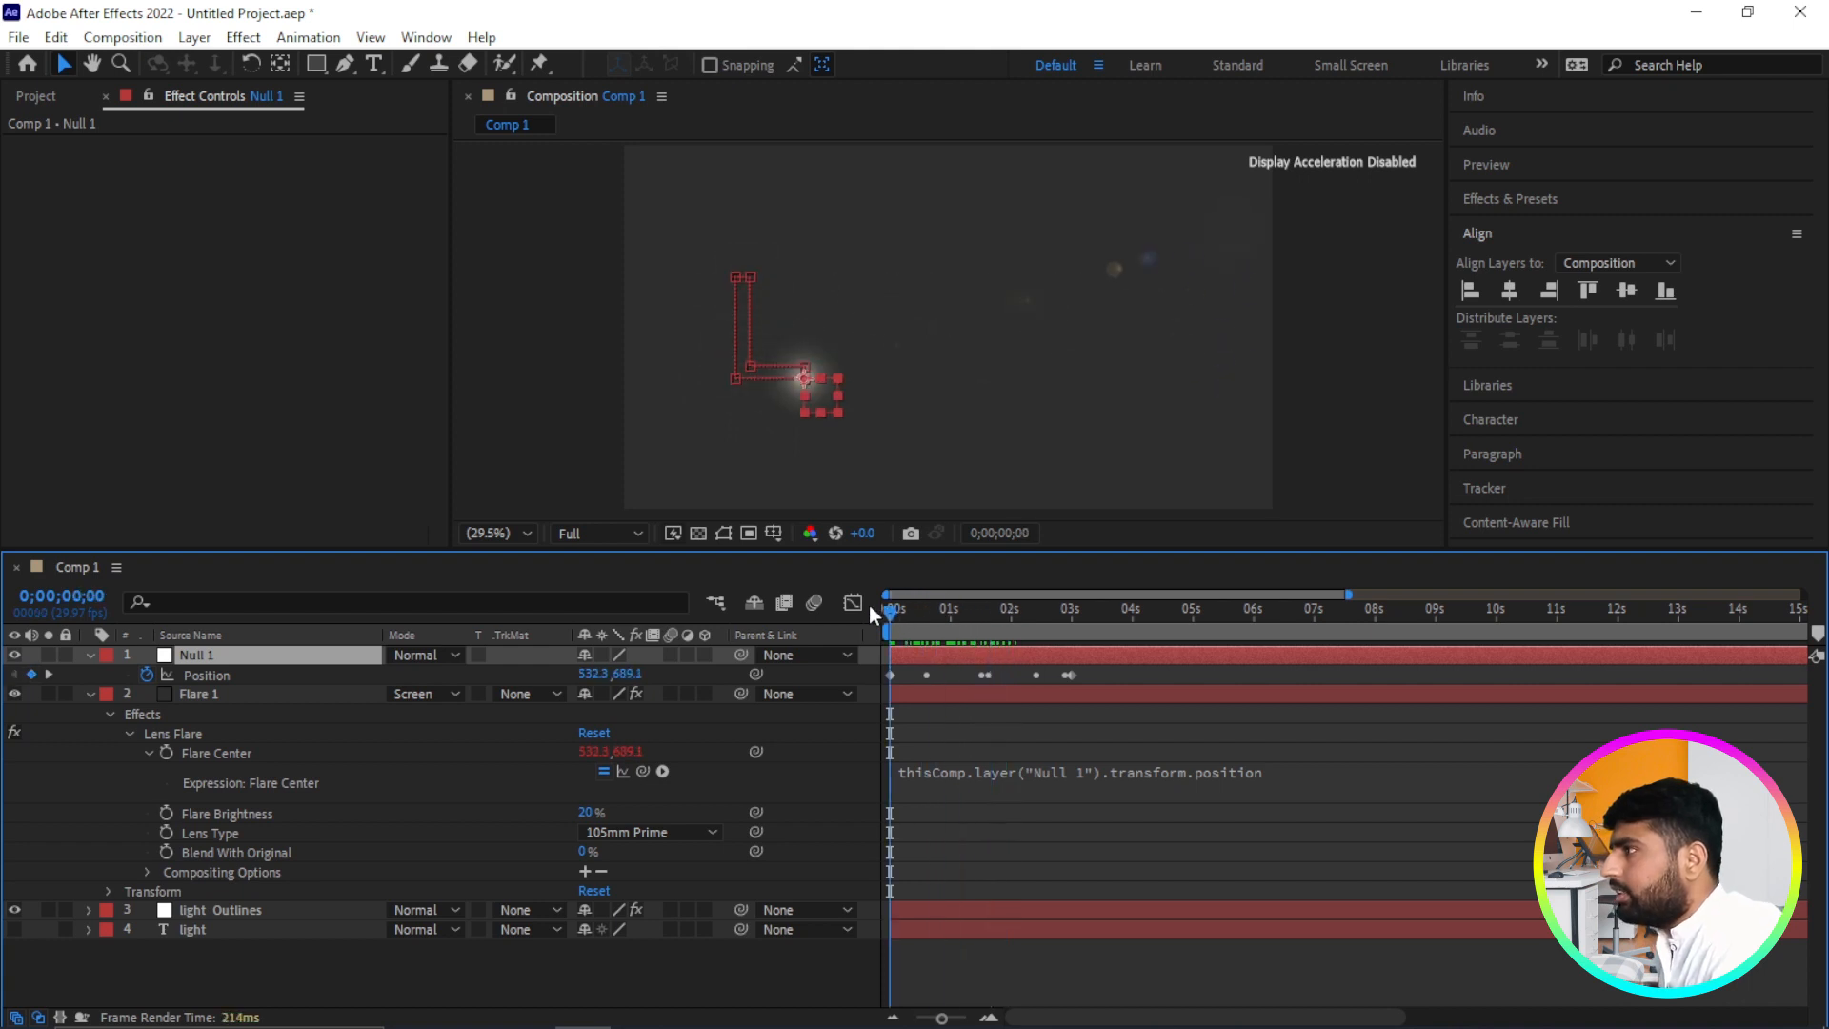
# Collapse the properties of Null 1 and Flare 1, and preview the flare following the letter L.
pyautogui.click(89, 656)
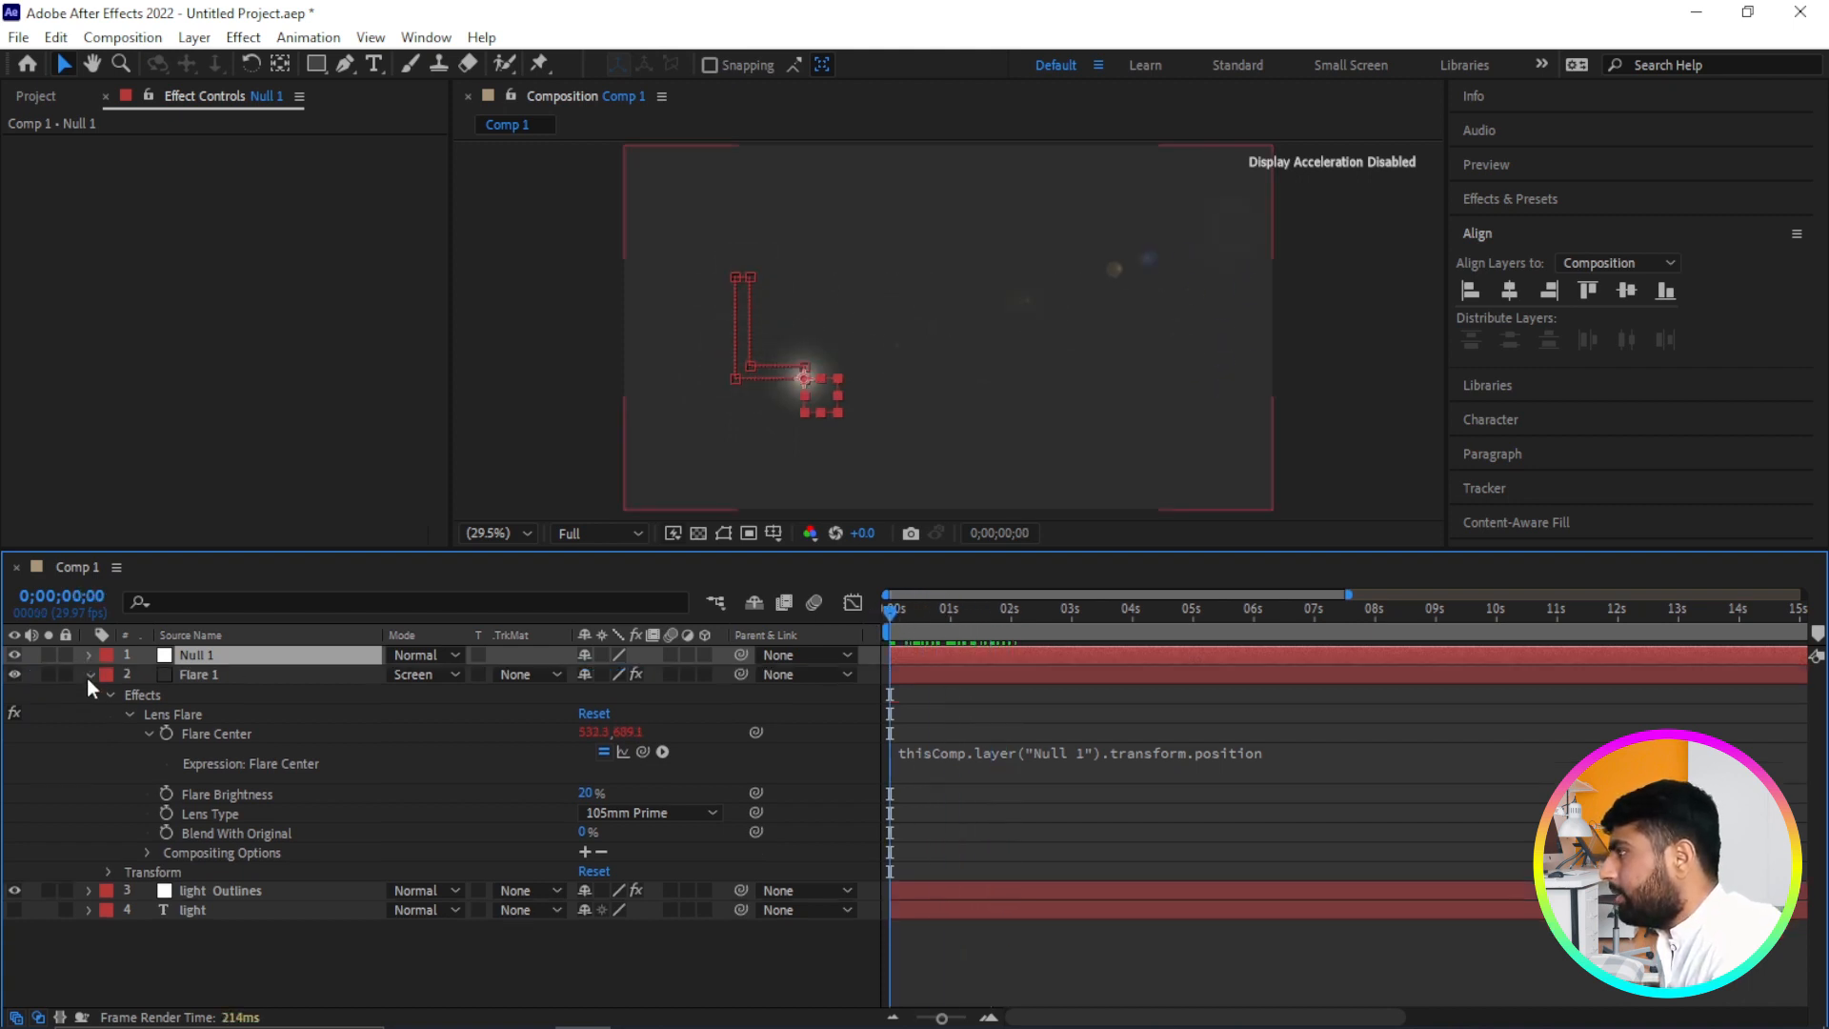
pyautogui.click(90, 675)
pyautogui.click(583, 879)
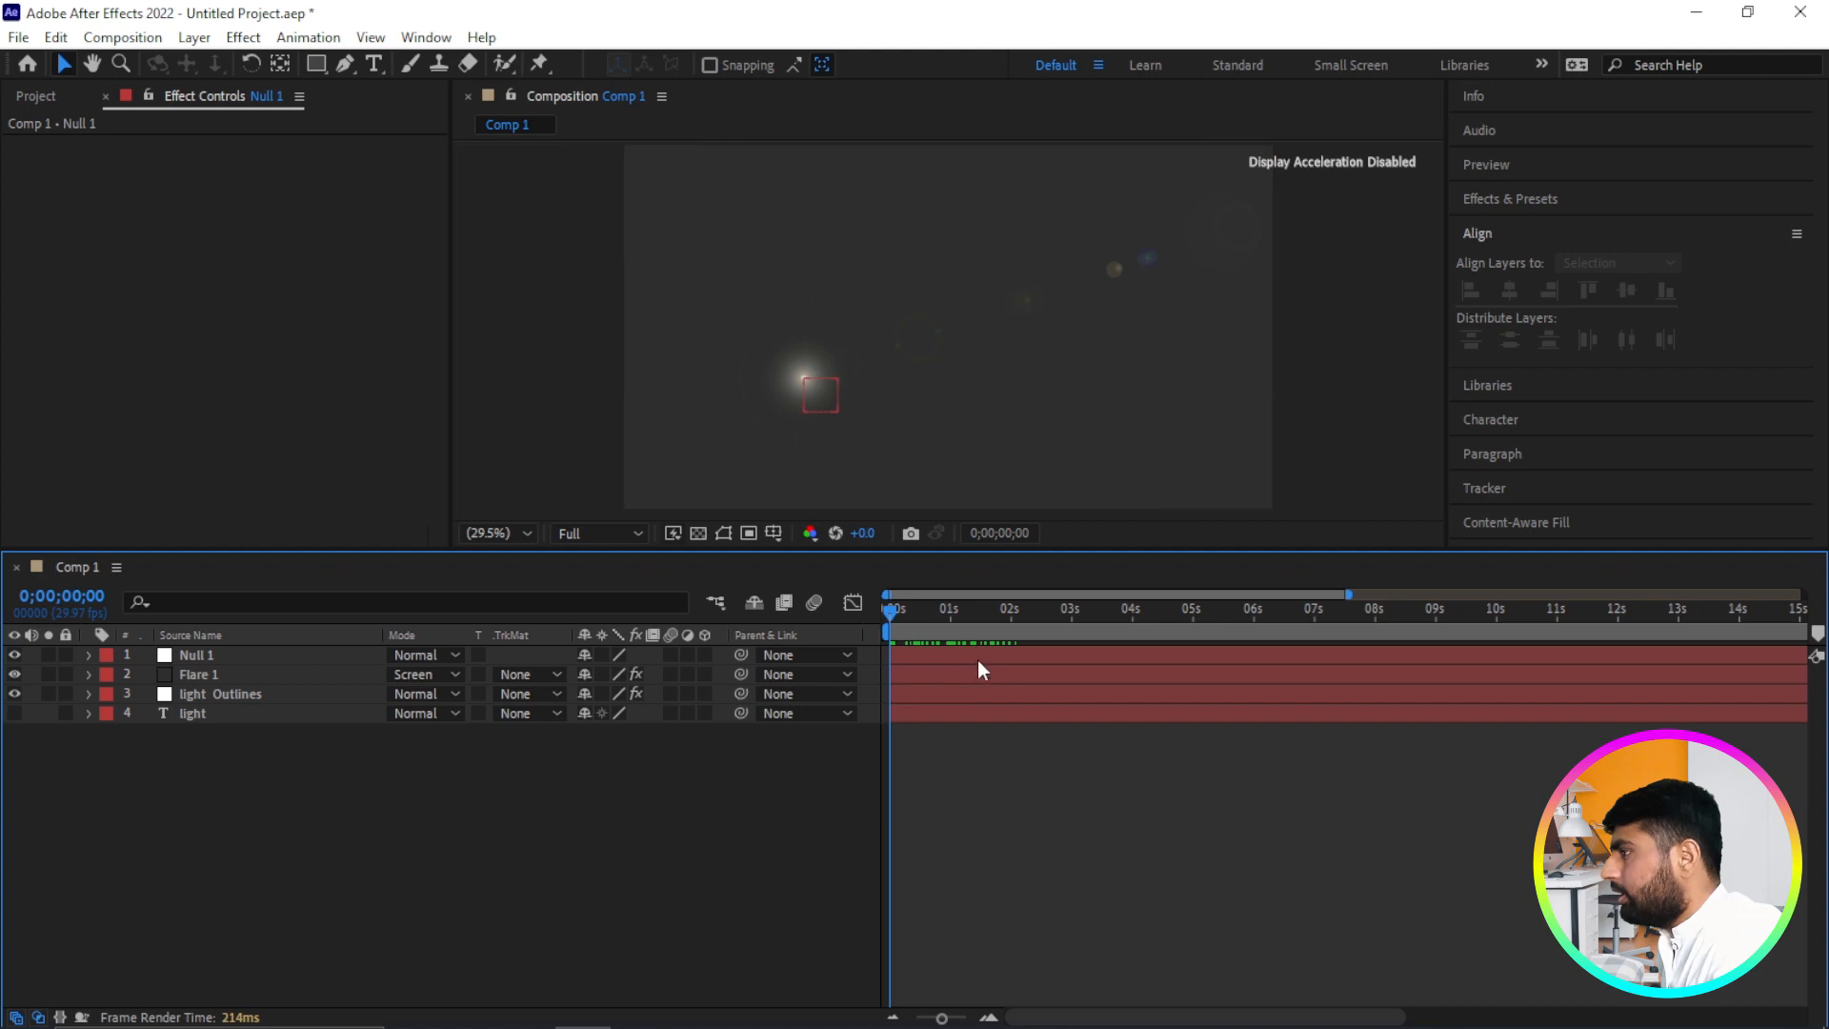
pyautogui.press('space')
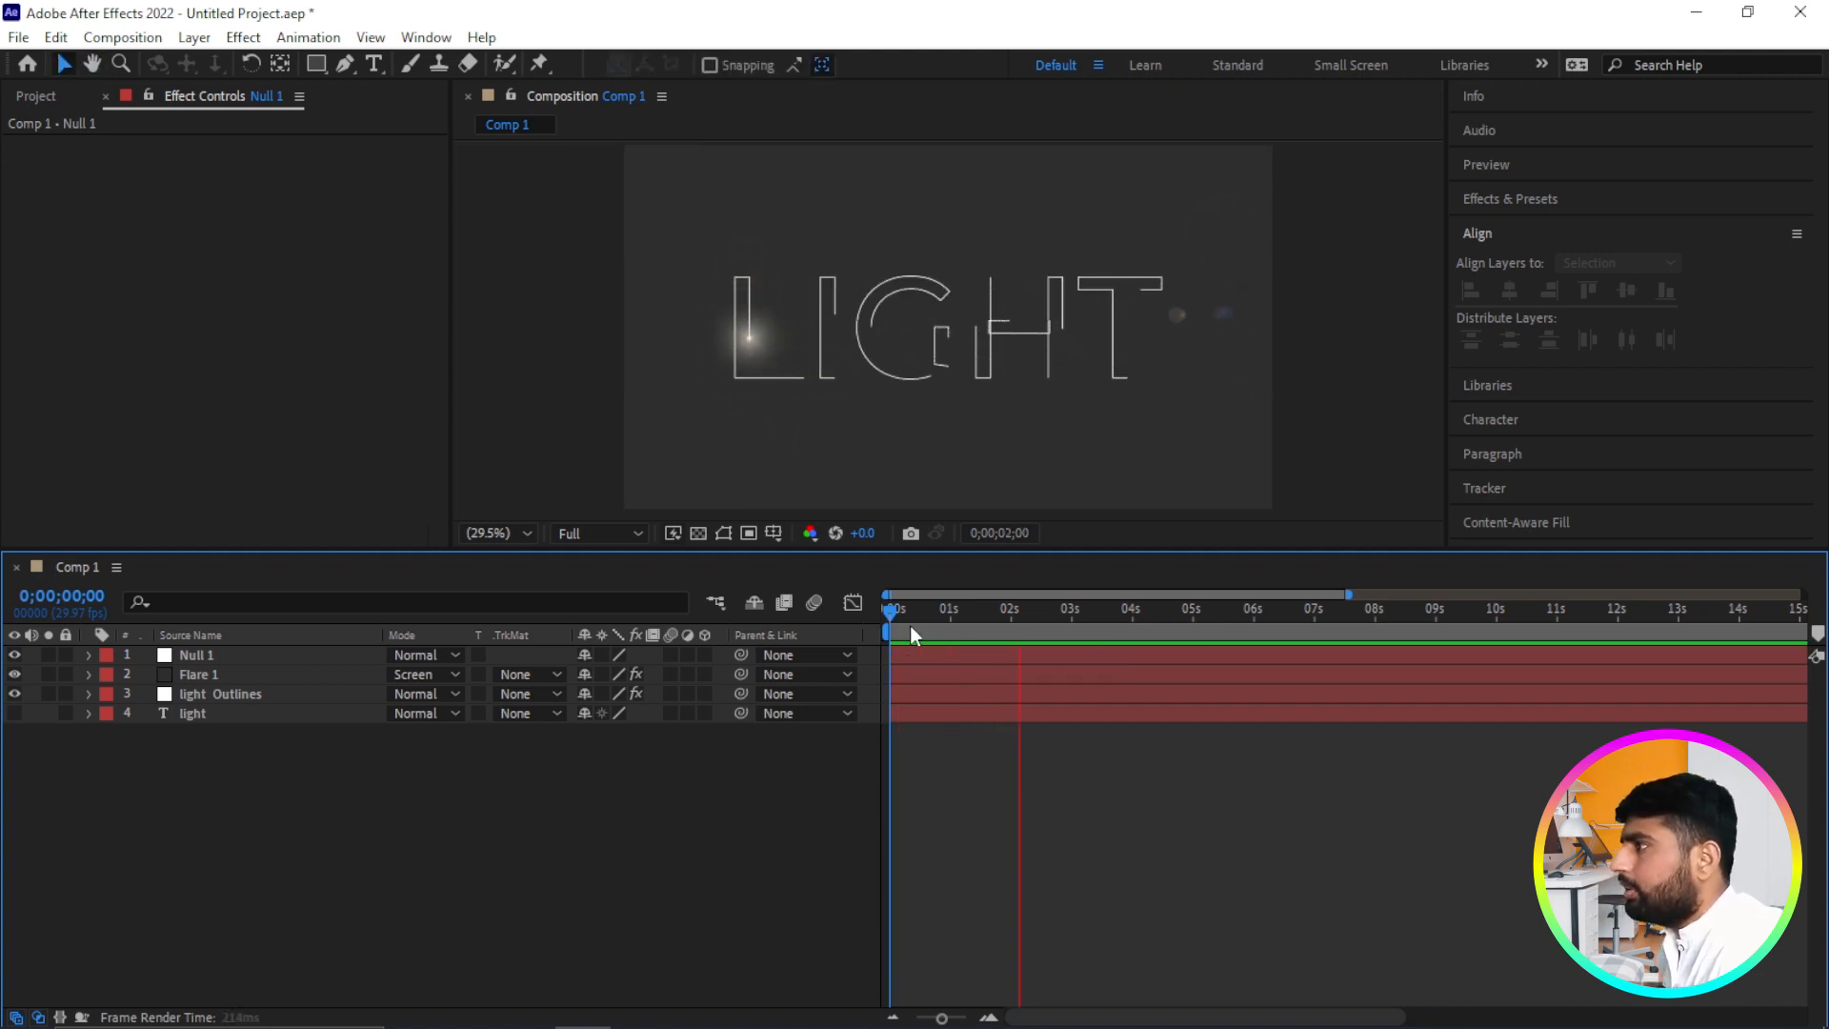
pyautogui.press('space')
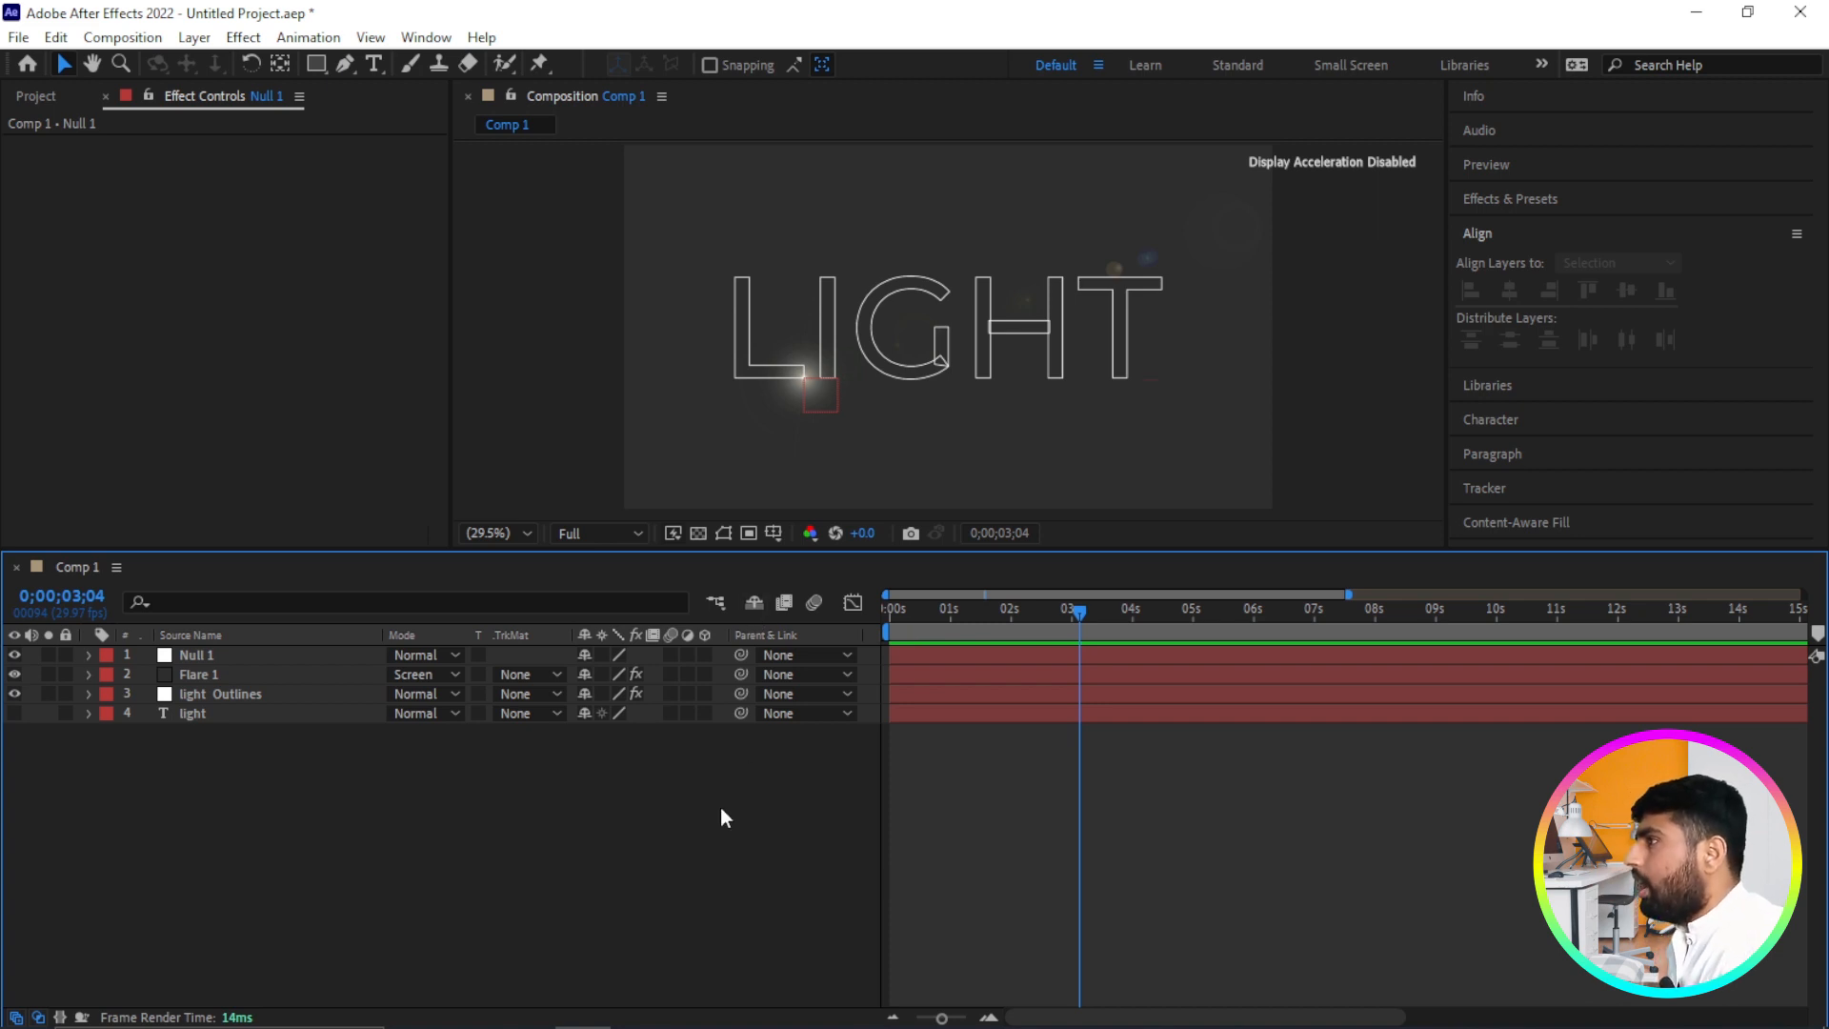
# Try the 50-300mm Zoom lens type on Flare 1, and settle on 35mm Prime.
pyautogui.click(191, 676)
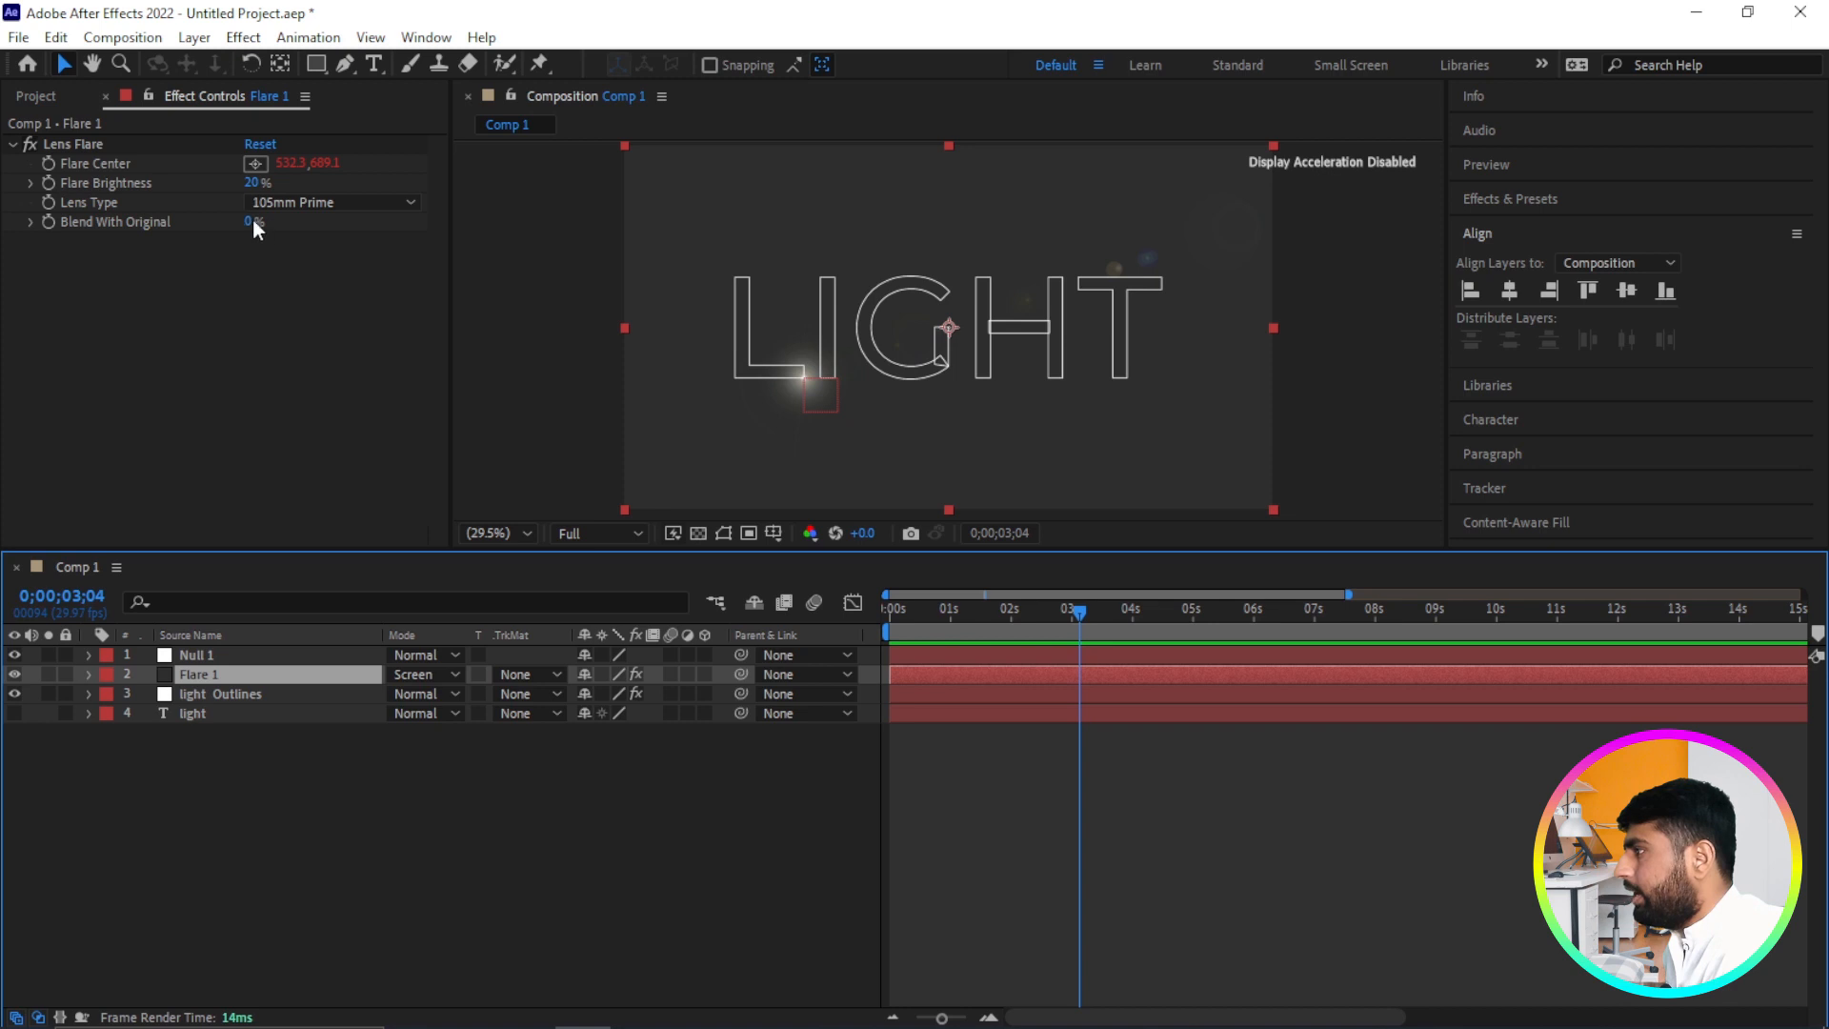
pyautogui.click(350, 203)
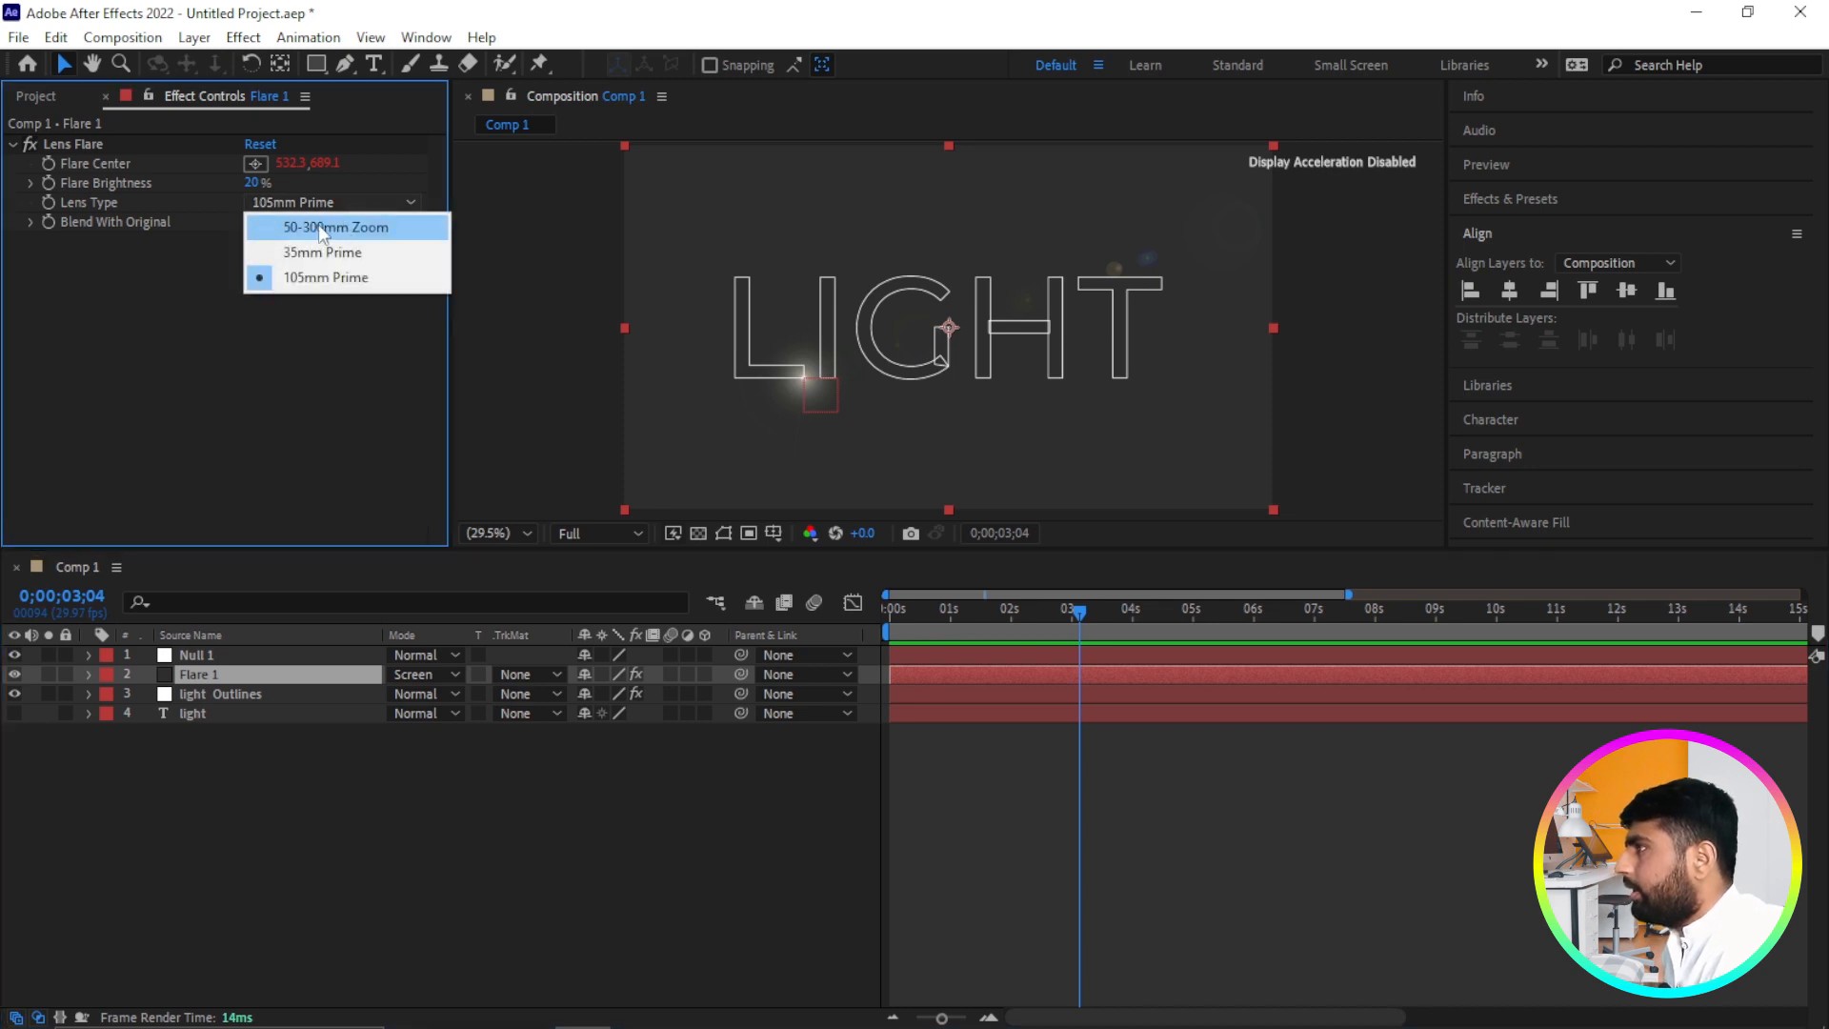
pyautogui.click(336, 229)
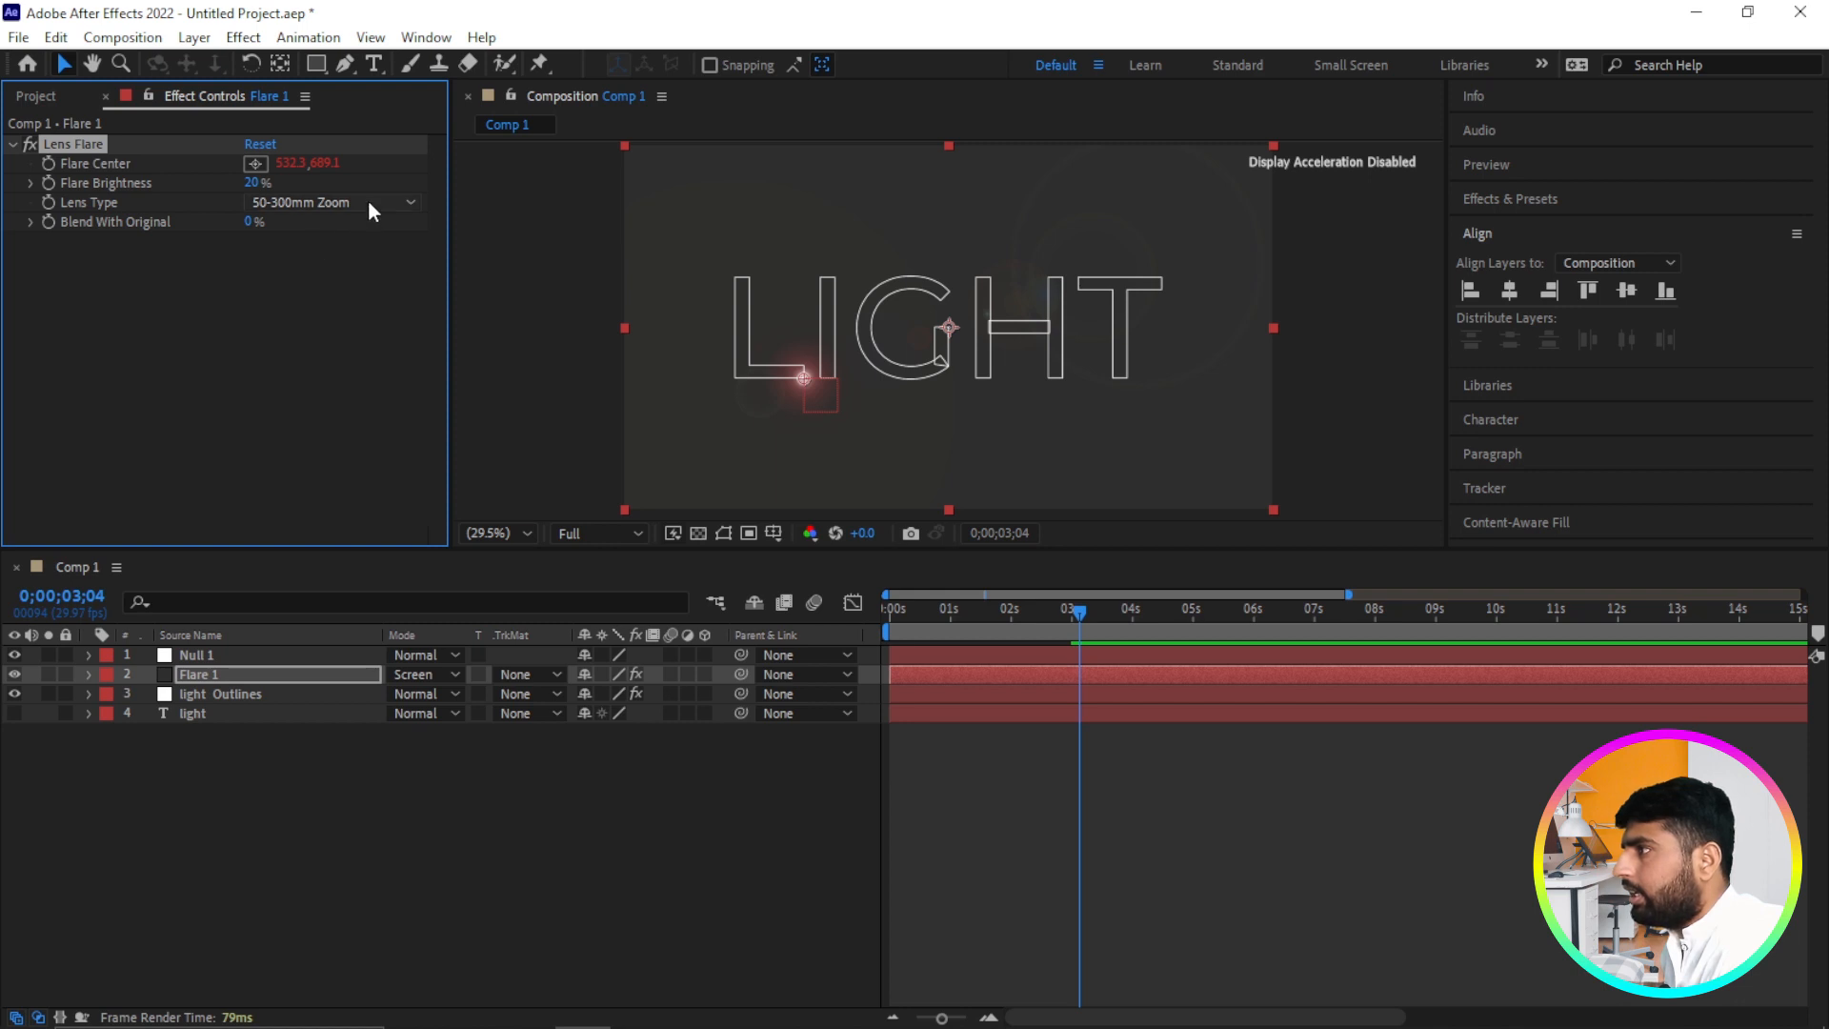
pyautogui.click(368, 198)
pyautogui.click(336, 253)
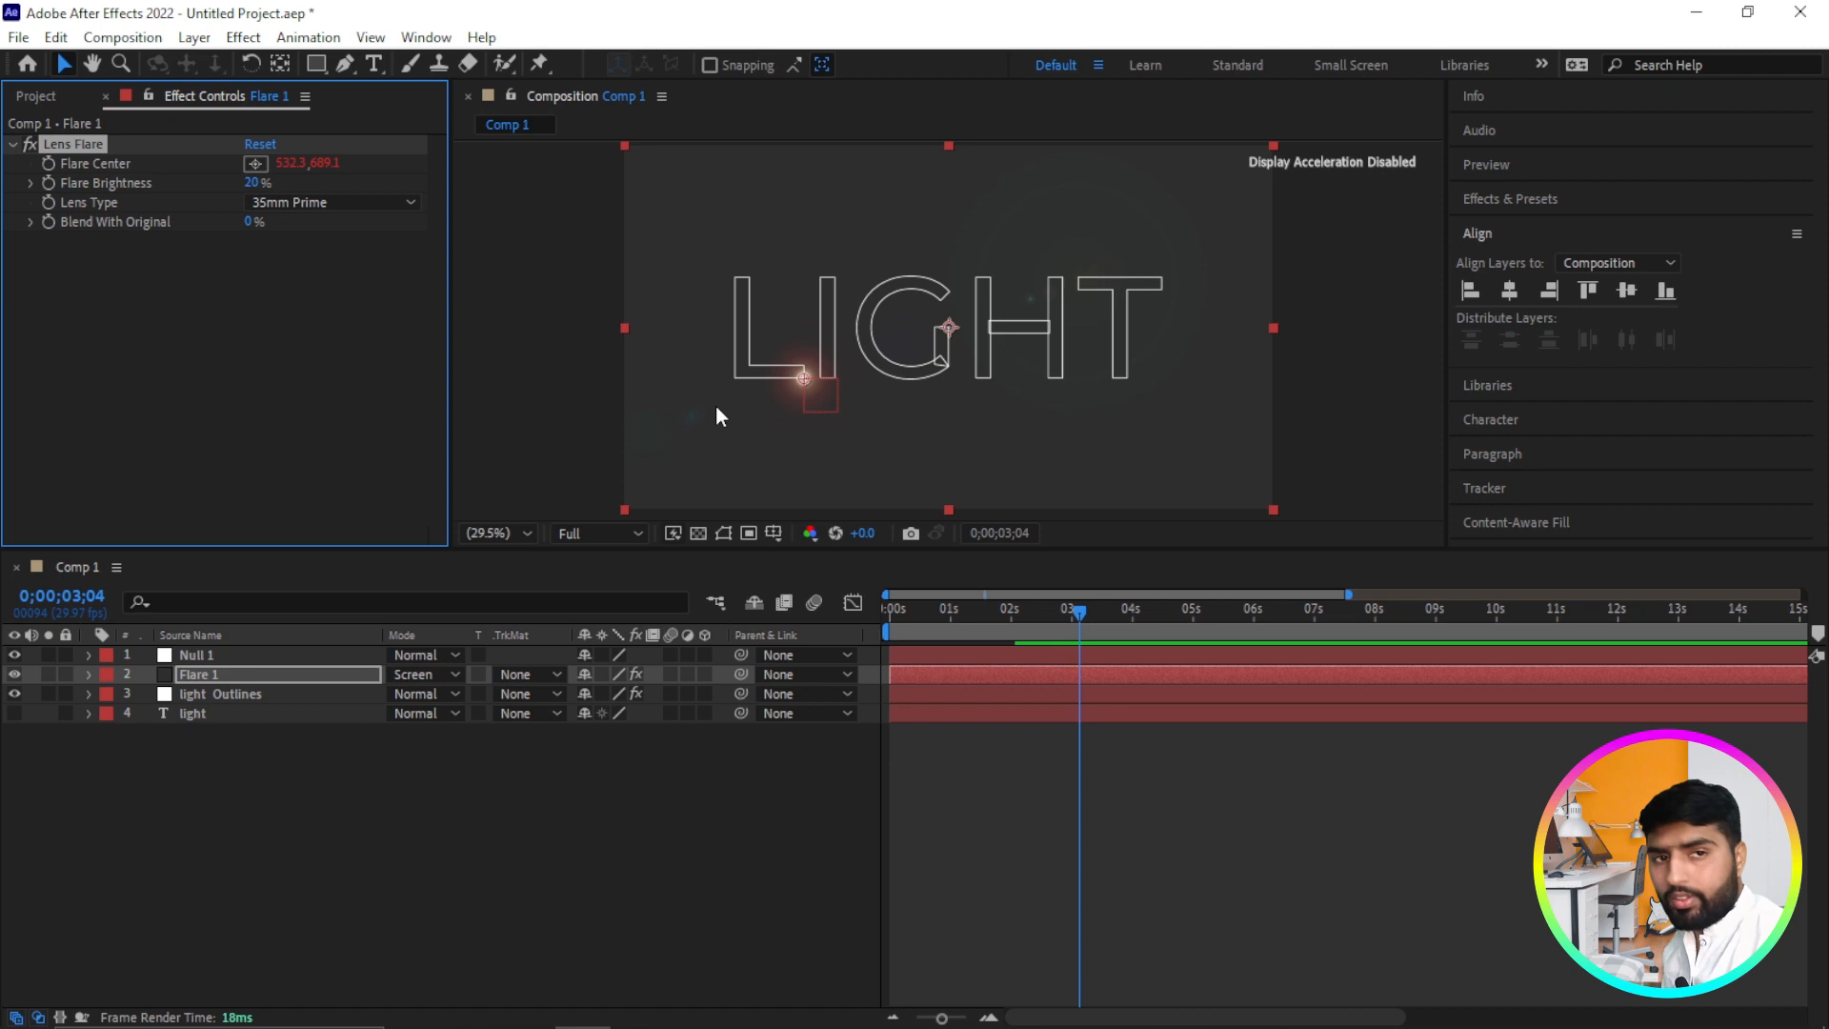
# Draw a closed four-point mask around the letter L on the Flare 1 layer with the Pen tool.
pyautogui.click(197, 676)
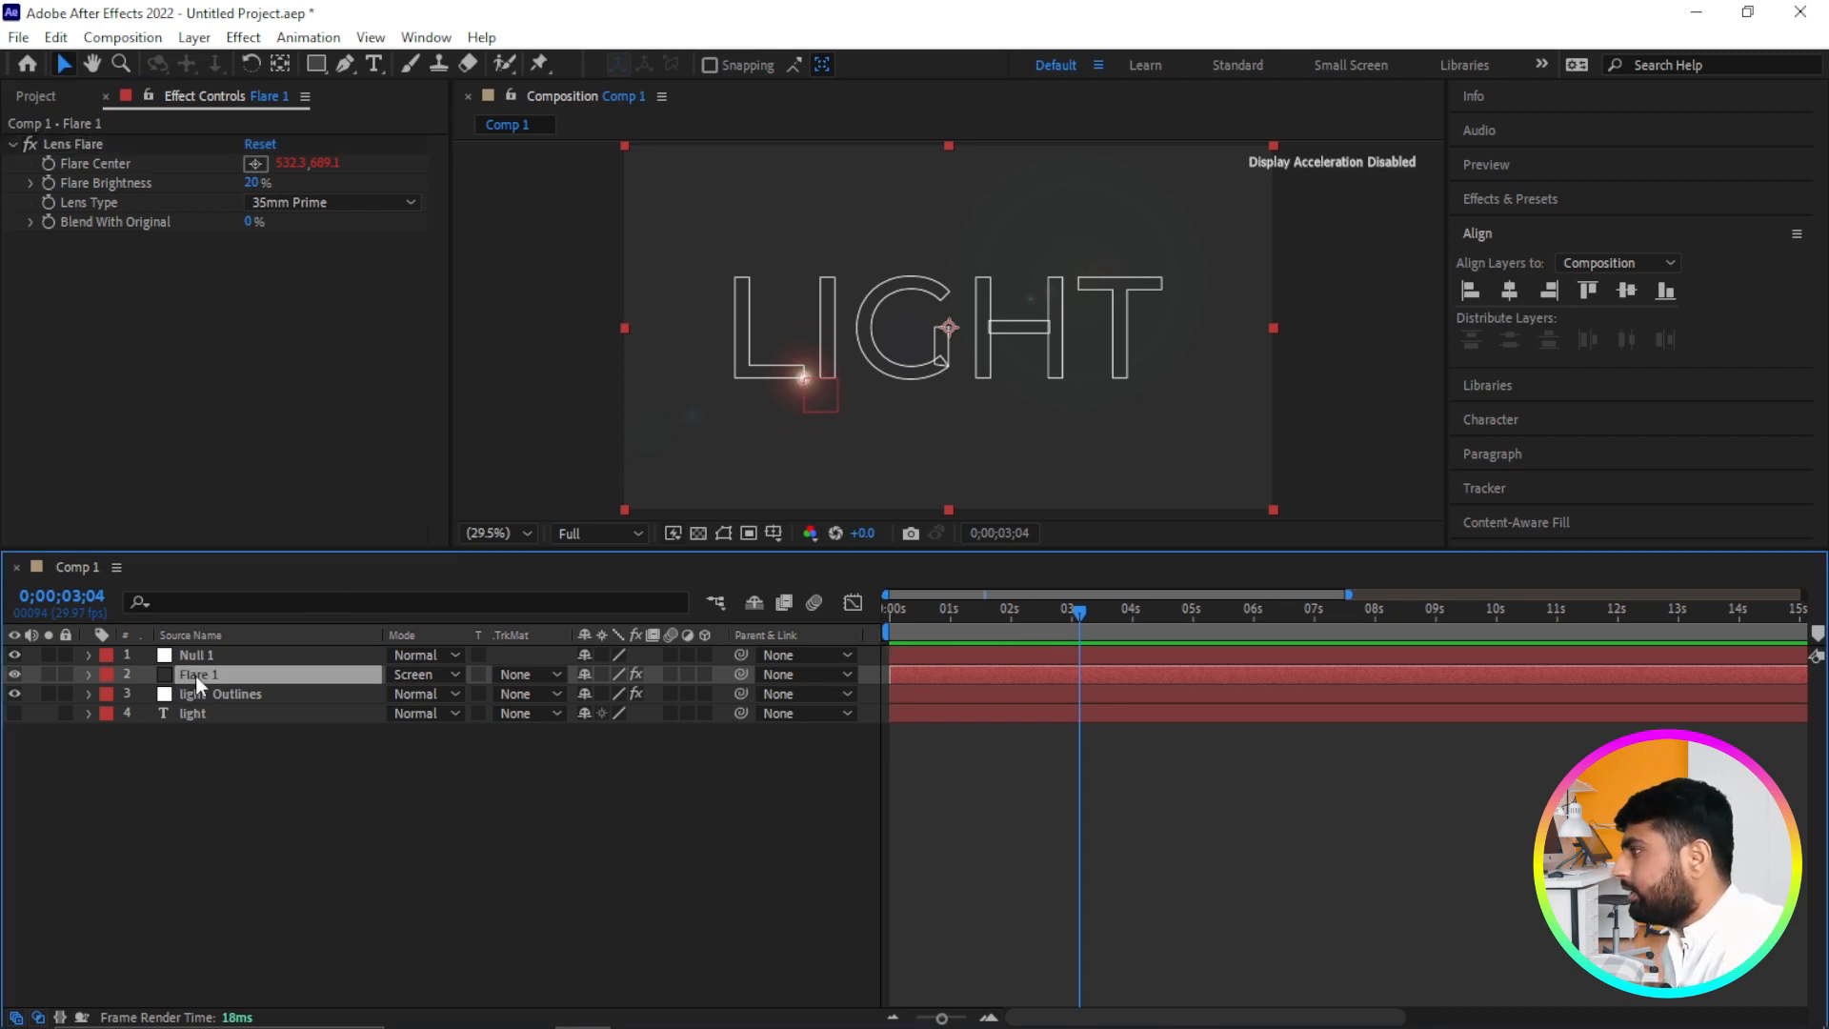
pyautogui.click(342, 65)
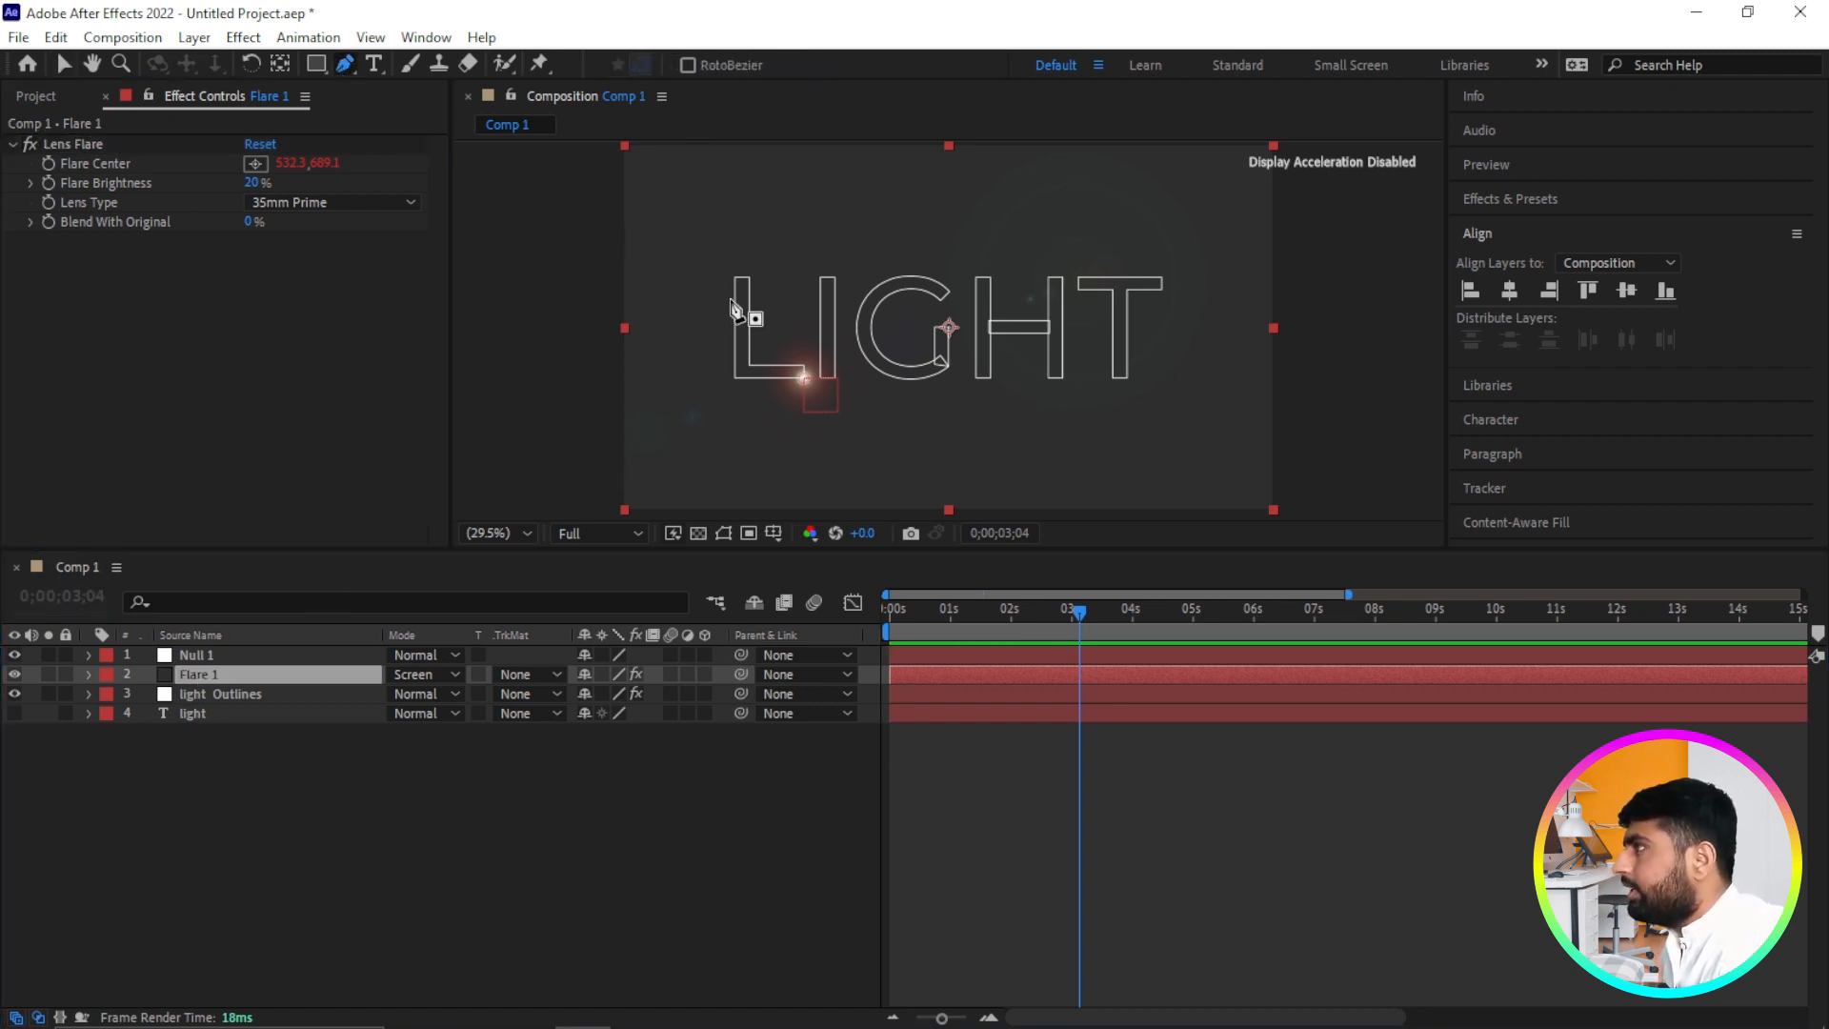
pyautogui.click(688, 245)
pyautogui.click(686, 438)
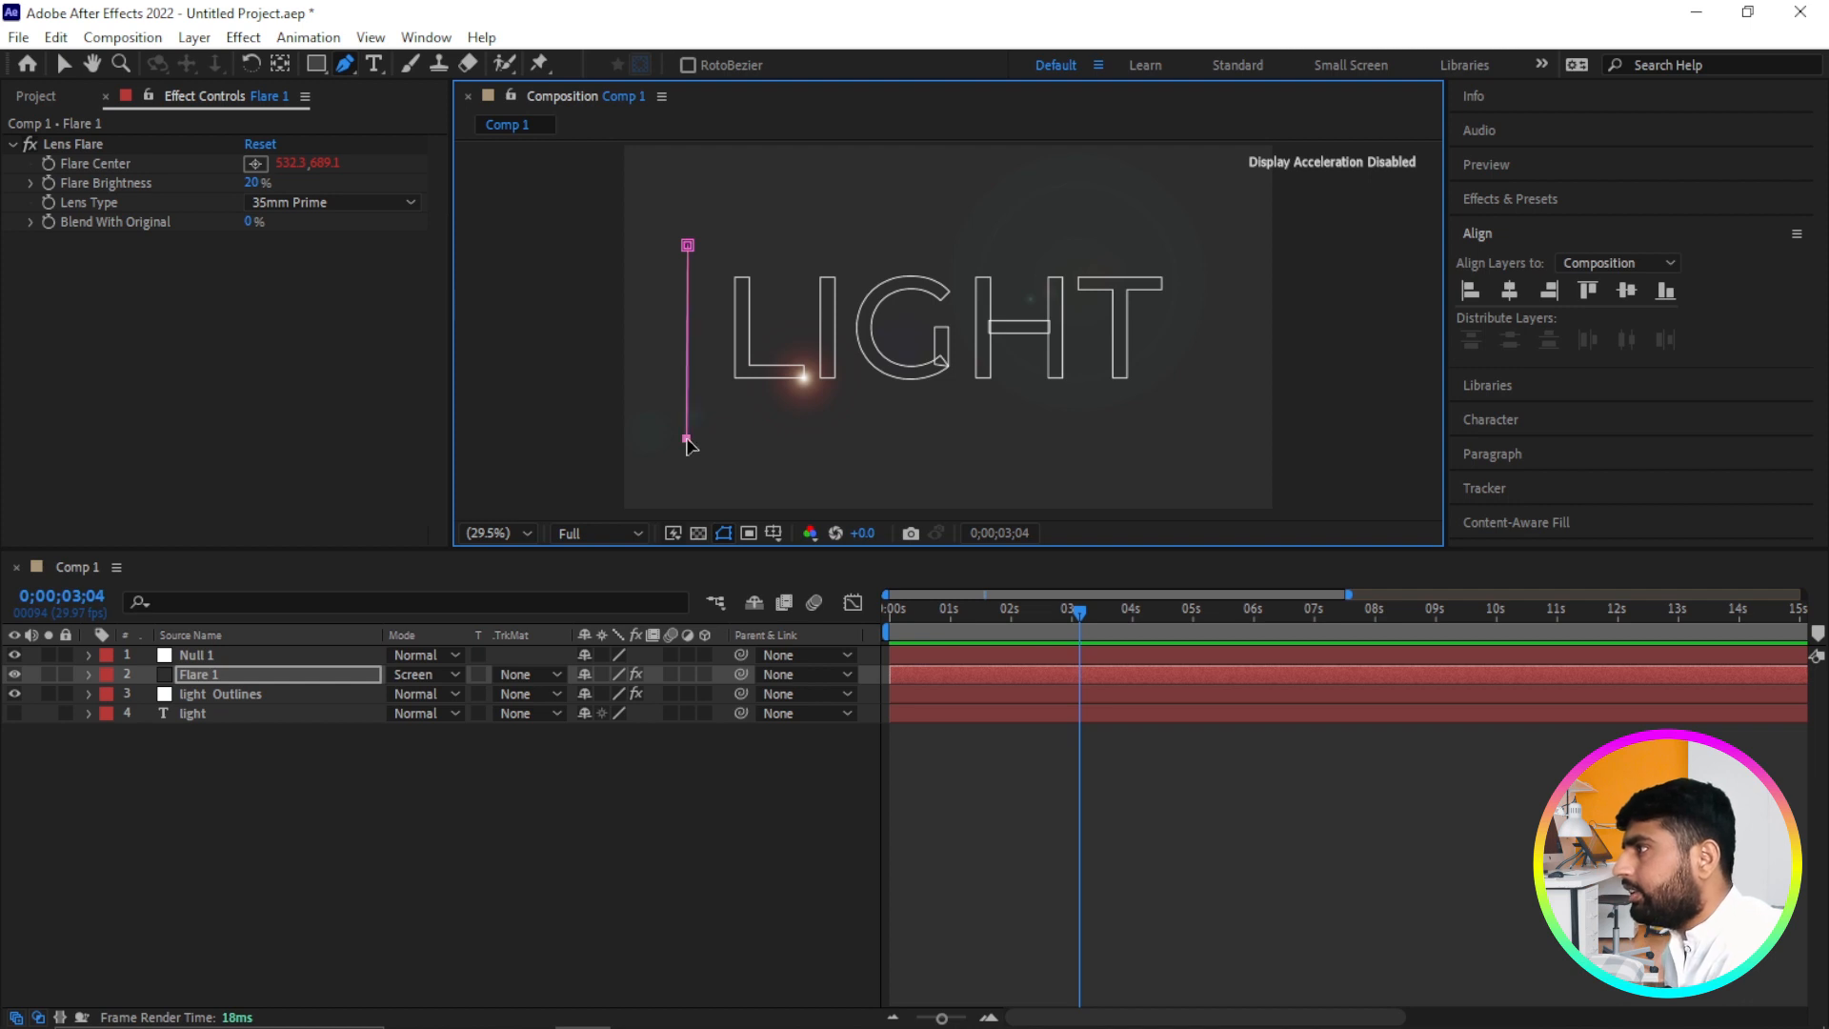
pyautogui.click(825, 458)
pyautogui.click(825, 251)
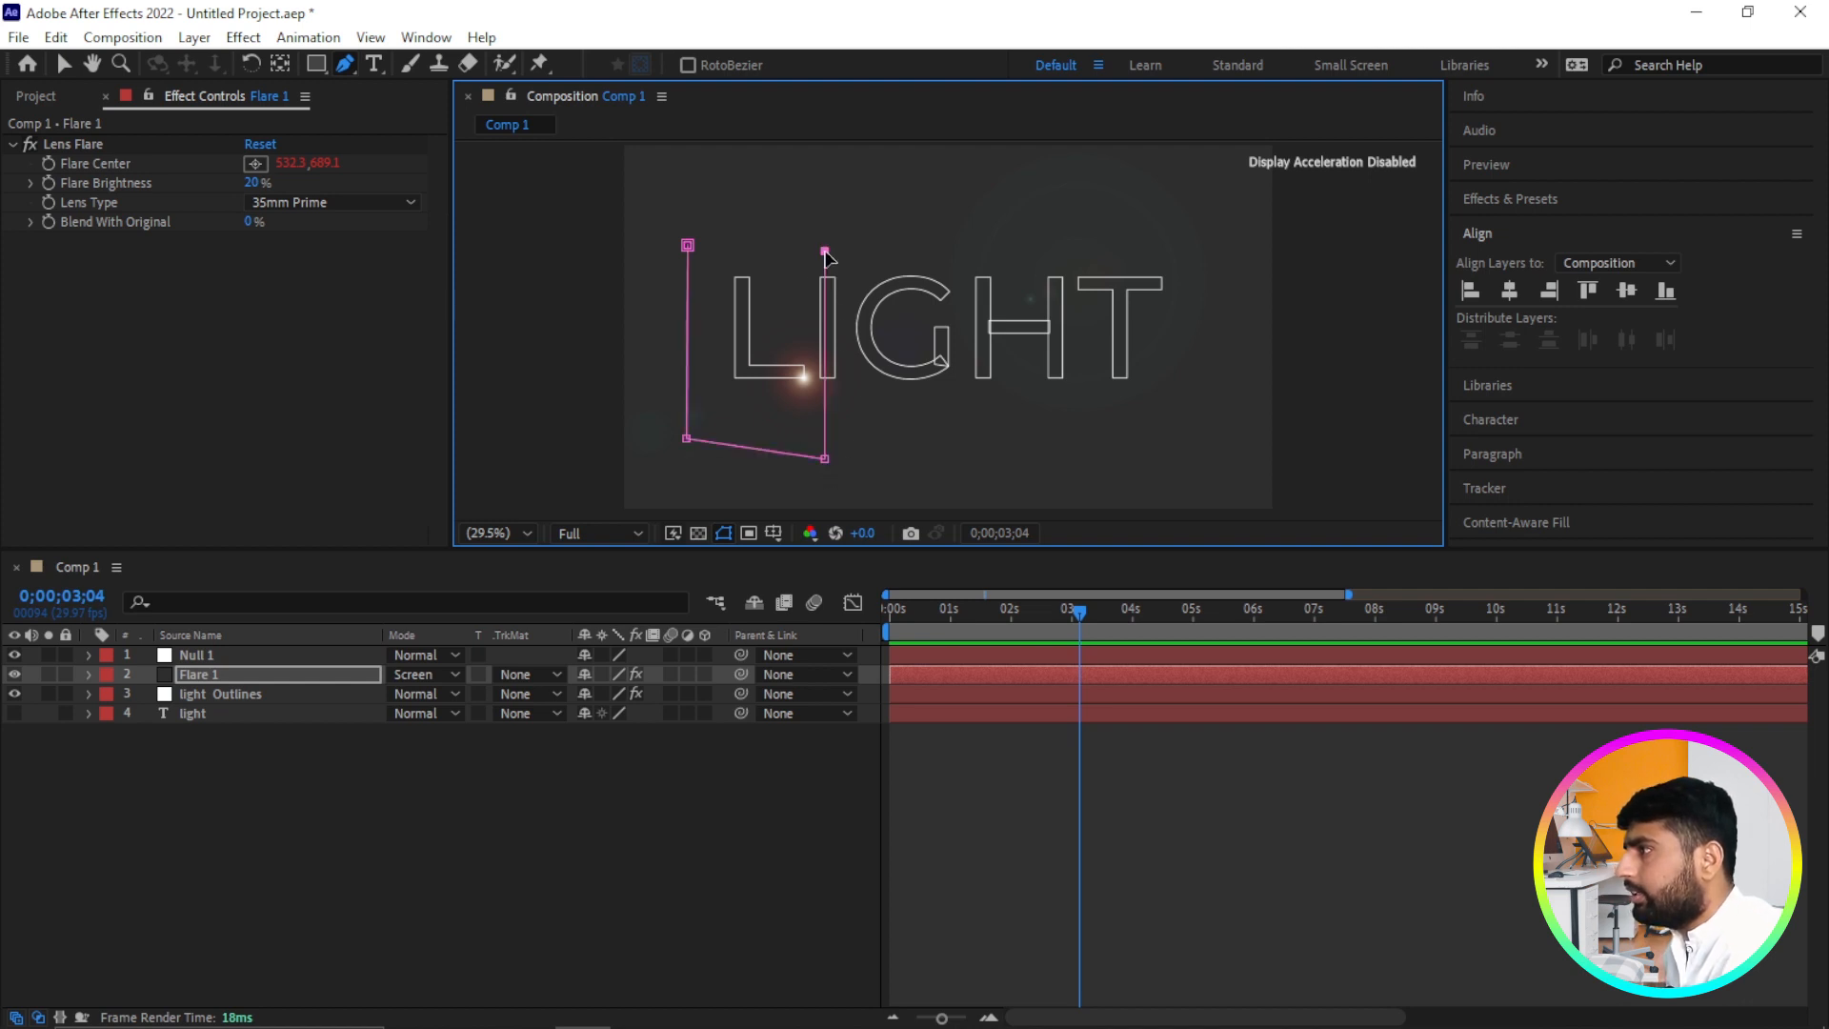
pyautogui.click(688, 245)
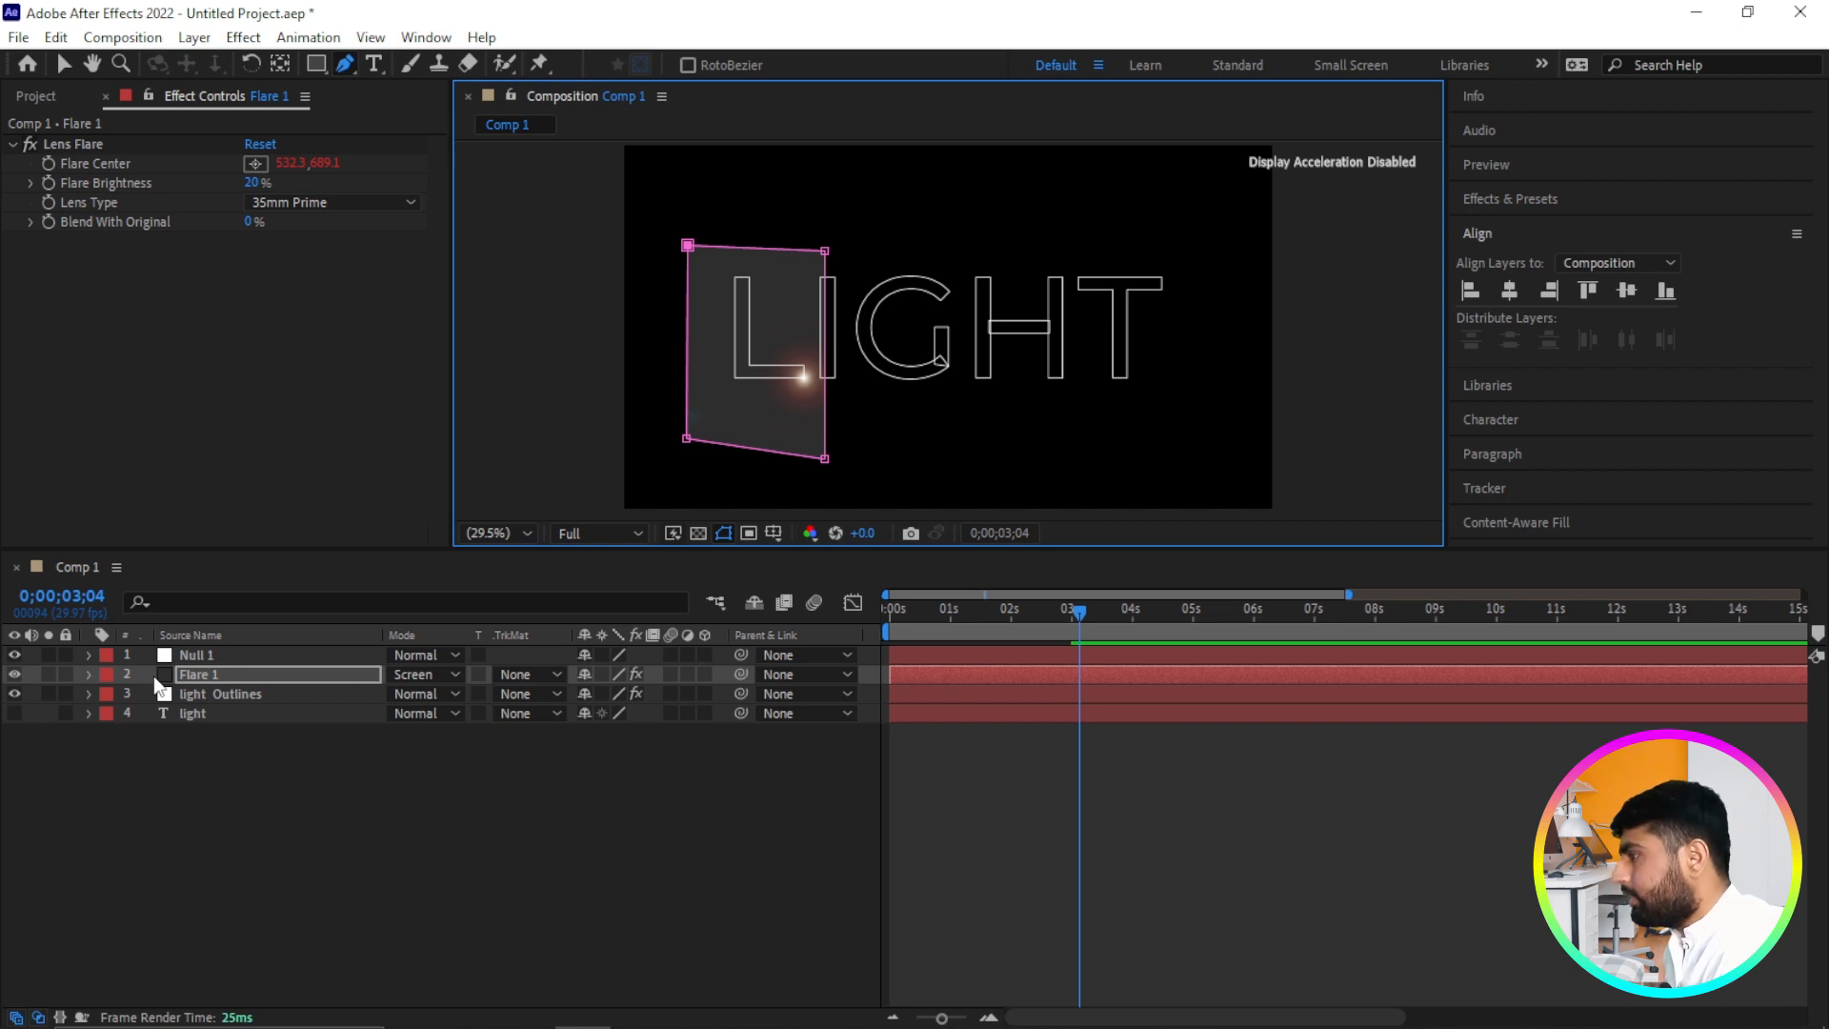
# Set the Mask Feather of Flare 1 to 197 pixels and preview the animation from the start.
pyautogui.press('f')
pyautogui.moveTo(611, 715); pyautogui.dragTo(824, 713)
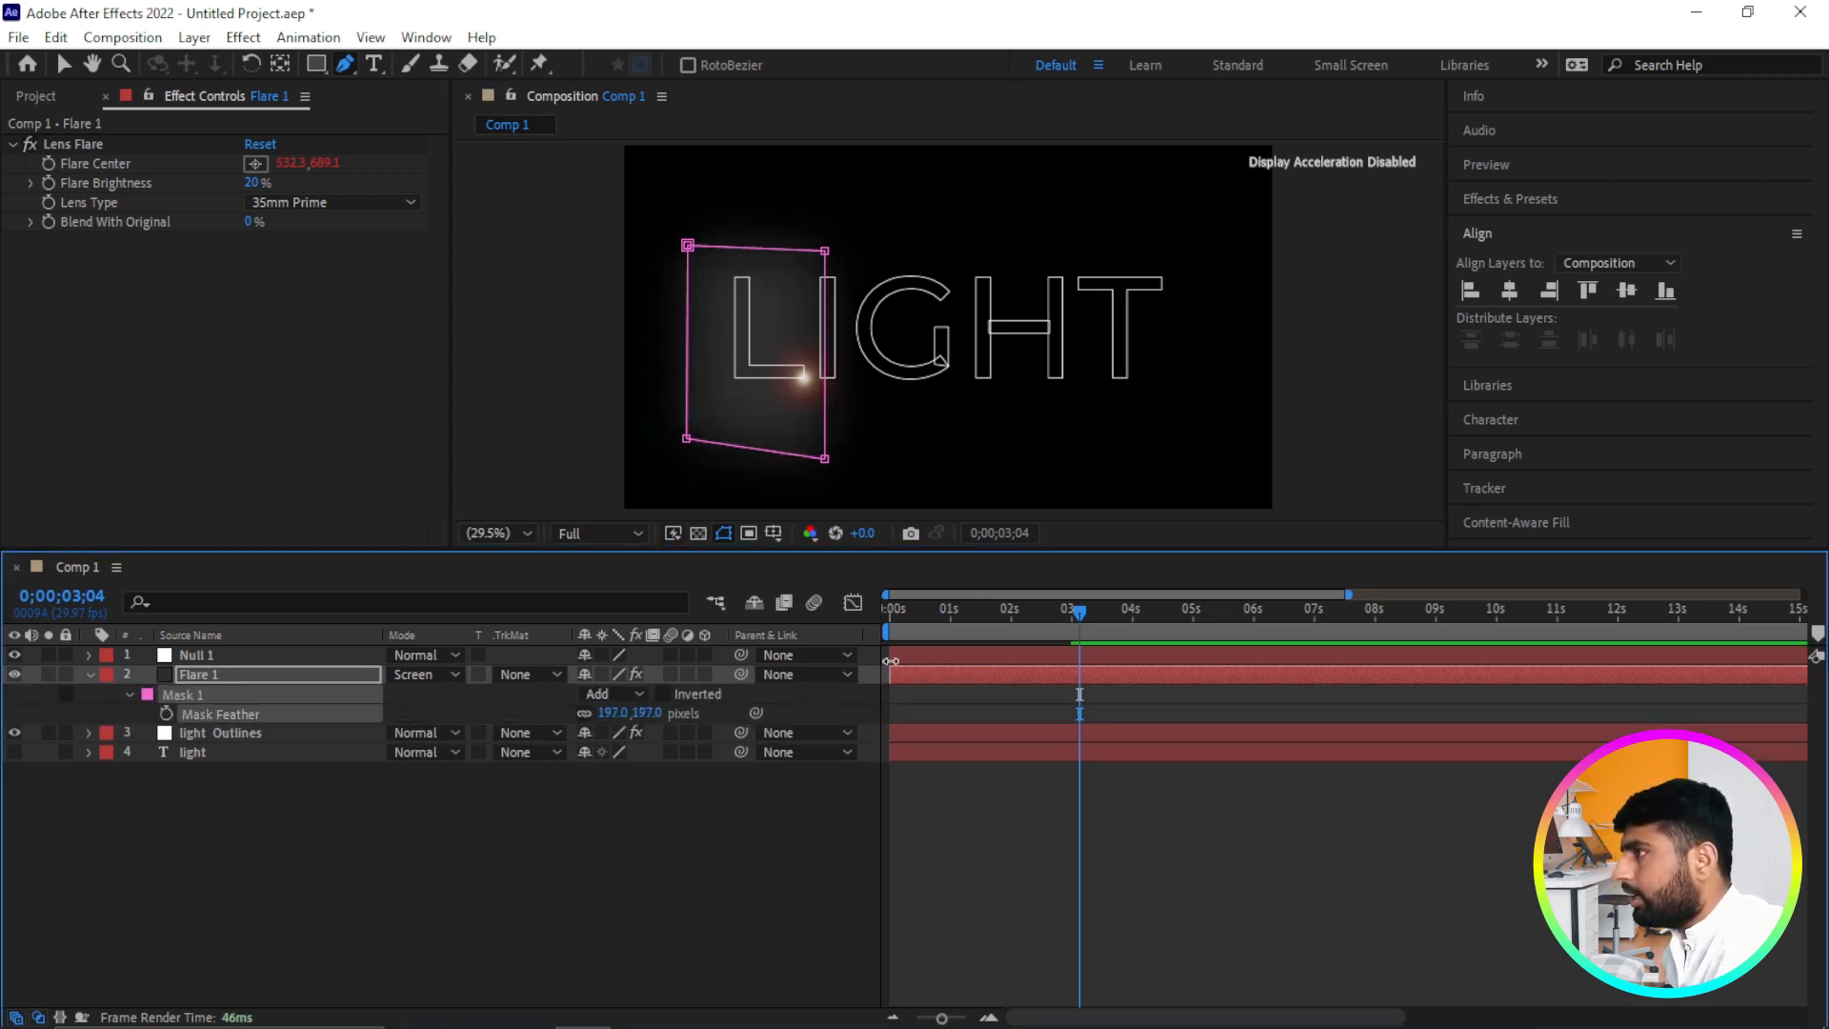
pyautogui.moveTo(1080, 613); pyautogui.dragTo(985, 612)
pyautogui.press('Home')
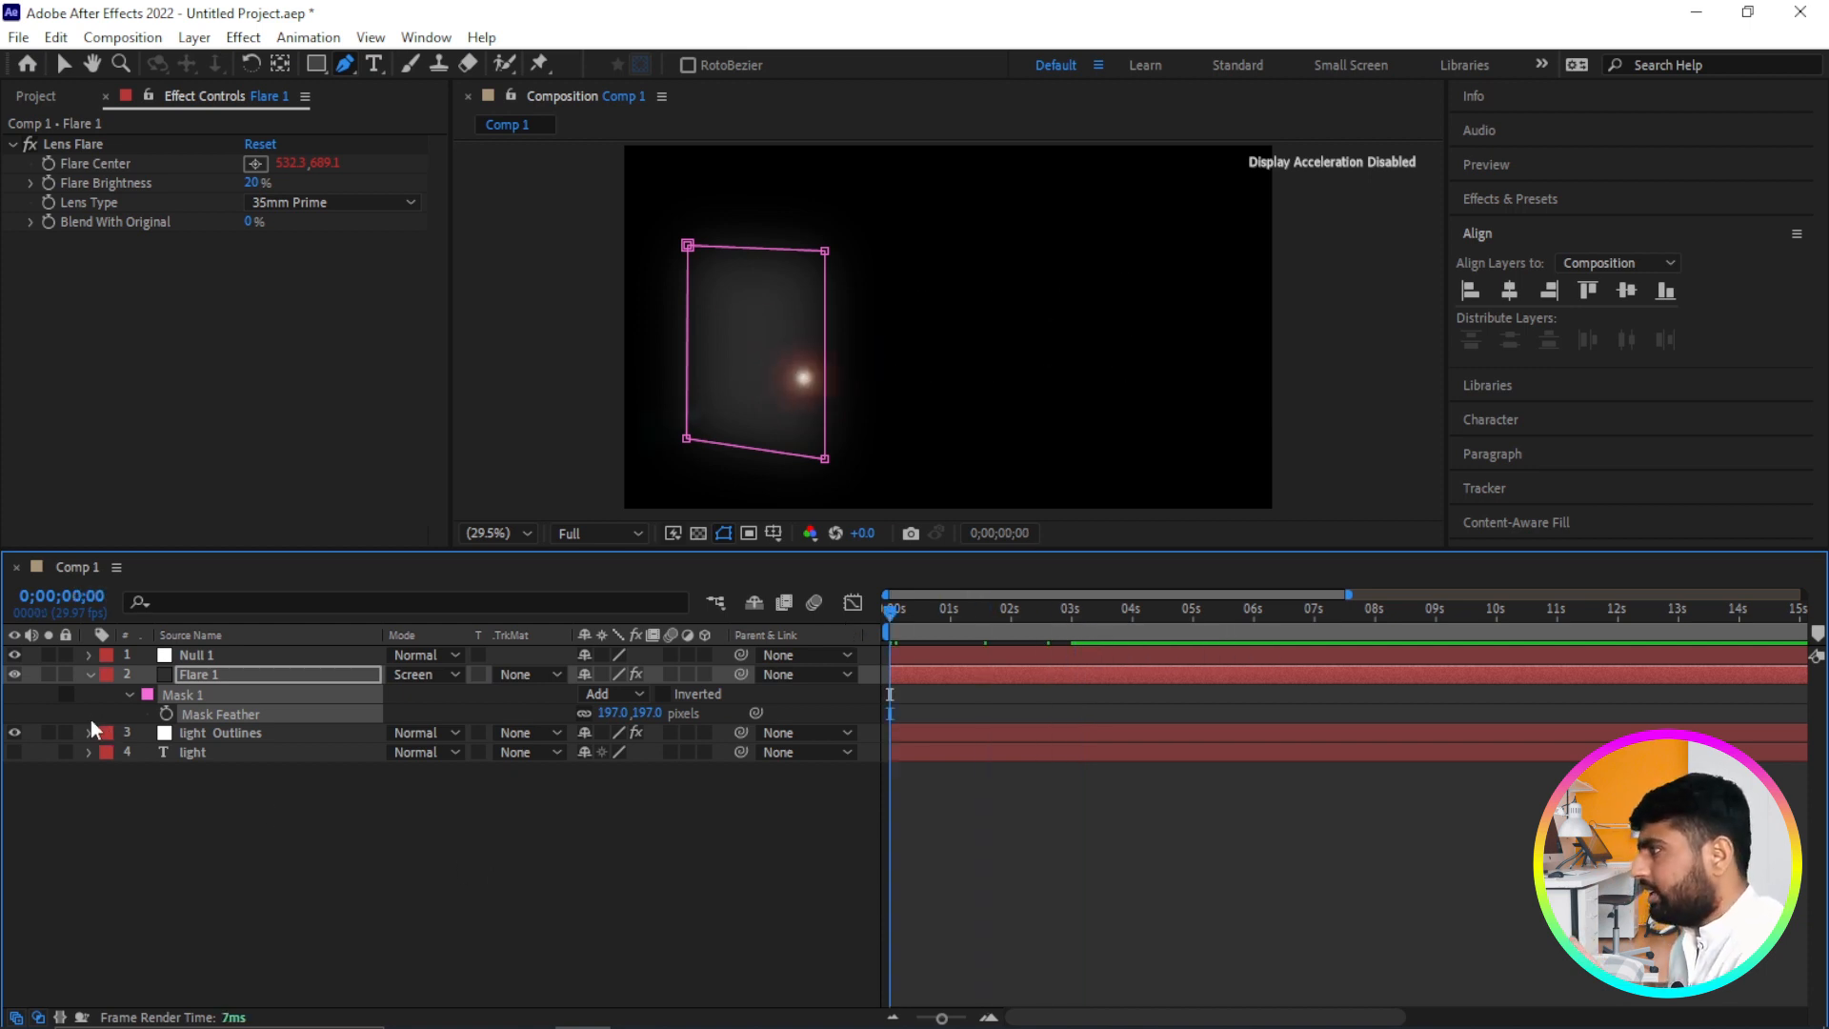
pyautogui.click(91, 675)
pyautogui.press('space')
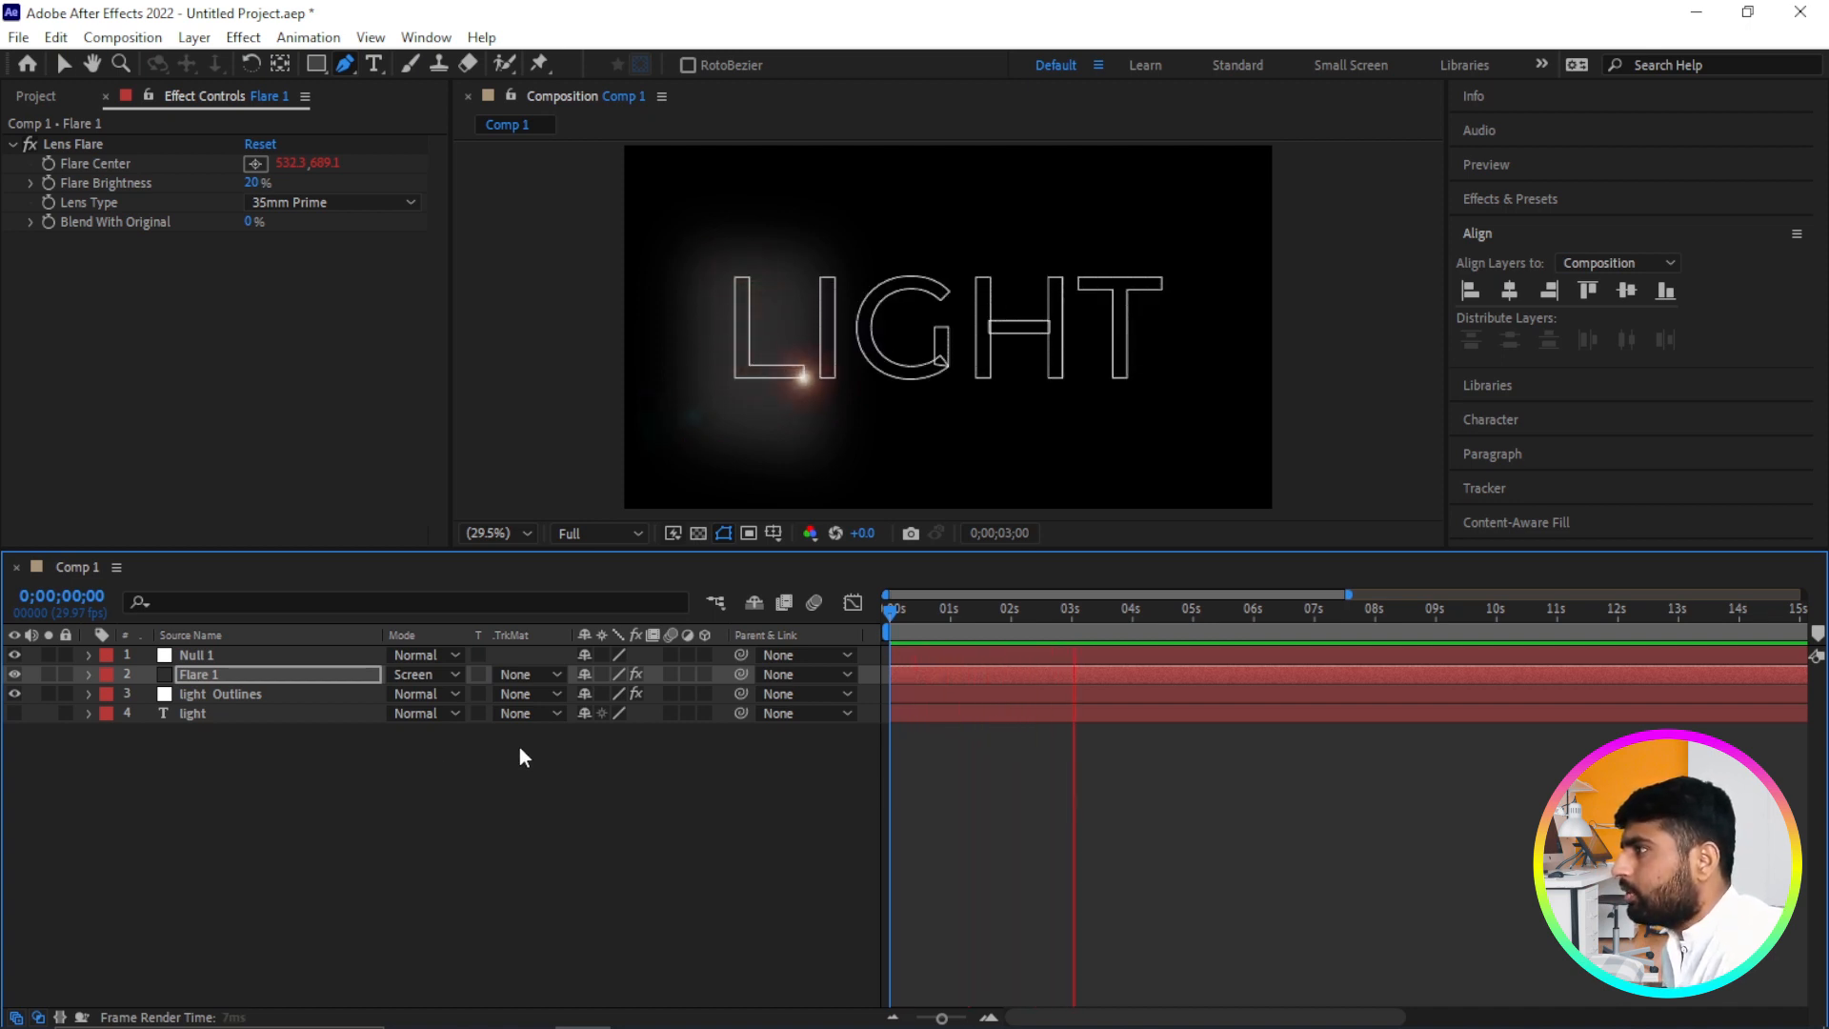
pyautogui.press('space')
# Apply the Curves color correction effect to the Flare 1 layer.
pyautogui.click(242, 674)
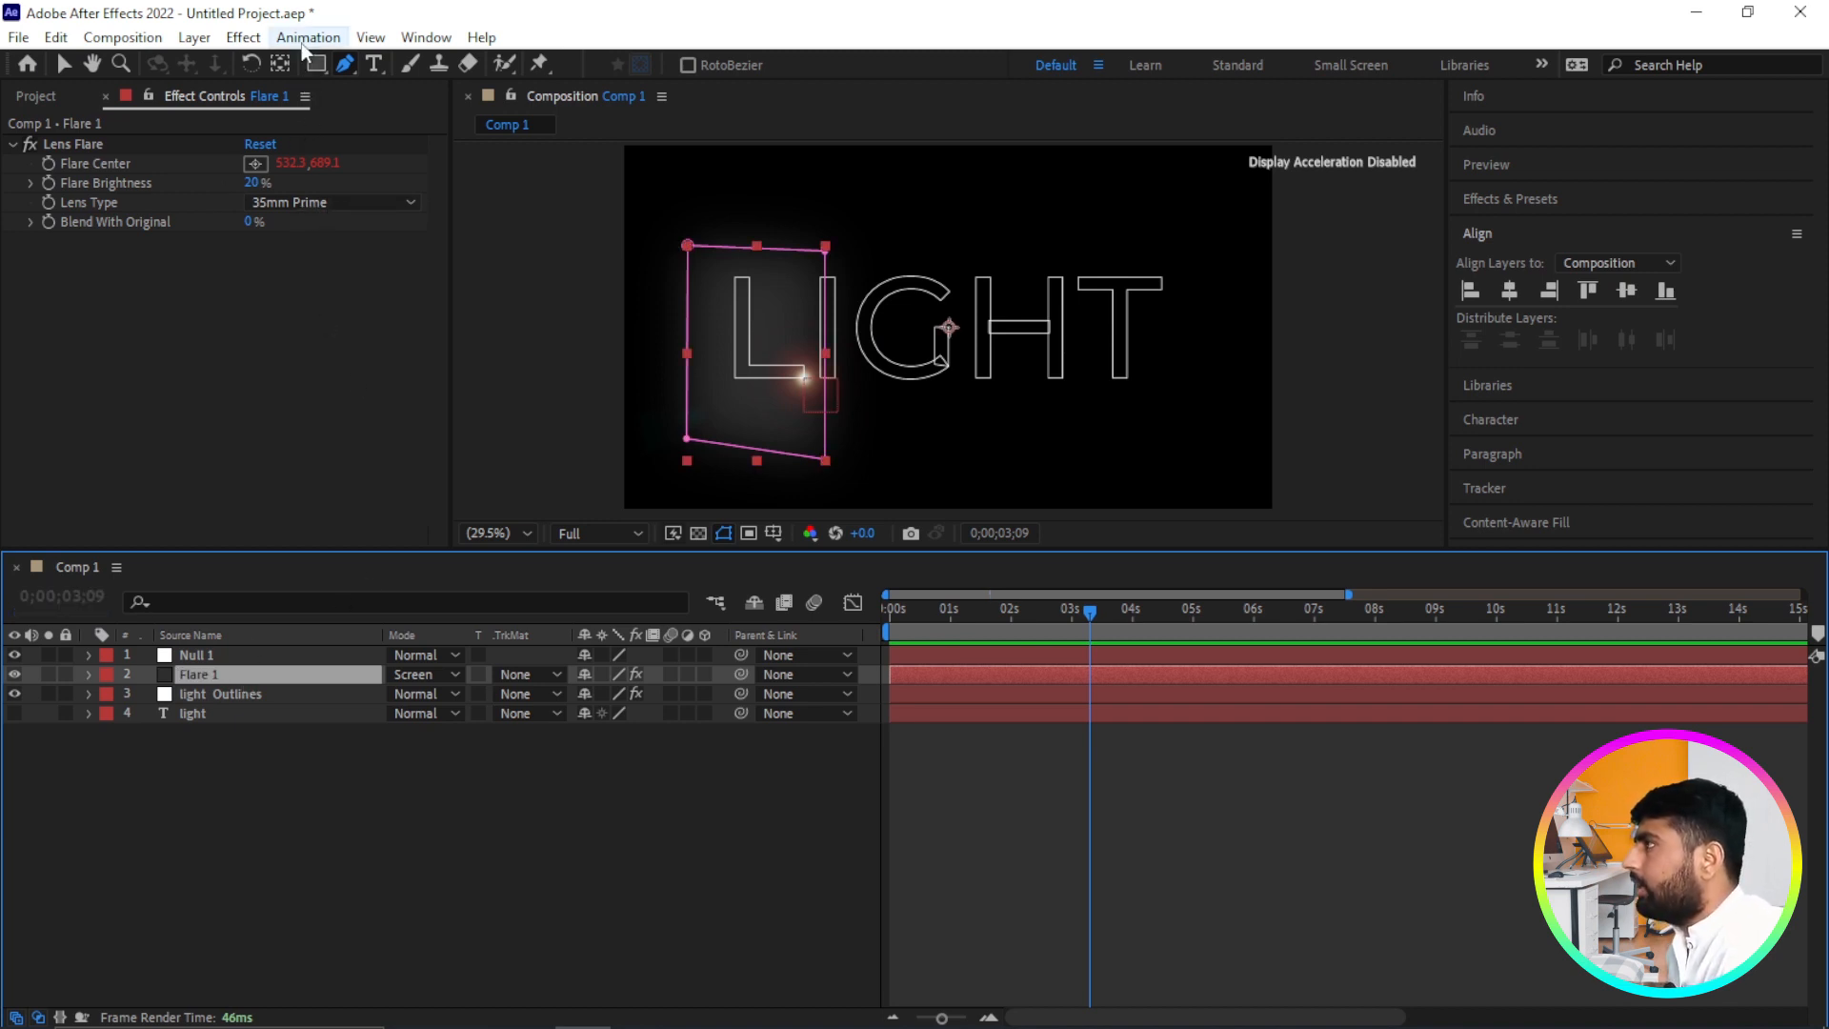
pyautogui.click(243, 37)
pyautogui.moveTo(307, 37)
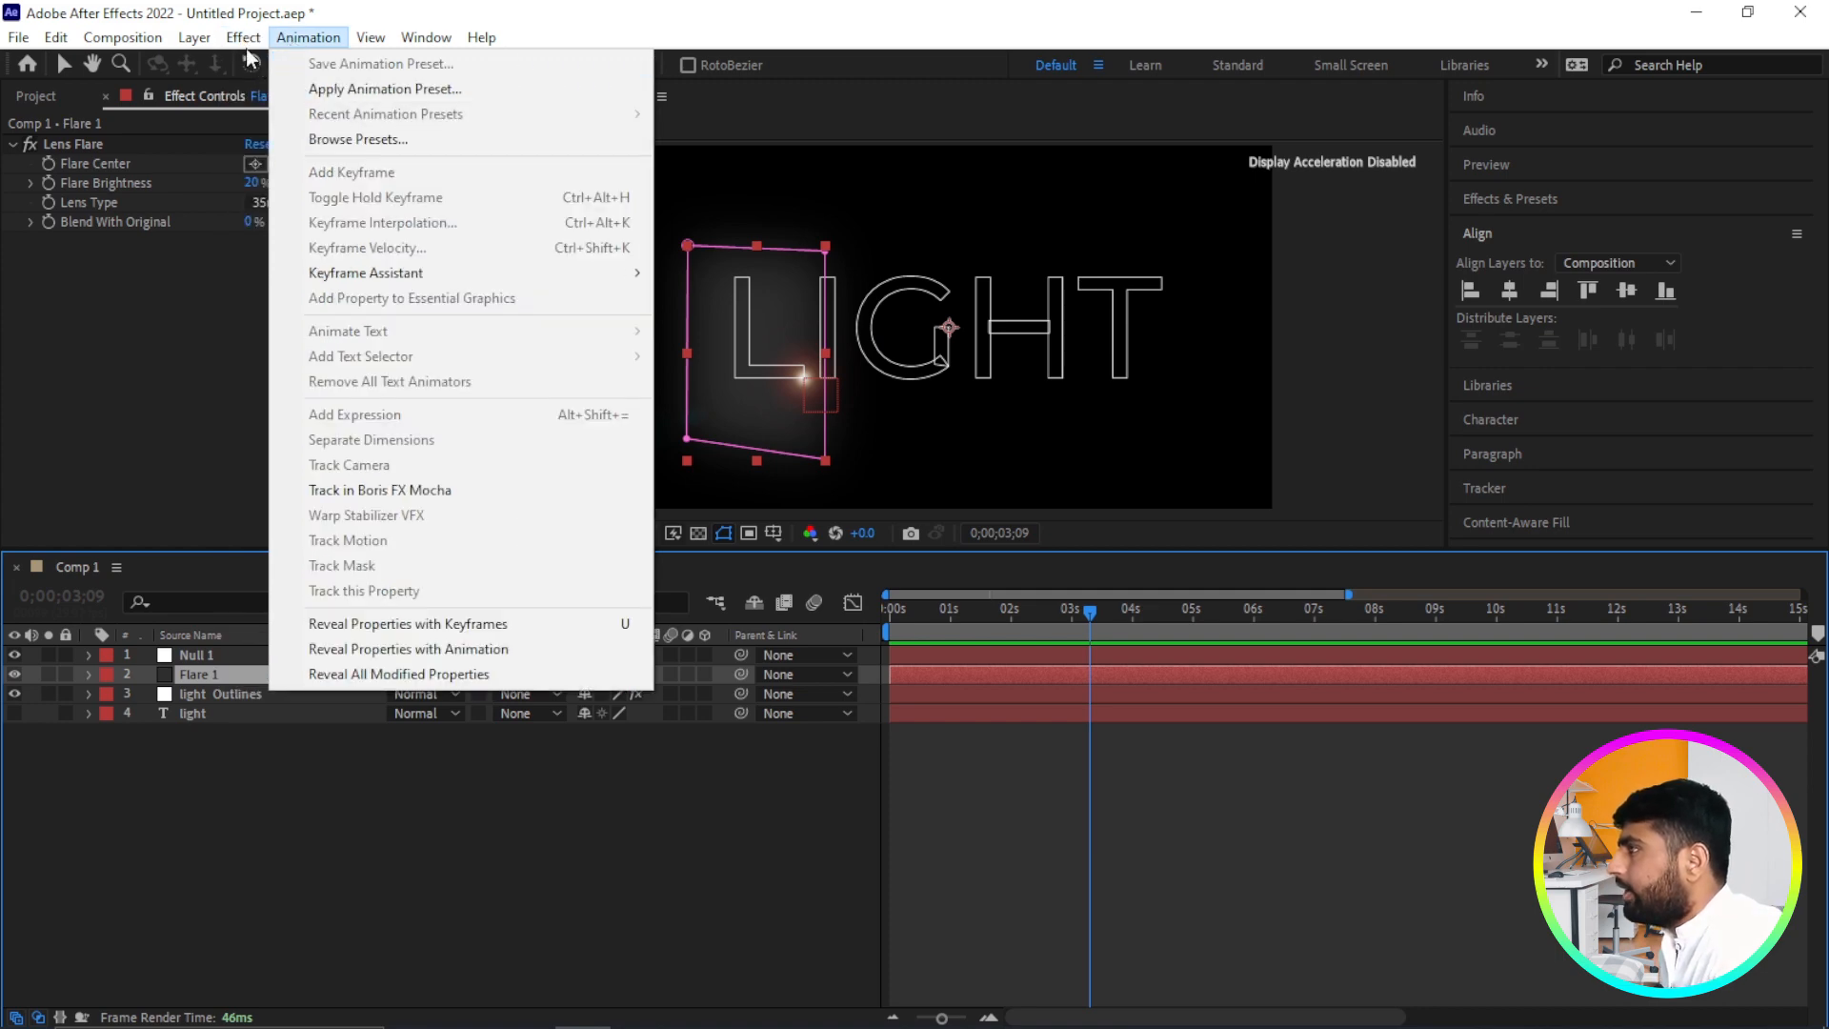
pyautogui.moveTo(243, 37)
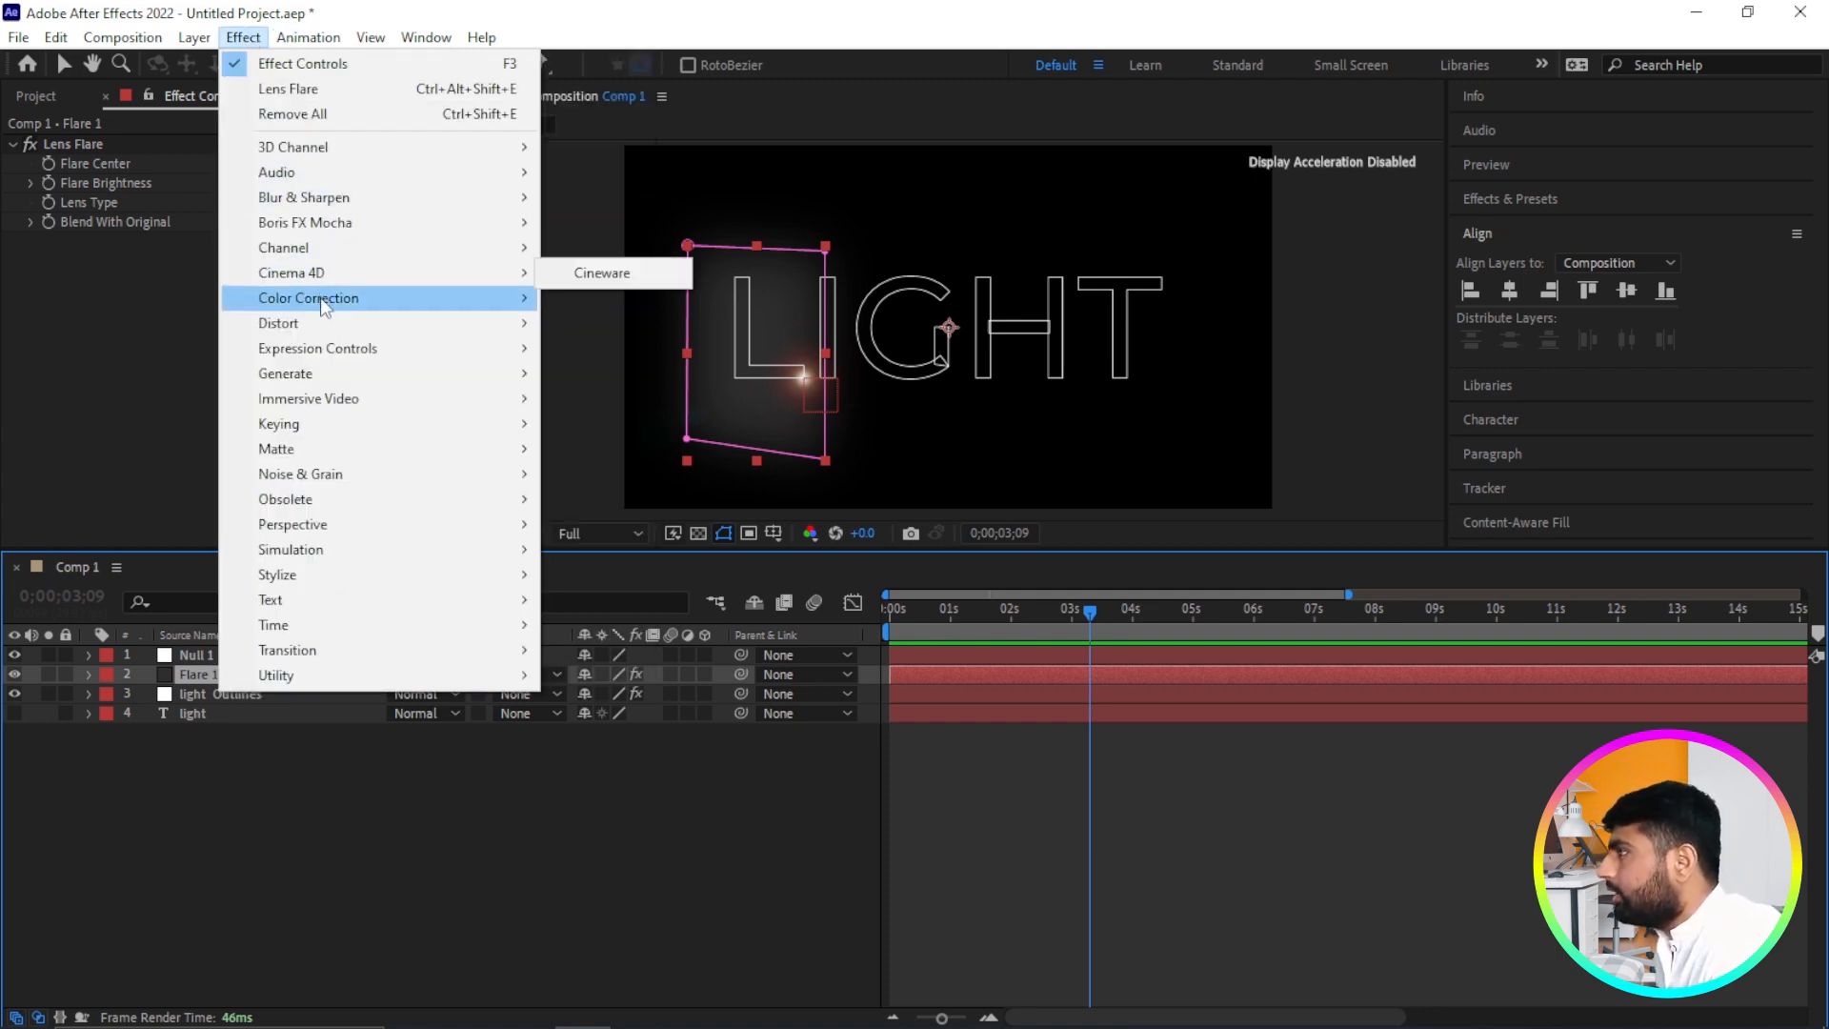
pyautogui.moveTo(450, 300)
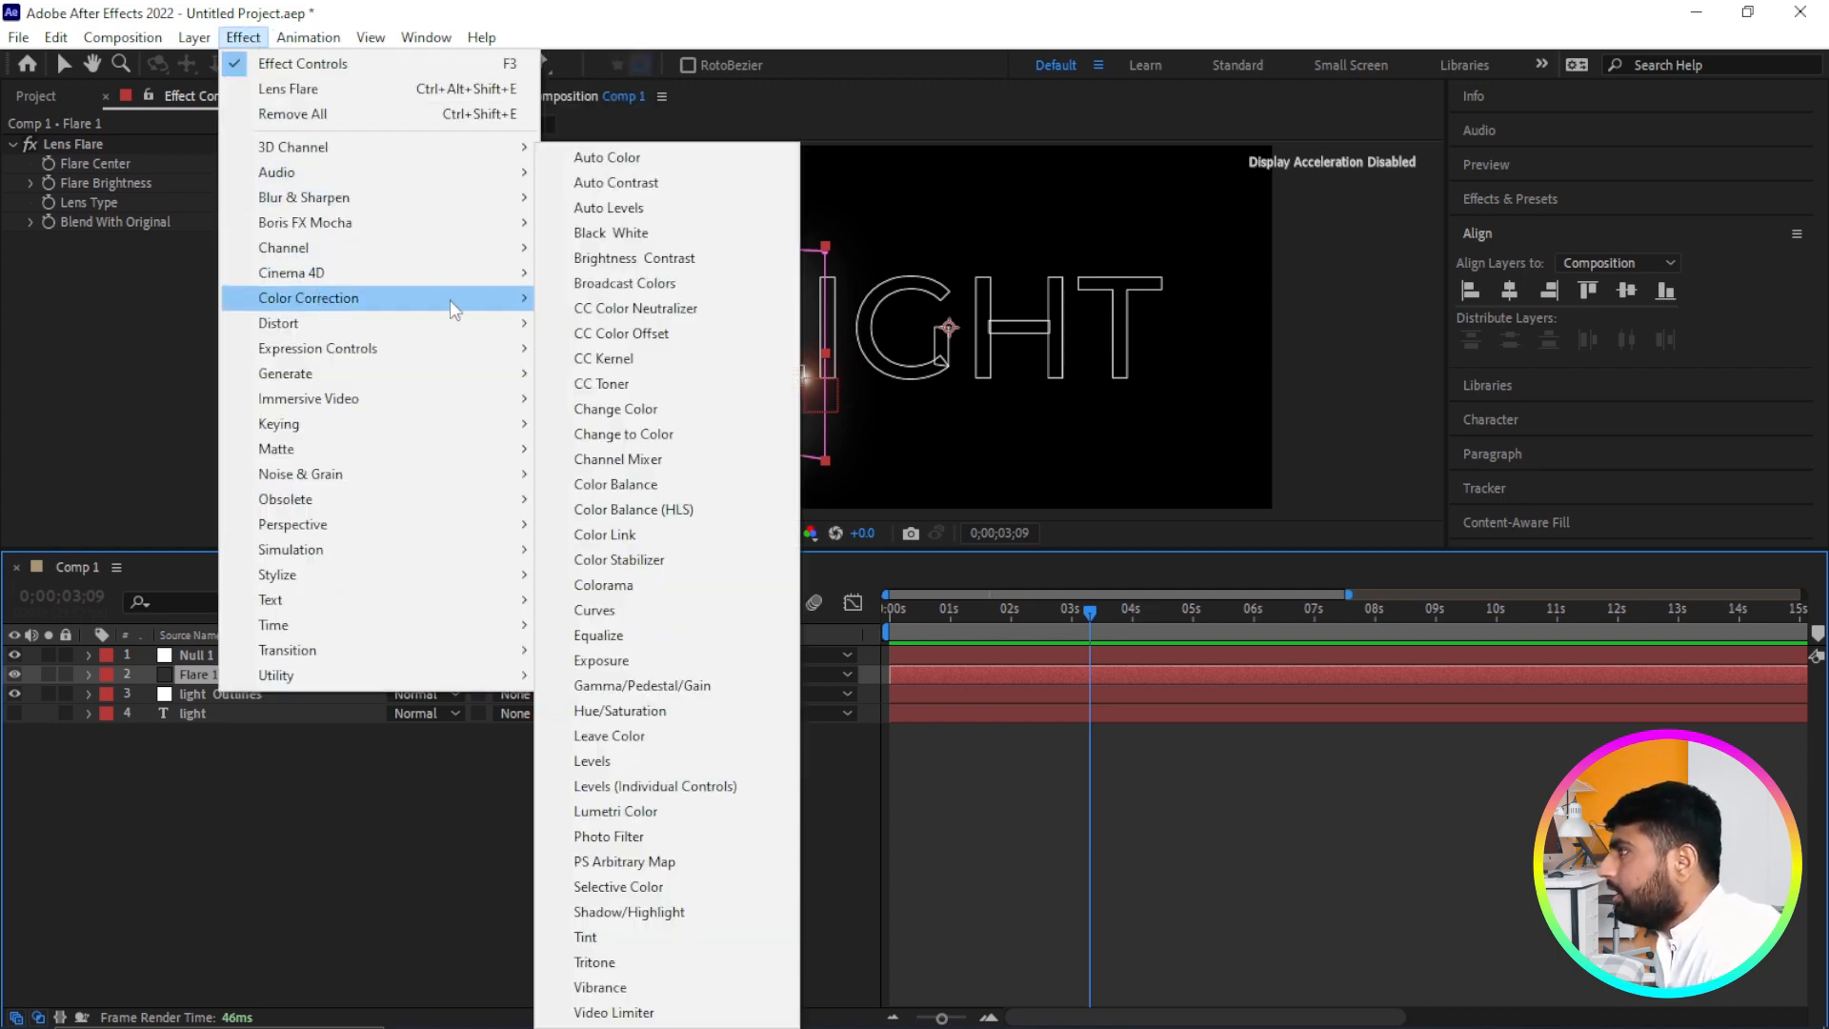
pyautogui.click(627, 610)
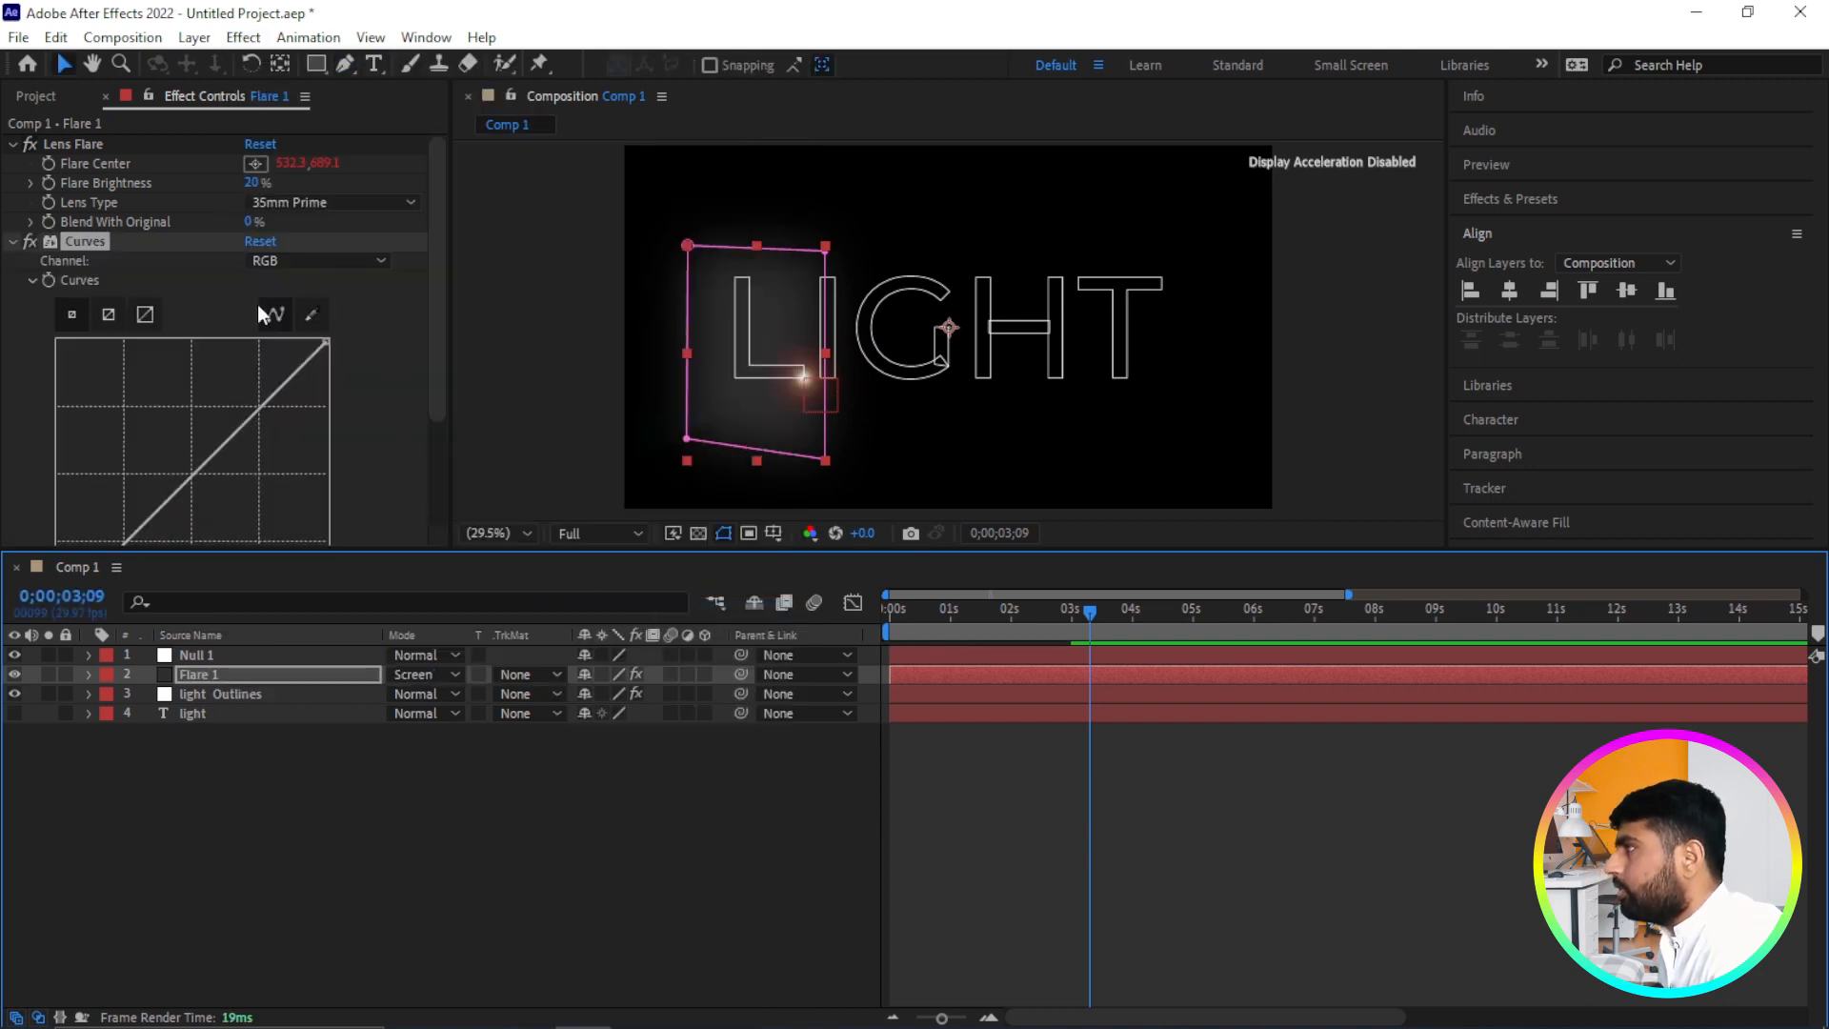
# Raise the middle of the Red channel curve on Flare 1 to tint it red, and scrub back to the start.
pyautogui.click(328, 255)
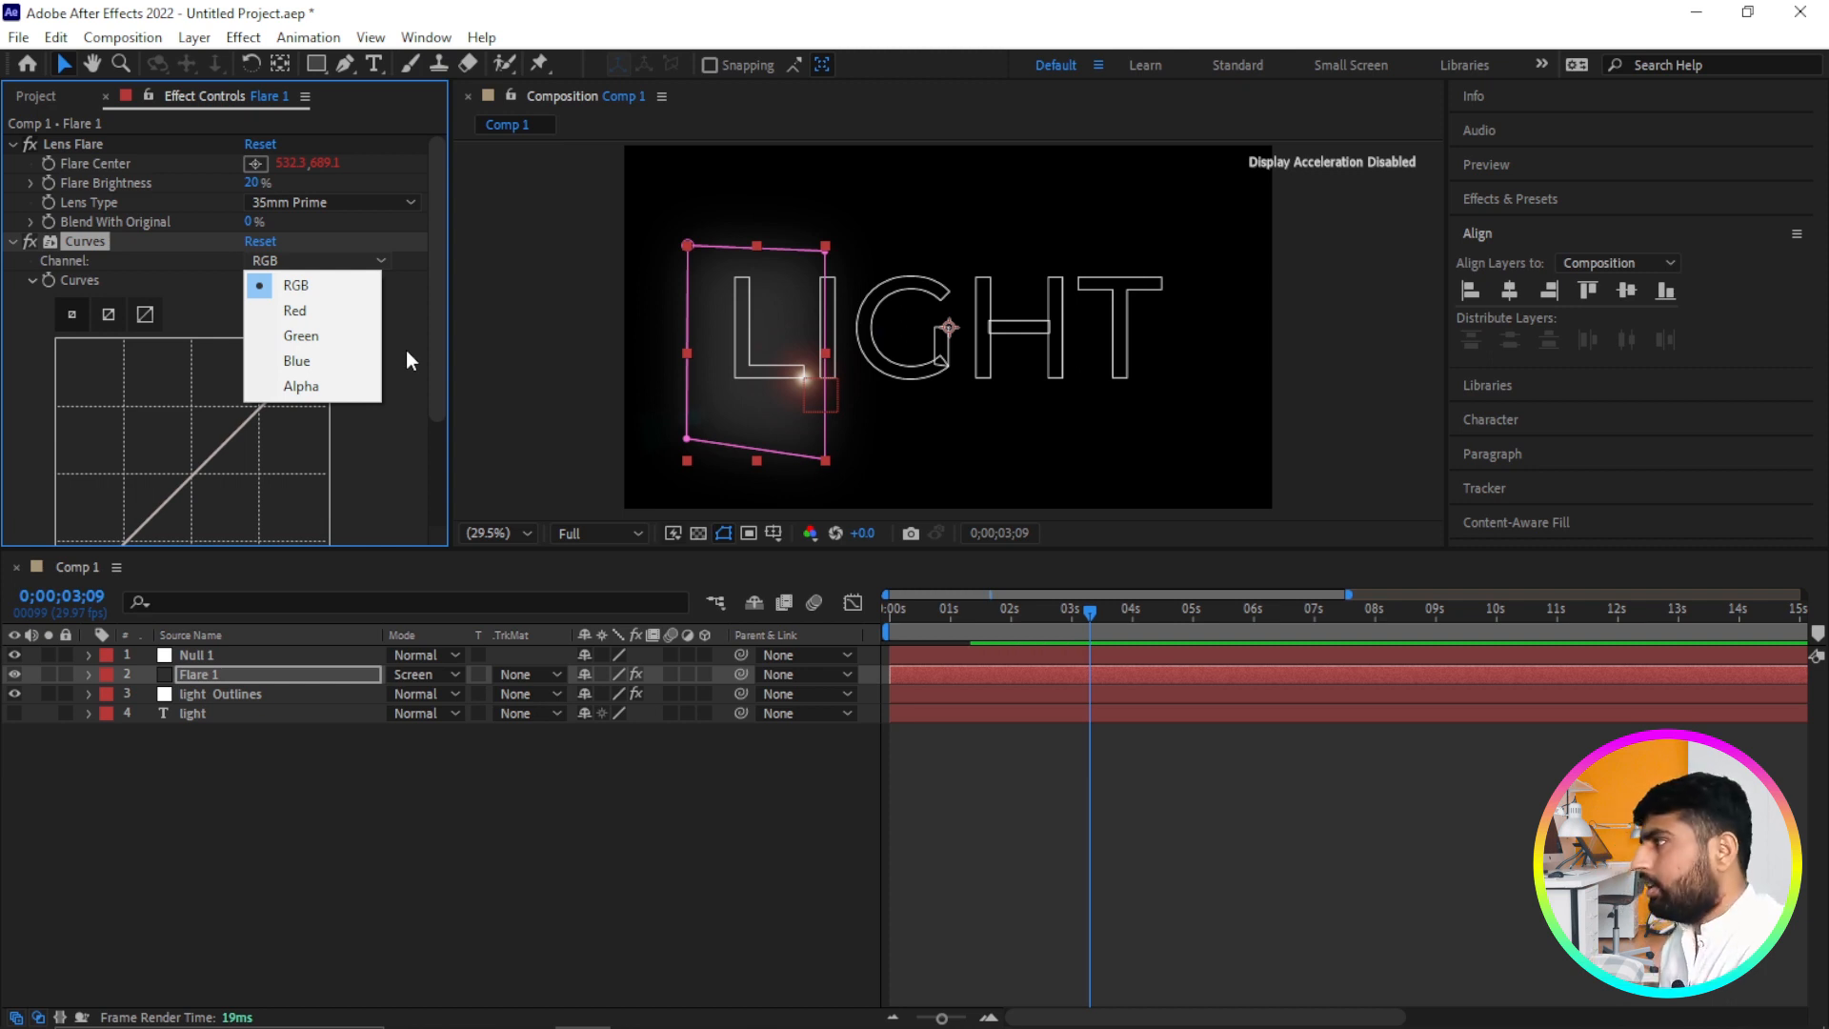
pyautogui.click(329, 311)
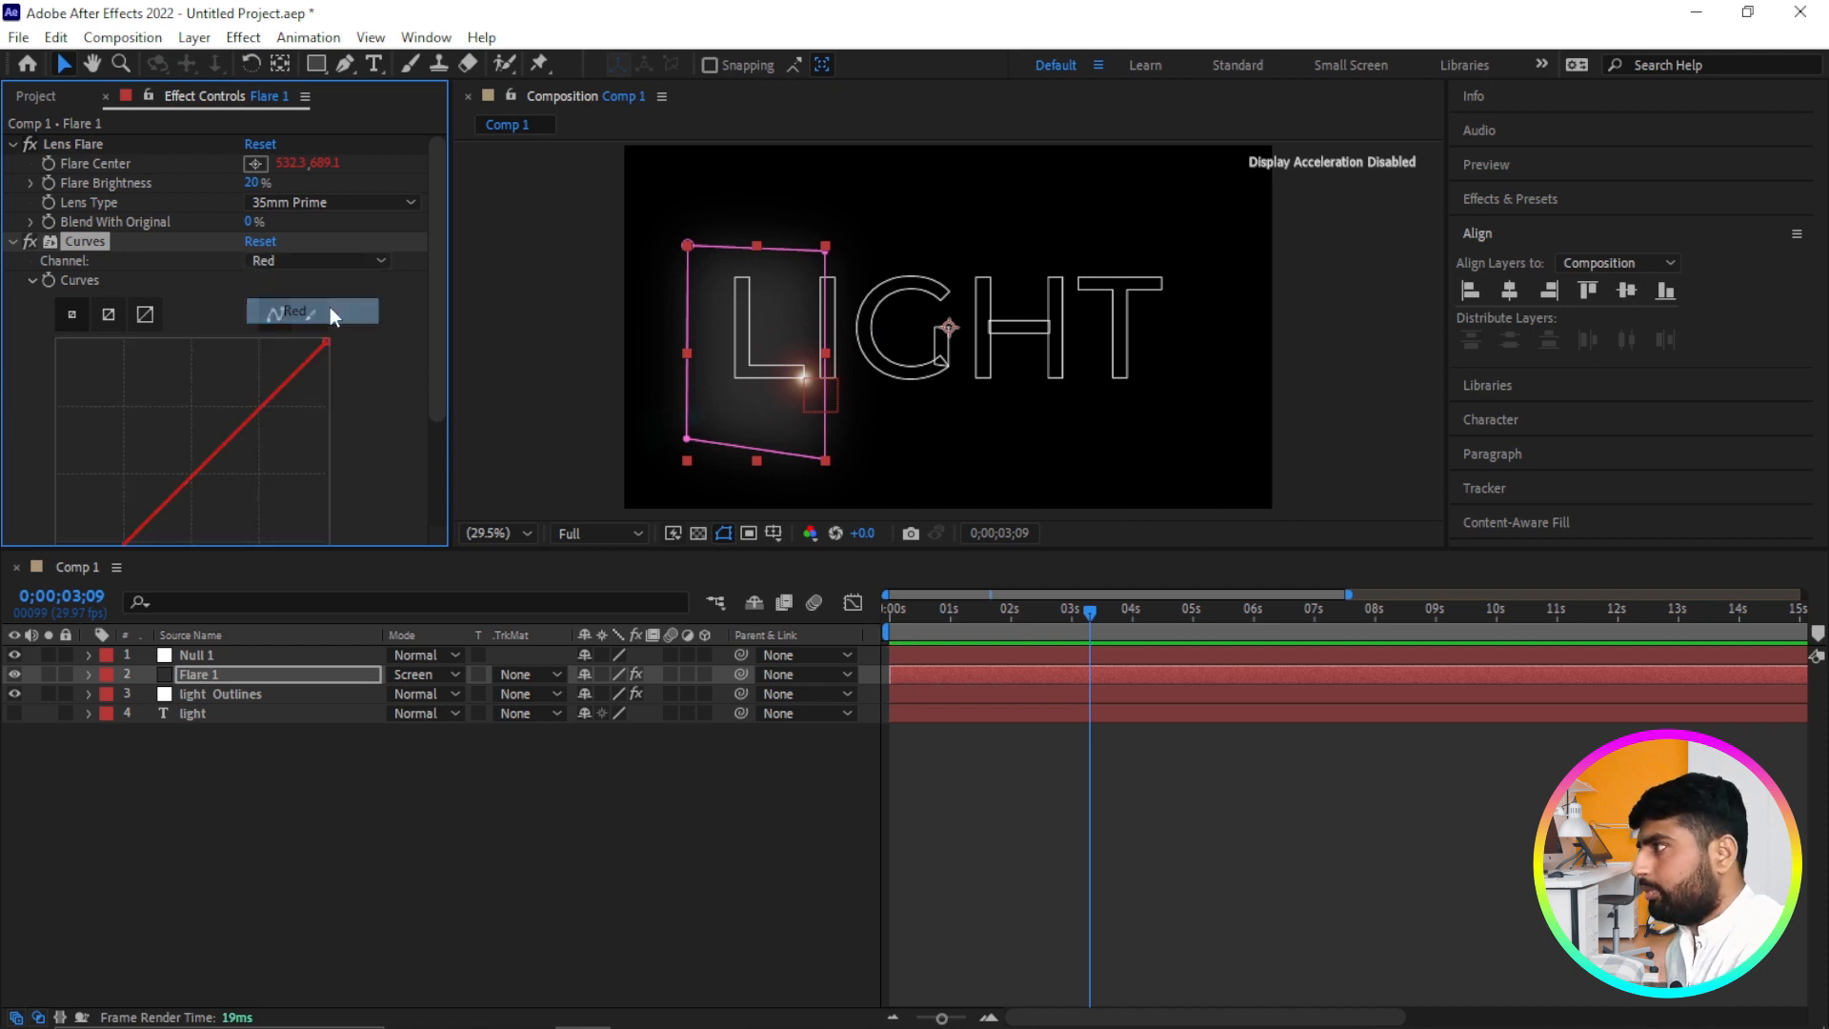
pyautogui.scroll(-3, 374, 376)
pyautogui.moveTo(191, 374)
pyautogui.mouseDown()
pyautogui.moveTo(216, 391)
pyautogui.moveTo(171, 340)
pyautogui.moveTo(242, 380)
pyautogui.moveTo(171, 347)
pyautogui.mouseUp()
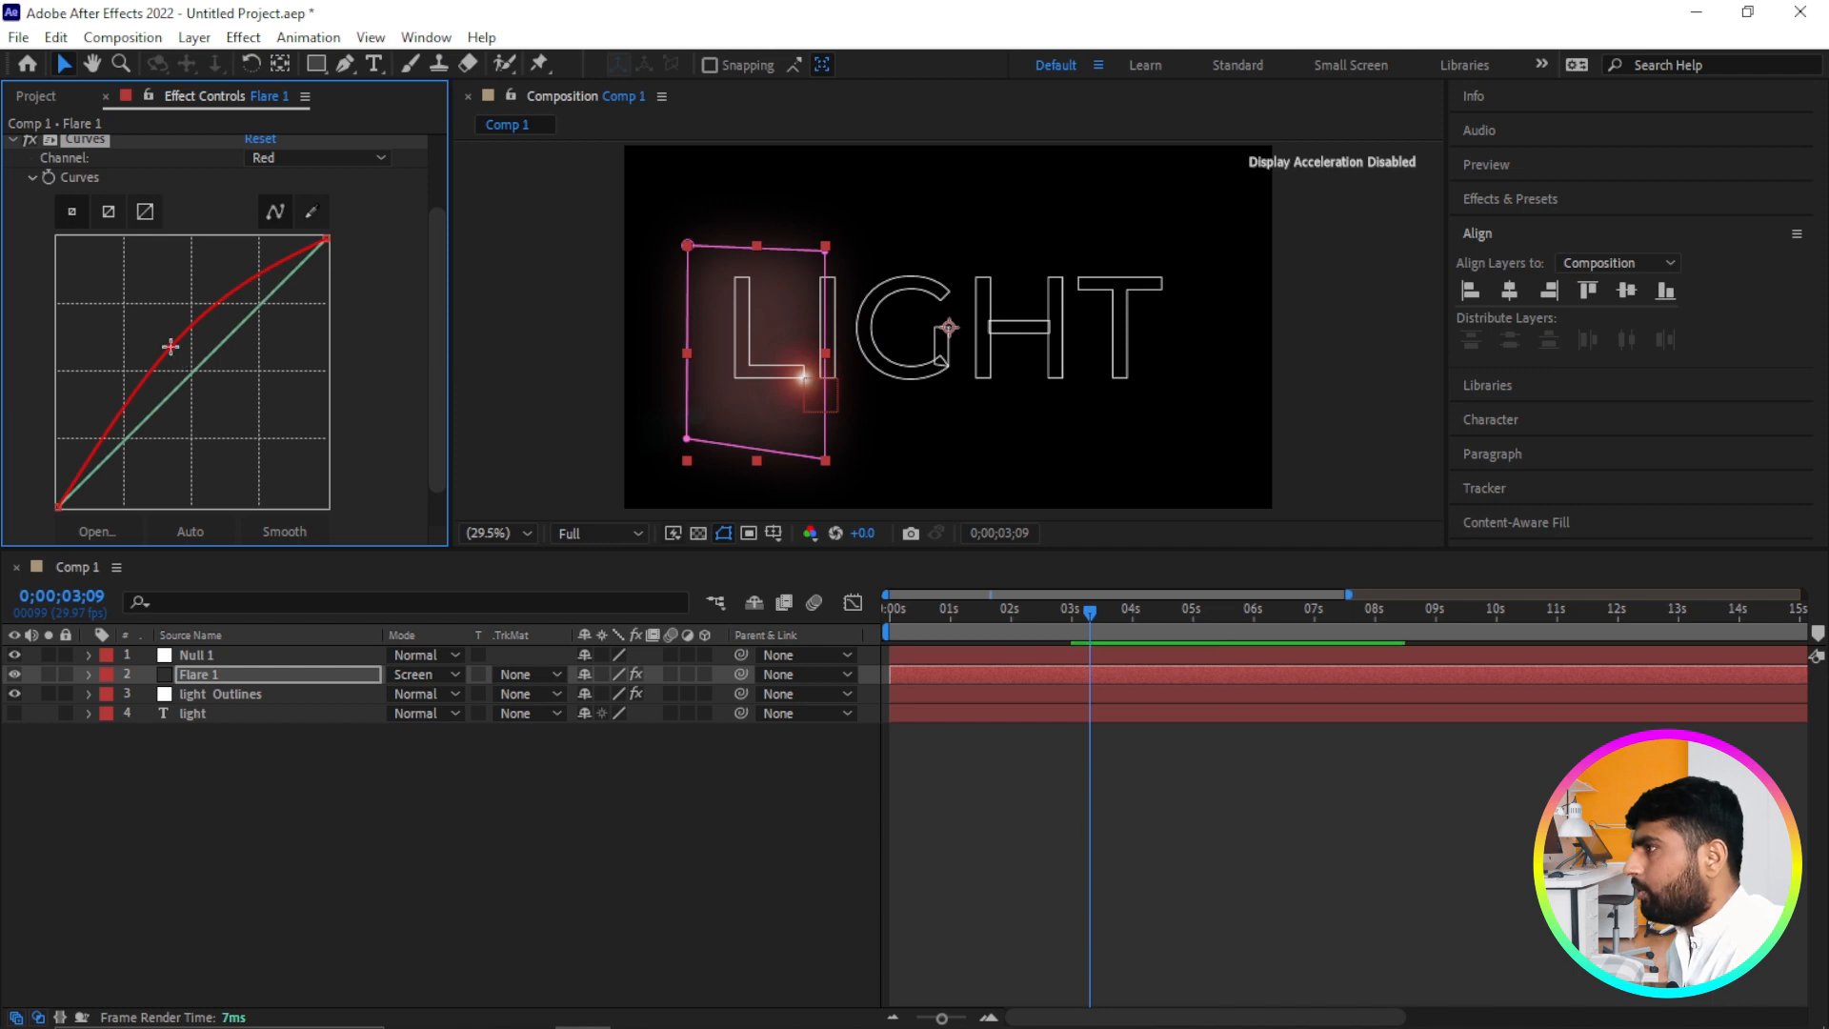
pyautogui.click(556, 796)
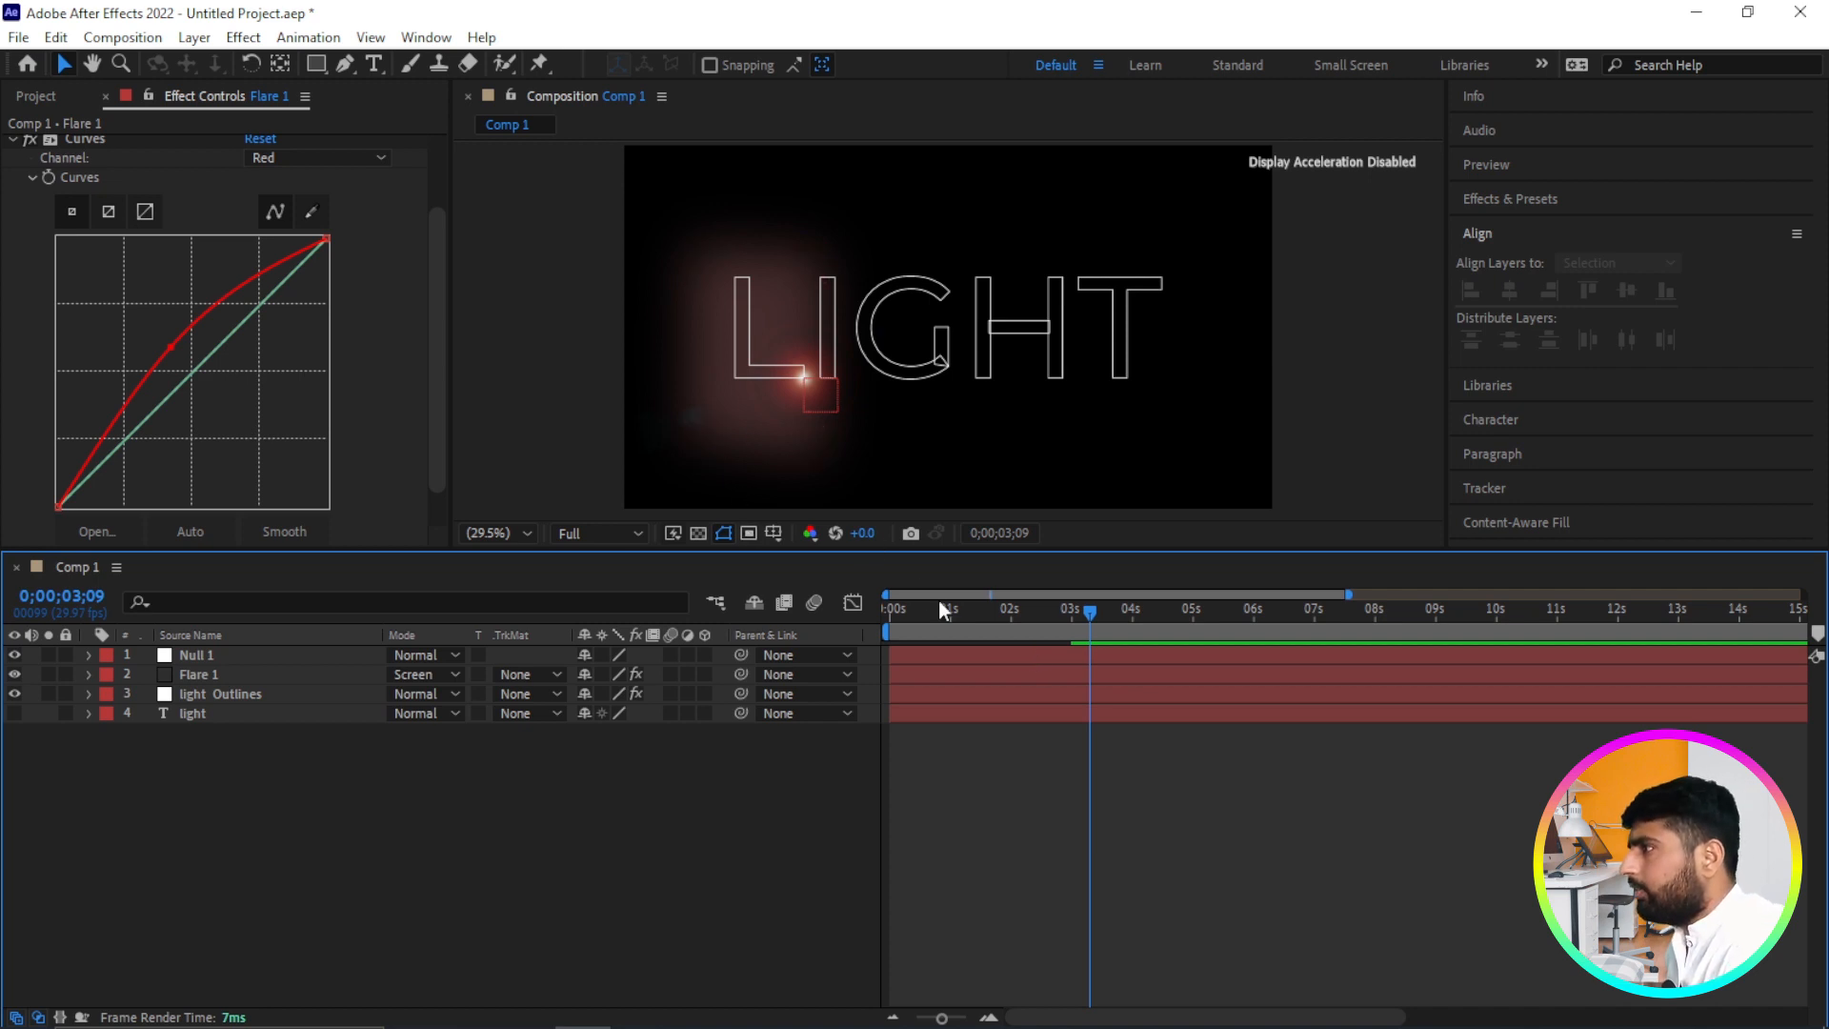
pyautogui.moveTo(1090, 610); pyautogui.dragTo(790, 636)
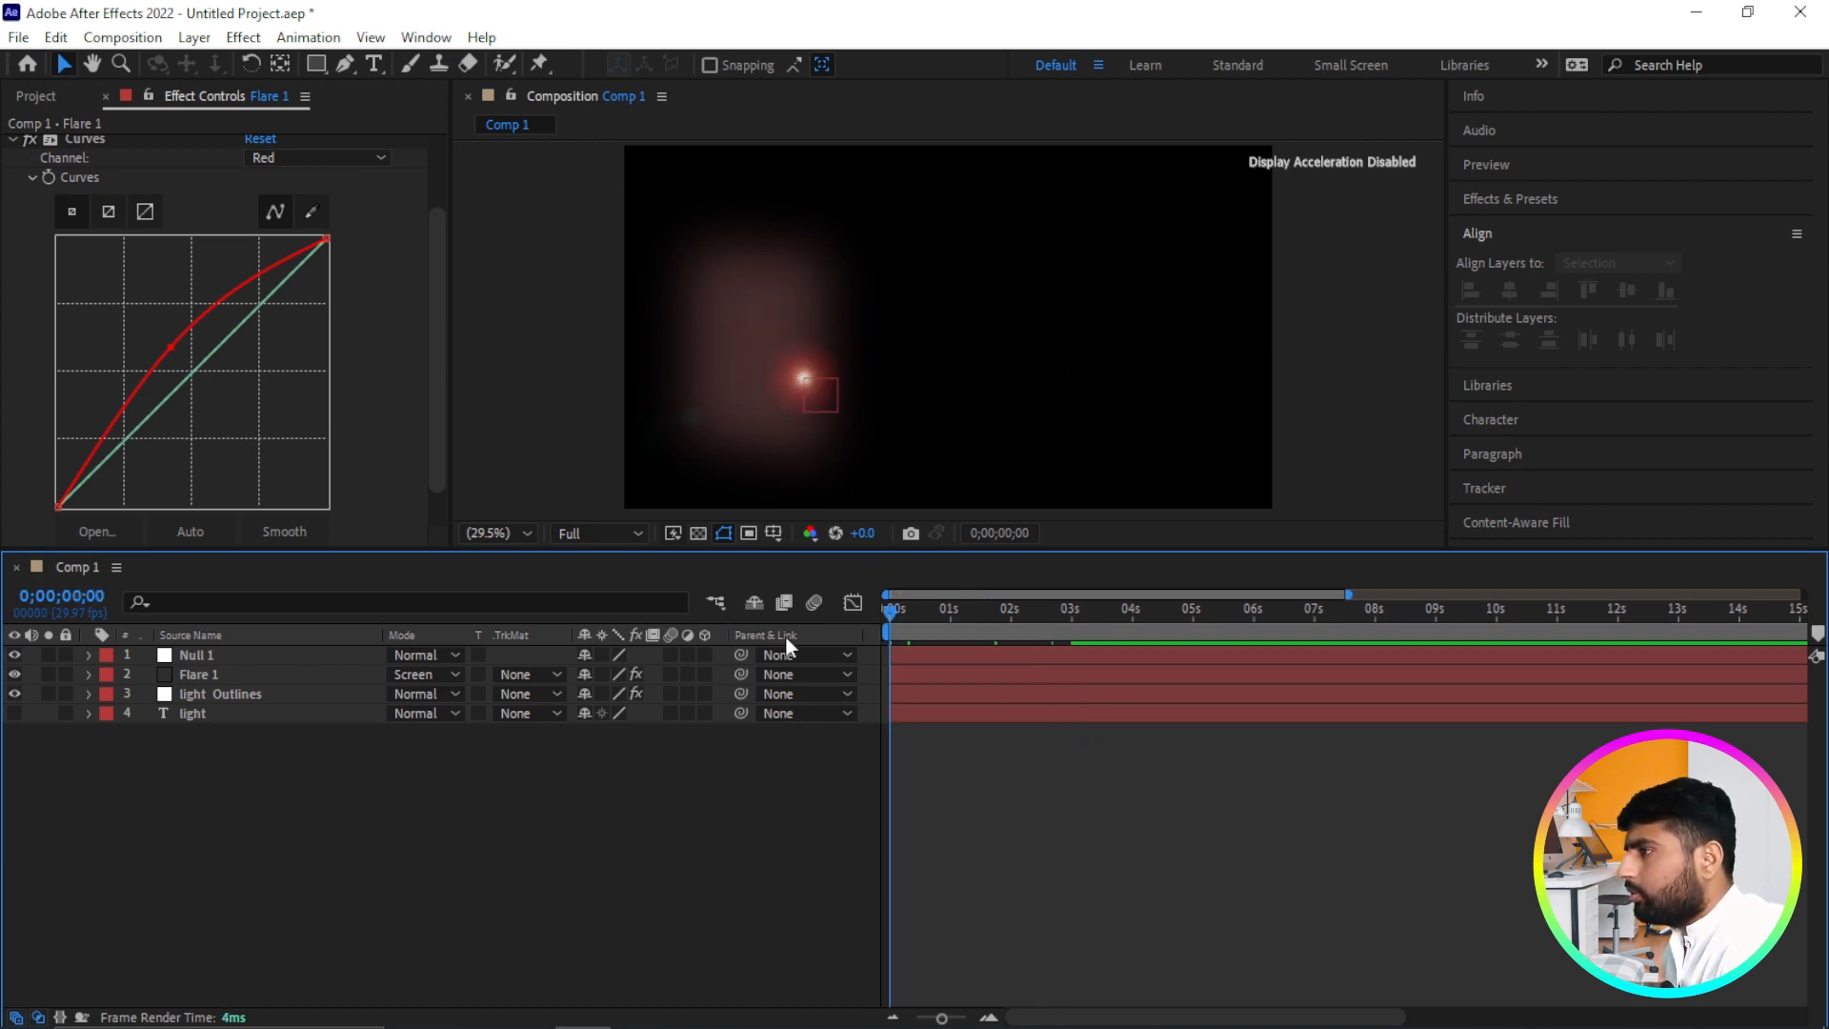
# Duplicate the Flare 1 layer.
pyautogui.click(215, 677)
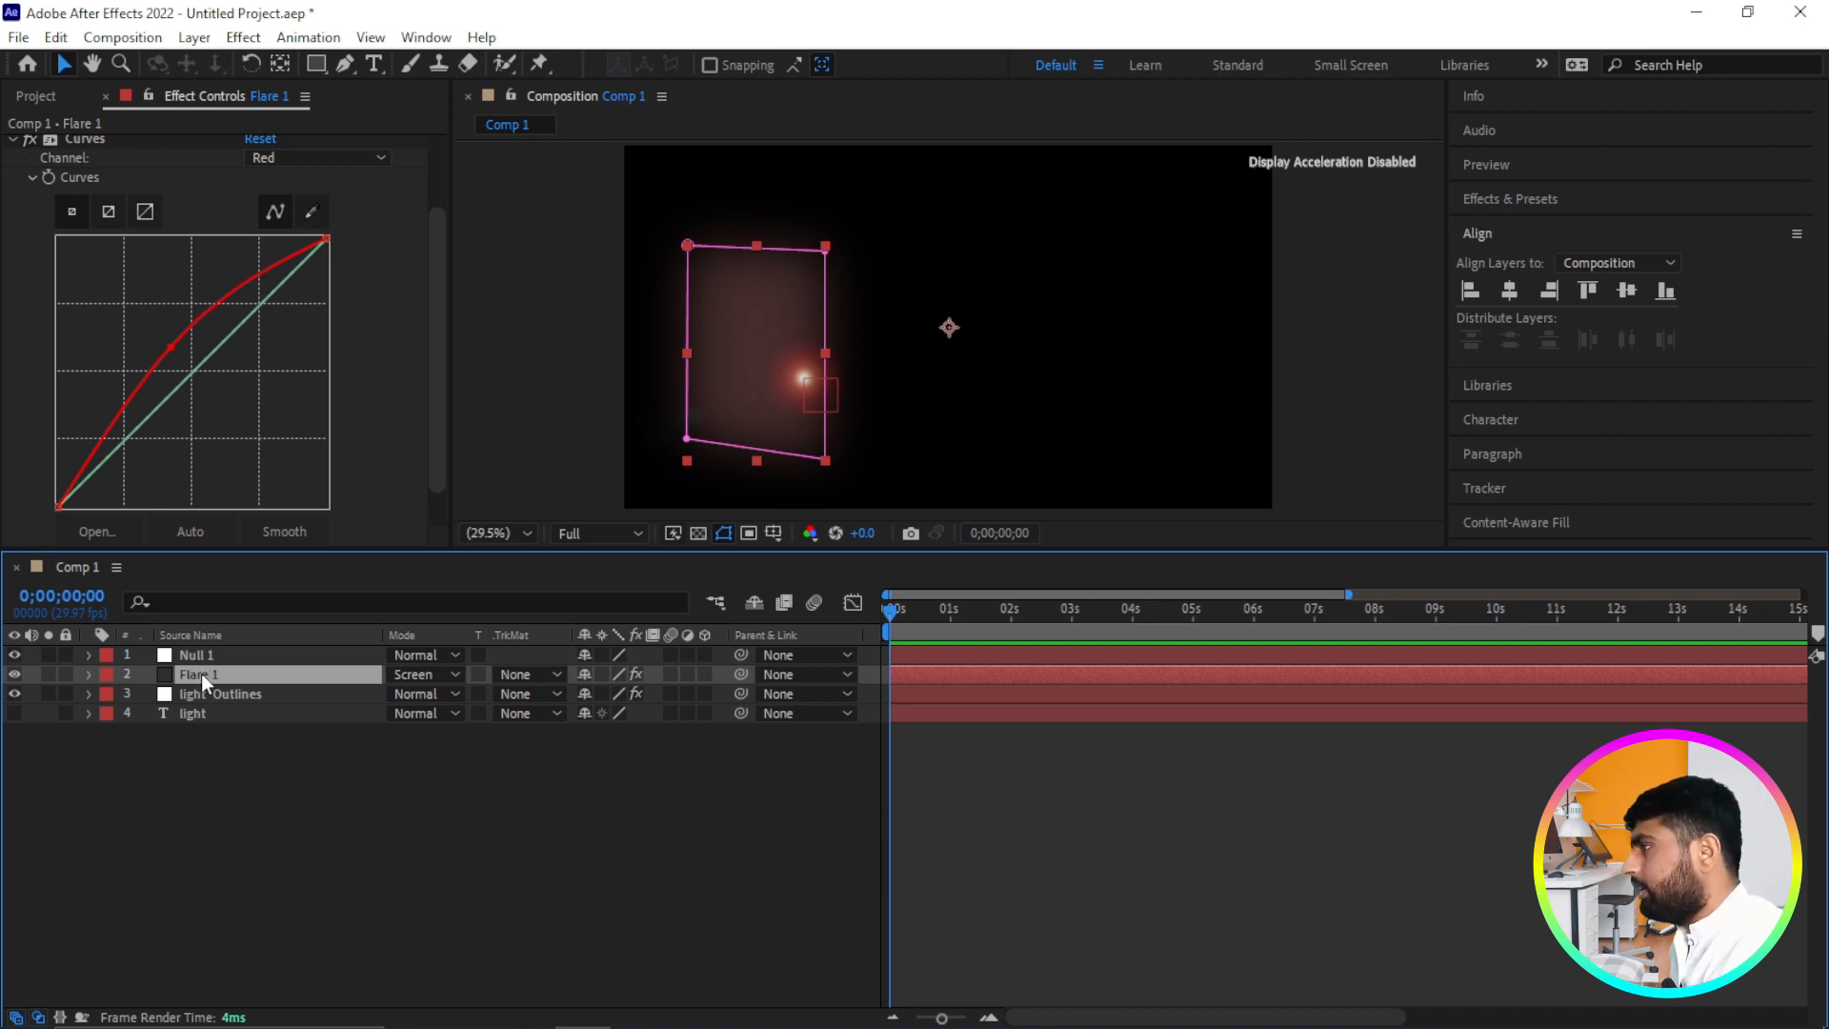
pyautogui.hotkey('ctrl', 'd')
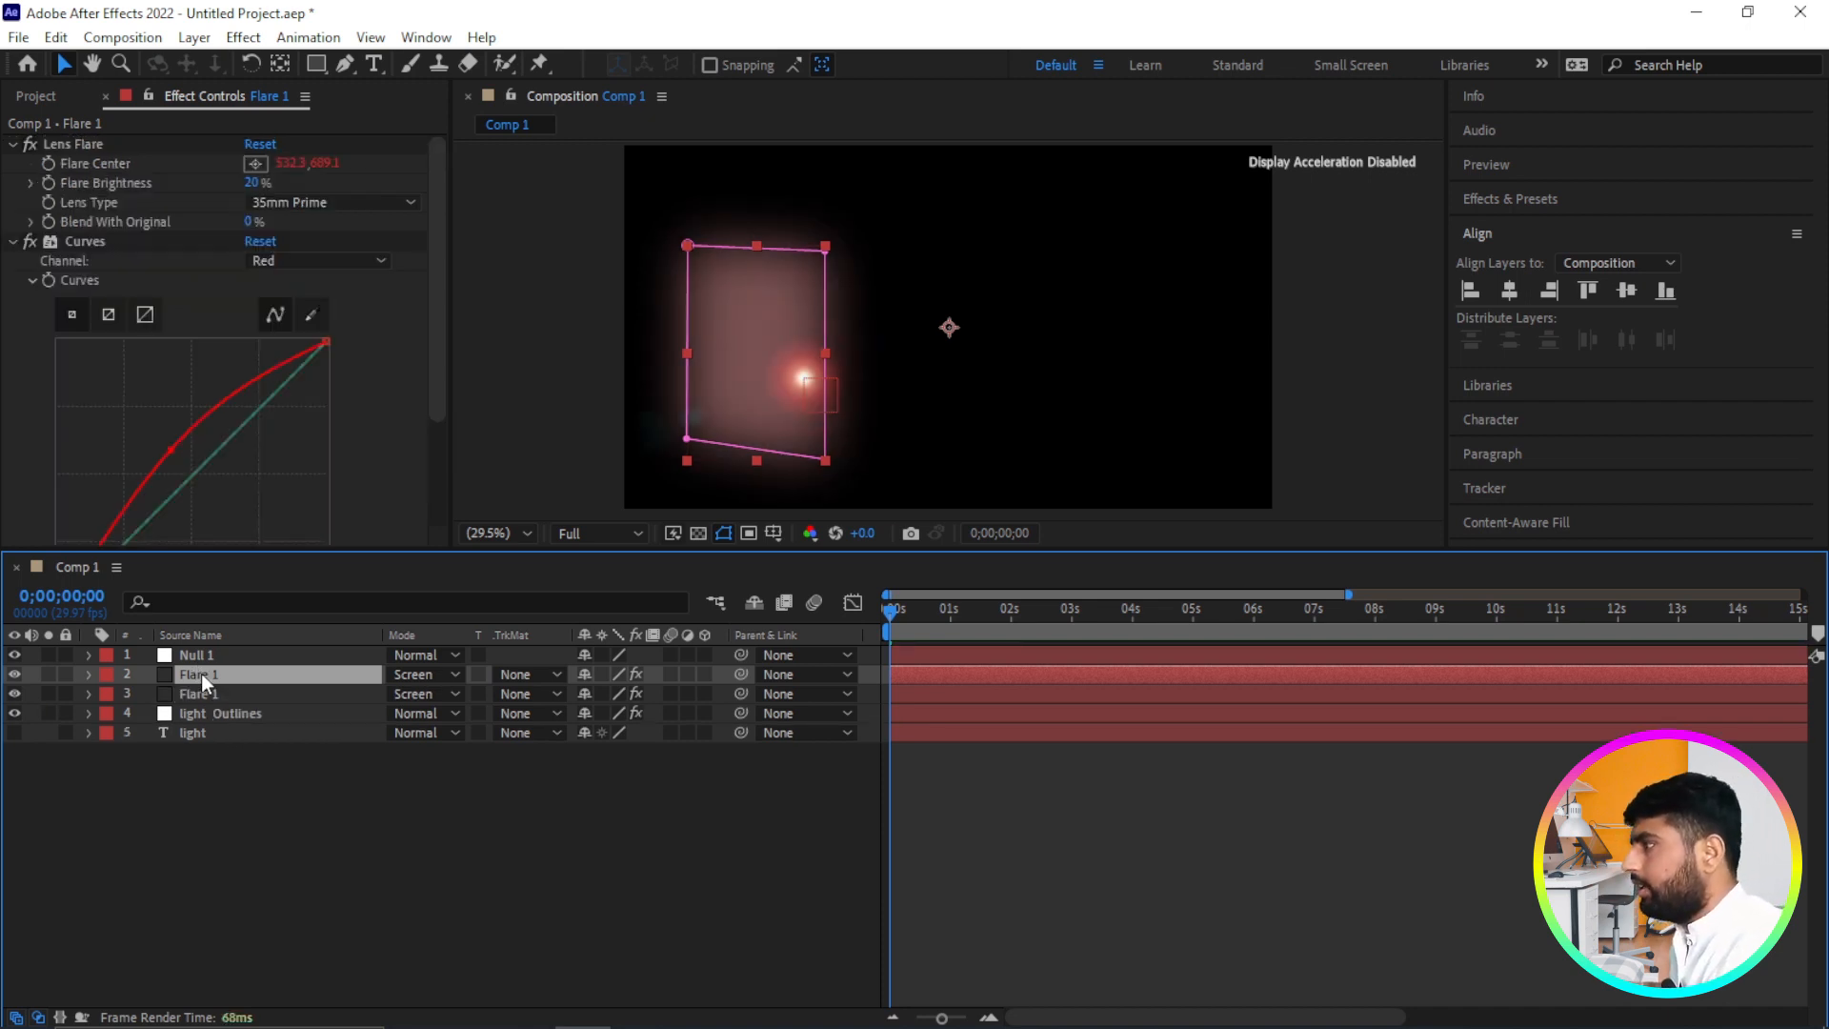
# Create a second null object and place it above Null 1 in the layer stack.
pyautogui.rightClick(372, 836)
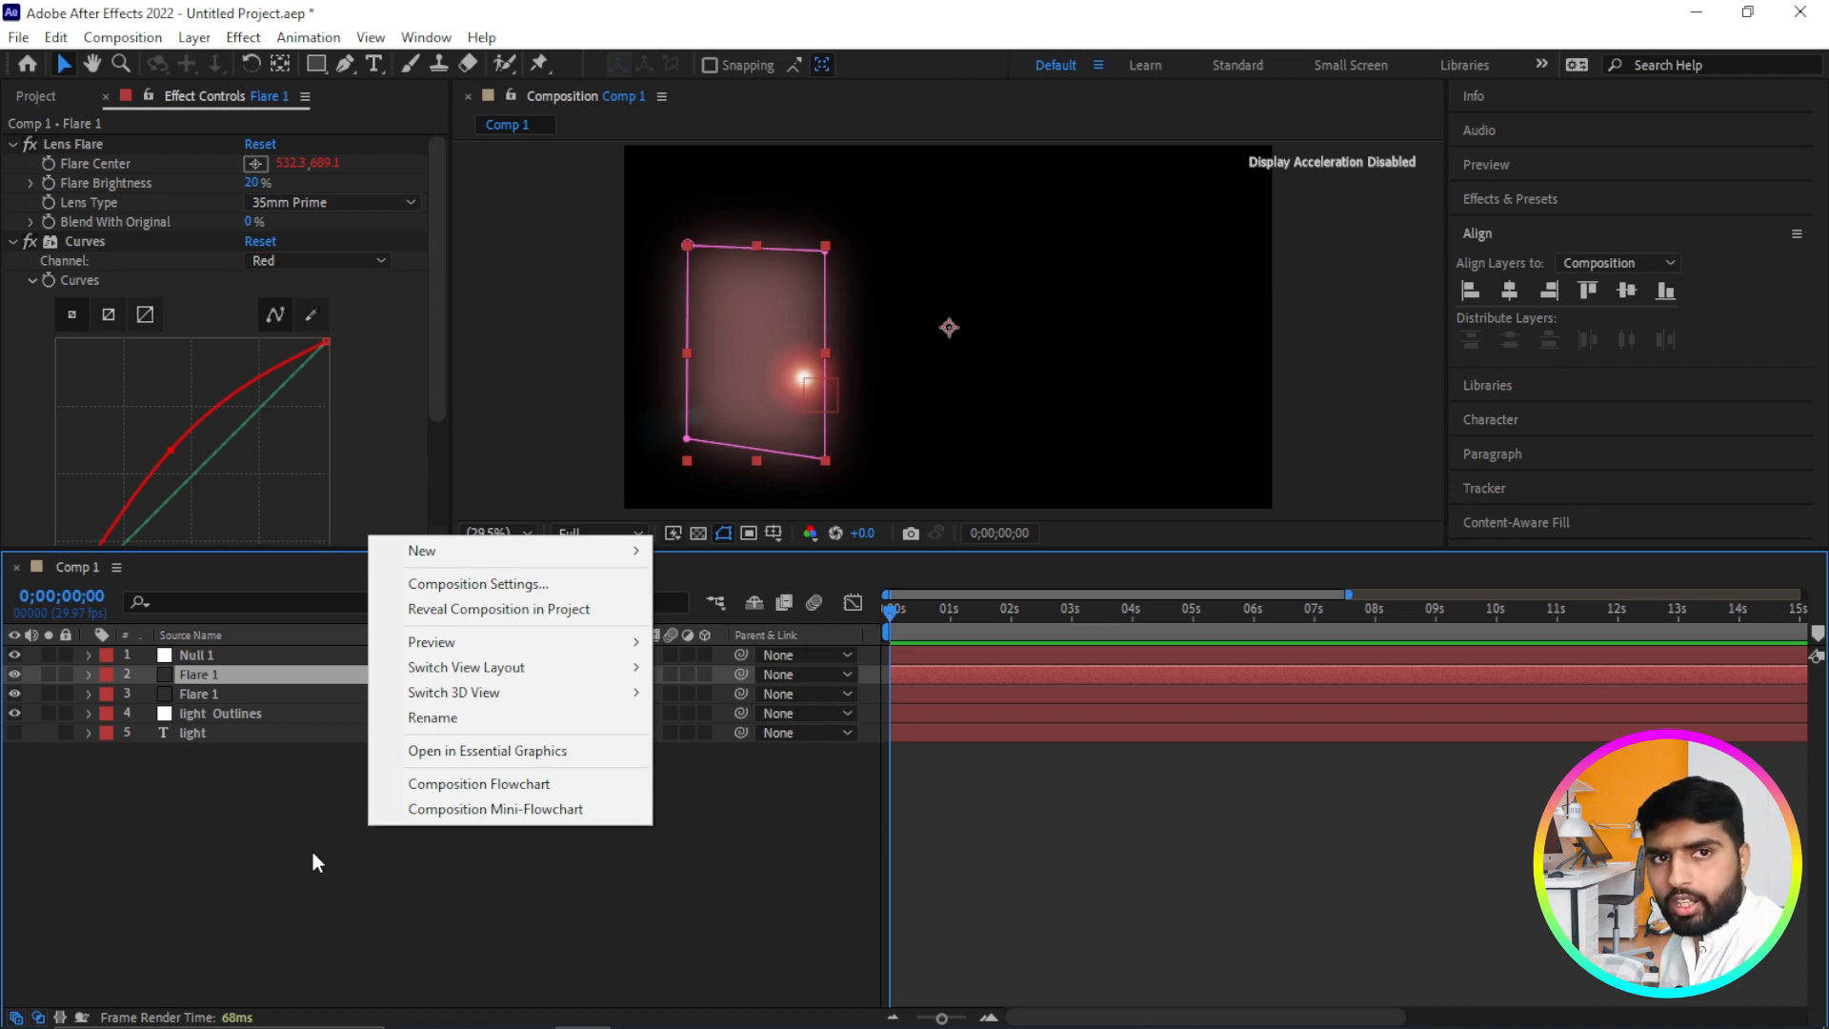
pyautogui.moveTo(472, 561)
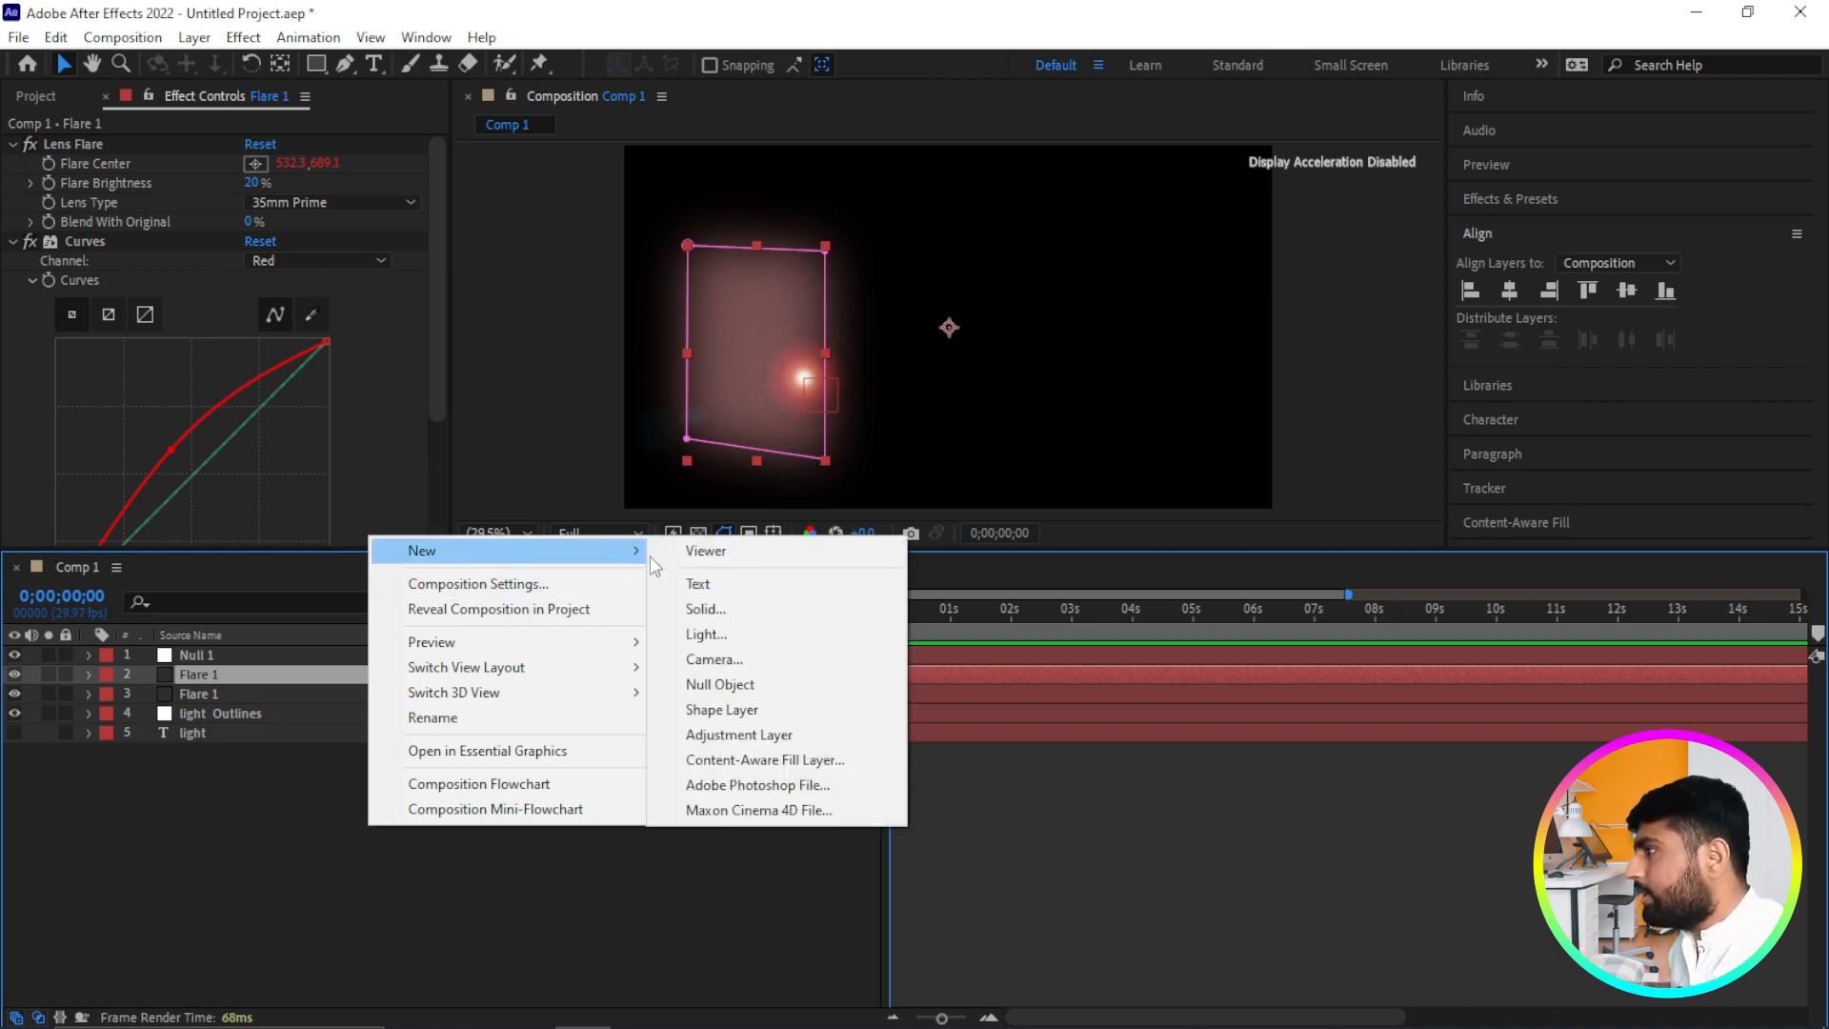
pyautogui.click(716, 684)
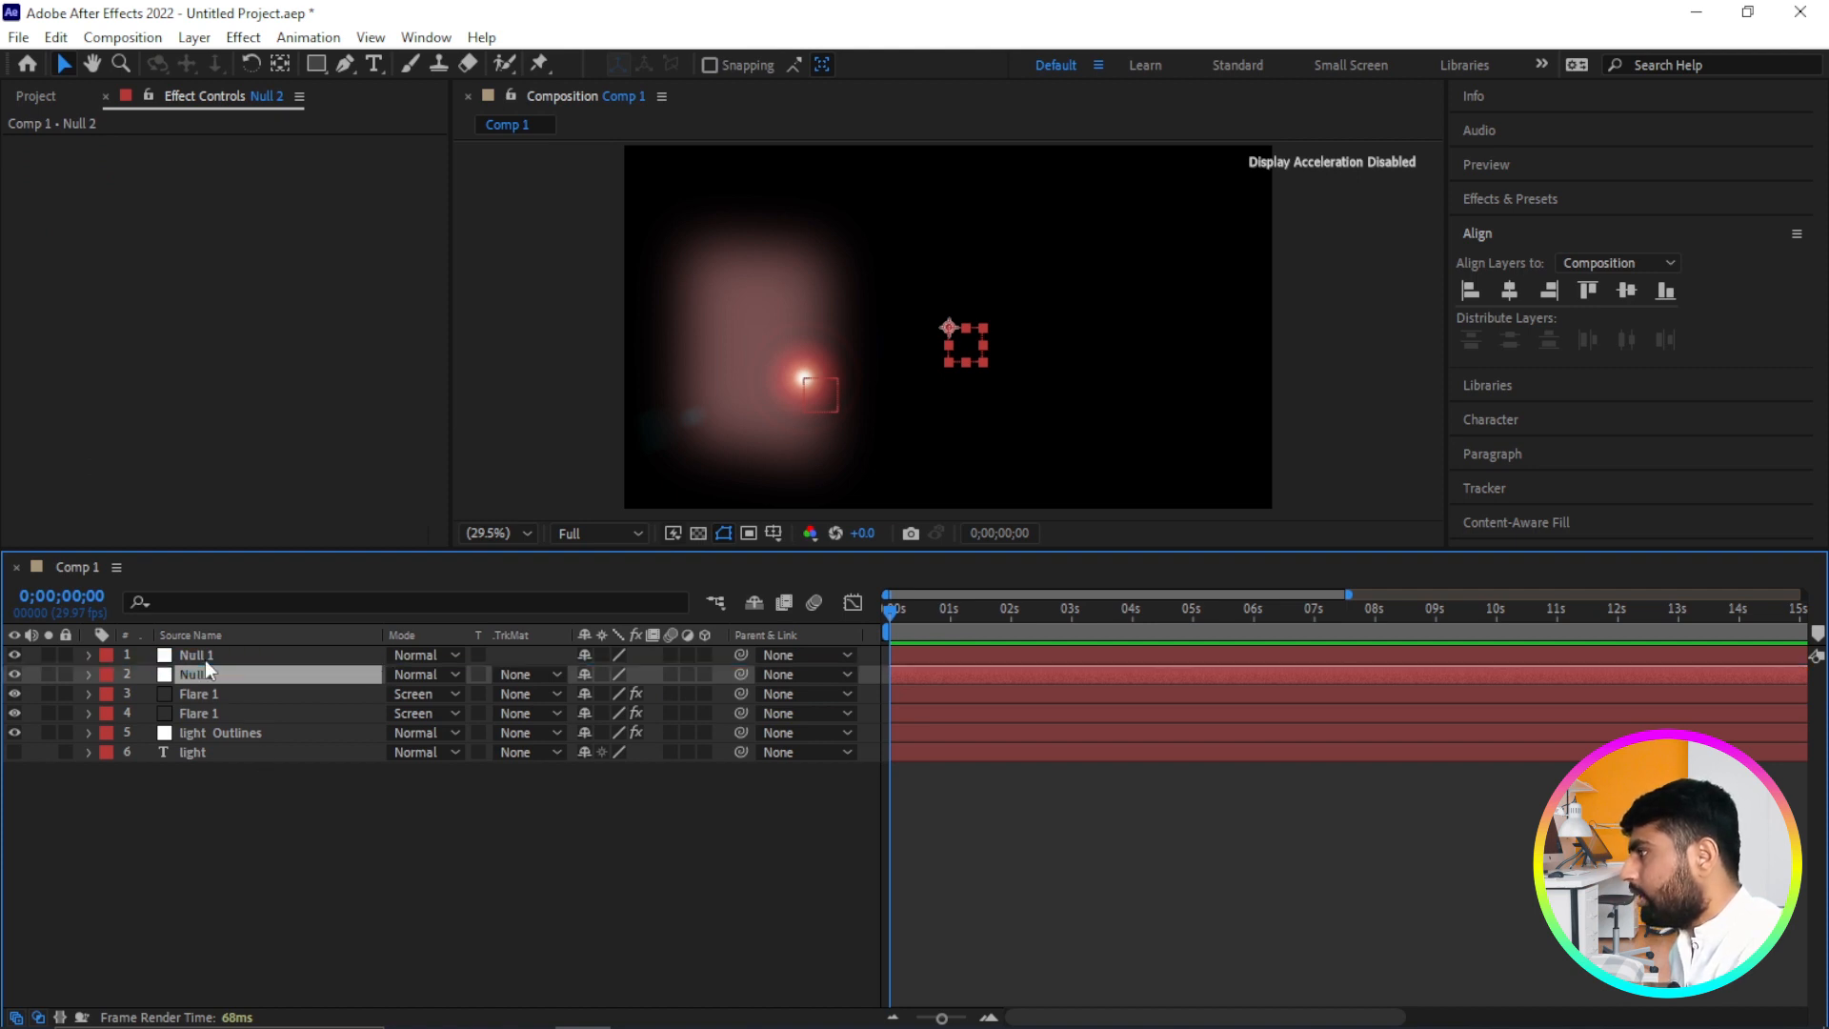
pyautogui.press('Return')
pyautogui.moveTo(195, 666); pyautogui.dragTo(196, 655)
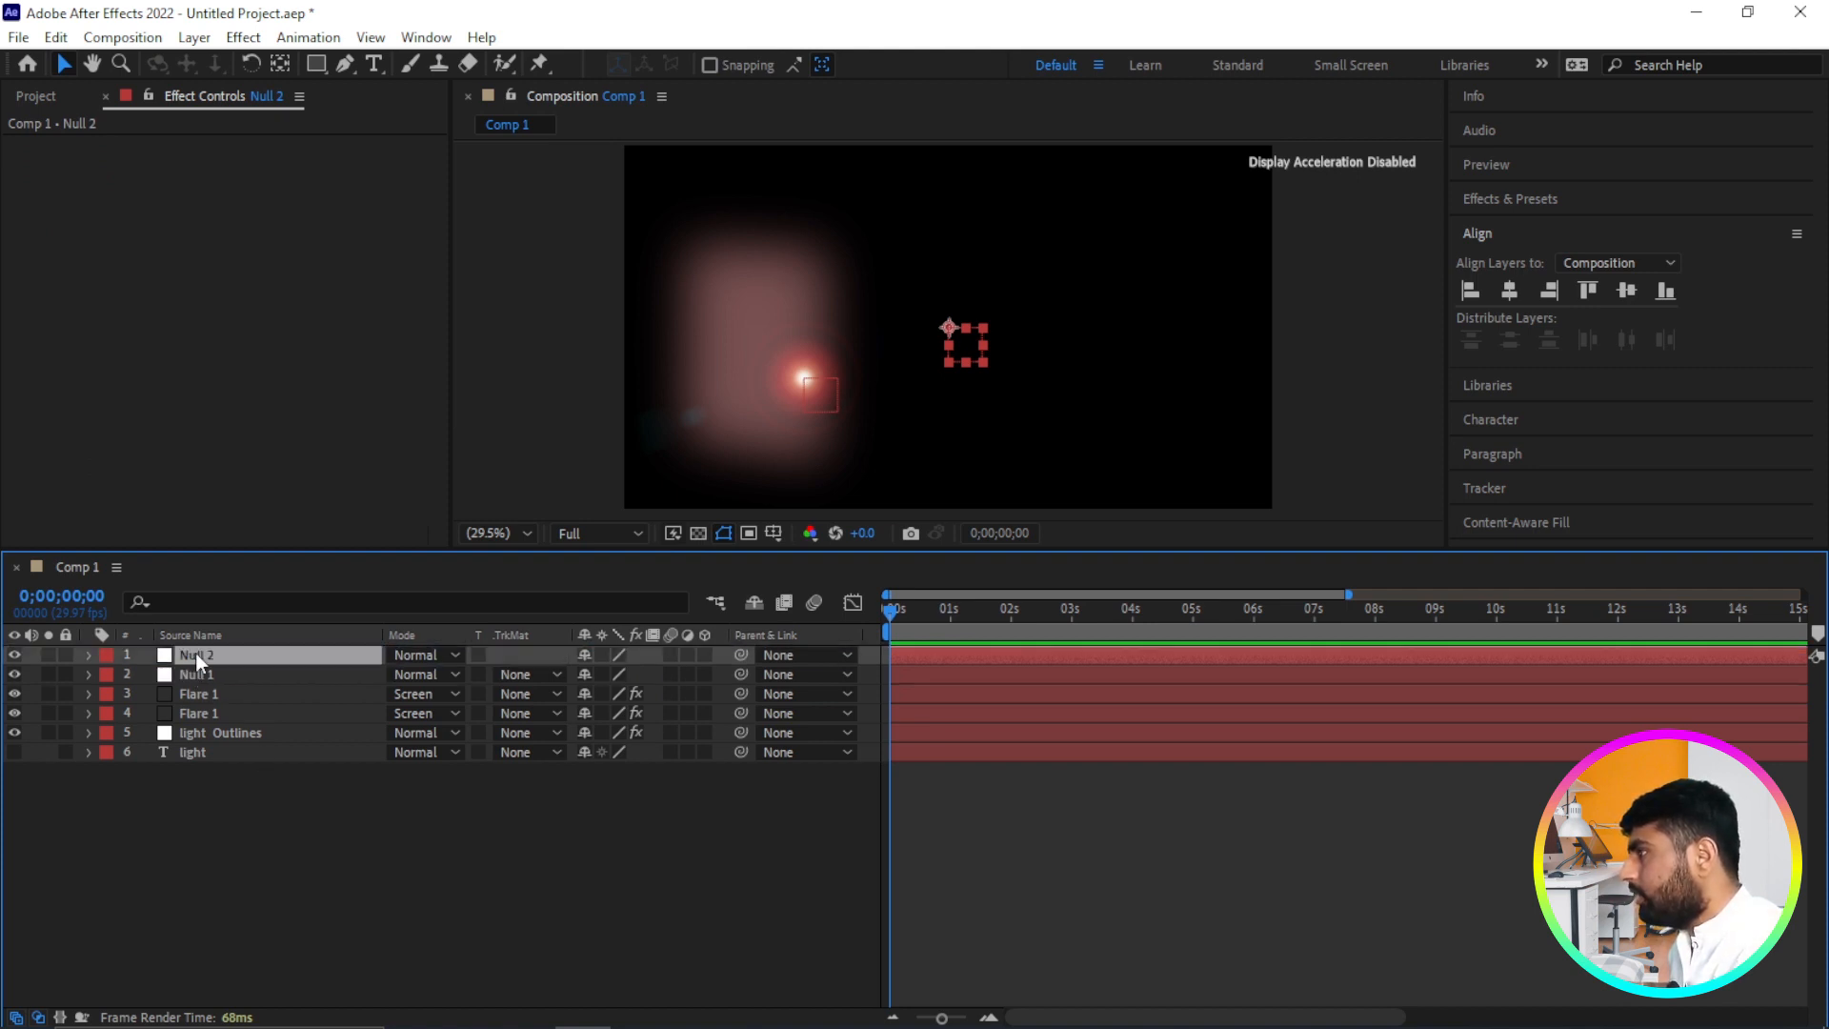
# Rename the duplicated flare layer as Flare 2.
pyautogui.click(204, 679)
pyautogui.rightClick(205, 691)
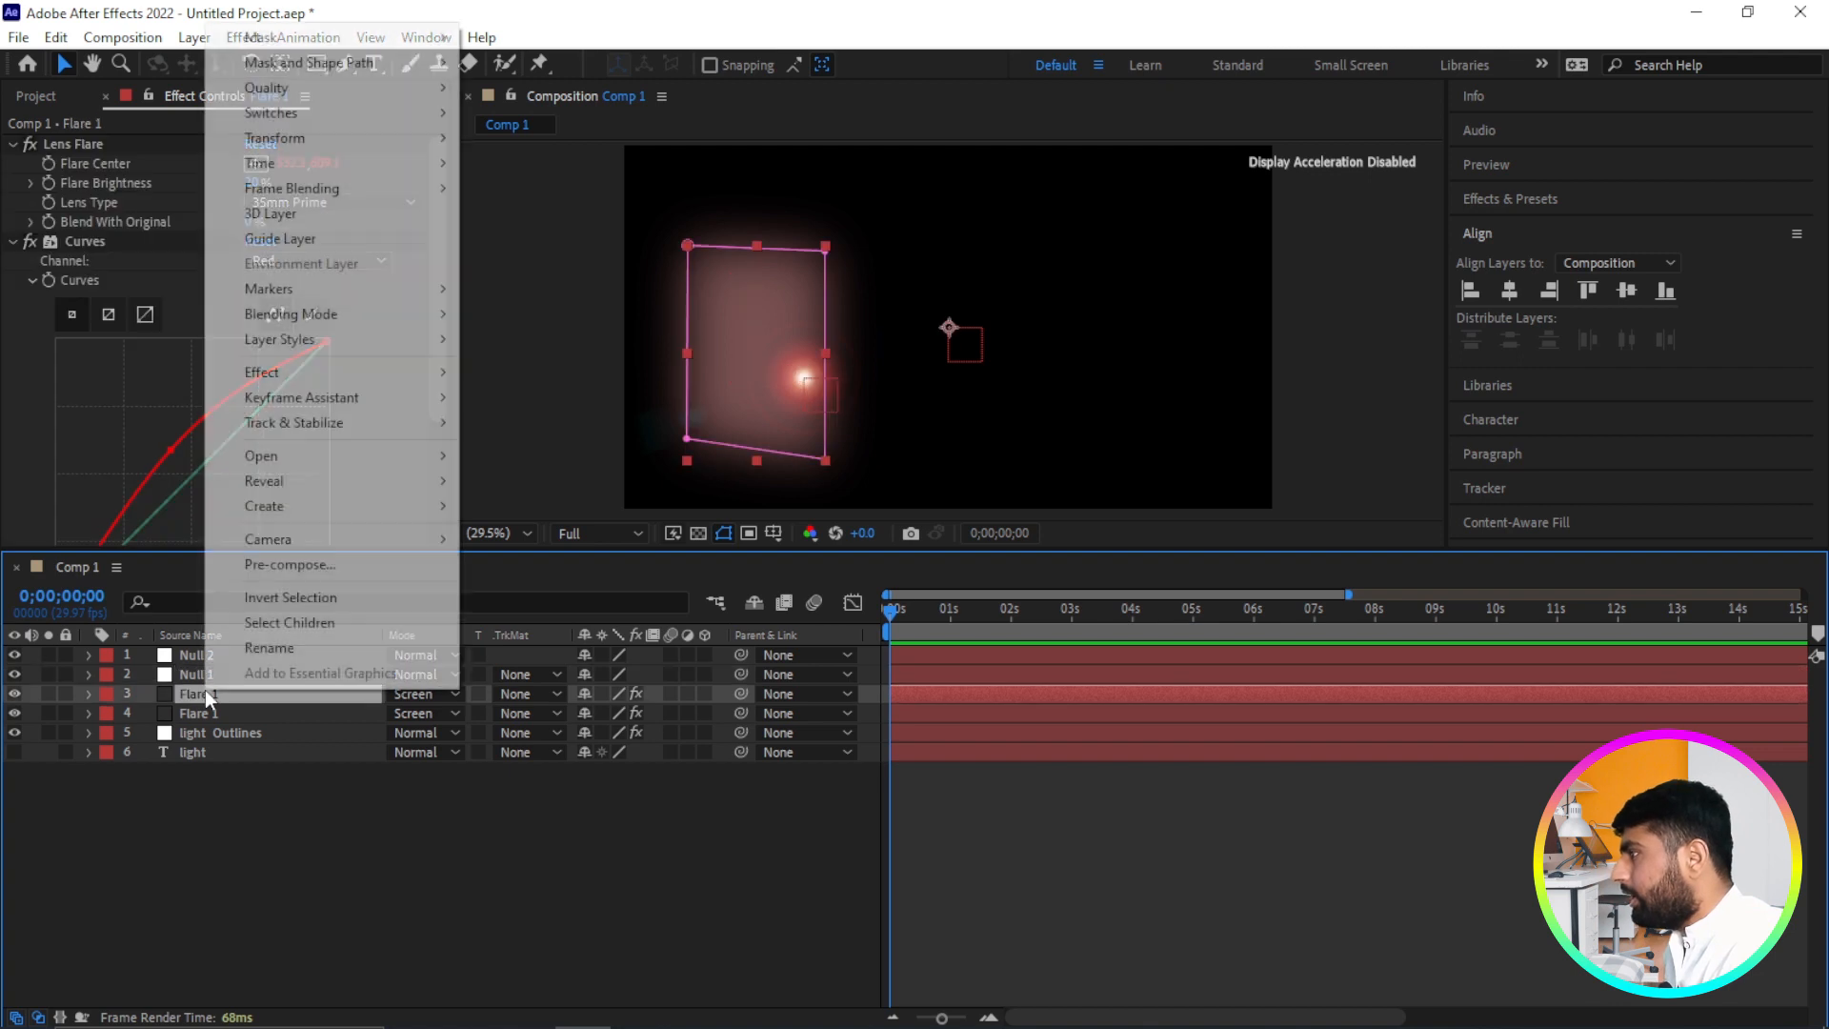
pyautogui.click(269, 648)
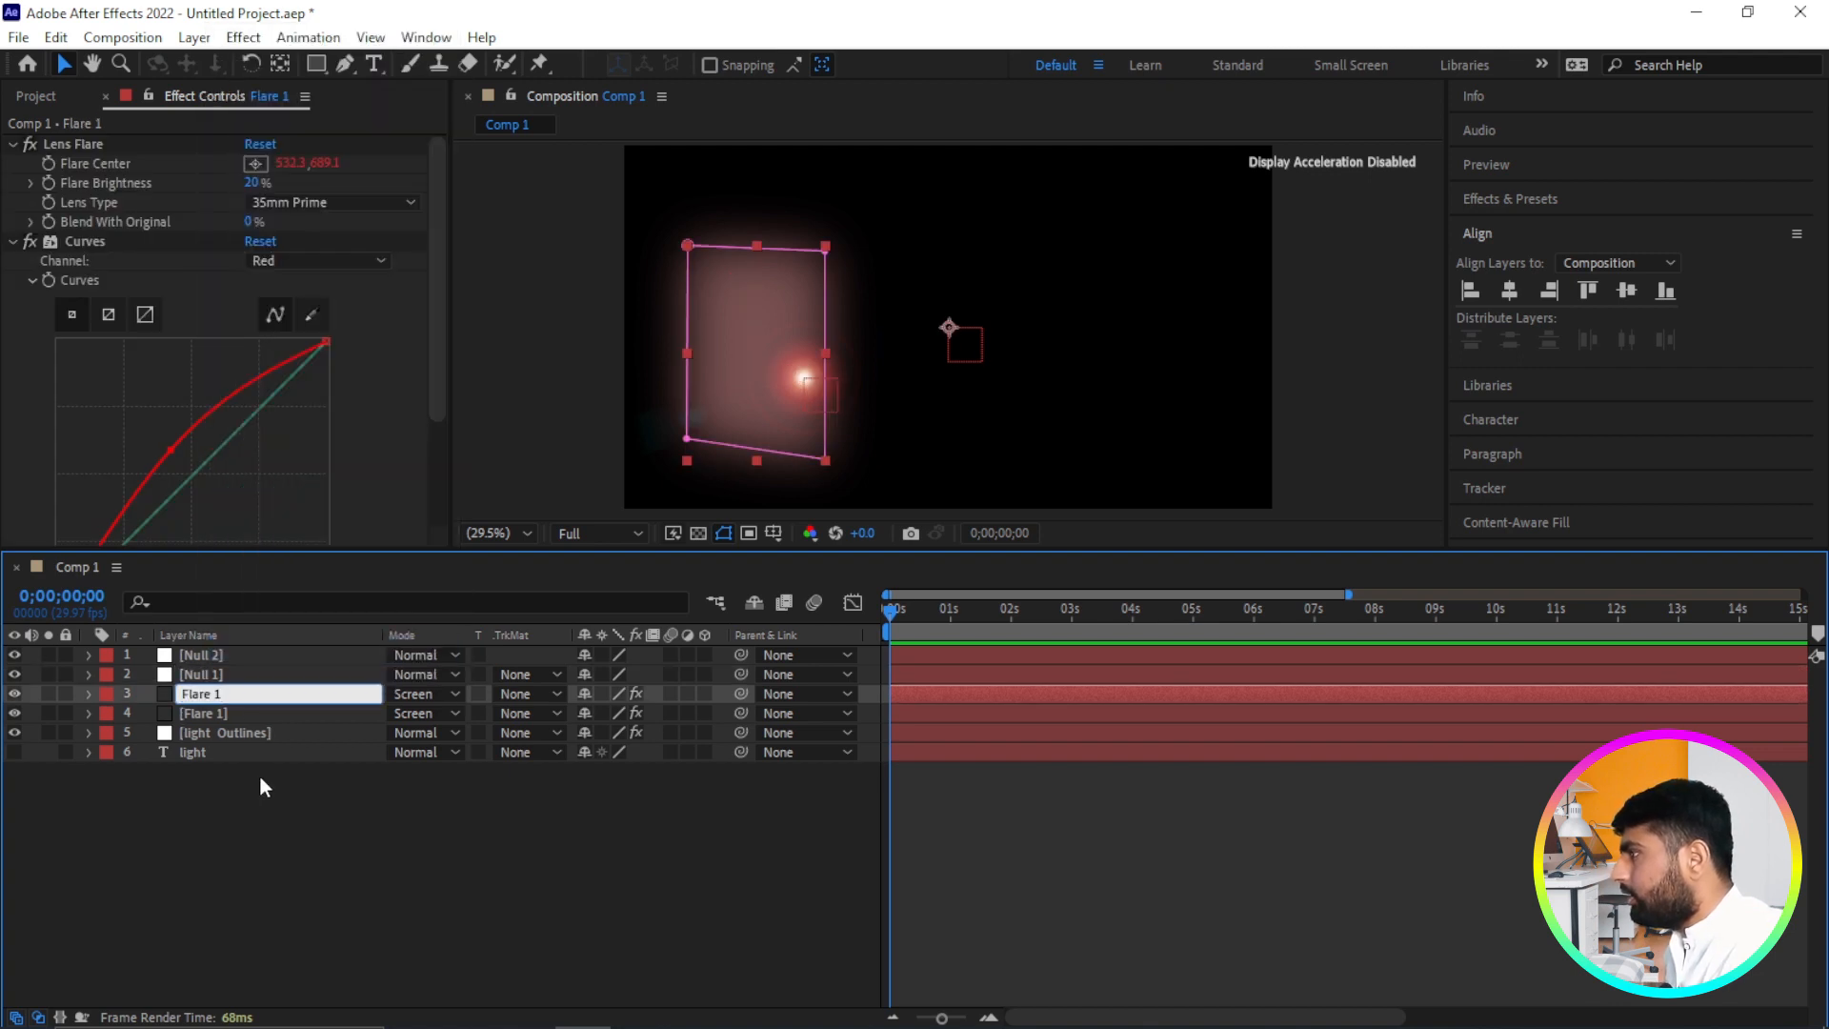
pyautogui.press('BackSpace')
pyautogui.write('2')
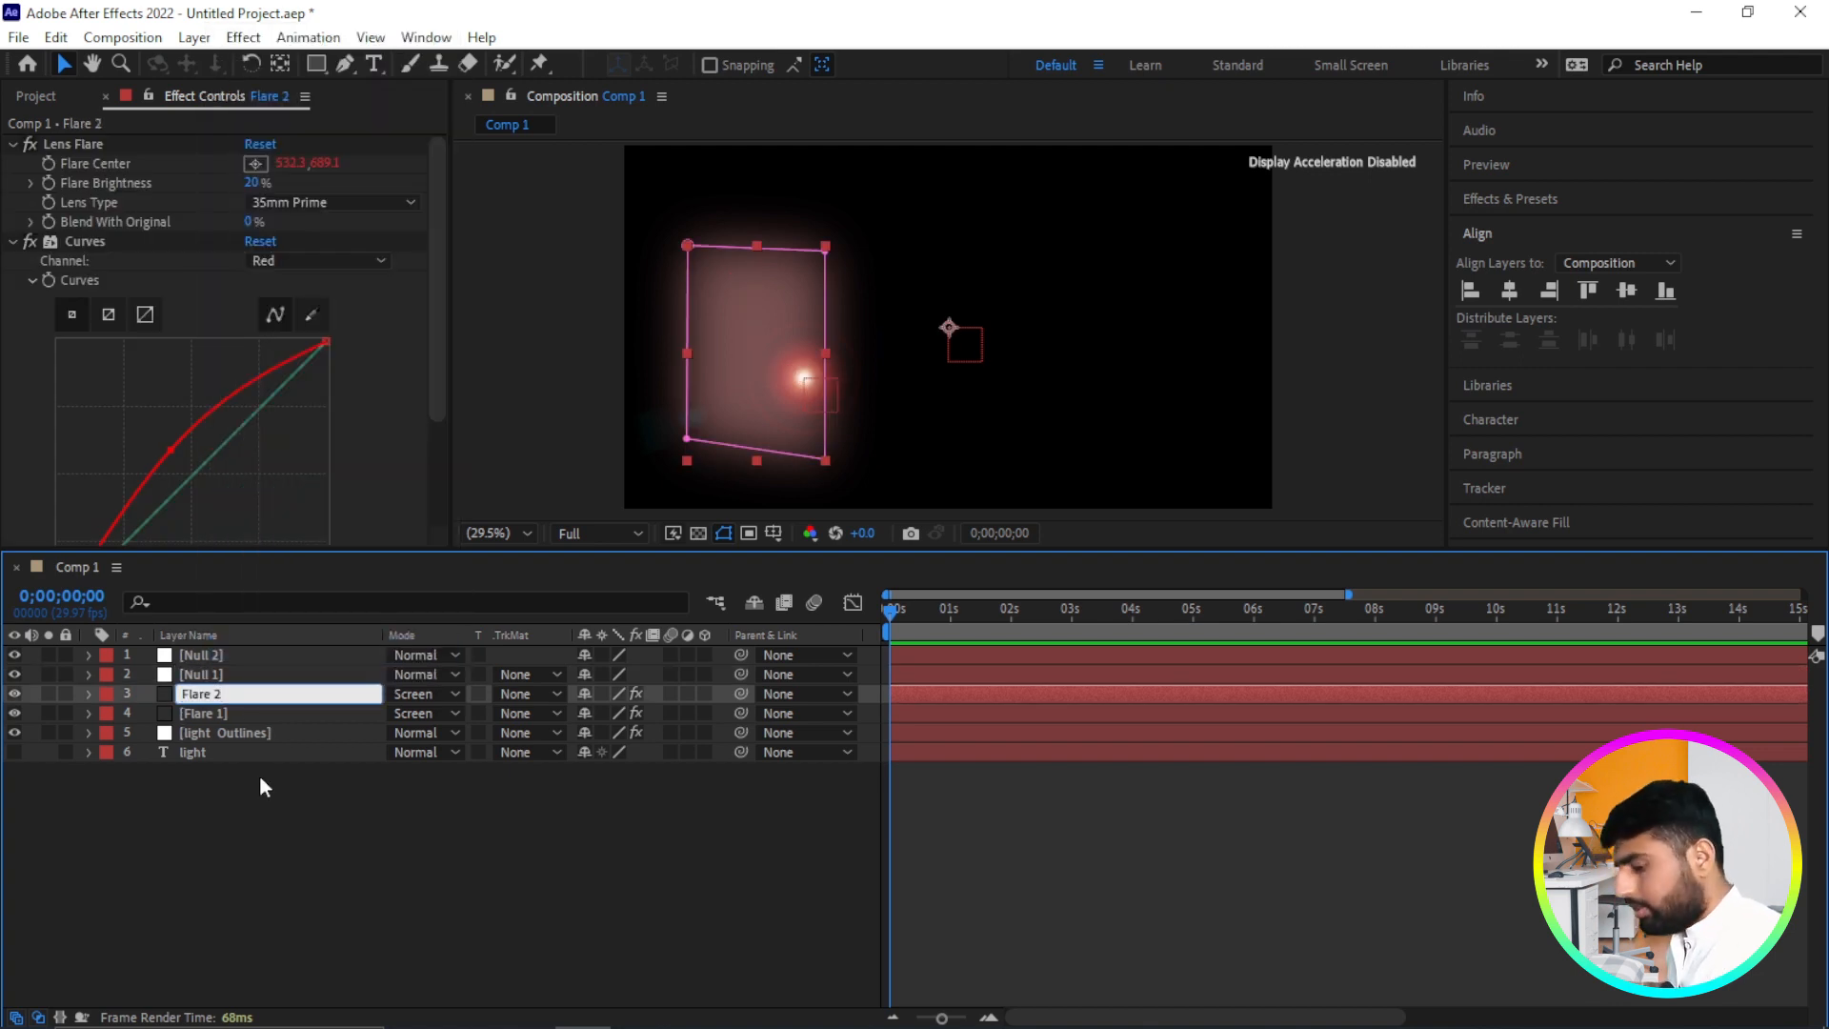
pyautogui.click(259, 775)
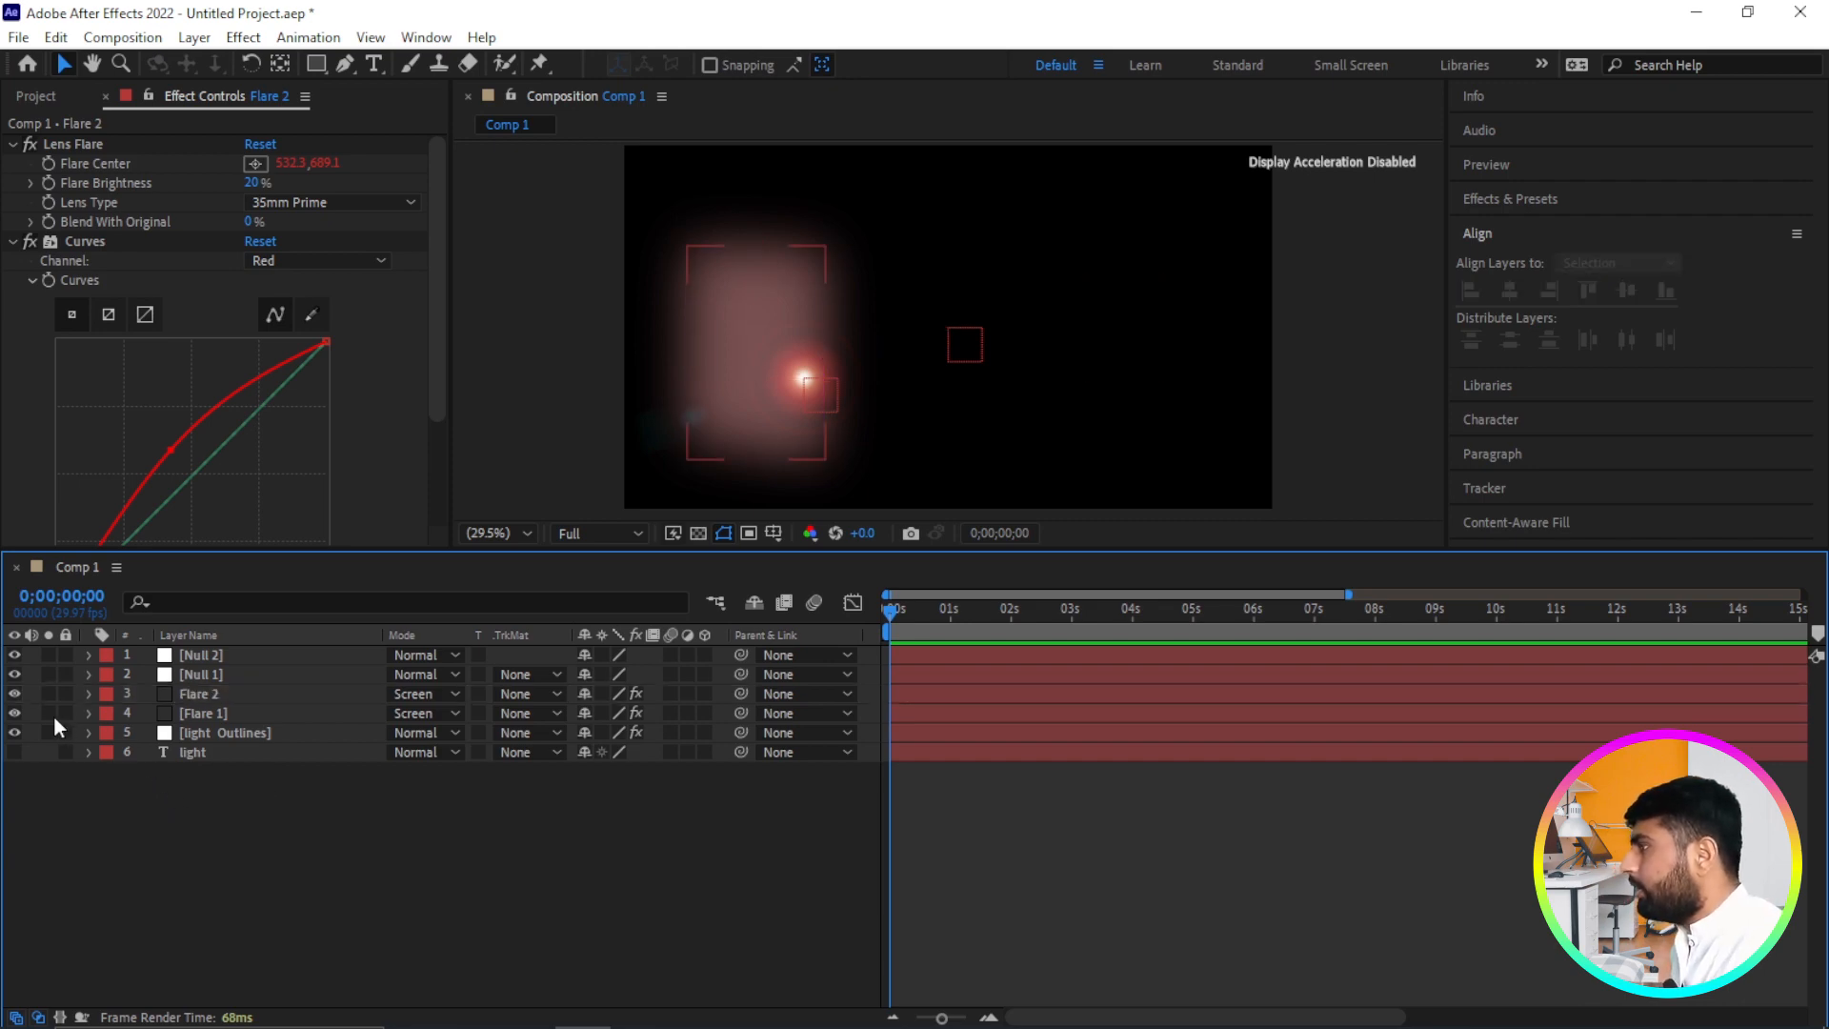
# Copy the Mask Path of the letter i from light Outlines into the Position property of Null 2.
pyautogui.click(90, 731)
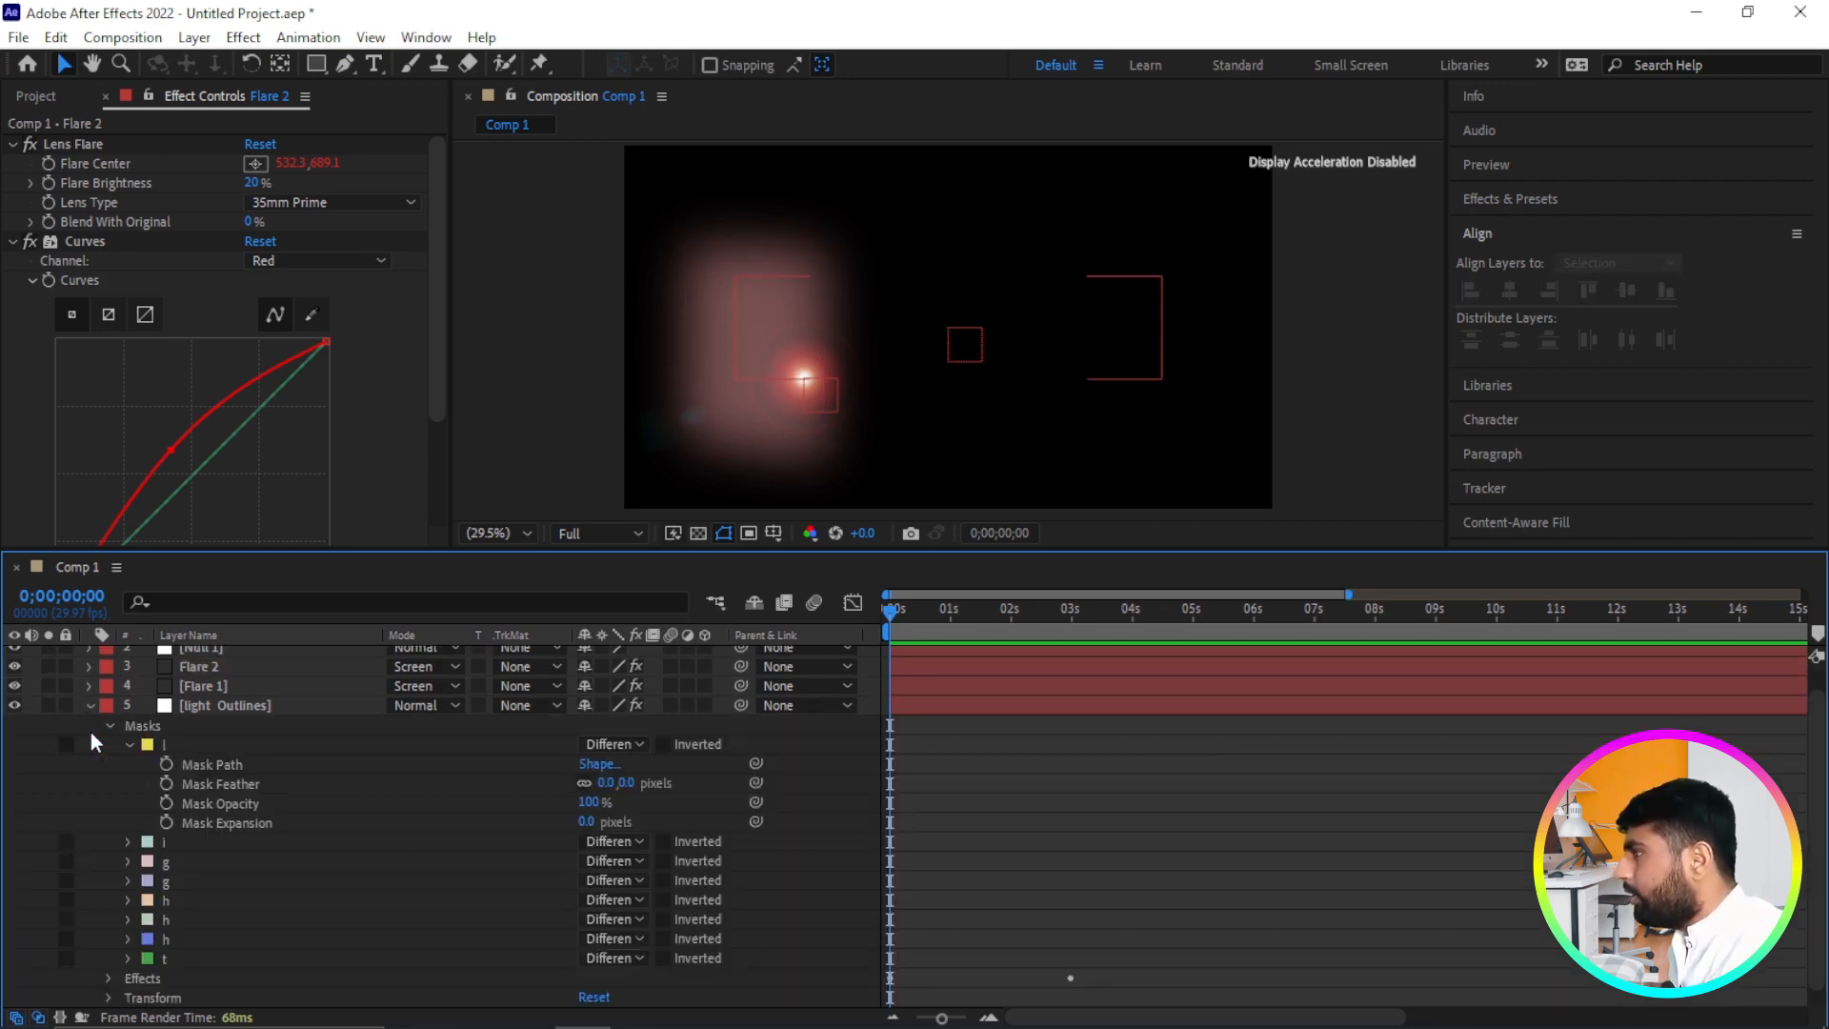
pyautogui.click(129, 744)
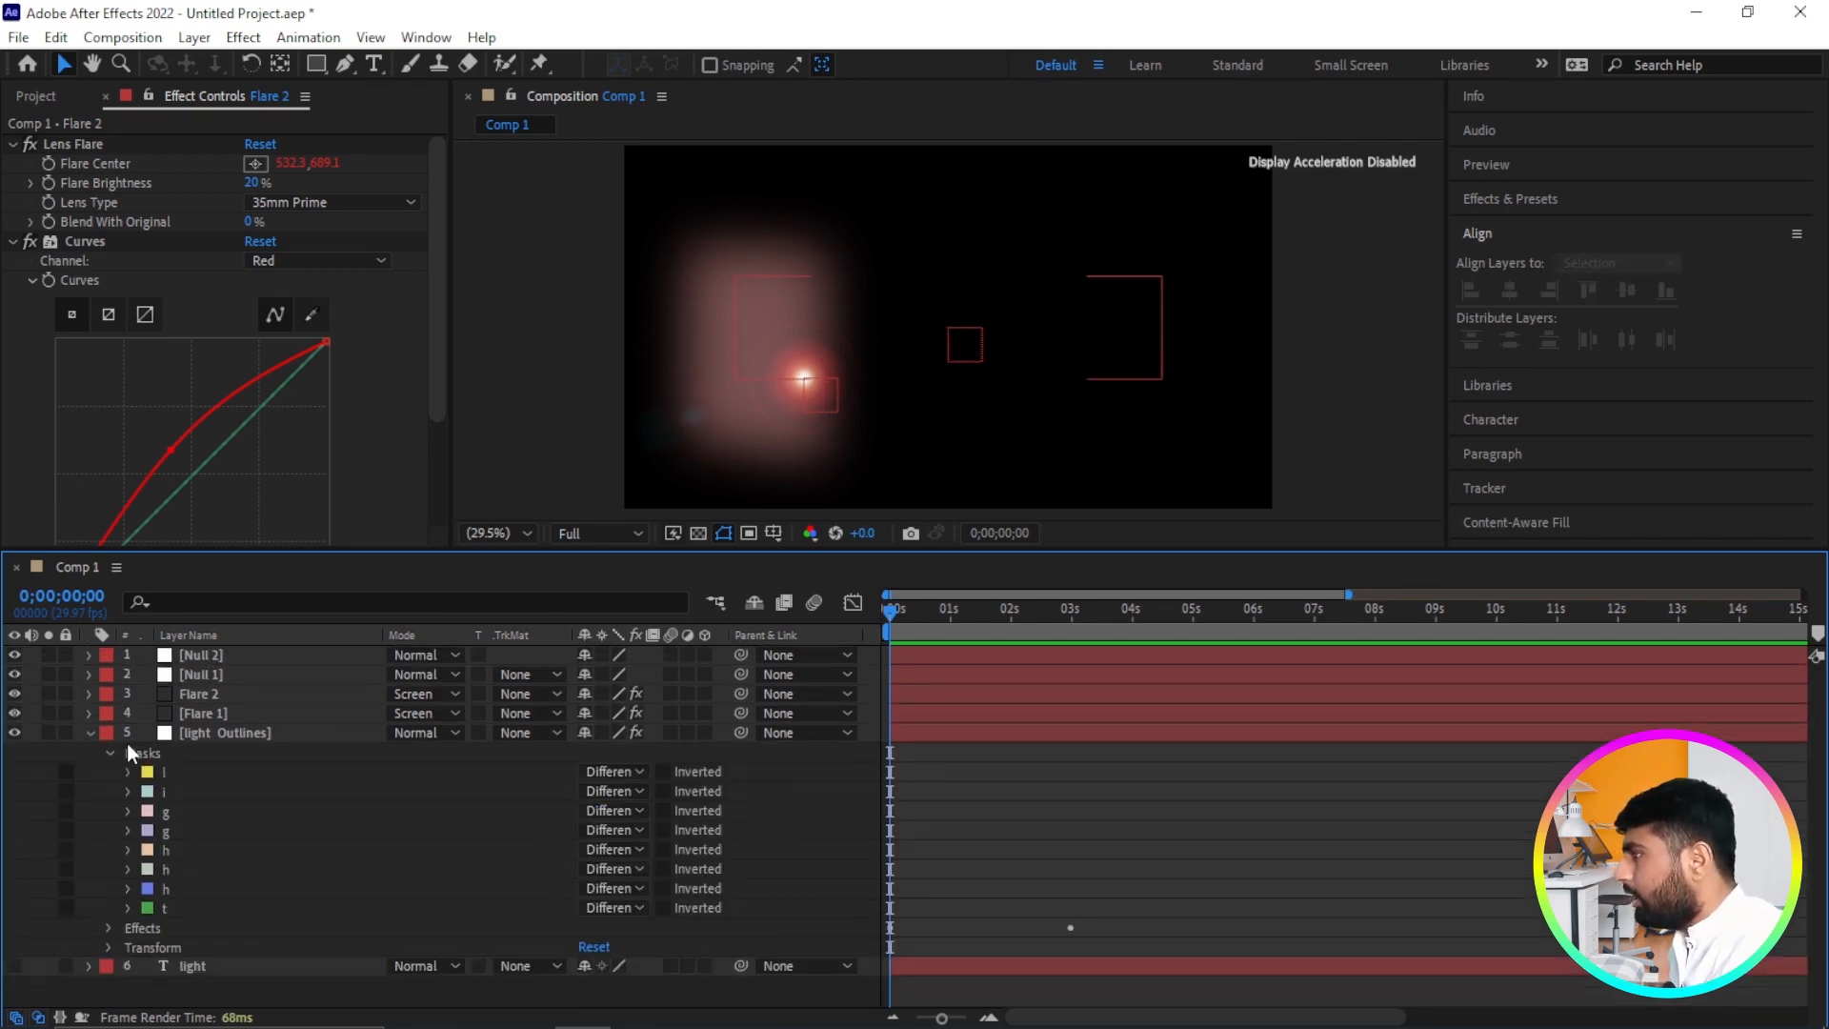
pyautogui.click(129, 791)
pyautogui.click(209, 811)
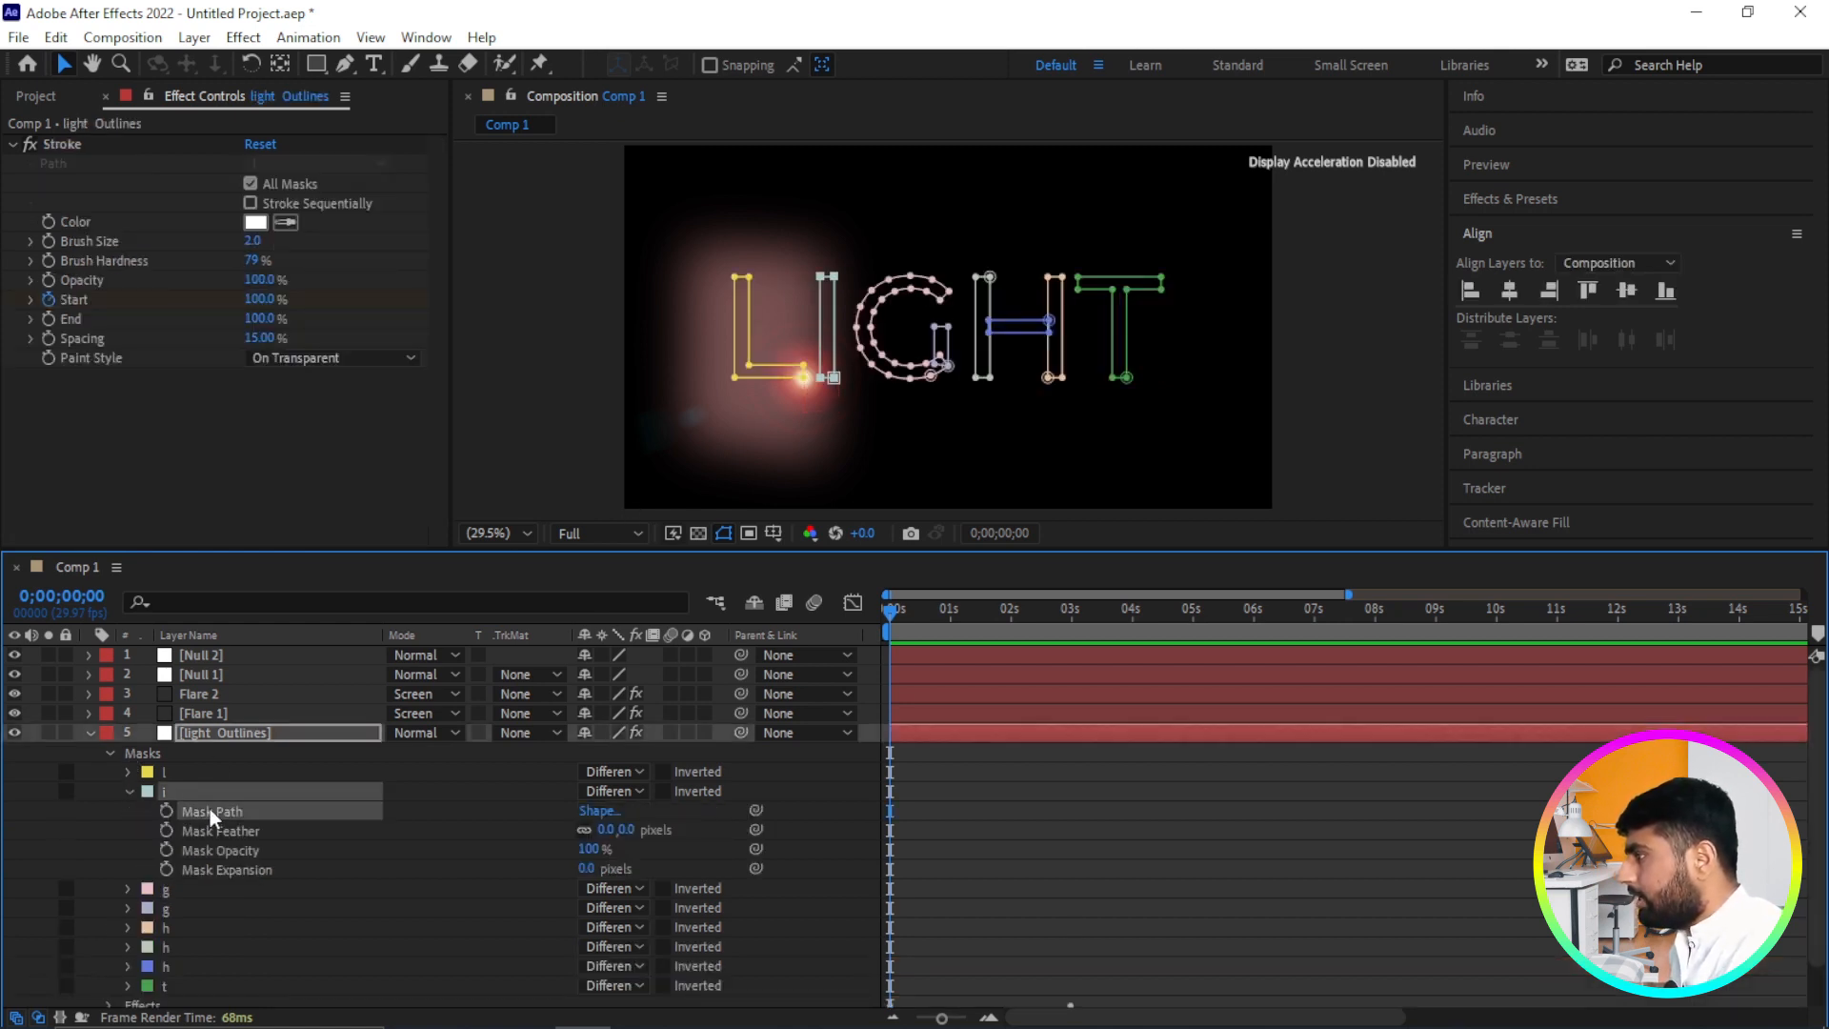
pyautogui.click(202, 652)
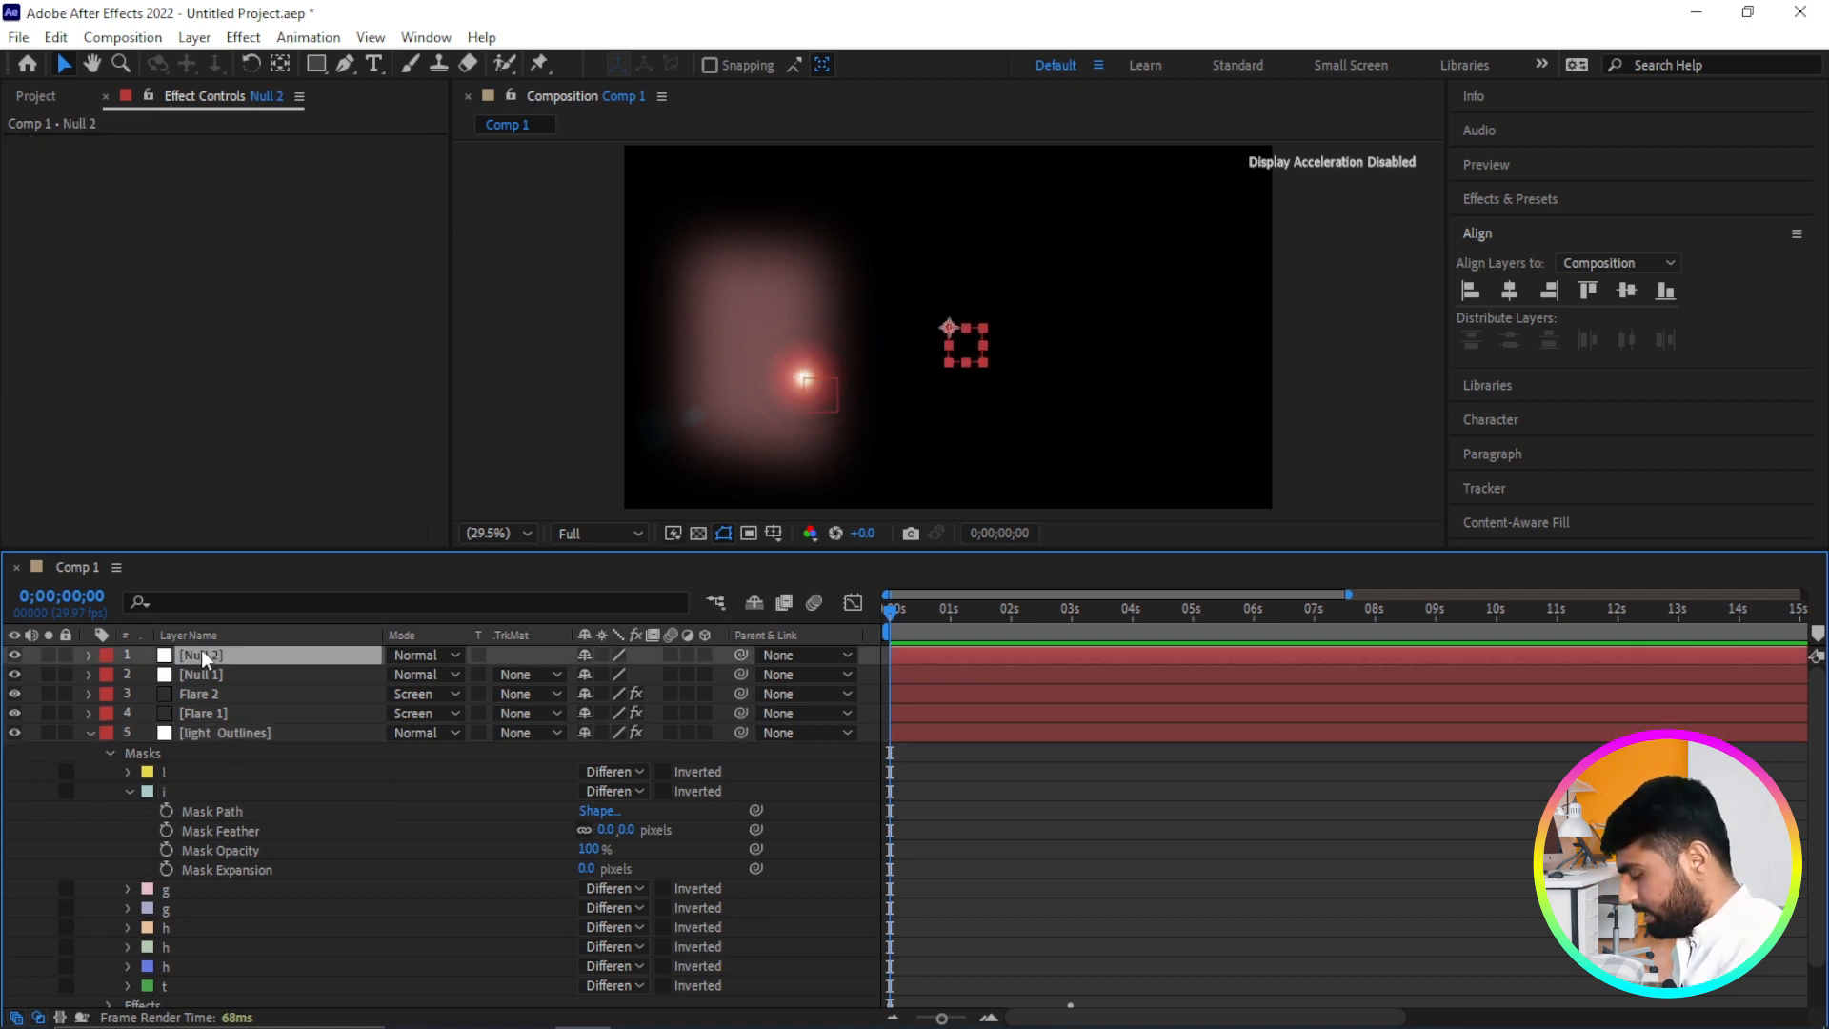
pyautogui.press('p')
pyautogui.click(201, 675)
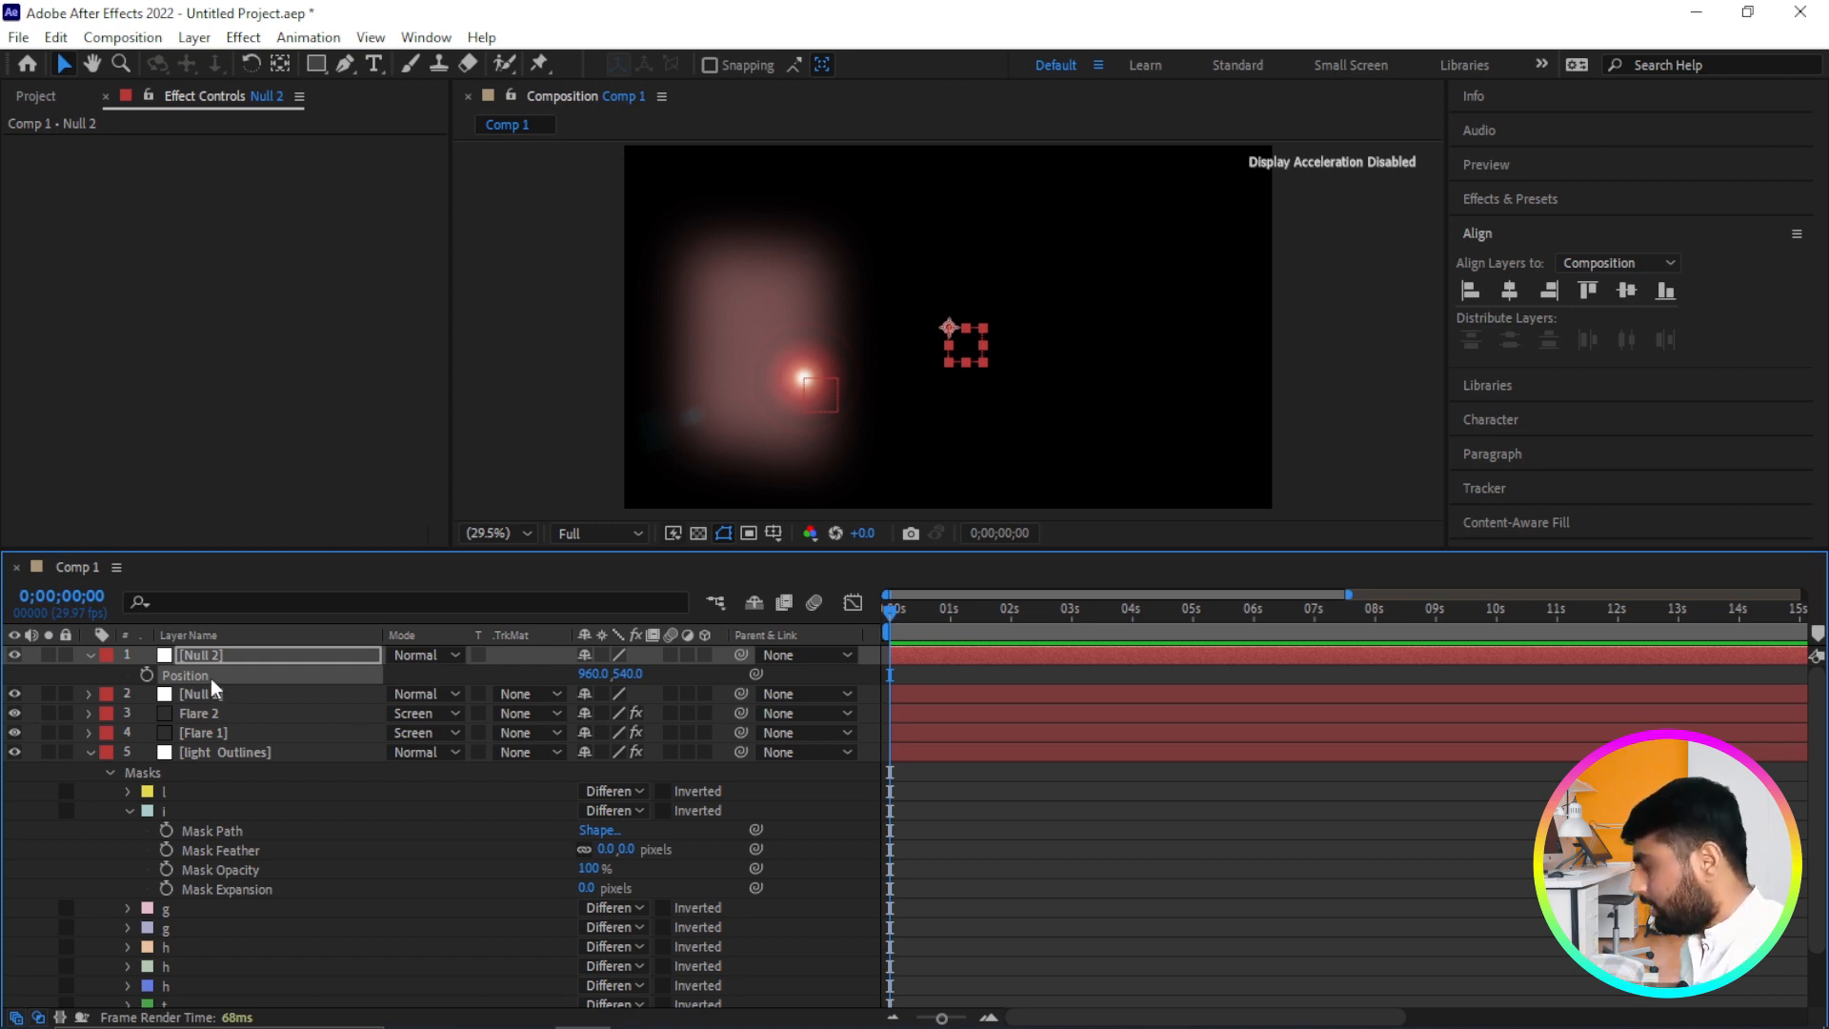
pyautogui.hotkey('ctrl', 'v')
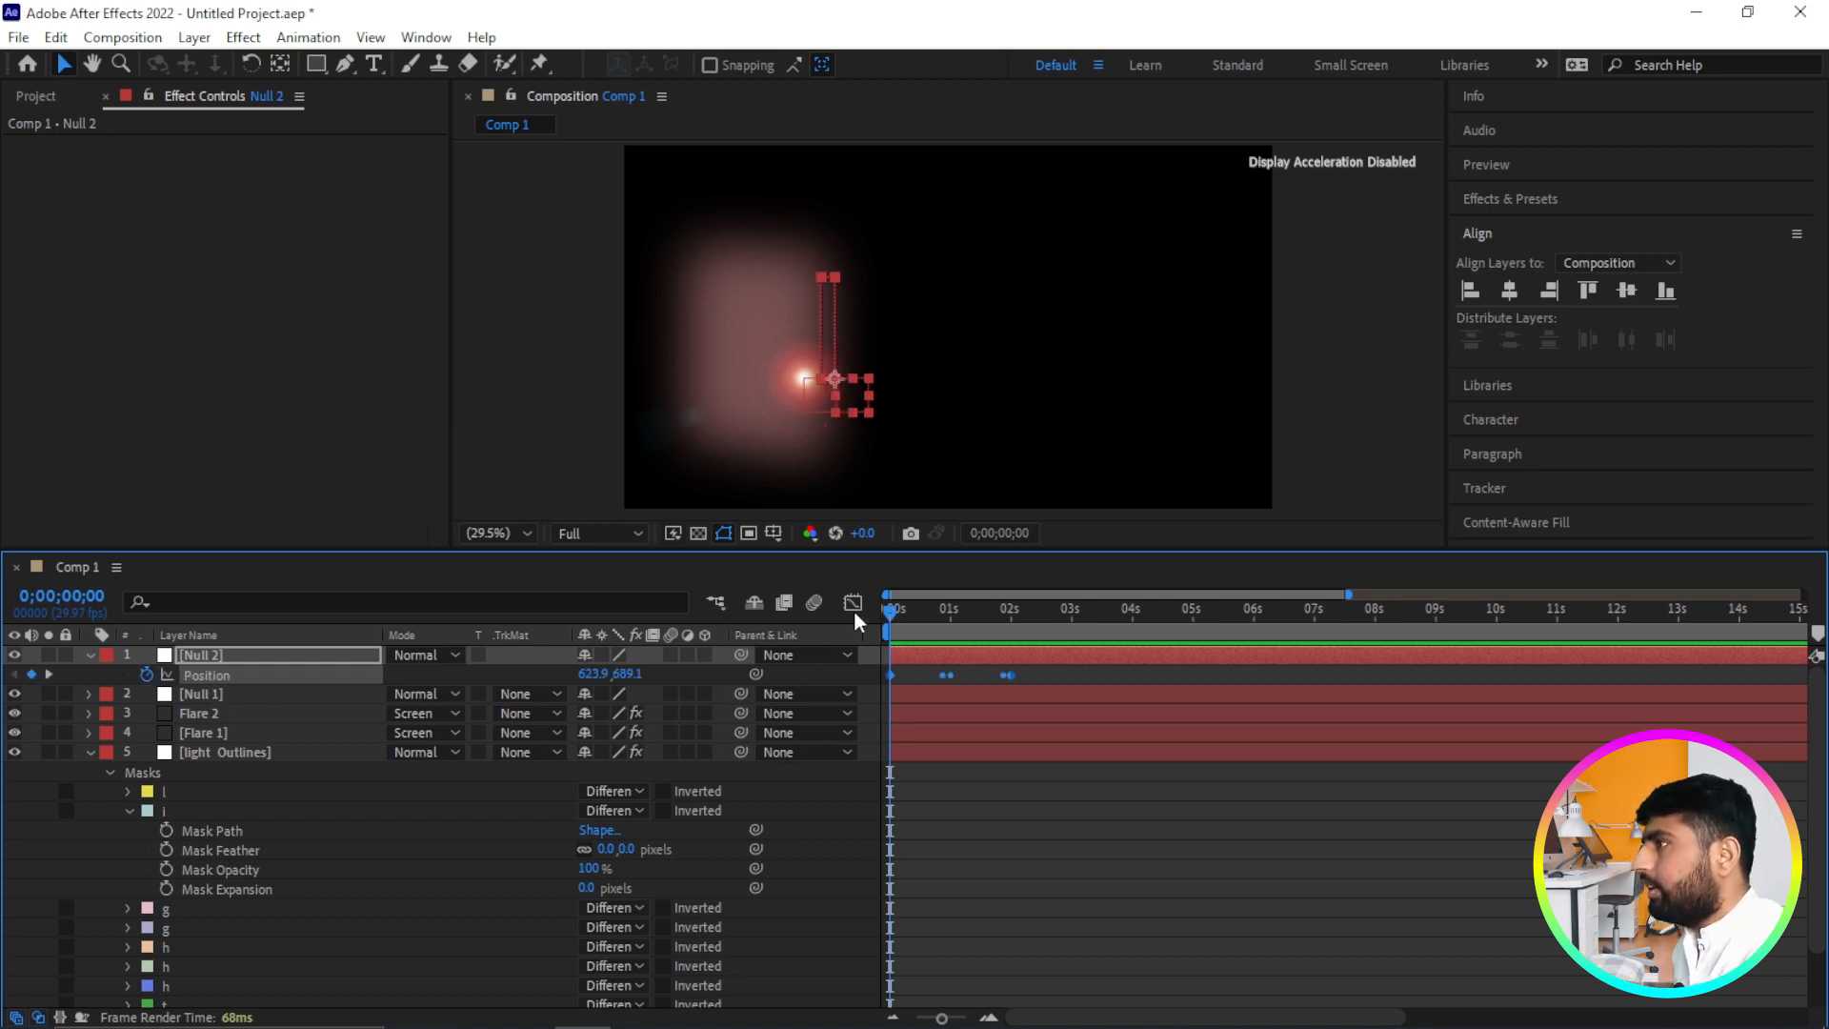
# Stretch the Null 2 path animation by moving its last Position keyframe to about 3 seconds.
pyautogui.moveTo(889, 611)
pyautogui.mouseDown()
pyautogui.moveTo(1039, 628)
pyautogui.moveTo(874, 635)
pyautogui.mouseUp()
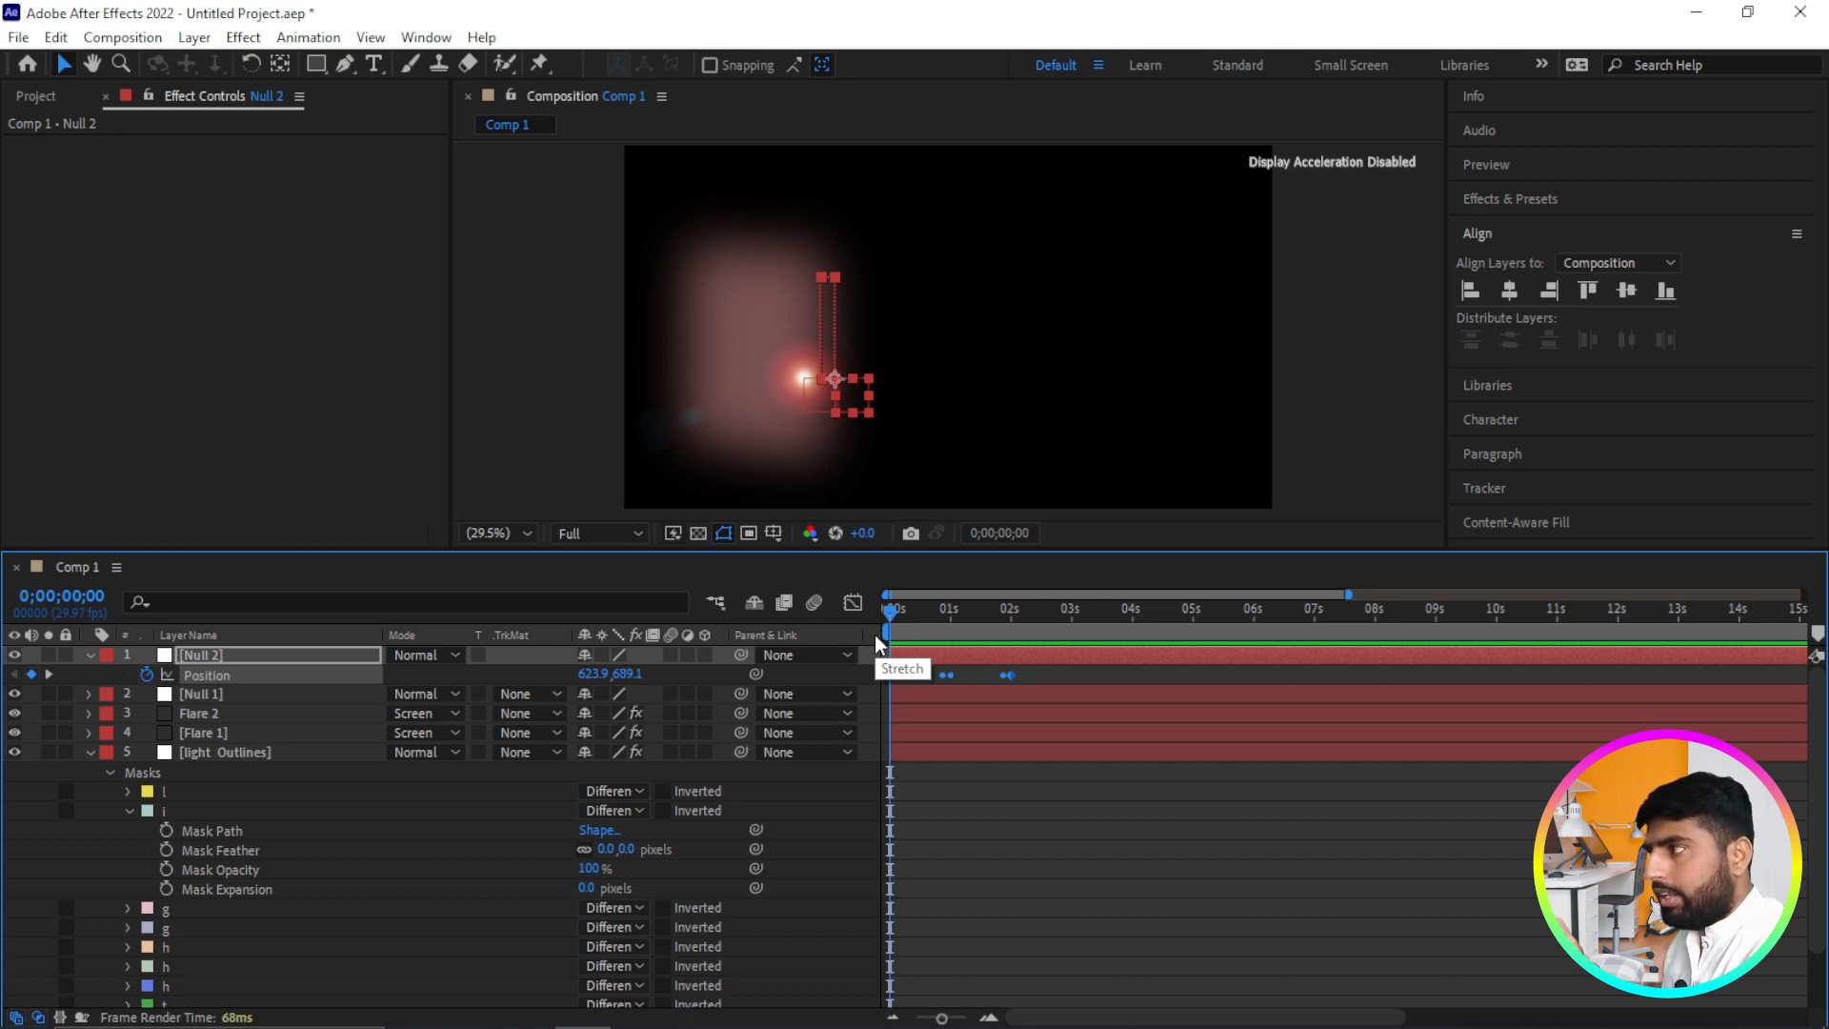
pyautogui.click(1020, 676)
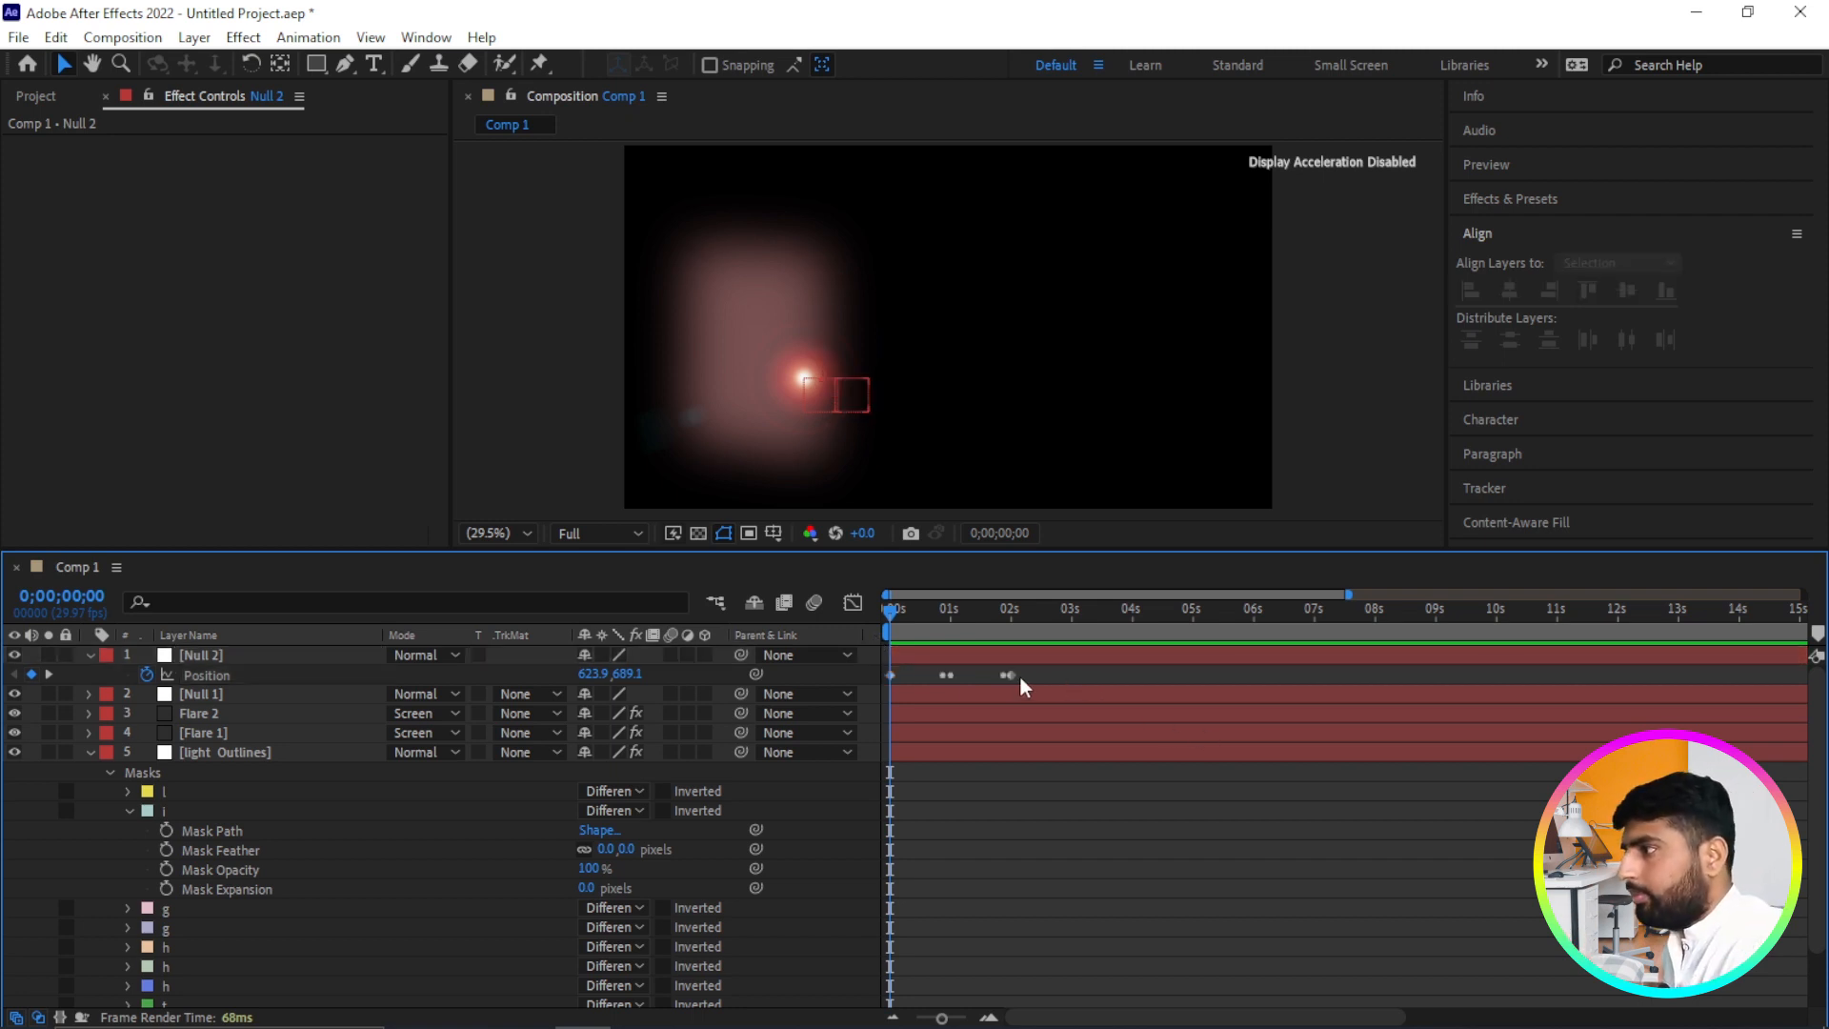
pyautogui.moveTo(1010, 677); pyautogui.dragTo(1080, 688)
# Time-reverse all Position keyframes of Null 2, and collapse the properties of Null 2 and light Outlines.
pyautogui.moveTo(1095, 670); pyautogui.dragTo(889, 680)
pyautogui.rightClick(889, 674)
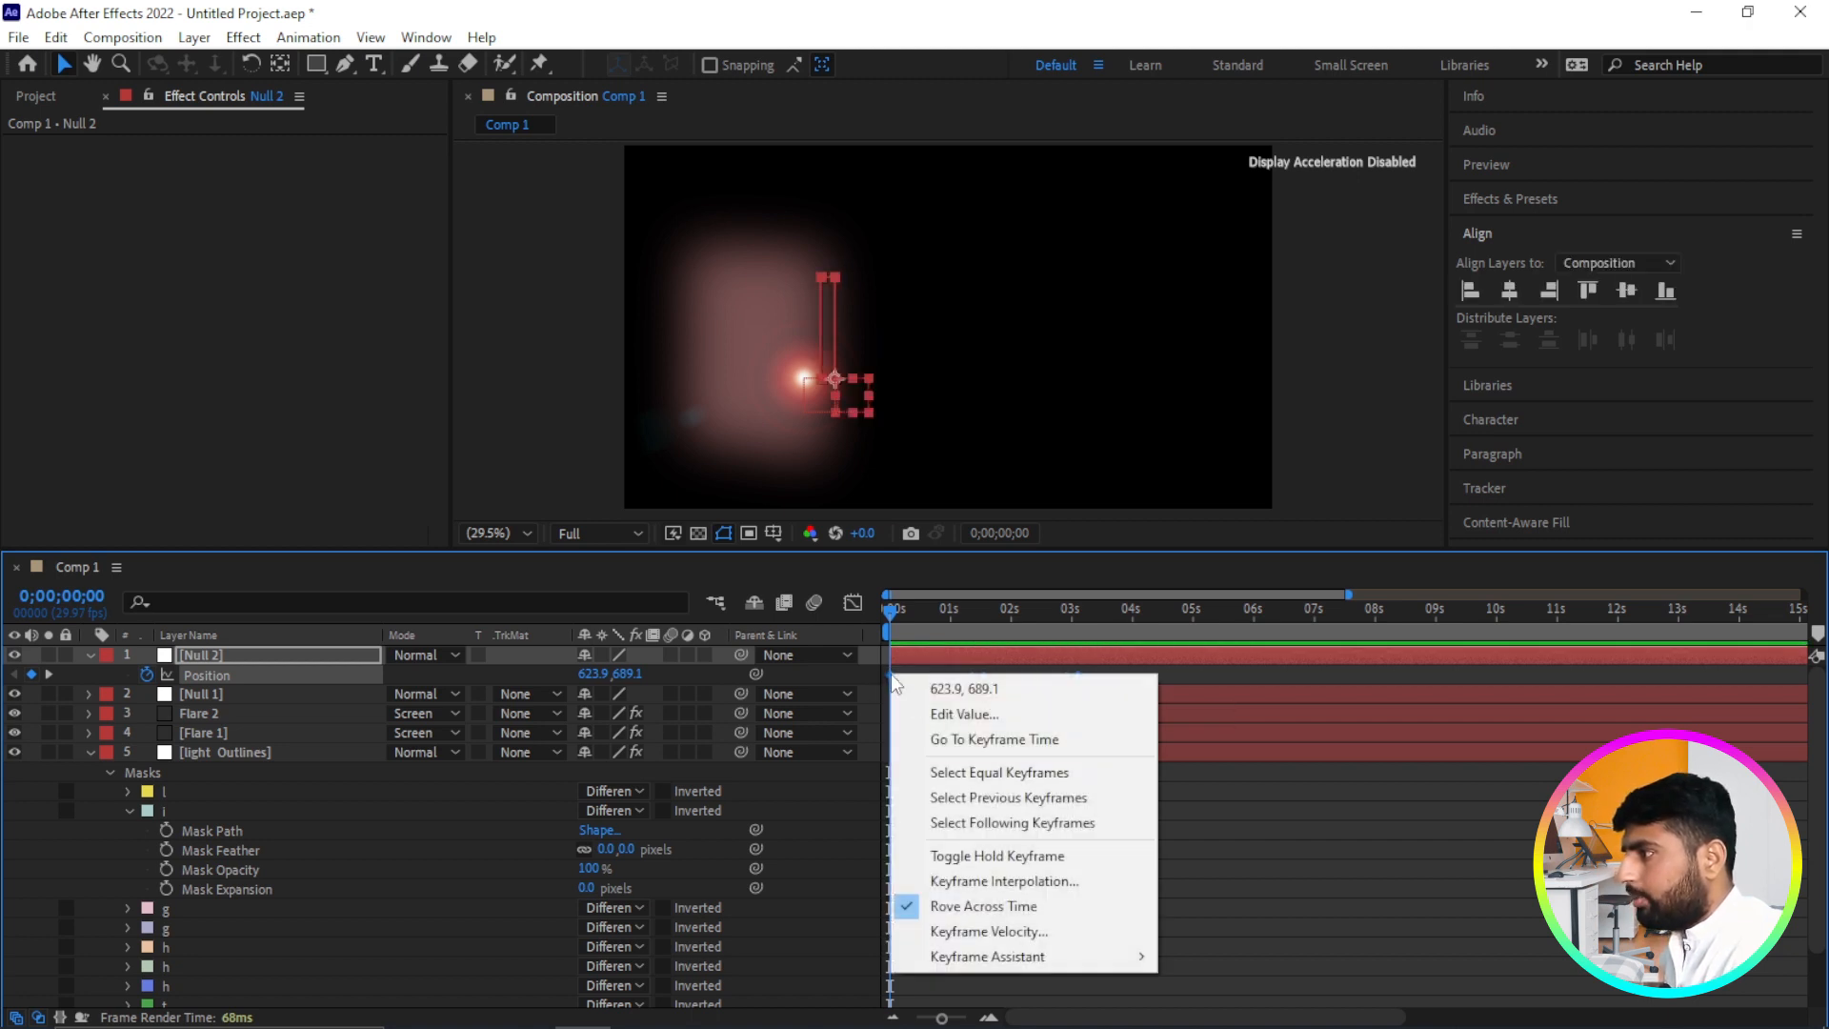
pyautogui.moveTo(1025, 956)
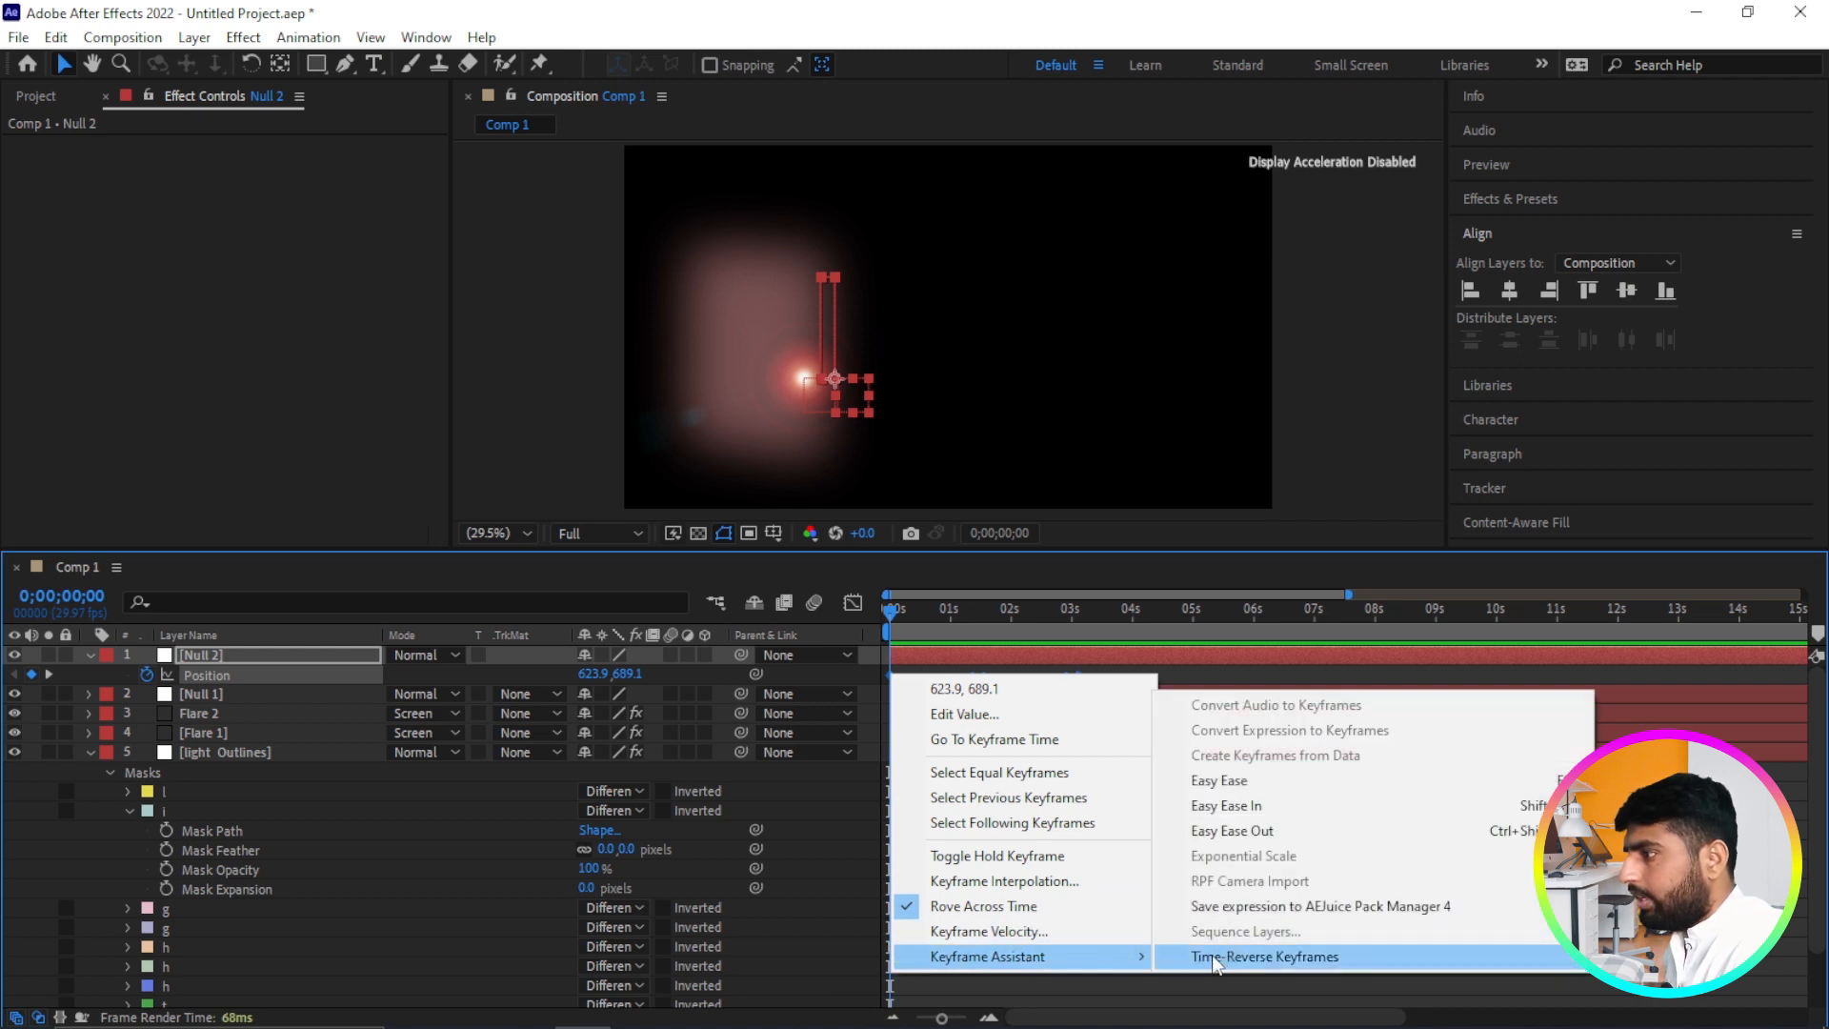
pyautogui.click(1211, 957)
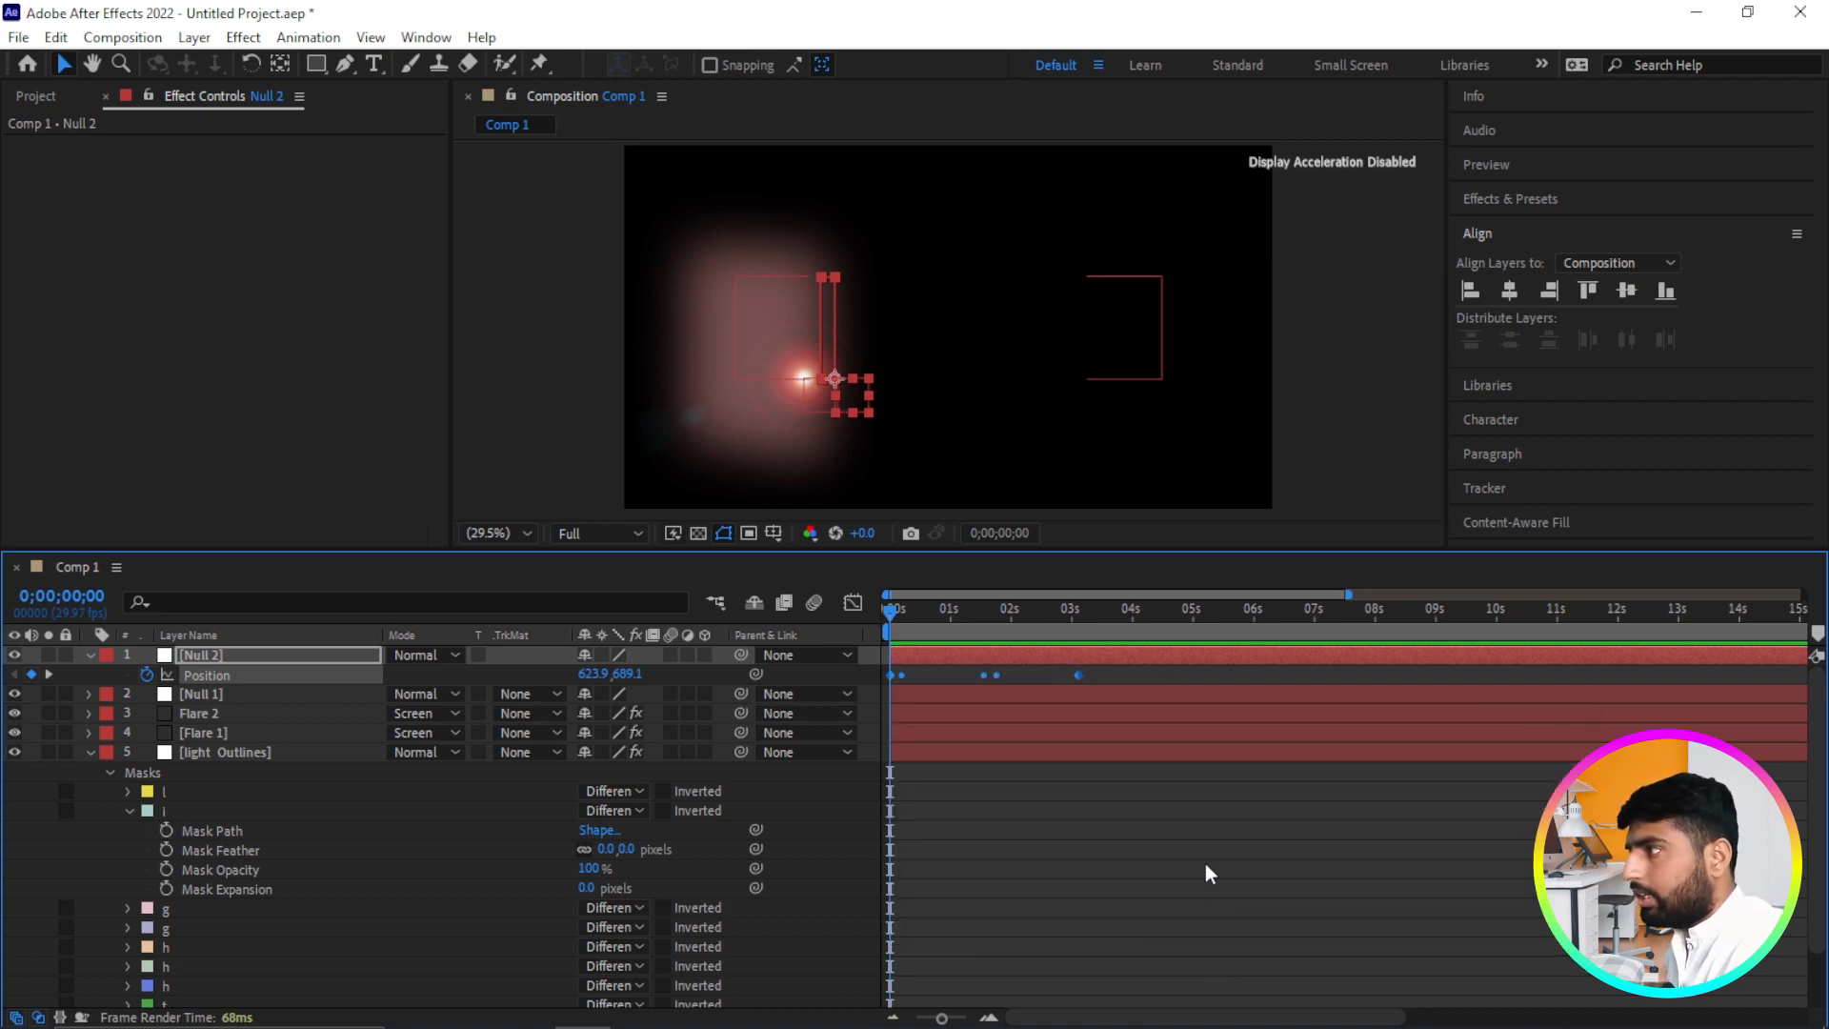
pyautogui.click(90, 654)
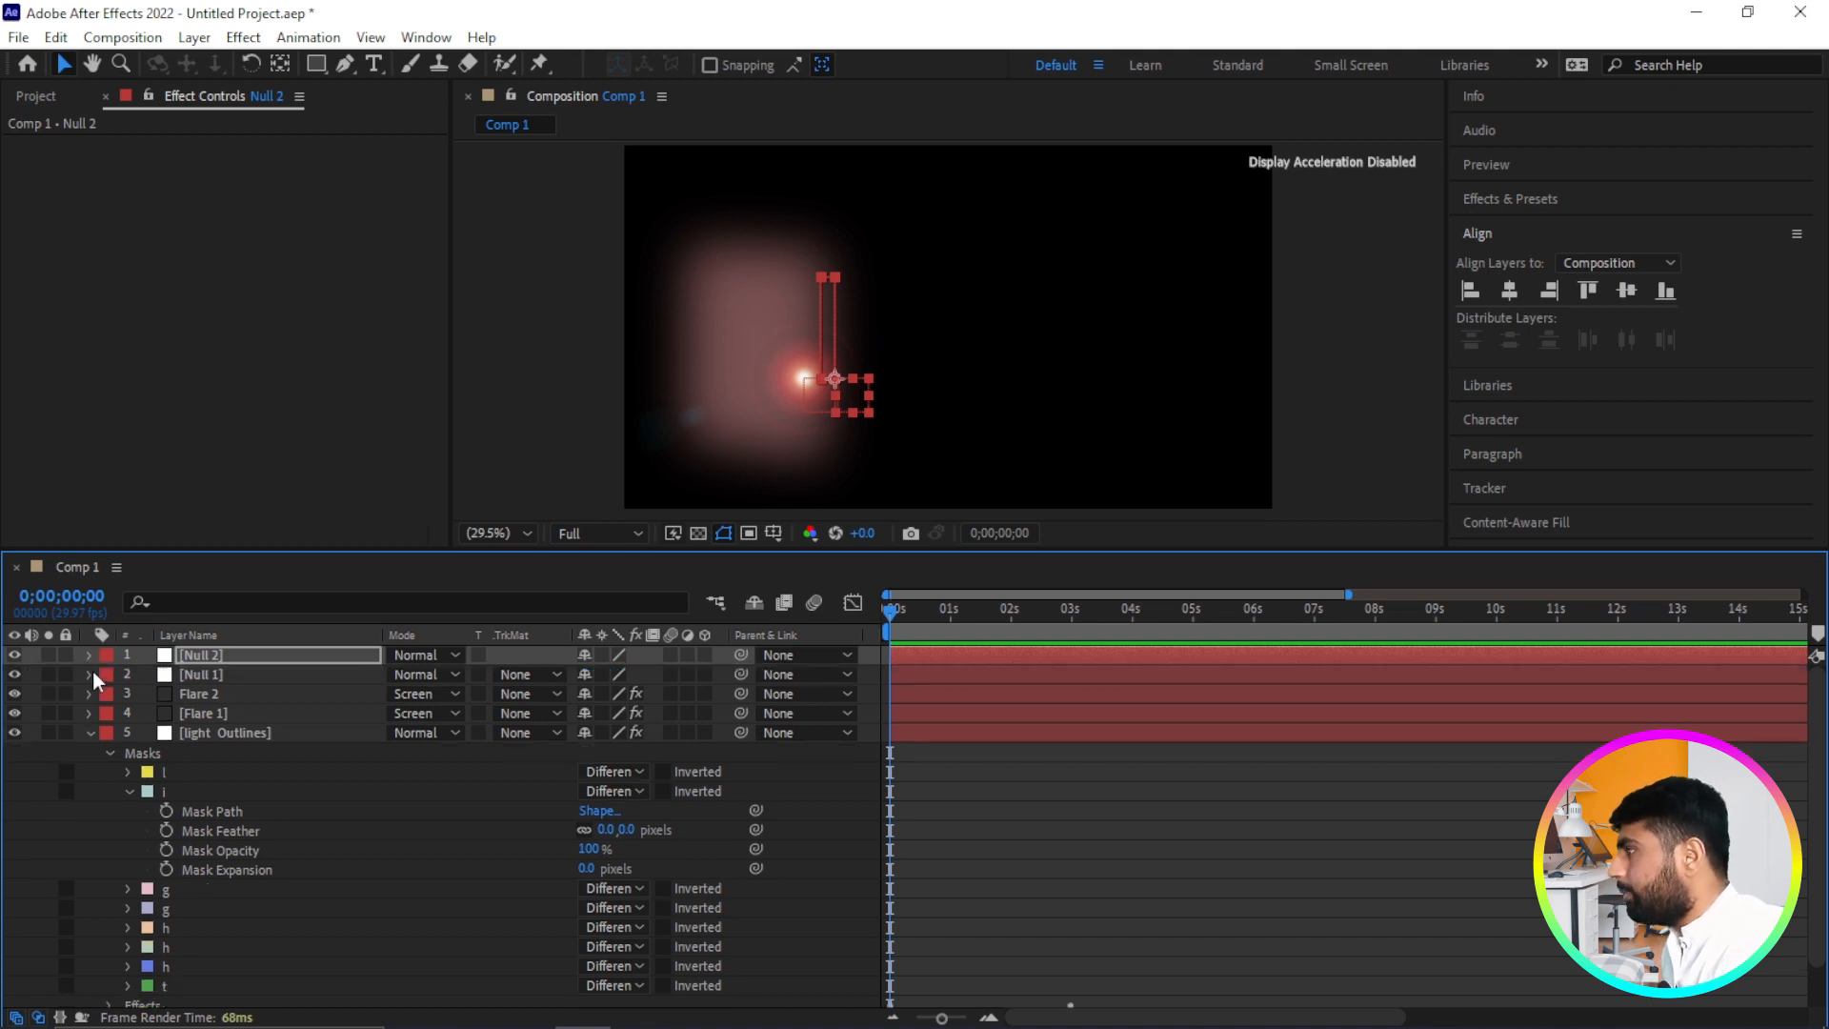
pyautogui.click(91, 731)
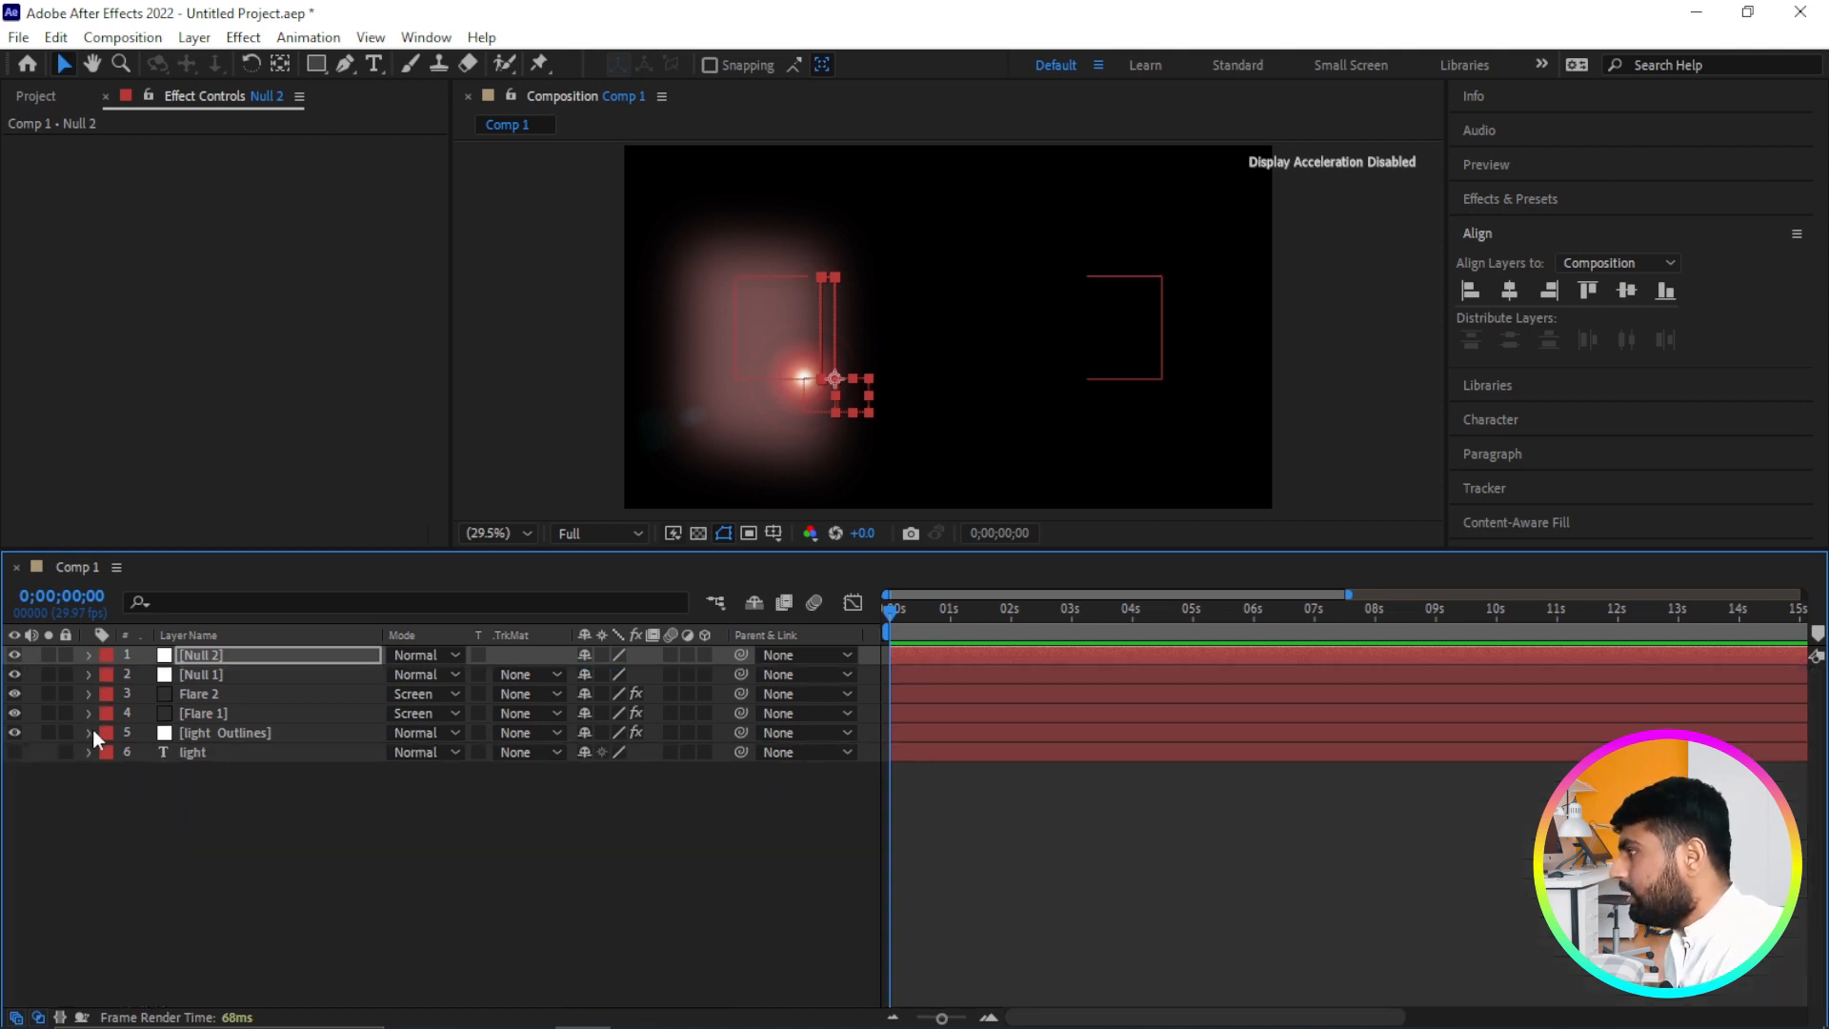
# Add the expression wiggle(2,20) to the Flare Brightness of Flare 1 and preview the animation.
pyautogui.click(207, 693)
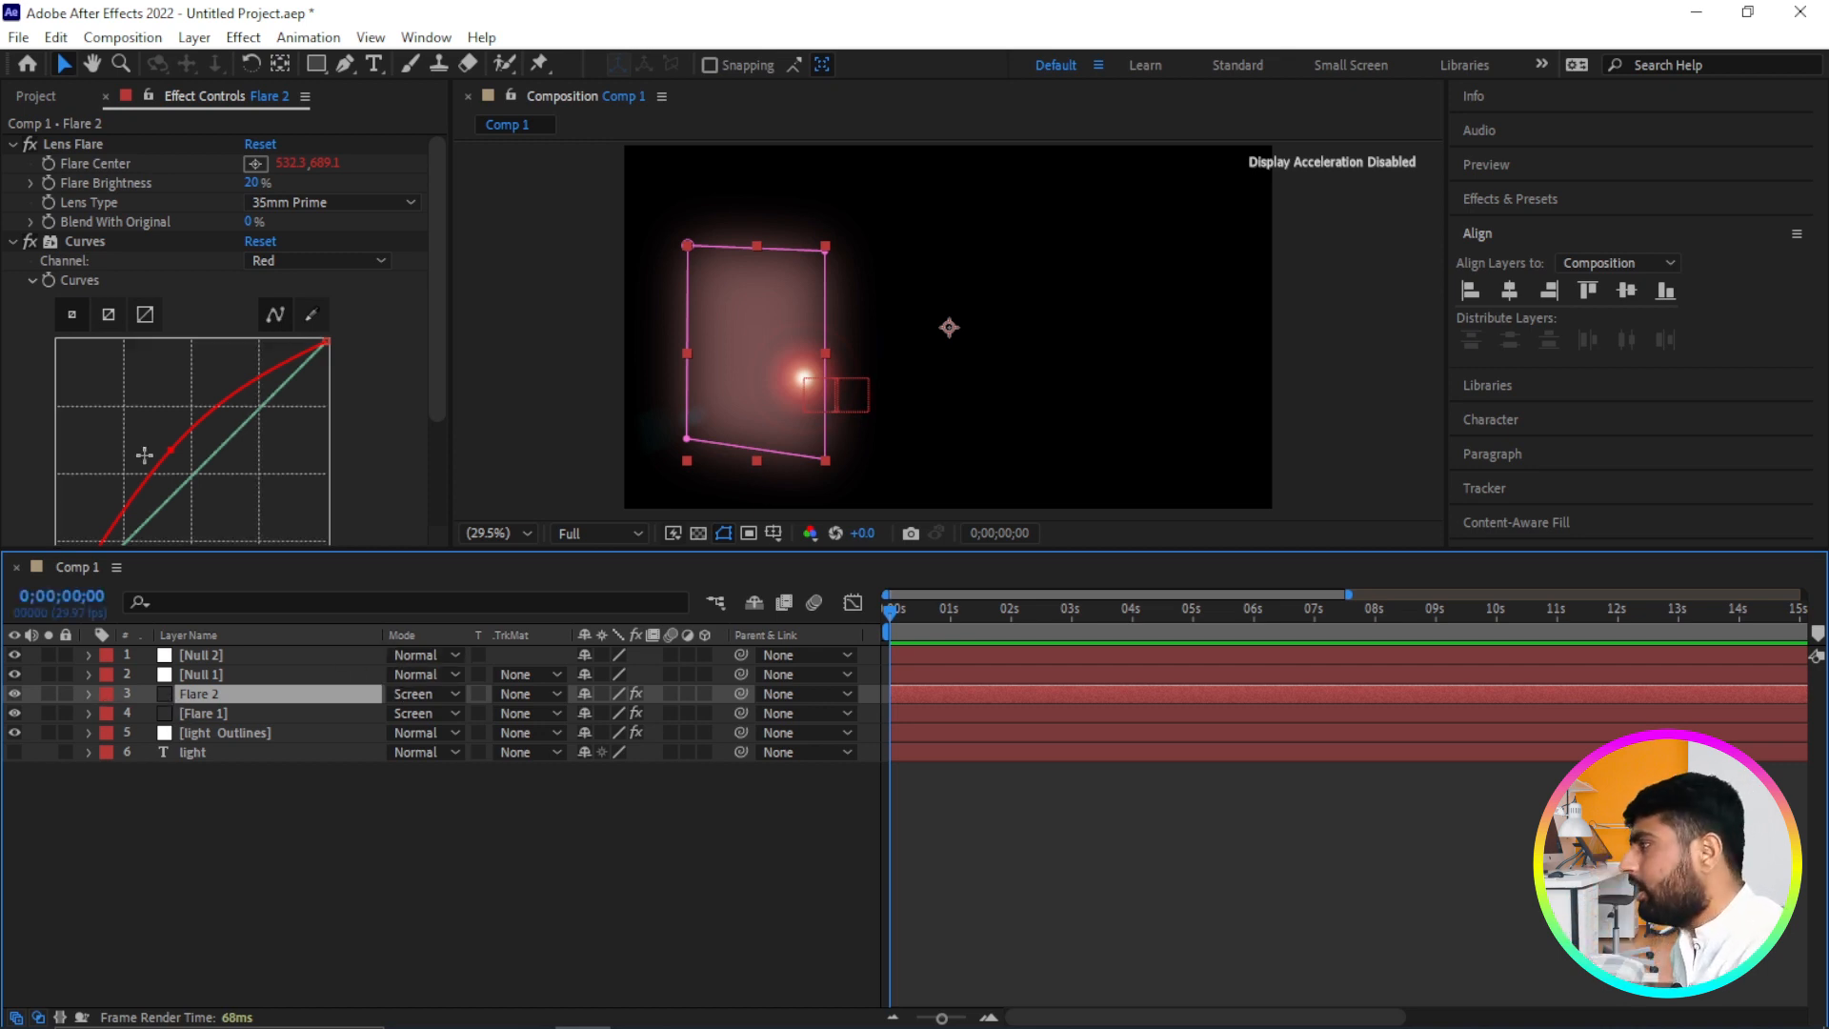
pyautogui.click(204, 711)
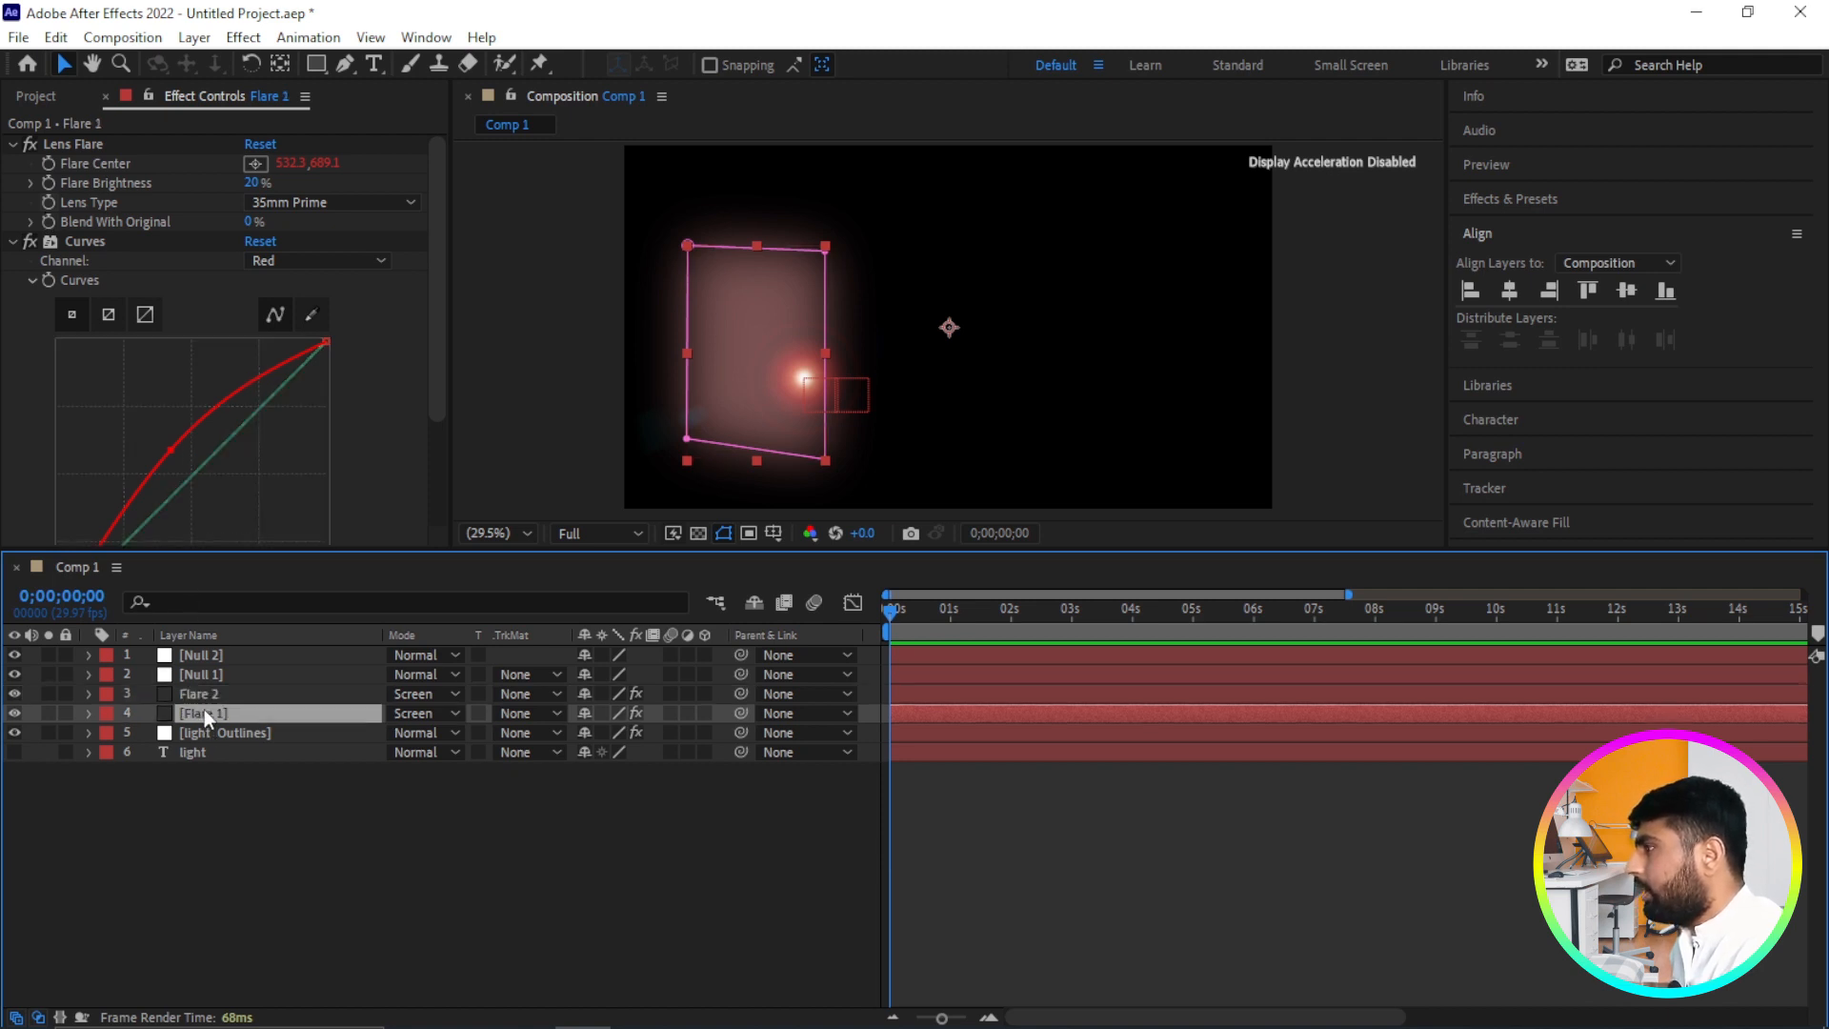
pyautogui.keyDown('alt'); pyautogui.click(49, 182); pyautogui.keyUp('alt')
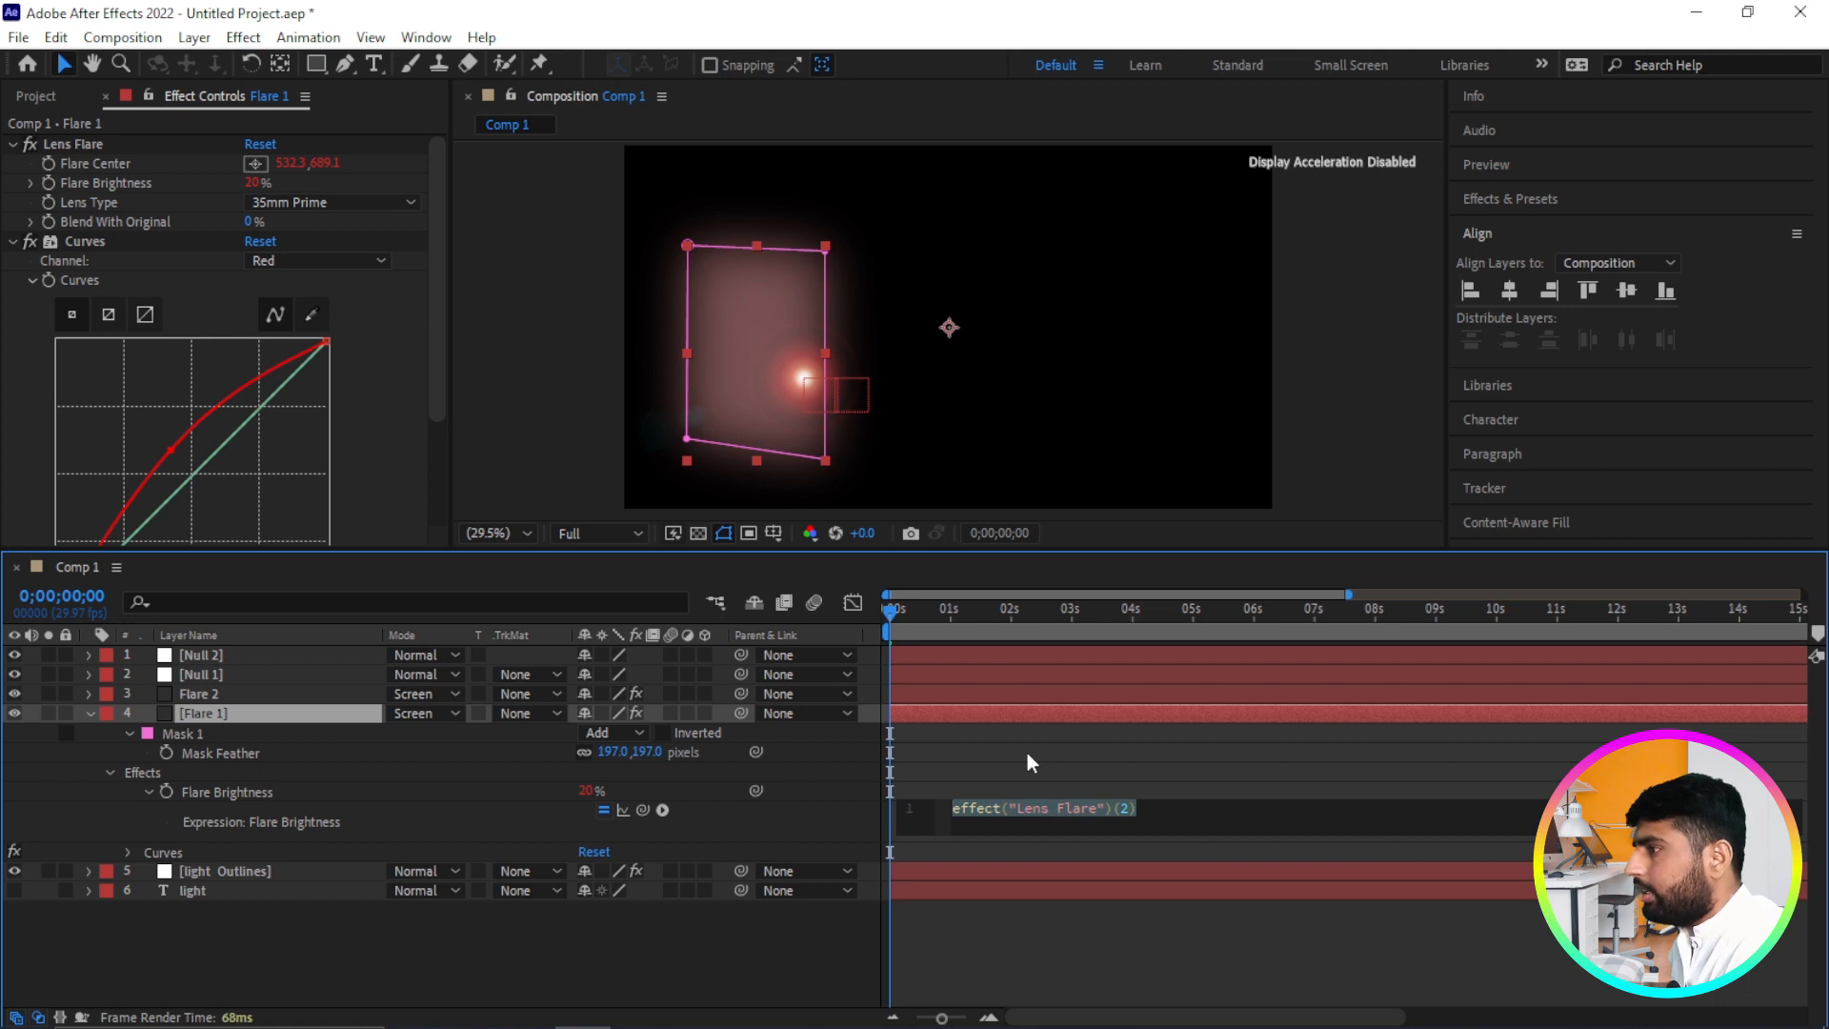
pyautogui.write('wiggle')
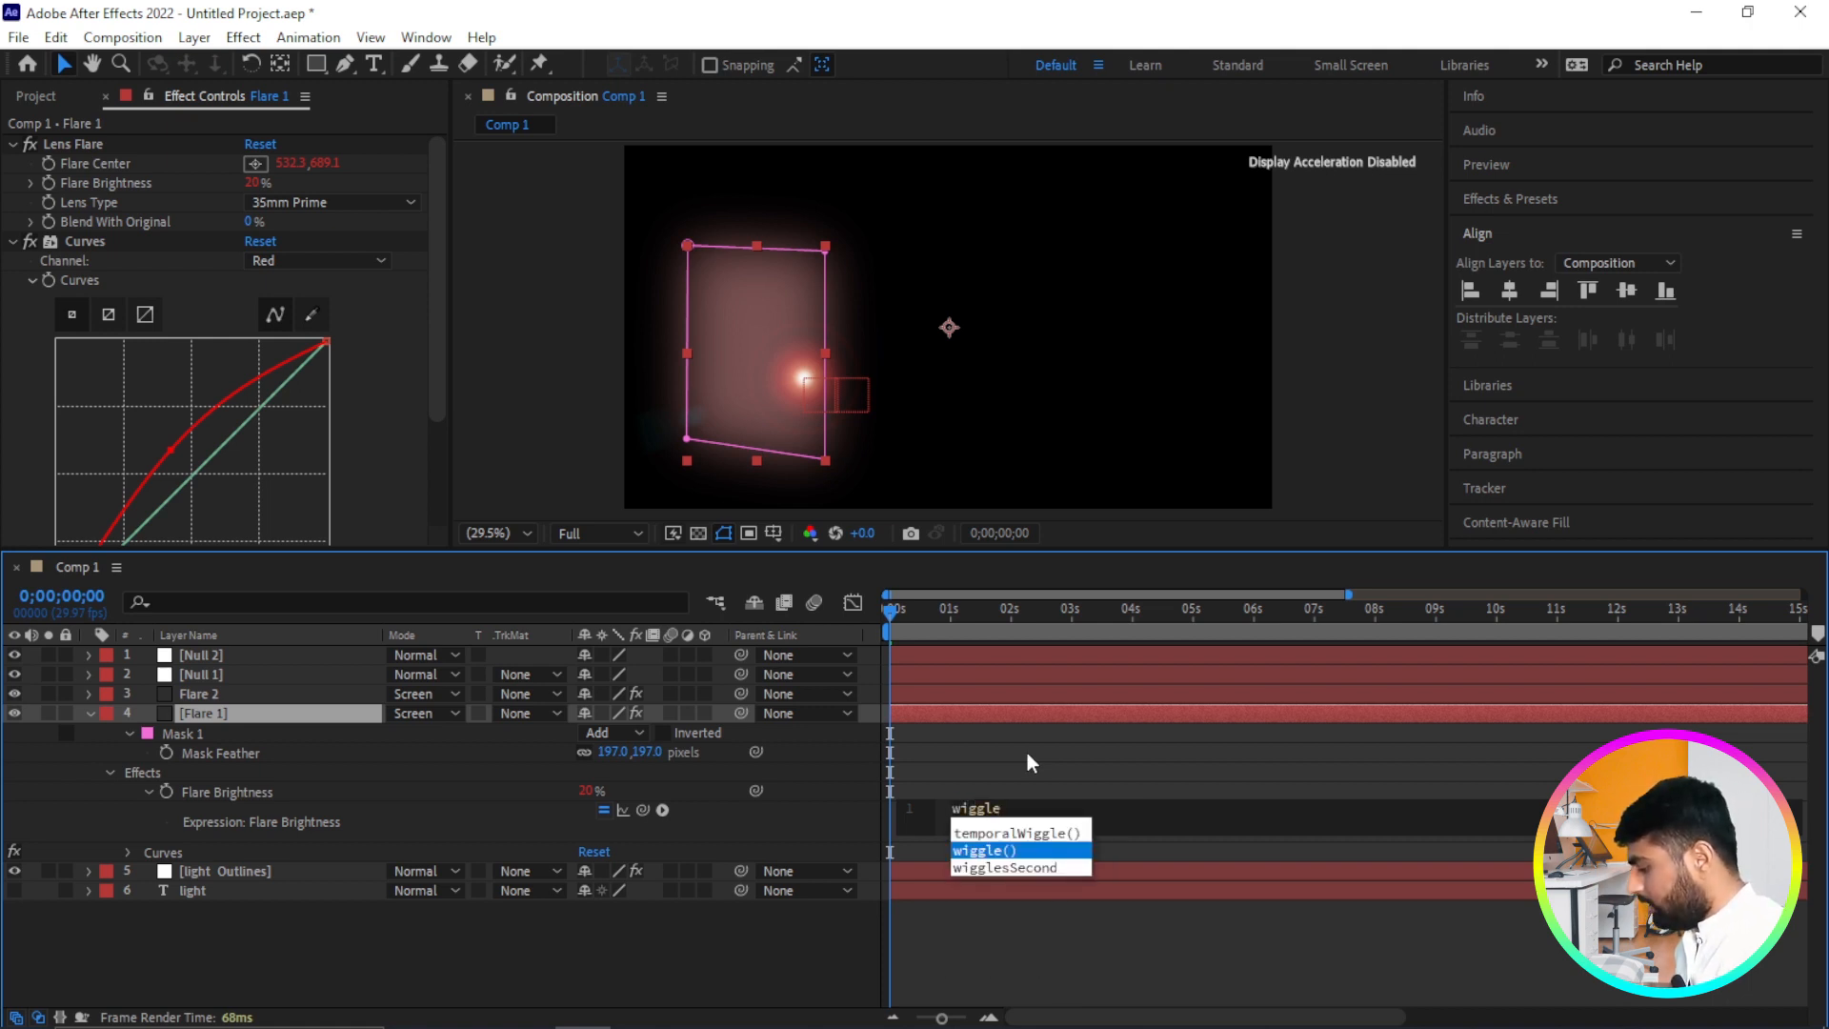
pyautogui.press('Return')
pyautogui.write('2')
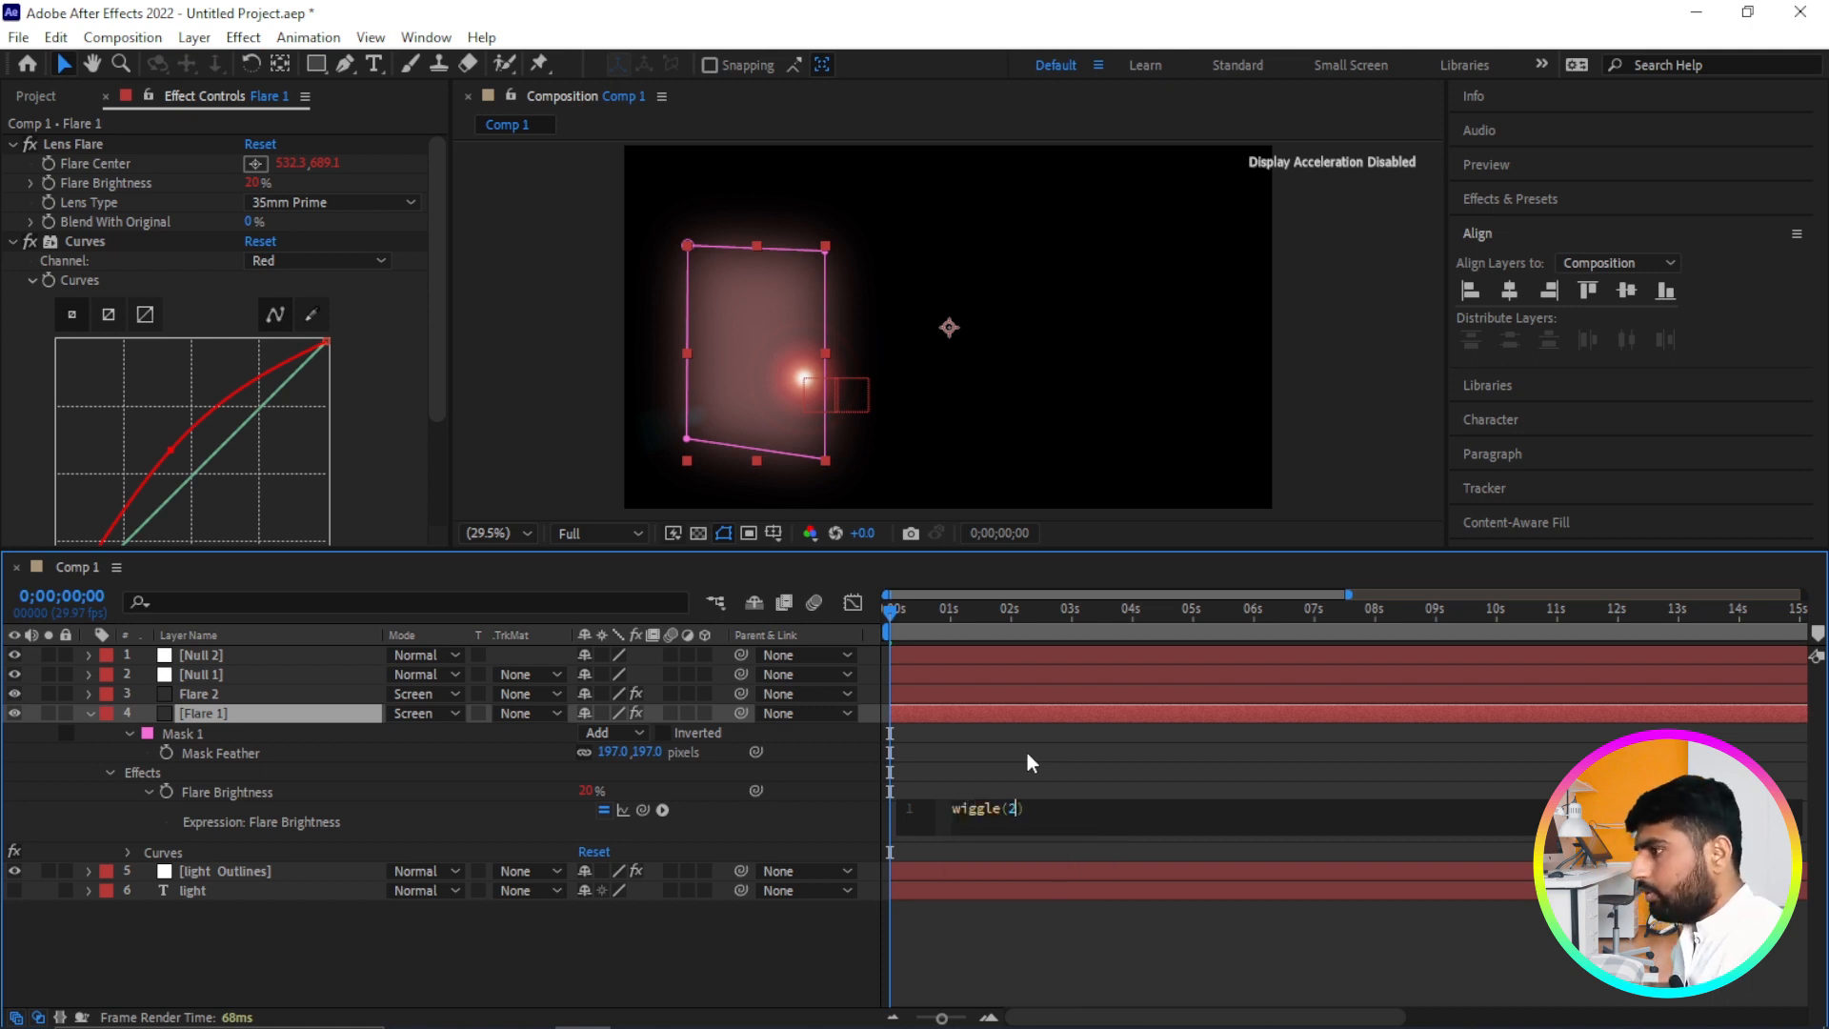
pyautogui.write(',20')
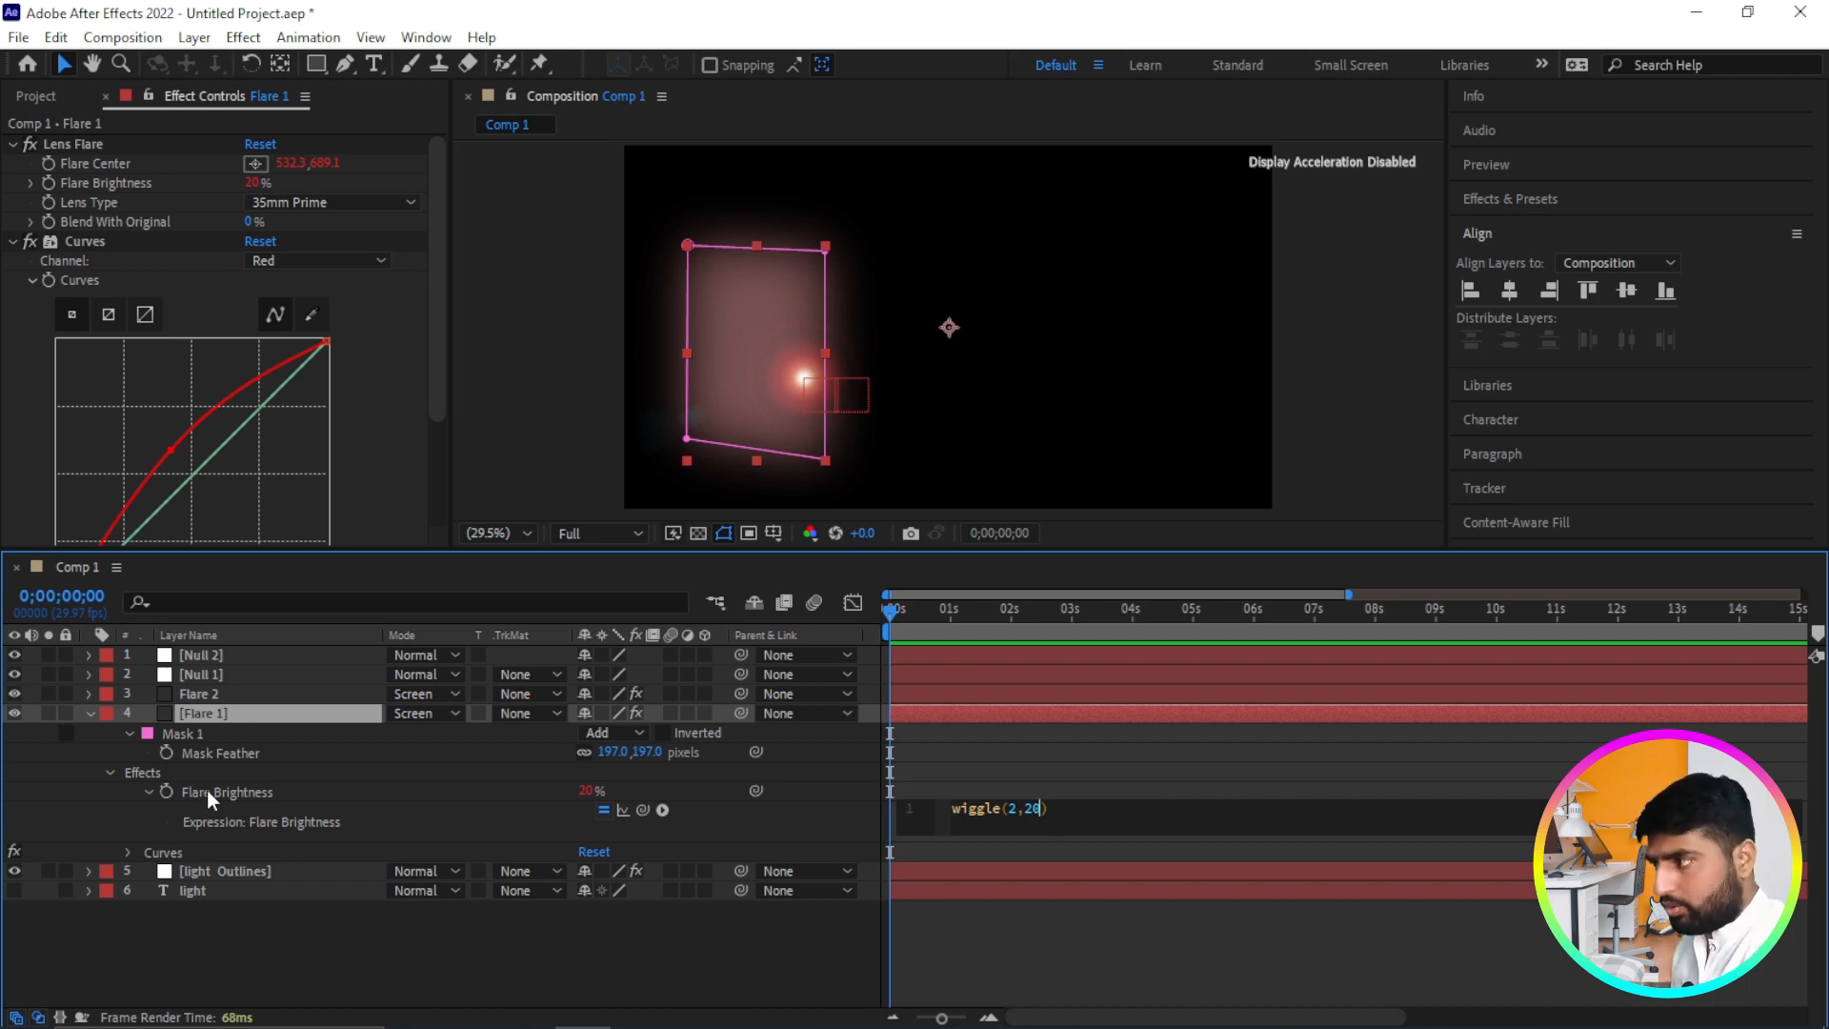
pyautogui.click(91, 712)
pyautogui.click(92, 713)
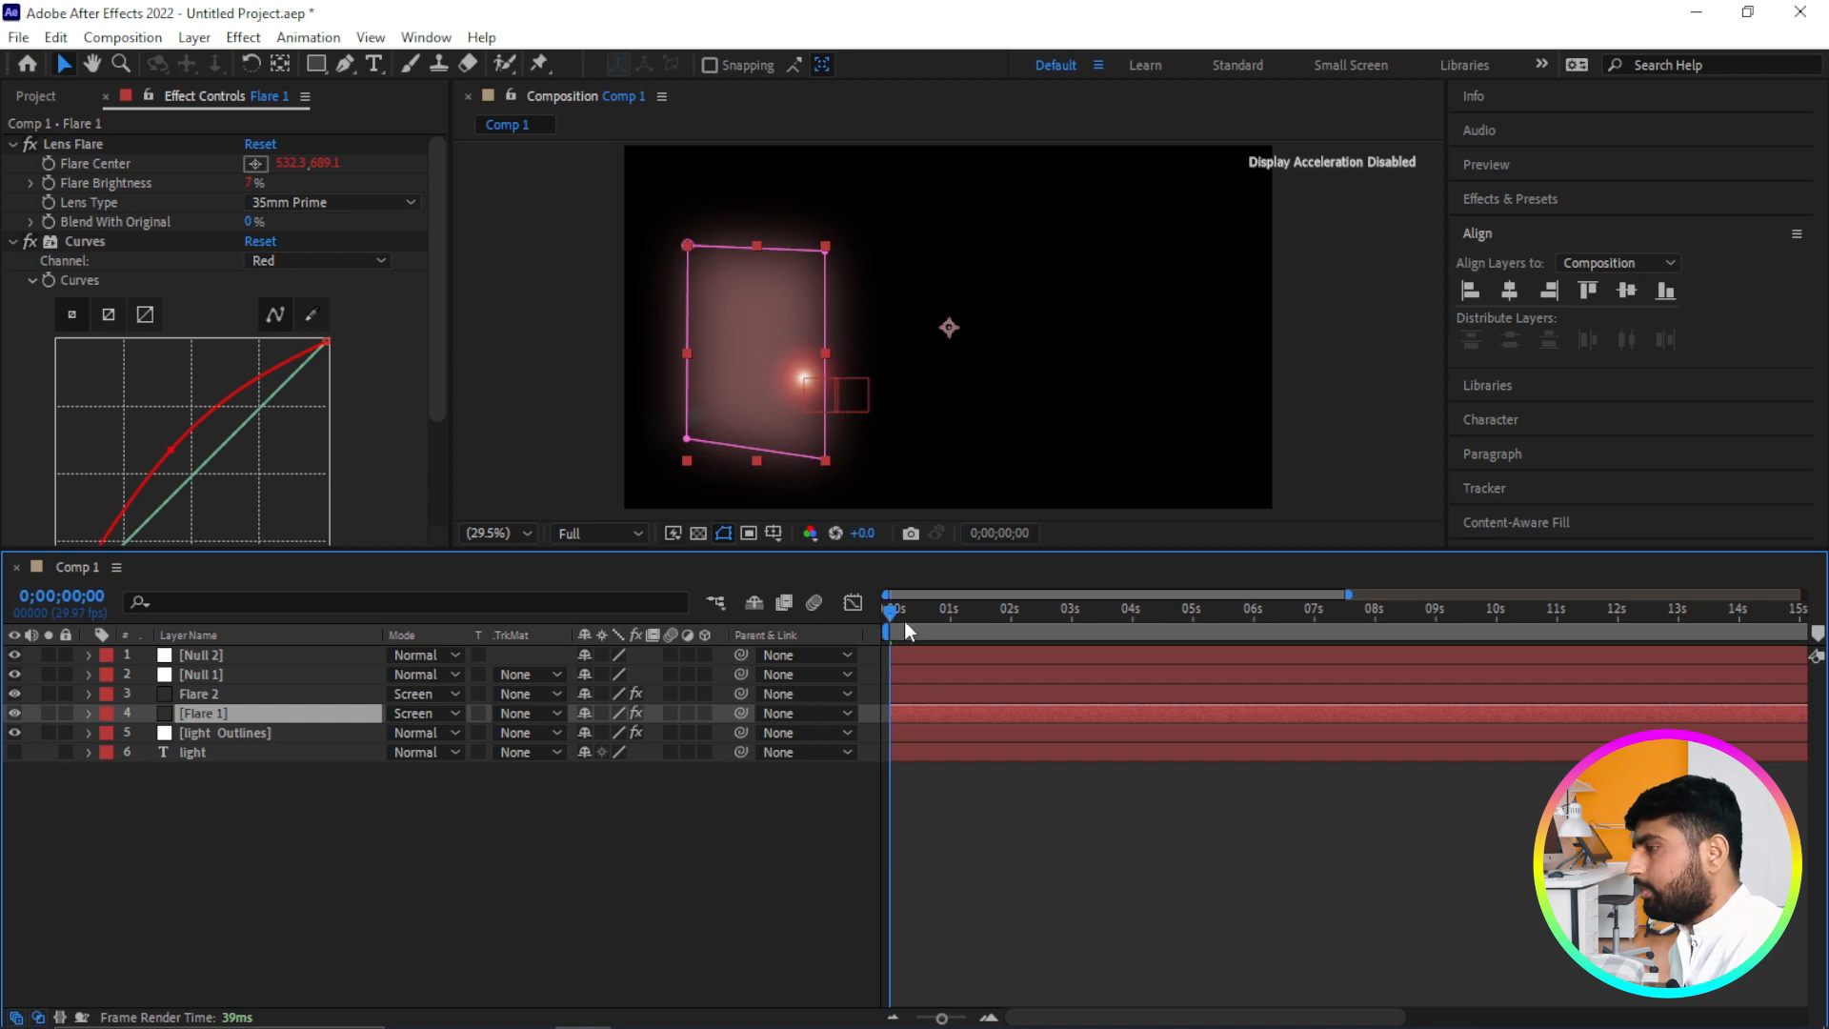
pyautogui.press('space')
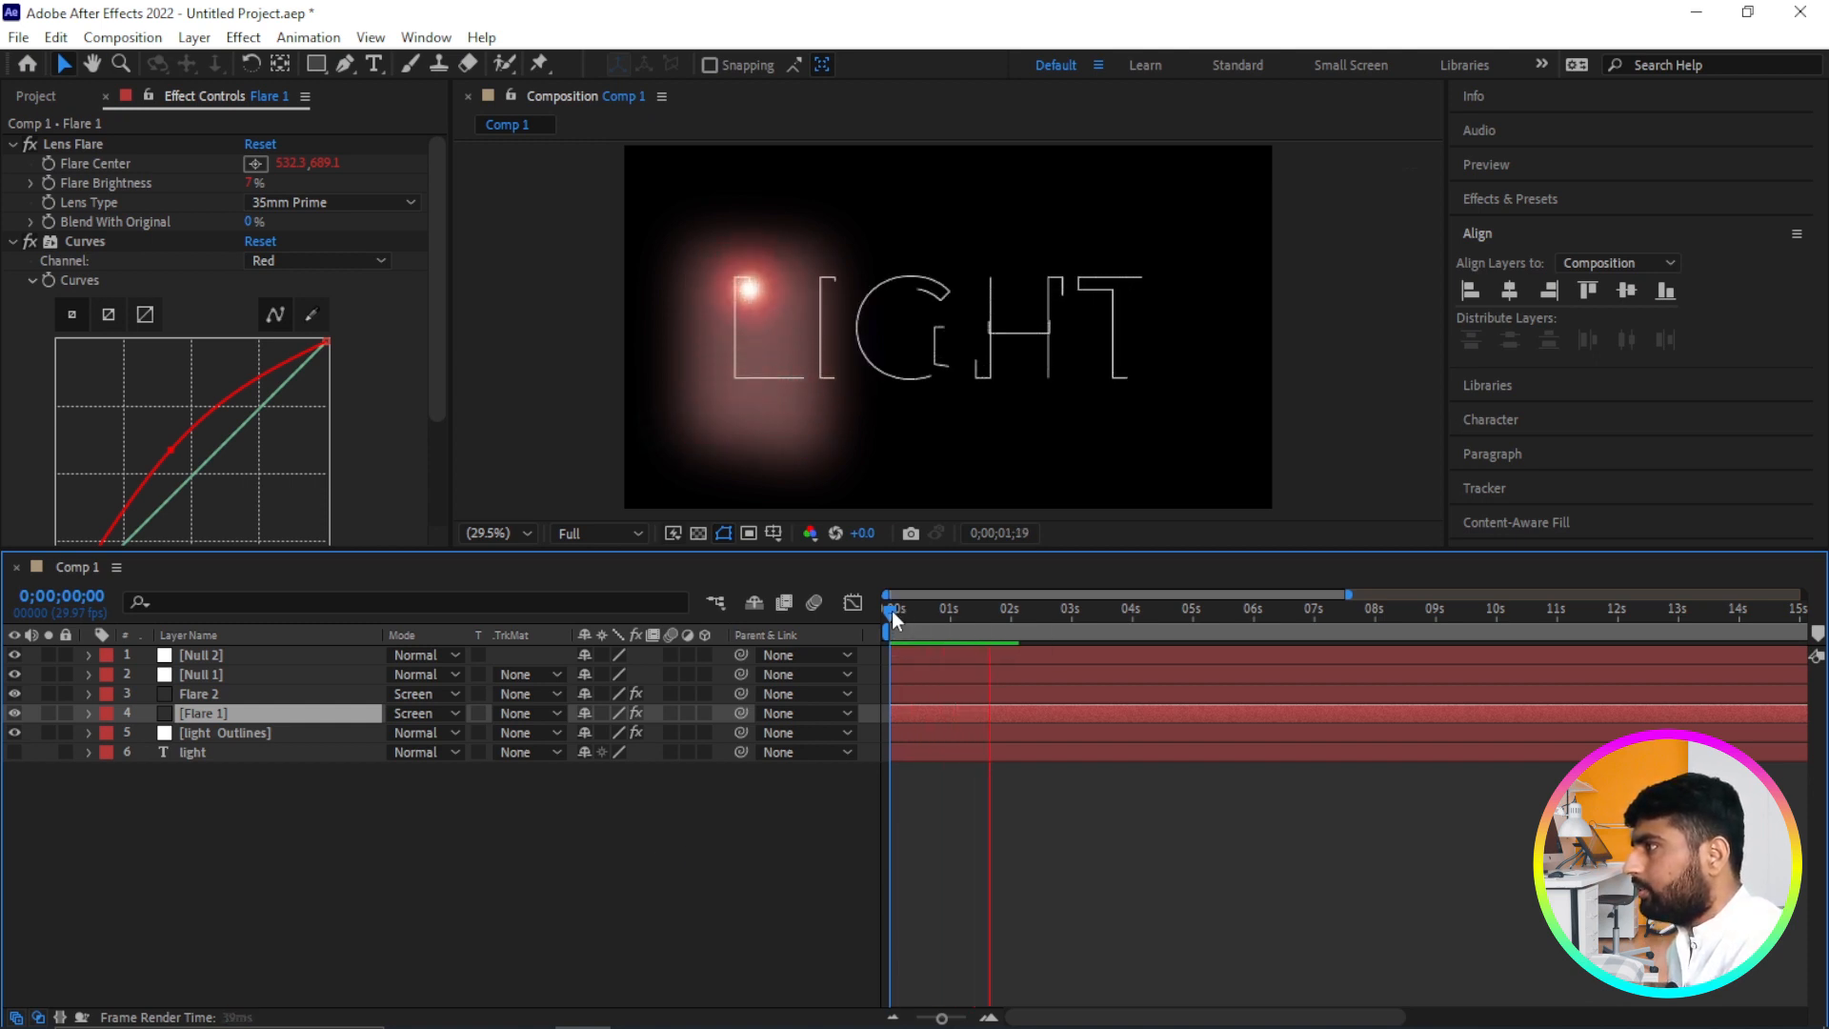
pyautogui.press('space')
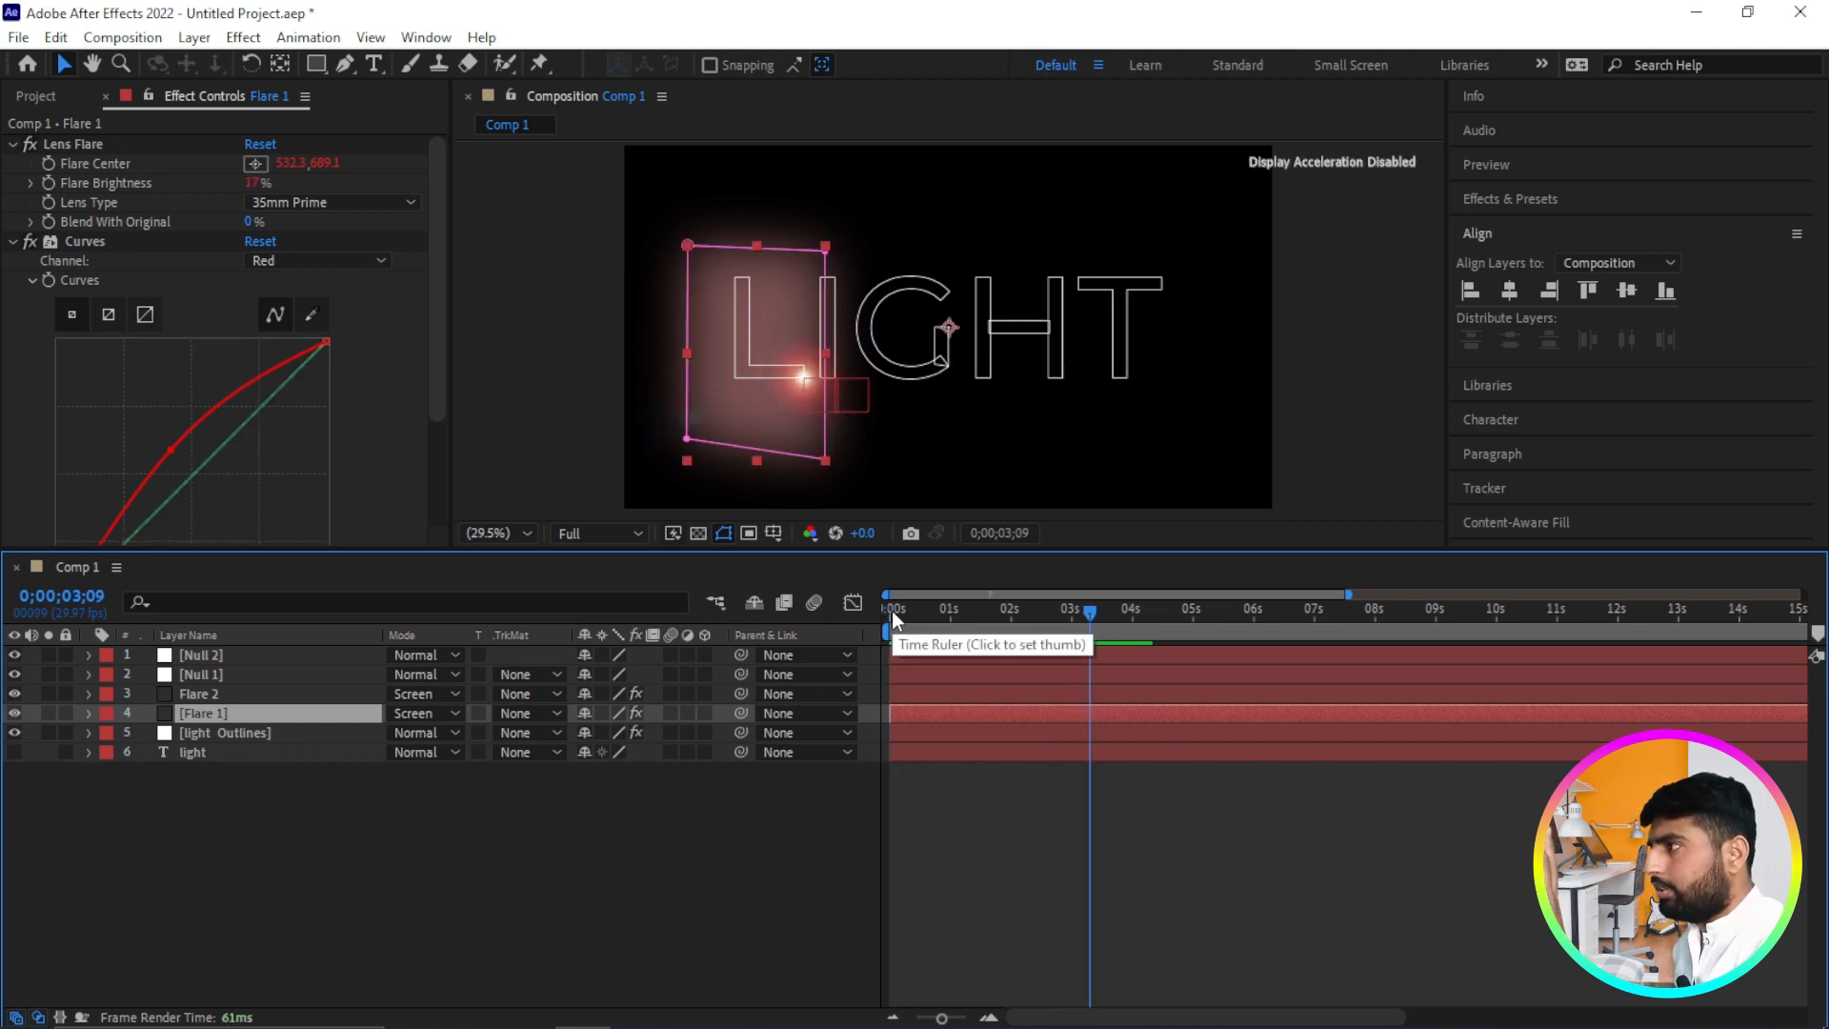
# Set the Mask Feather of Flare 1 to 699 pixels and return to the start of the composition.
pyautogui.click(764, 418)
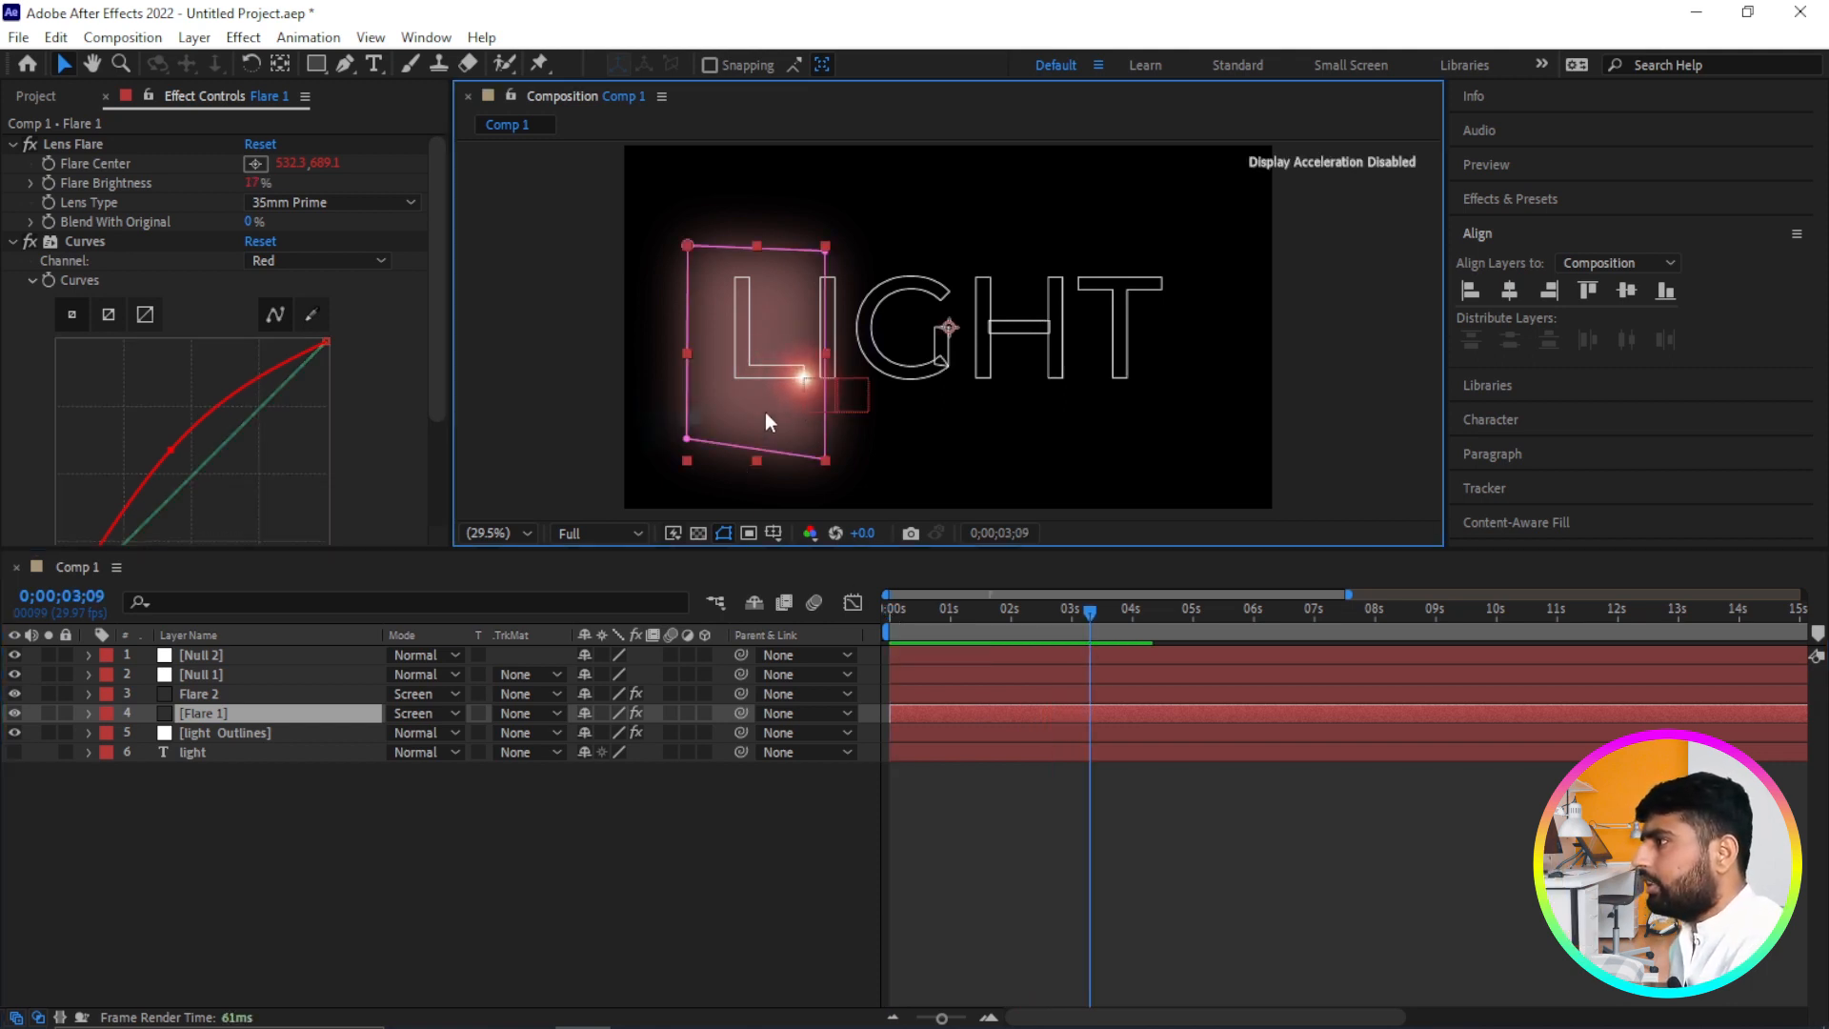
pyautogui.press('f')
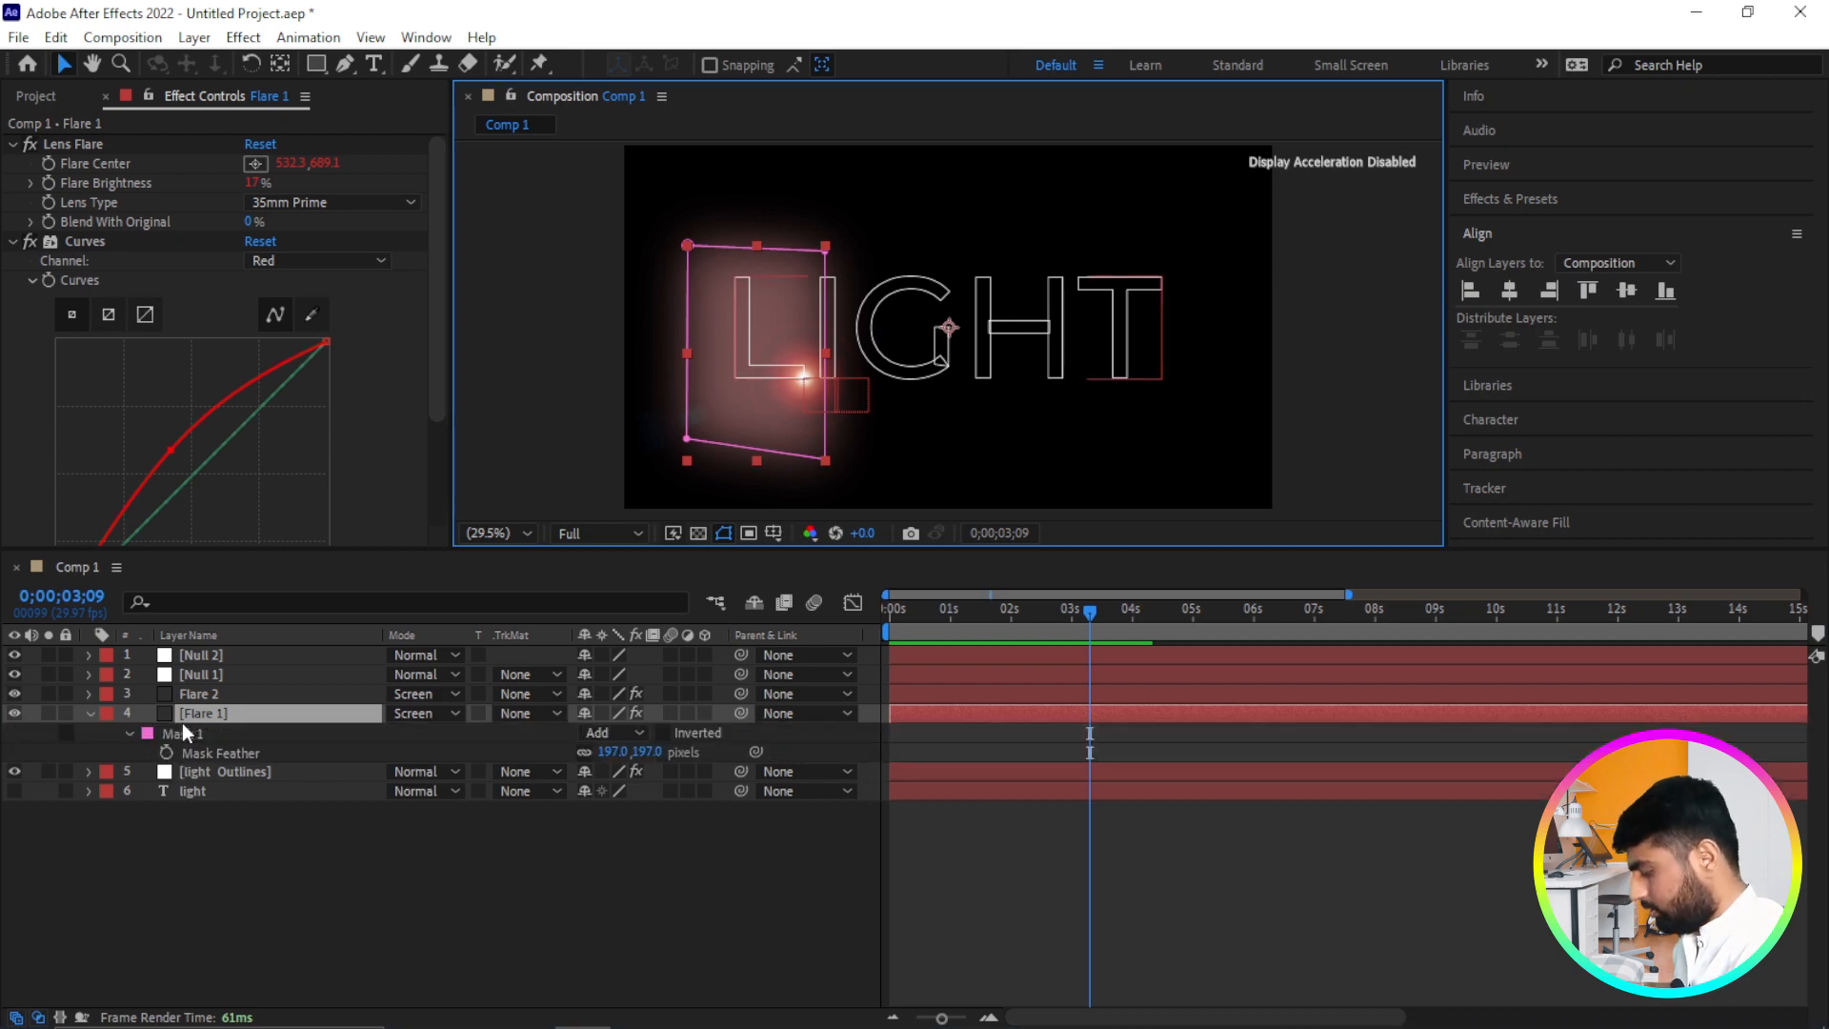
pyautogui.moveTo(615, 753); pyautogui.dragTo(948, 762)
pyautogui.moveTo(612, 759); pyautogui.dragTo(636, 762)
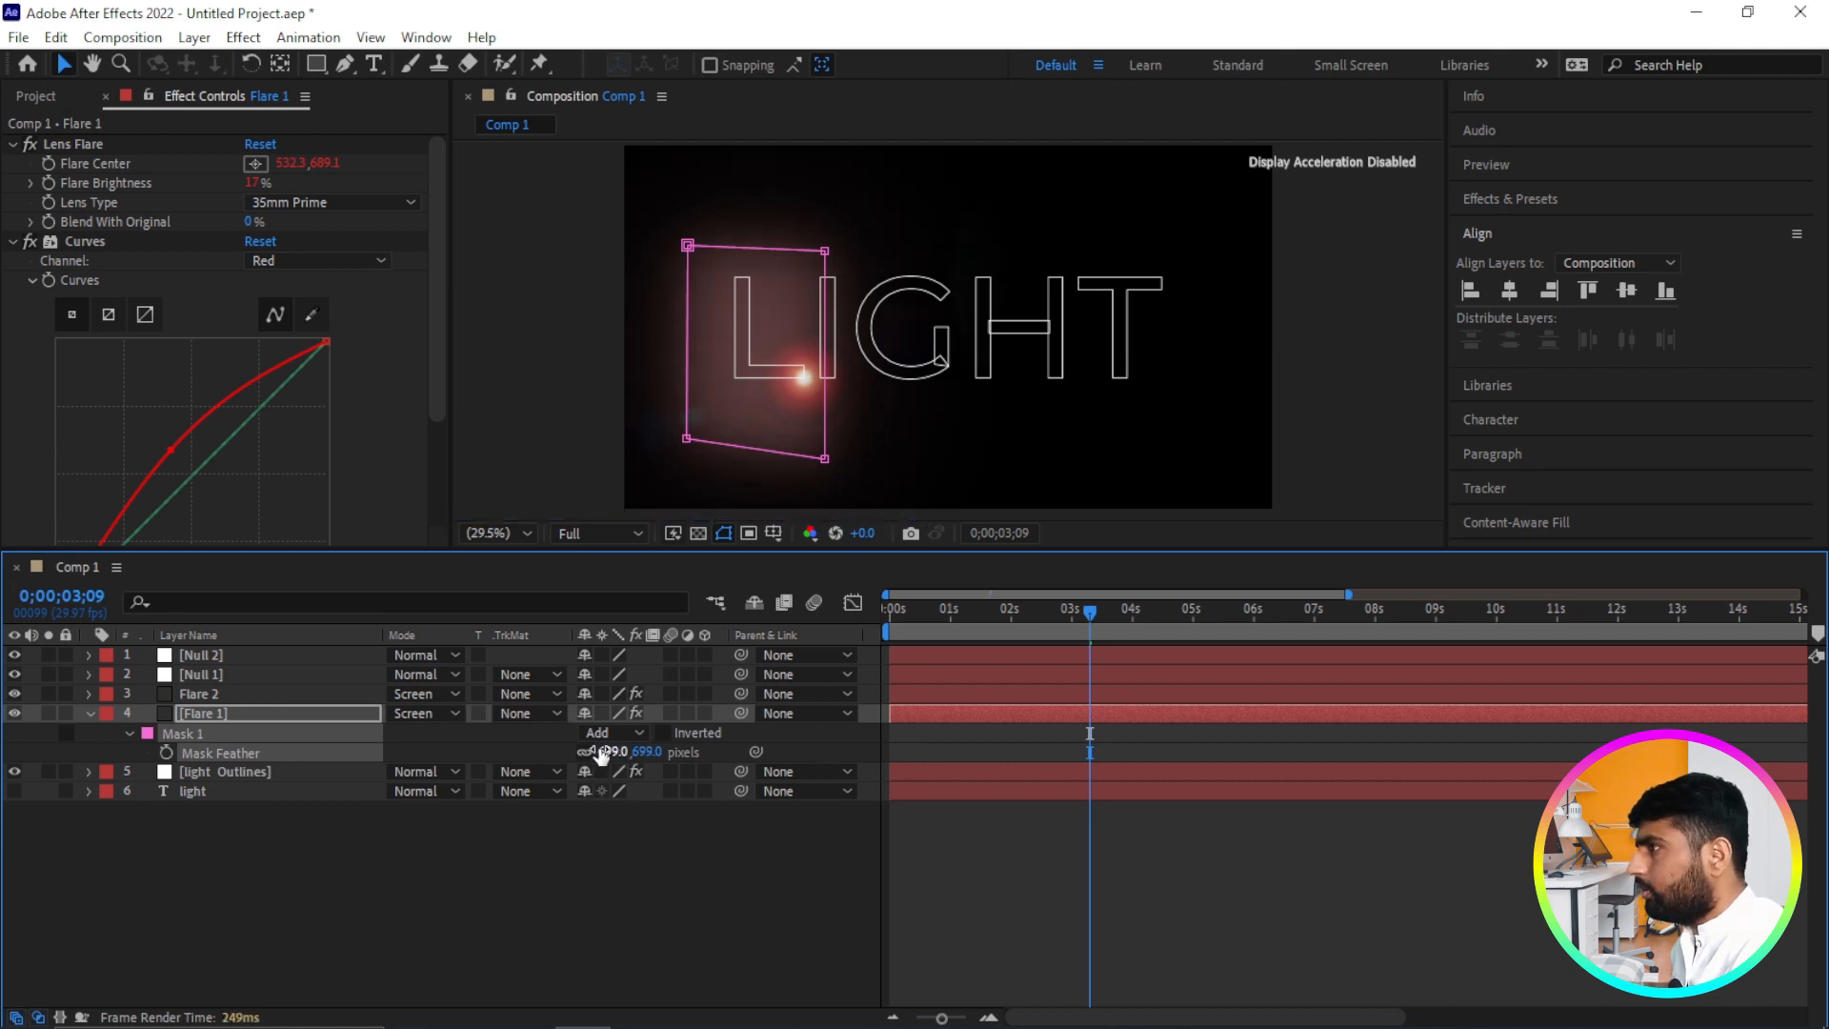
pyautogui.press('Home')
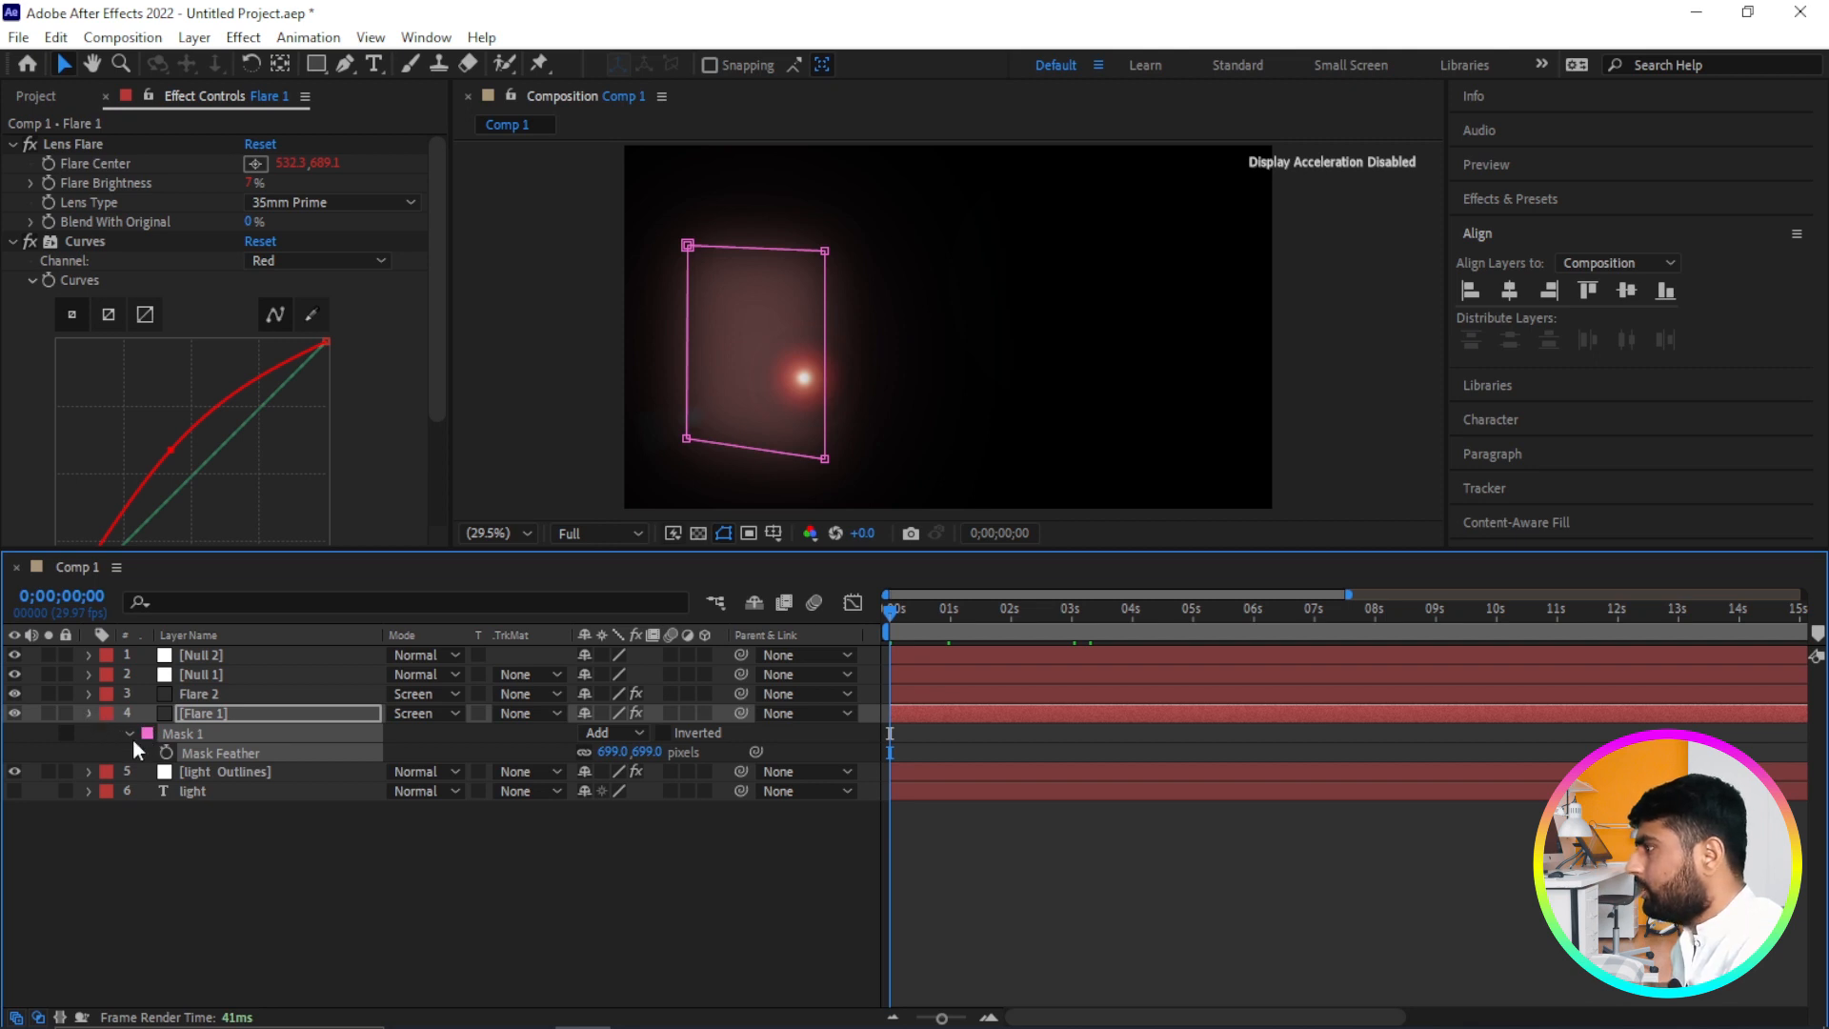
pyautogui.click(493, 872)
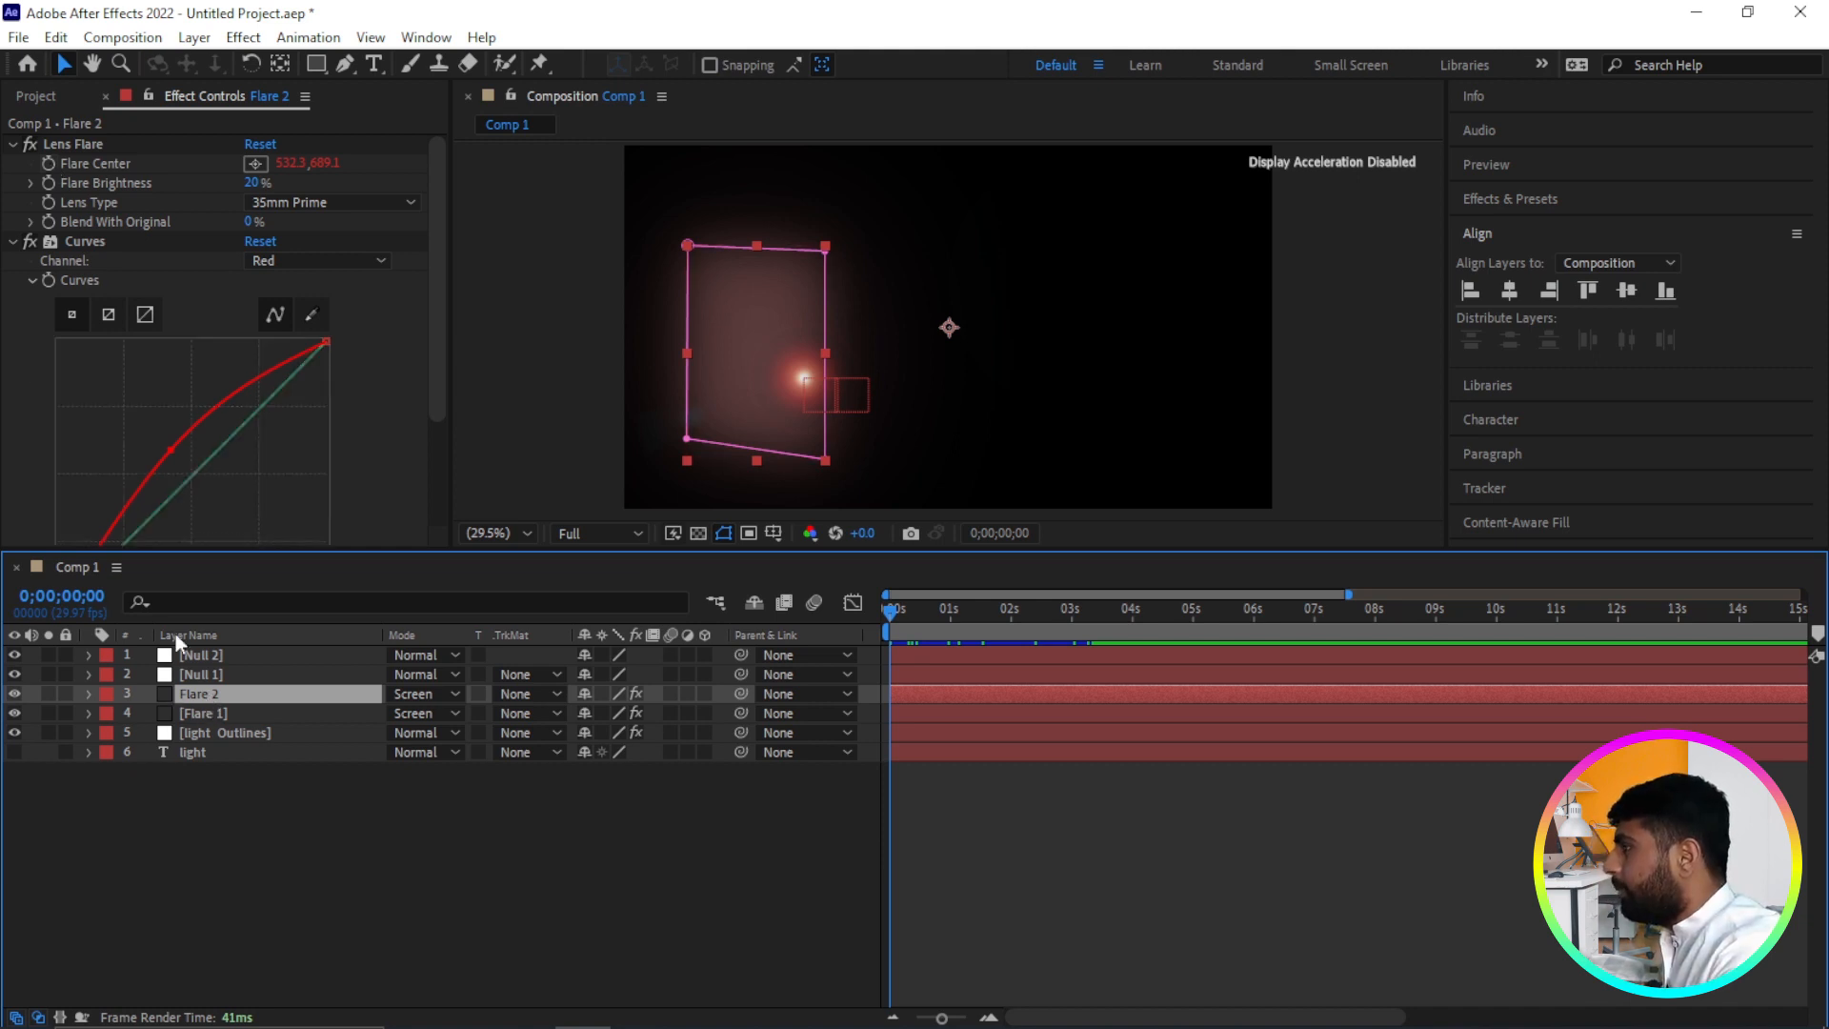
# Relink the Flare Center expression of Flare 2 to the Position of Null 2, and collapse both layers.
pyautogui.keyDown('alt'); pyautogui.click(49, 163); pyautogui.keyUp('alt')
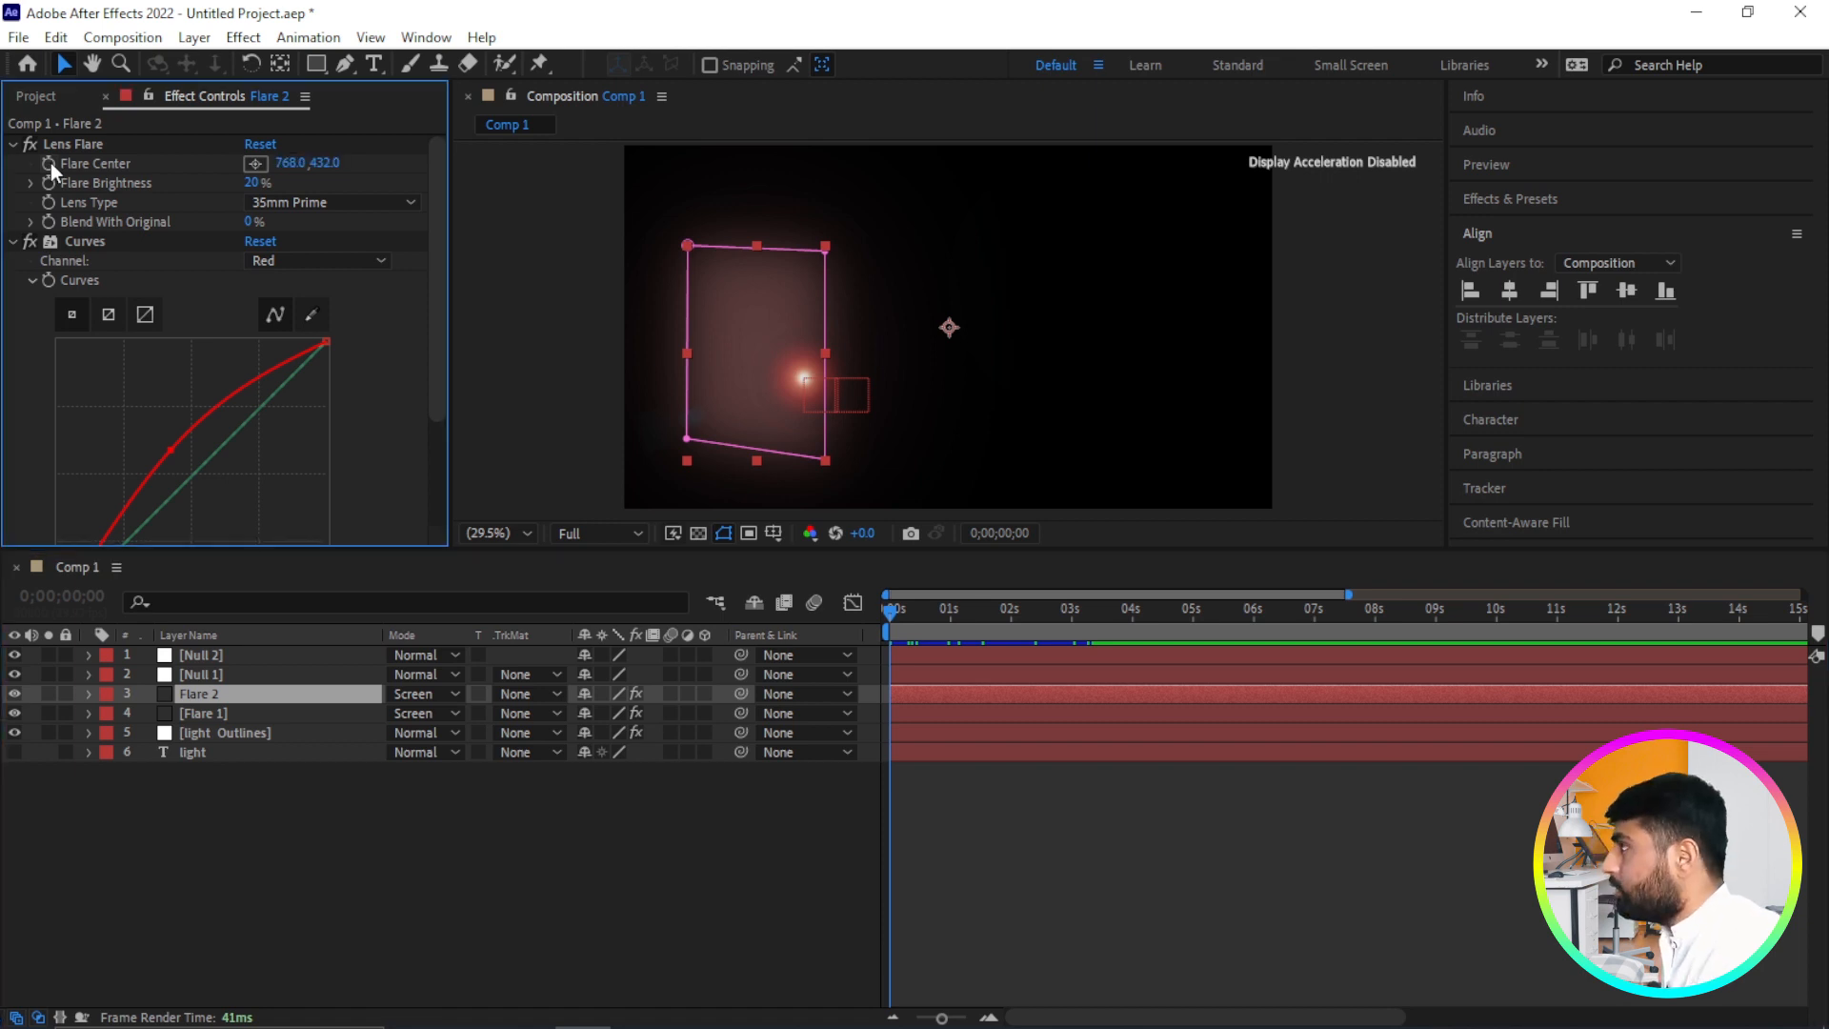
pyautogui.keyDown('alt'); pyautogui.click(50, 163); pyautogui.keyUp('alt')
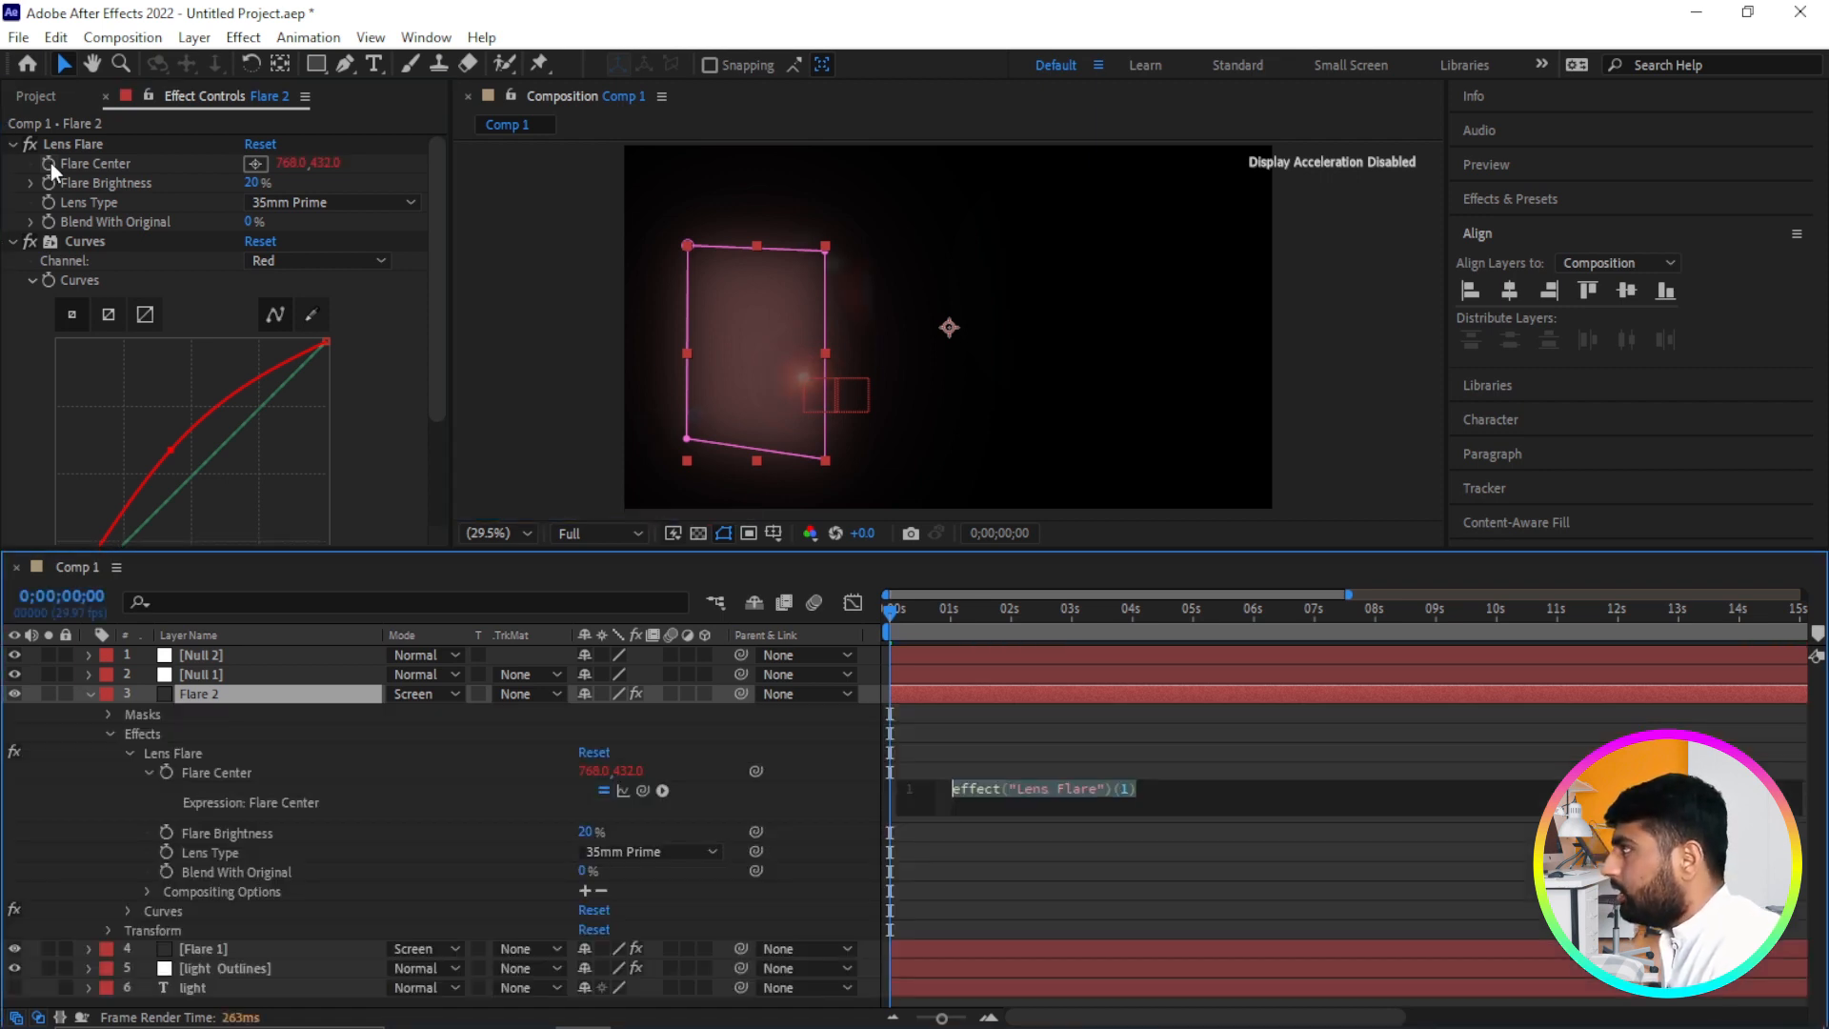
pyautogui.click(211, 655)
pyautogui.press('p')
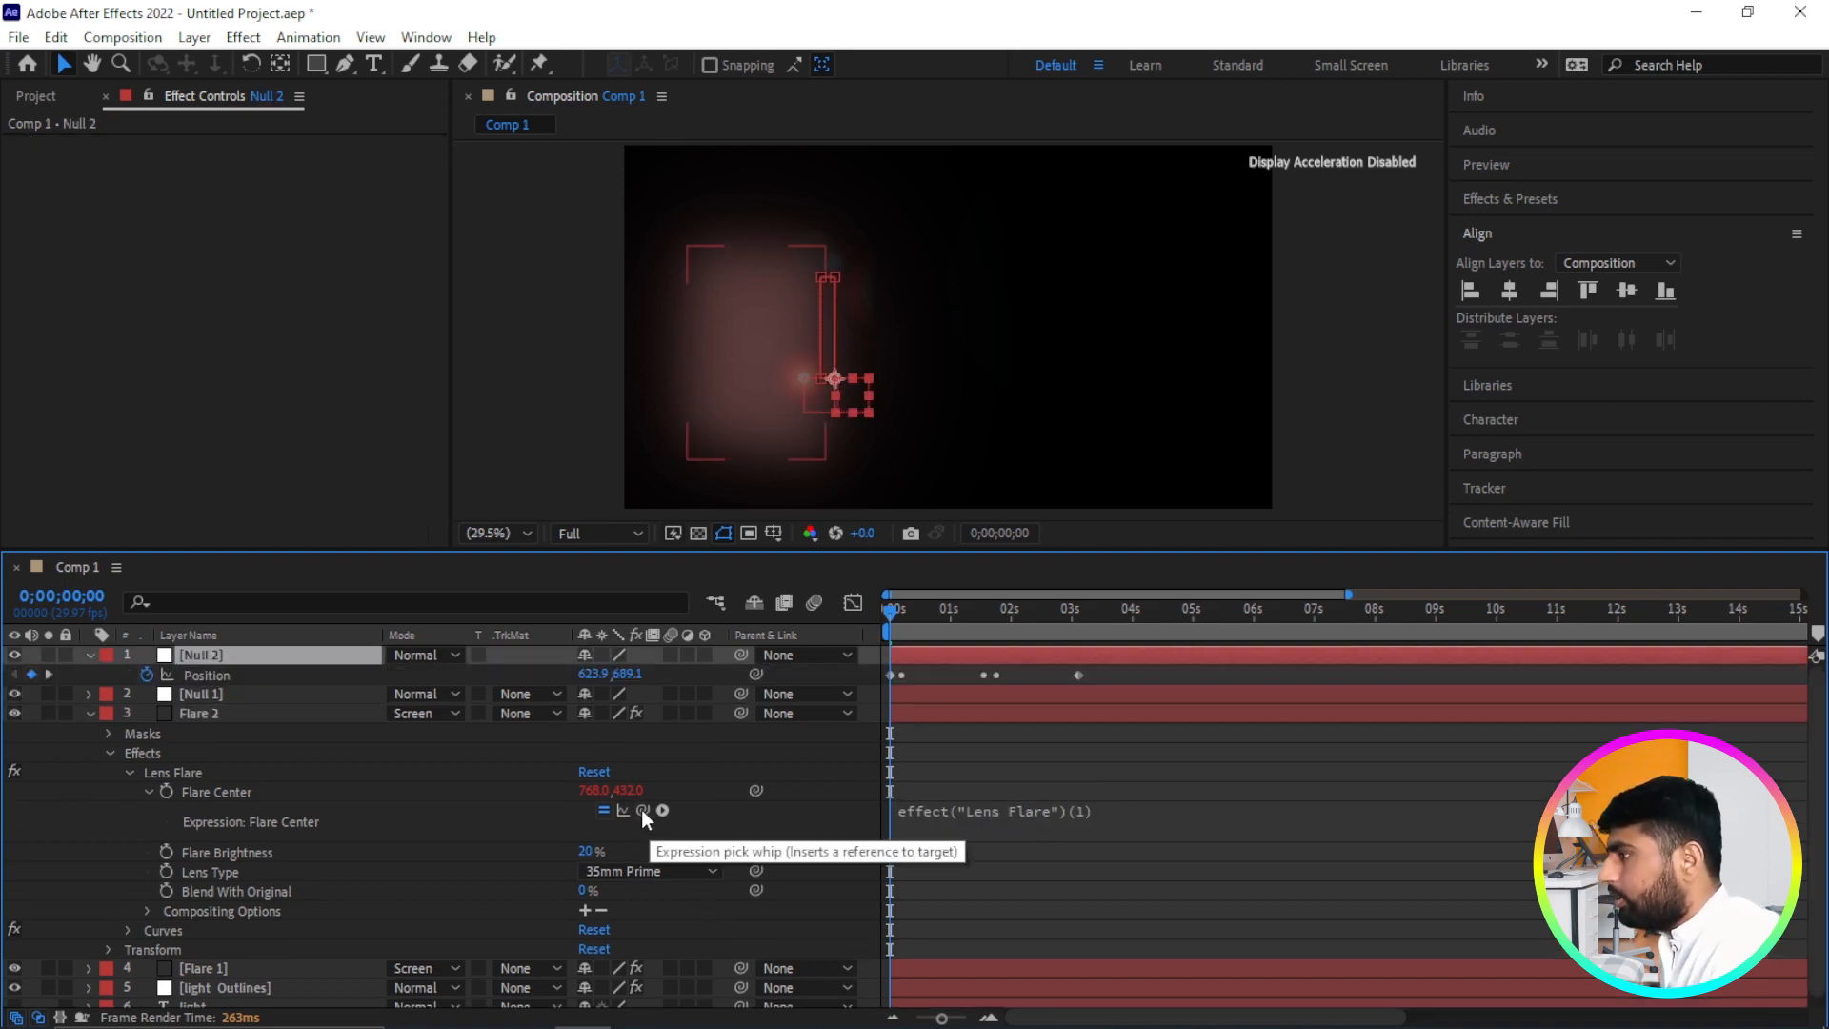
pyautogui.moveTo(642, 809); pyautogui.dragTo(225, 677)
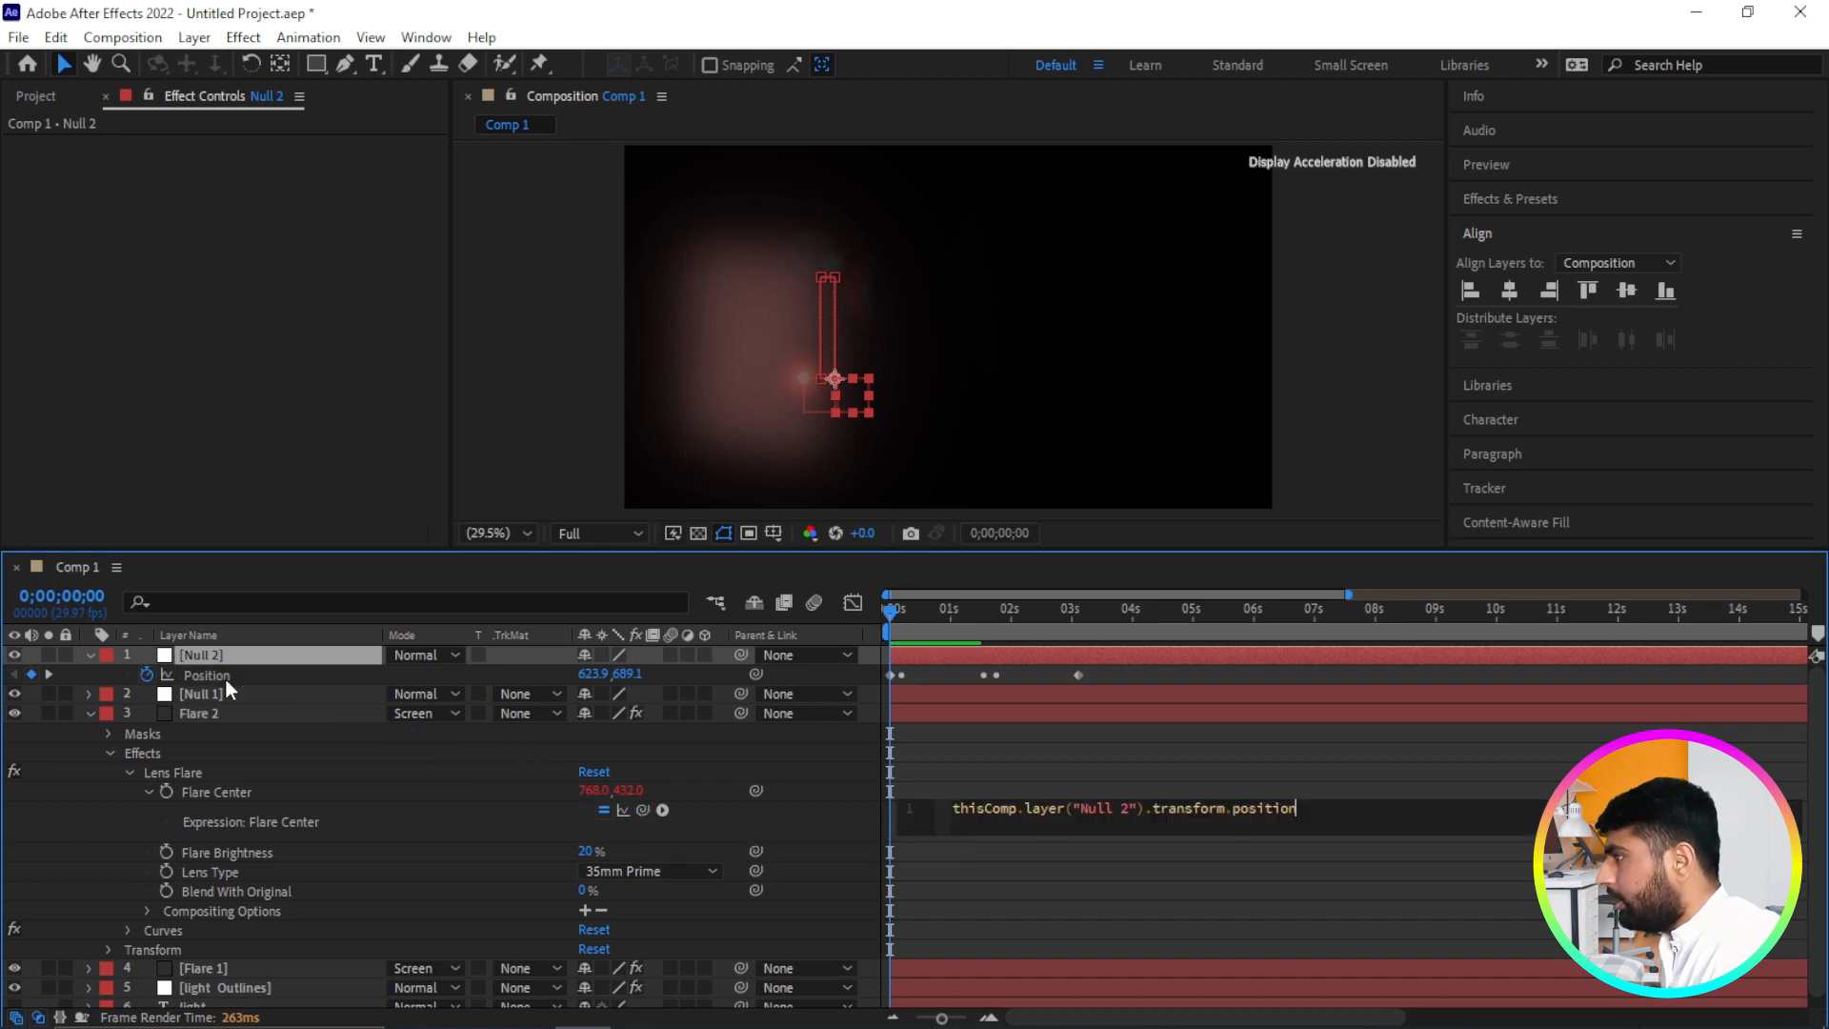
pyautogui.click(89, 655)
pyautogui.click(90, 695)
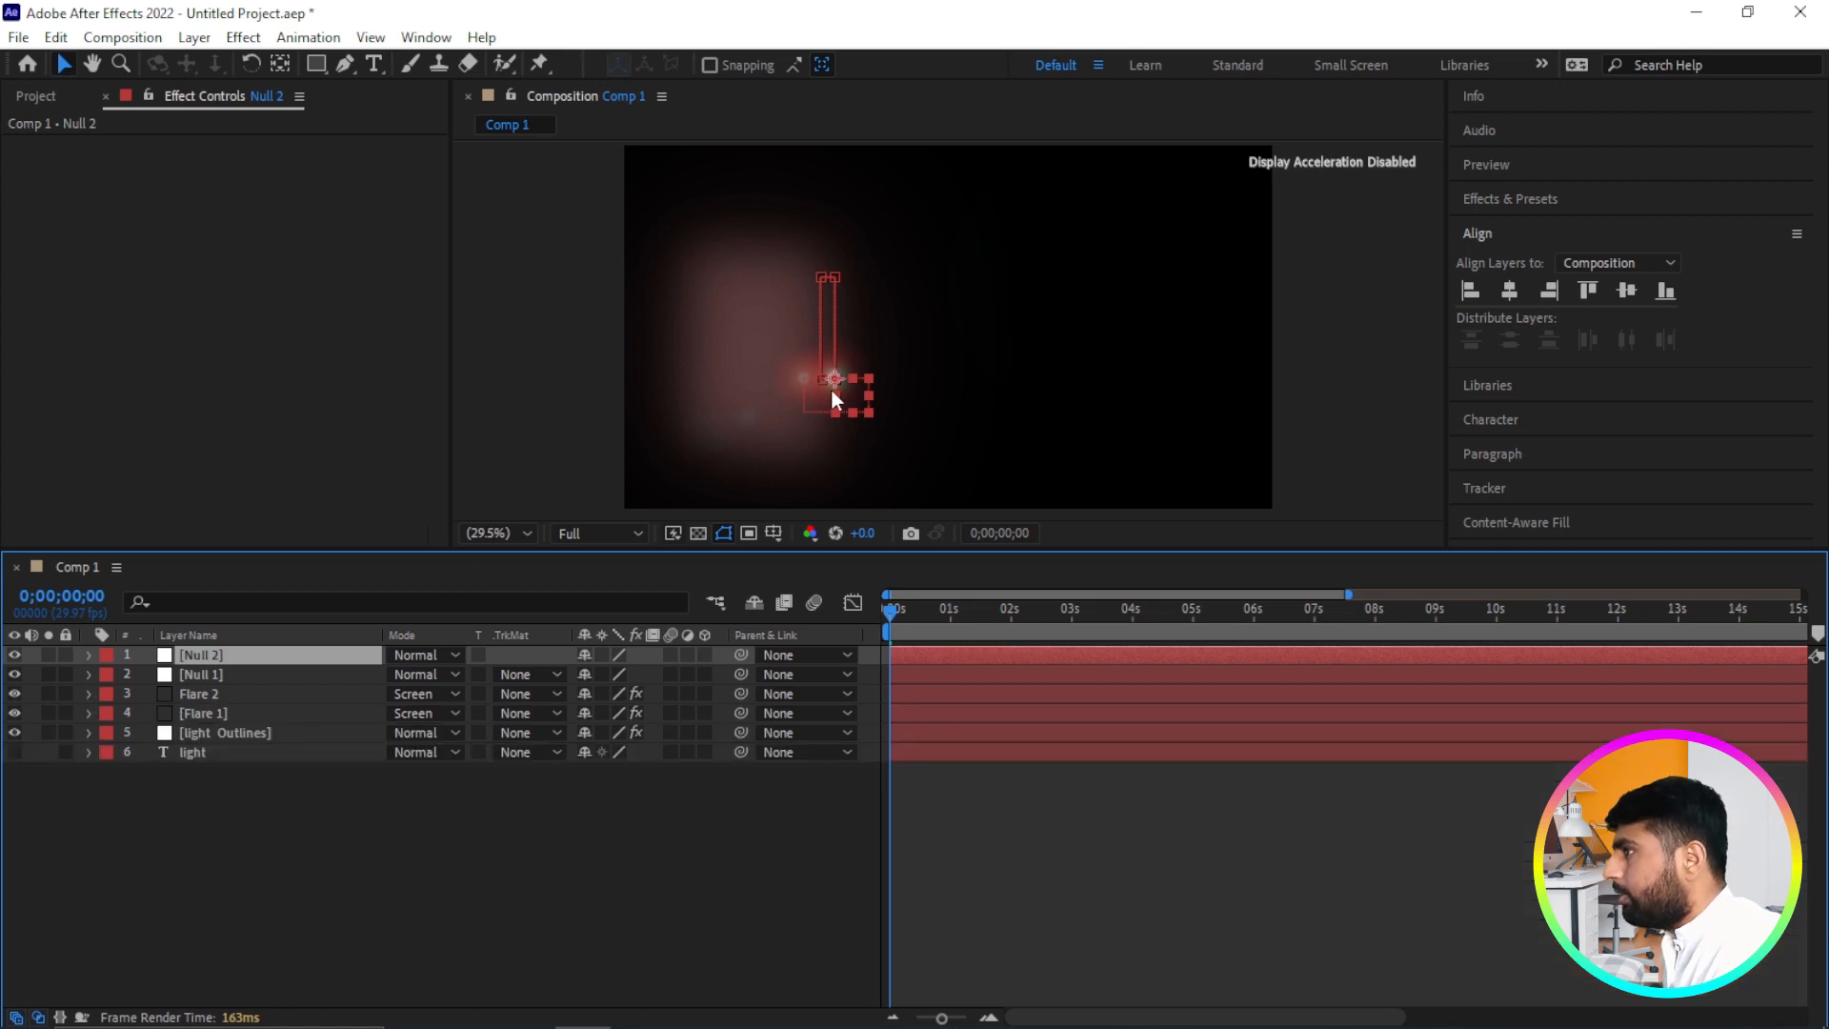
# Straighten the red curve of Flare 2 back to the diagonal and raise its green curve to tint the flare green.
pyautogui.click(212, 694)
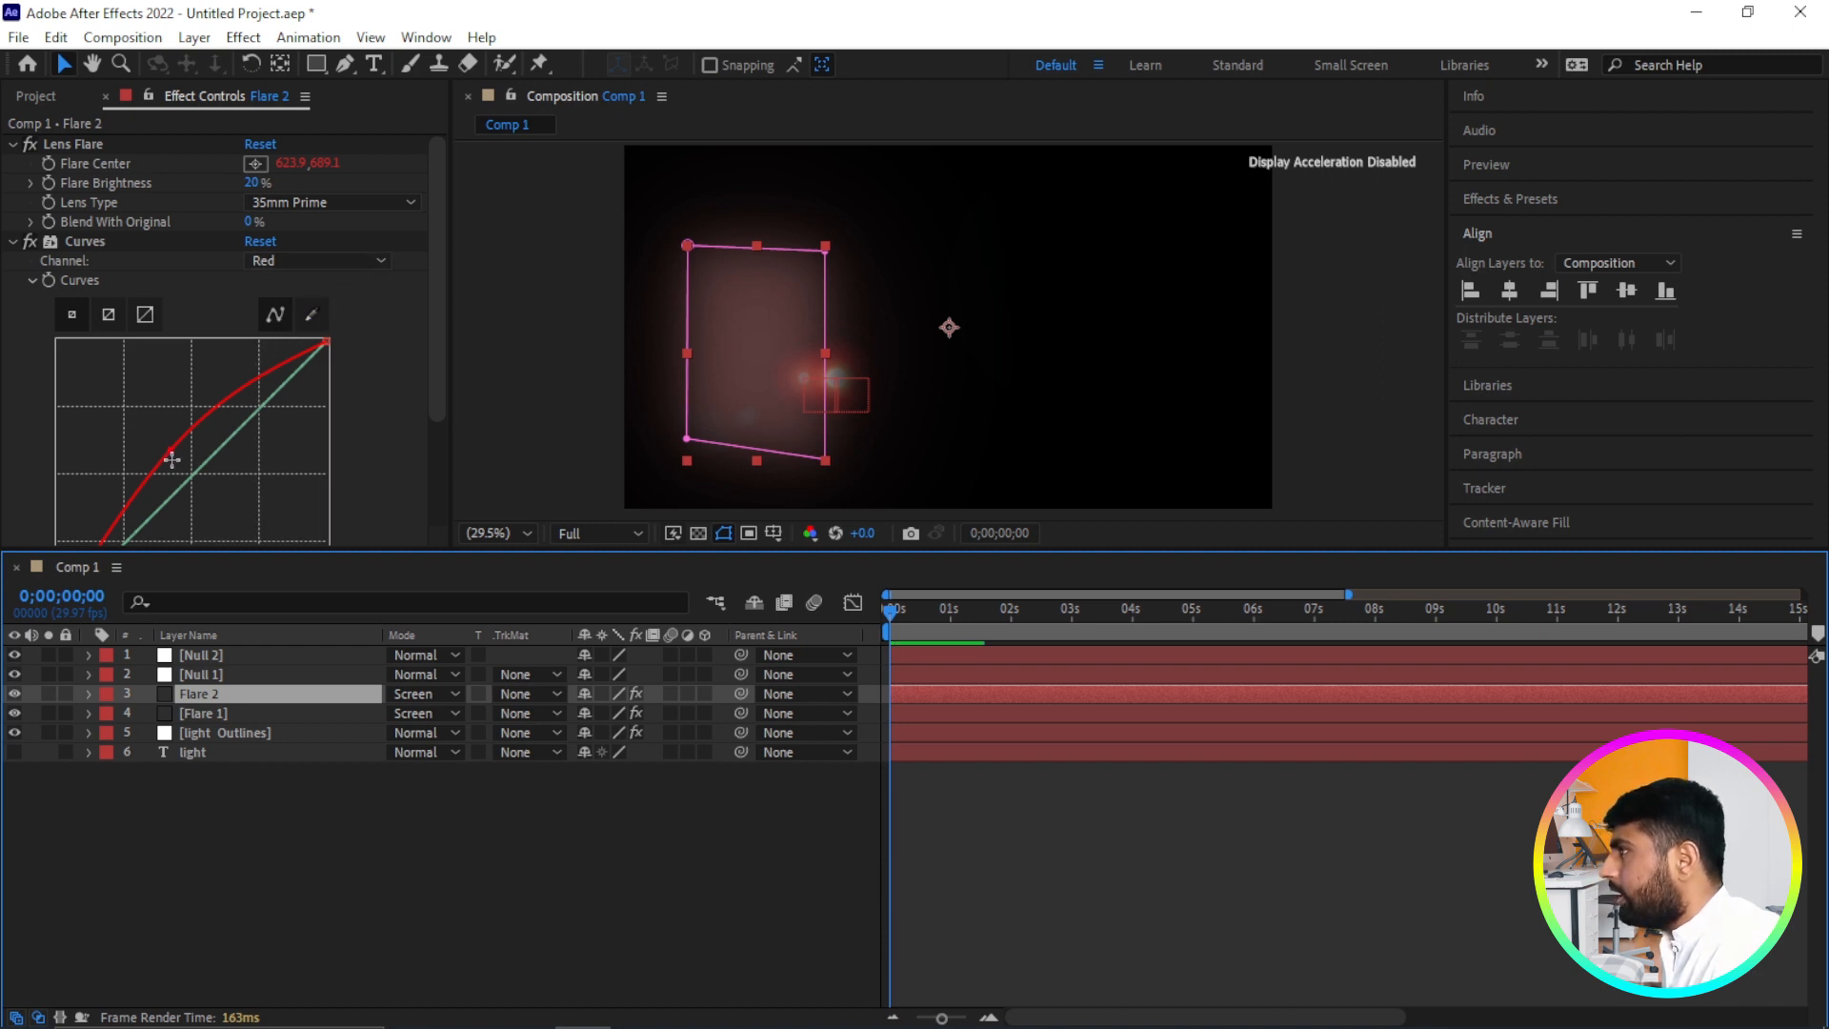
pyautogui.moveTo(167, 449); pyautogui.dragTo(198, 468)
pyautogui.click(380, 260)
pyautogui.click(341, 331)
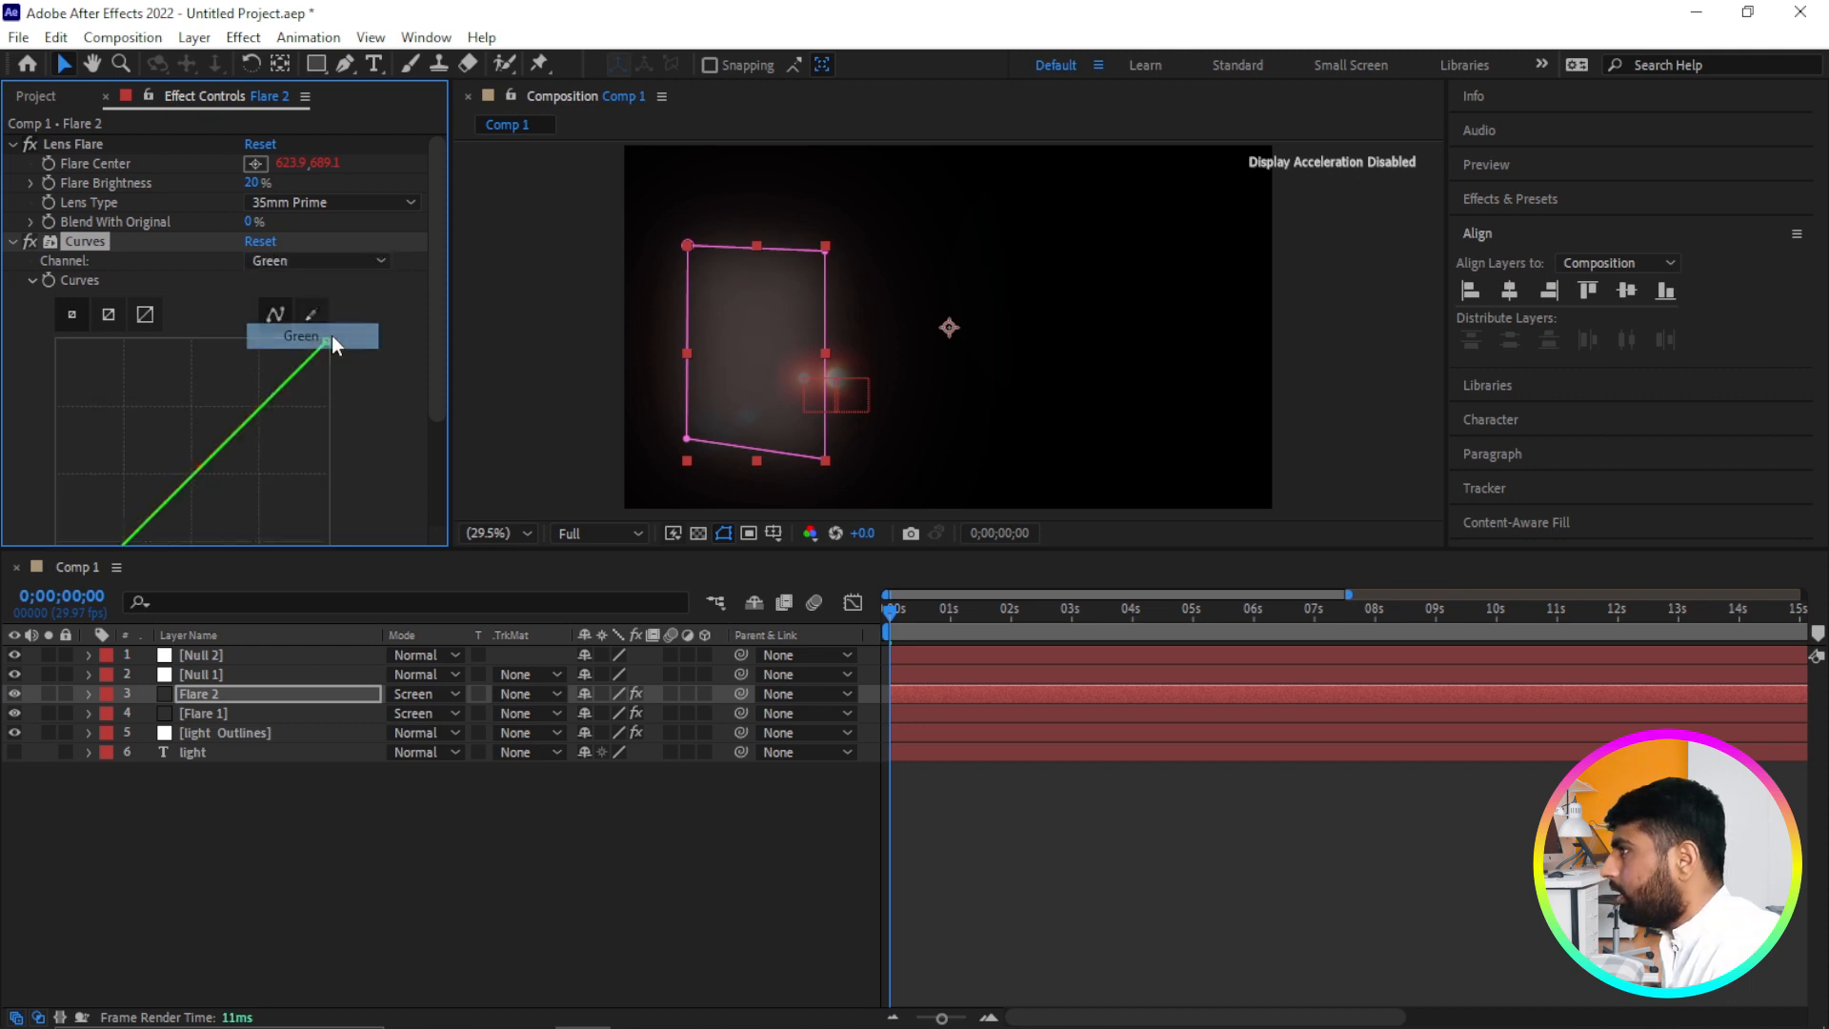
pyautogui.moveTo(209, 478); pyautogui.dragTo(167, 438)
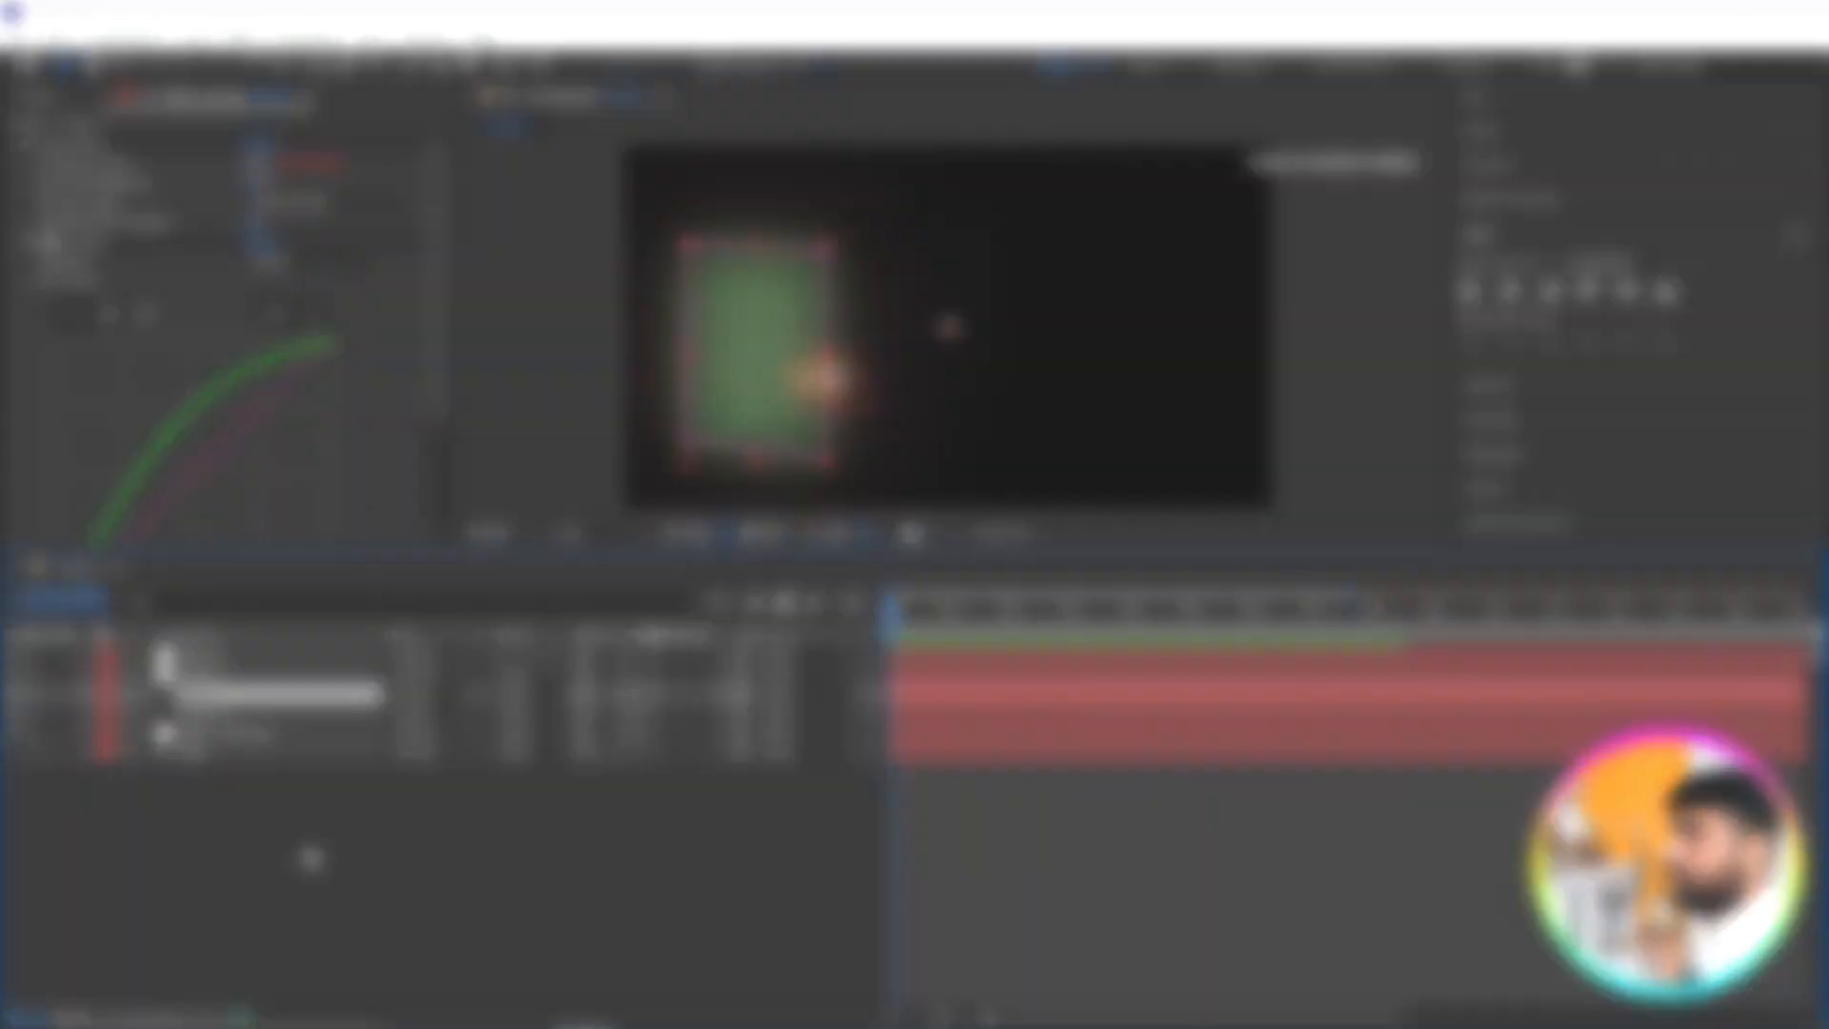
pyautogui.click(307, 847)
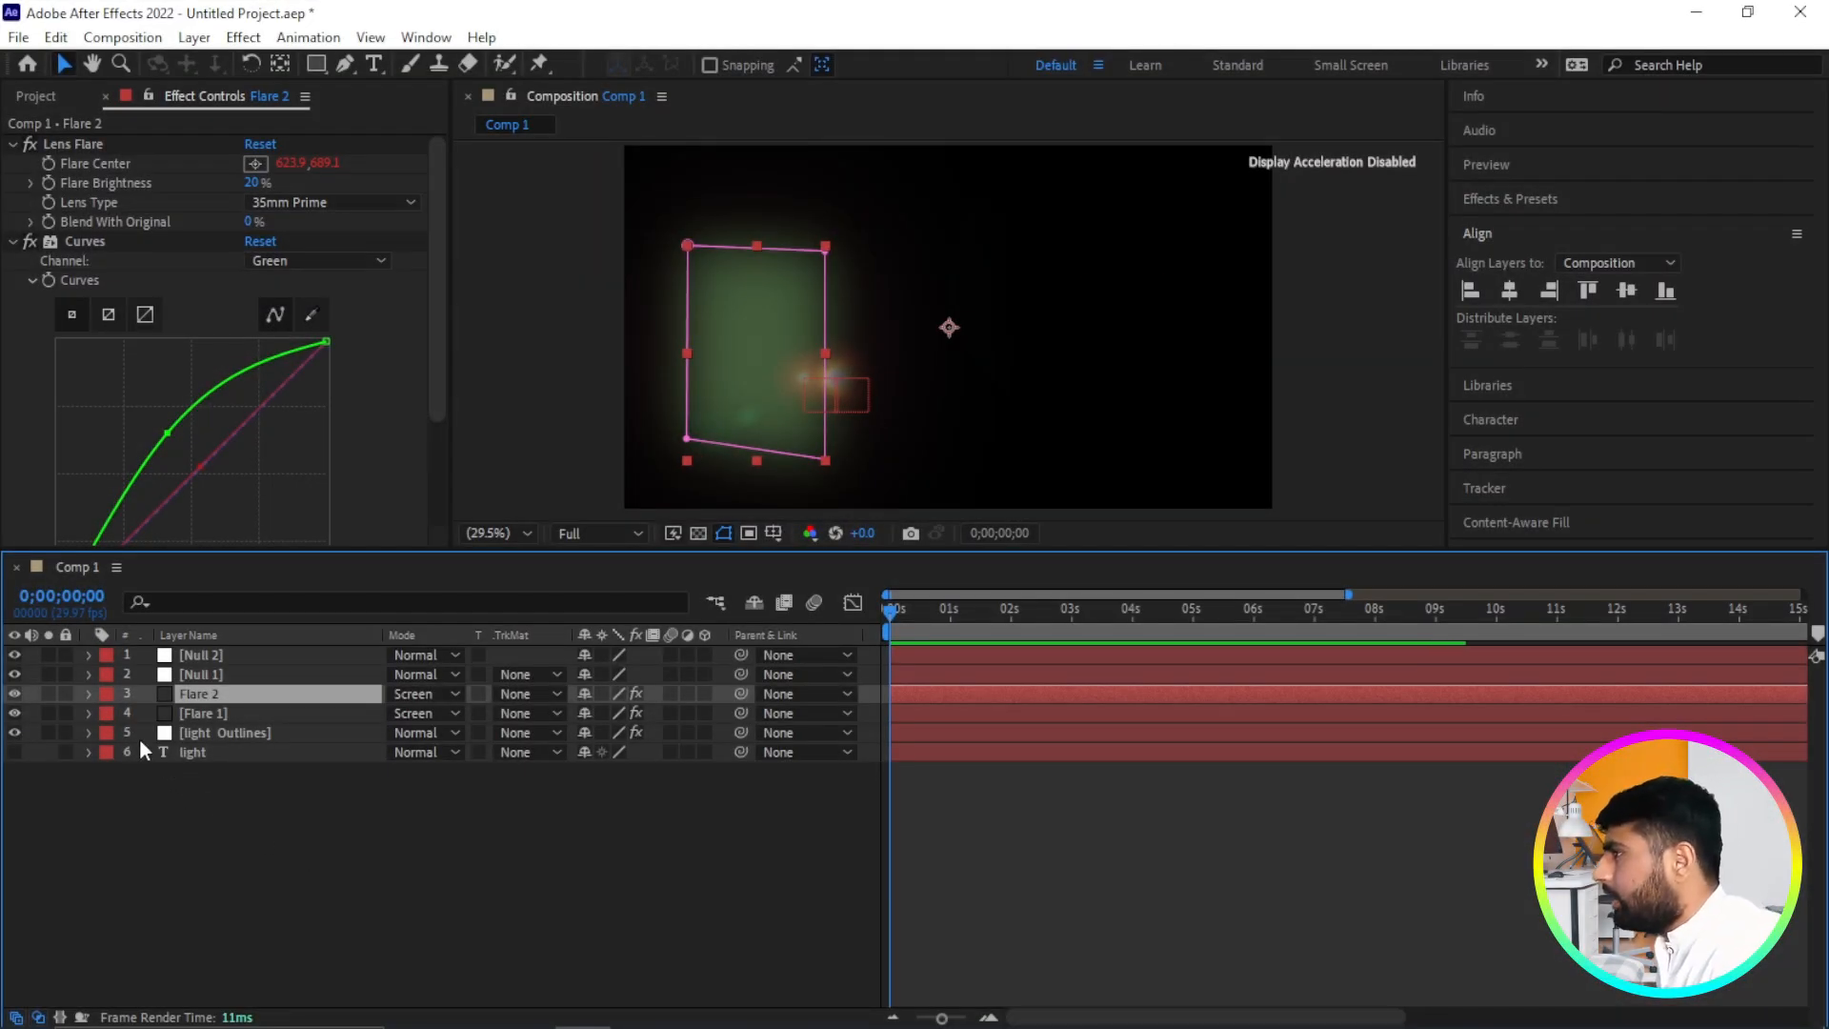
# Delete the existing masks from Flare 2 and collapse its properties.
pyautogui.click(89, 696)
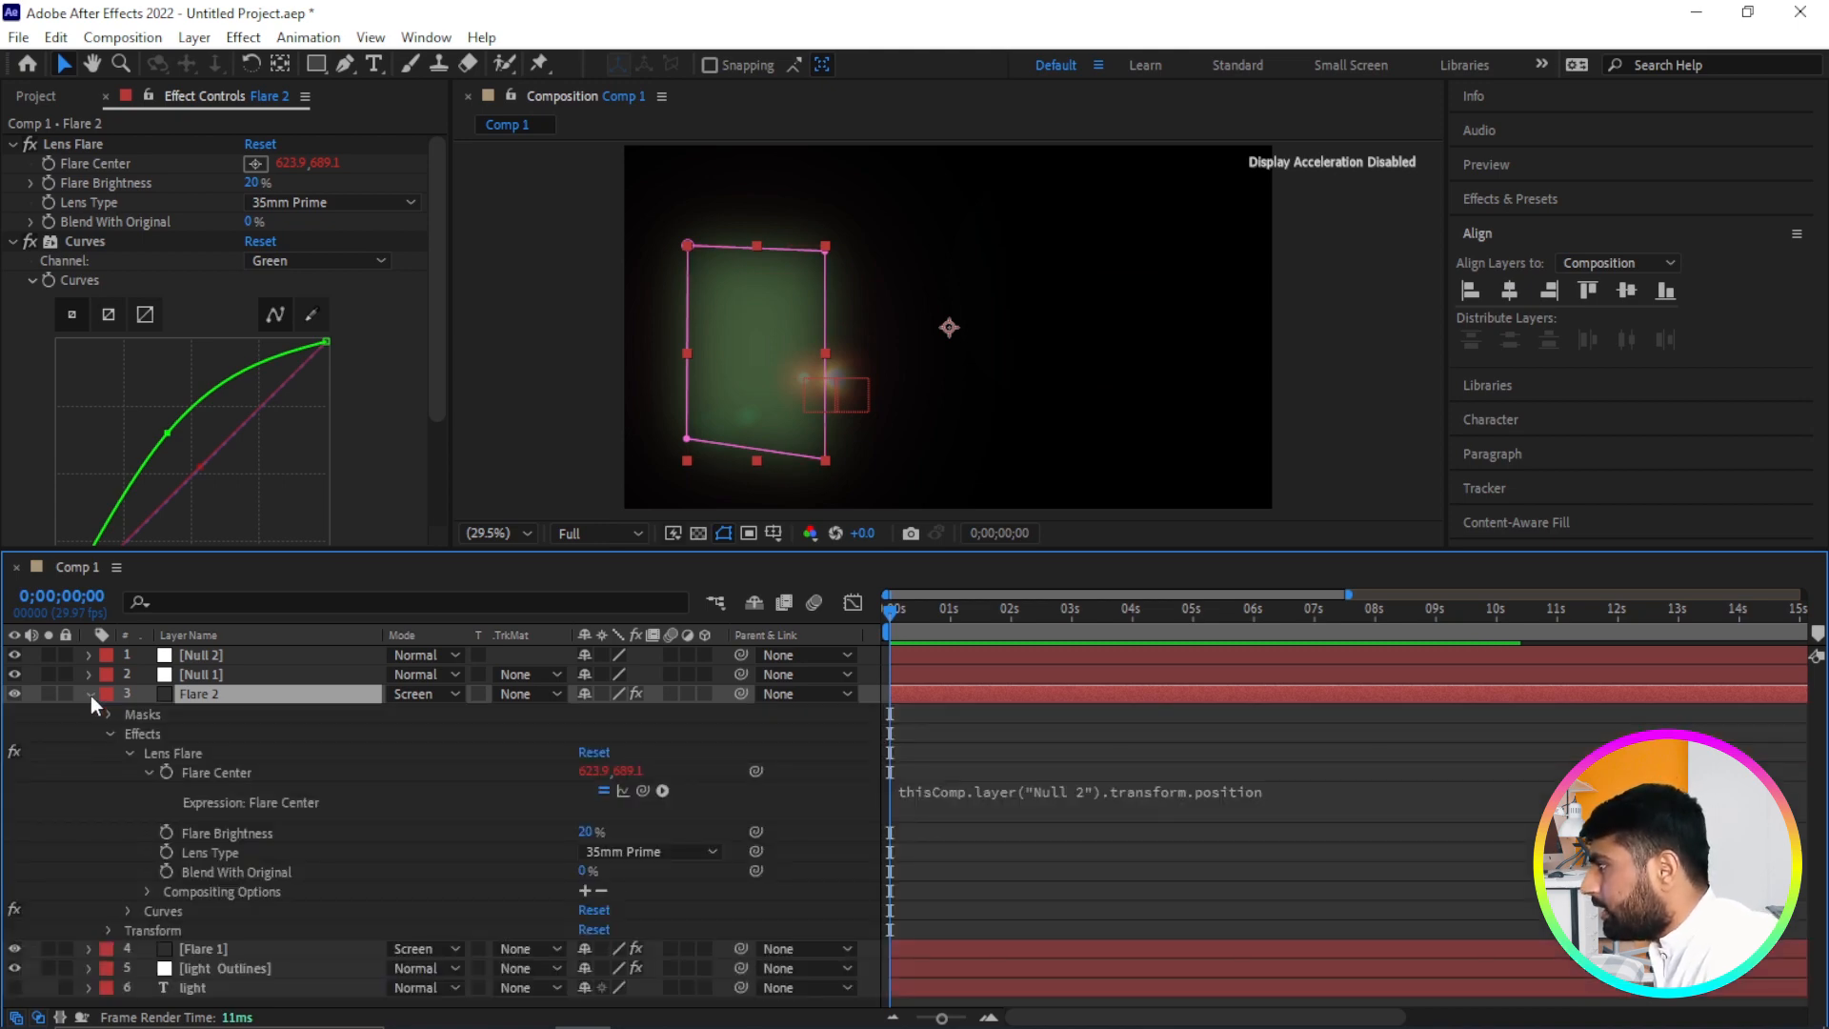
pyautogui.click(89, 695)
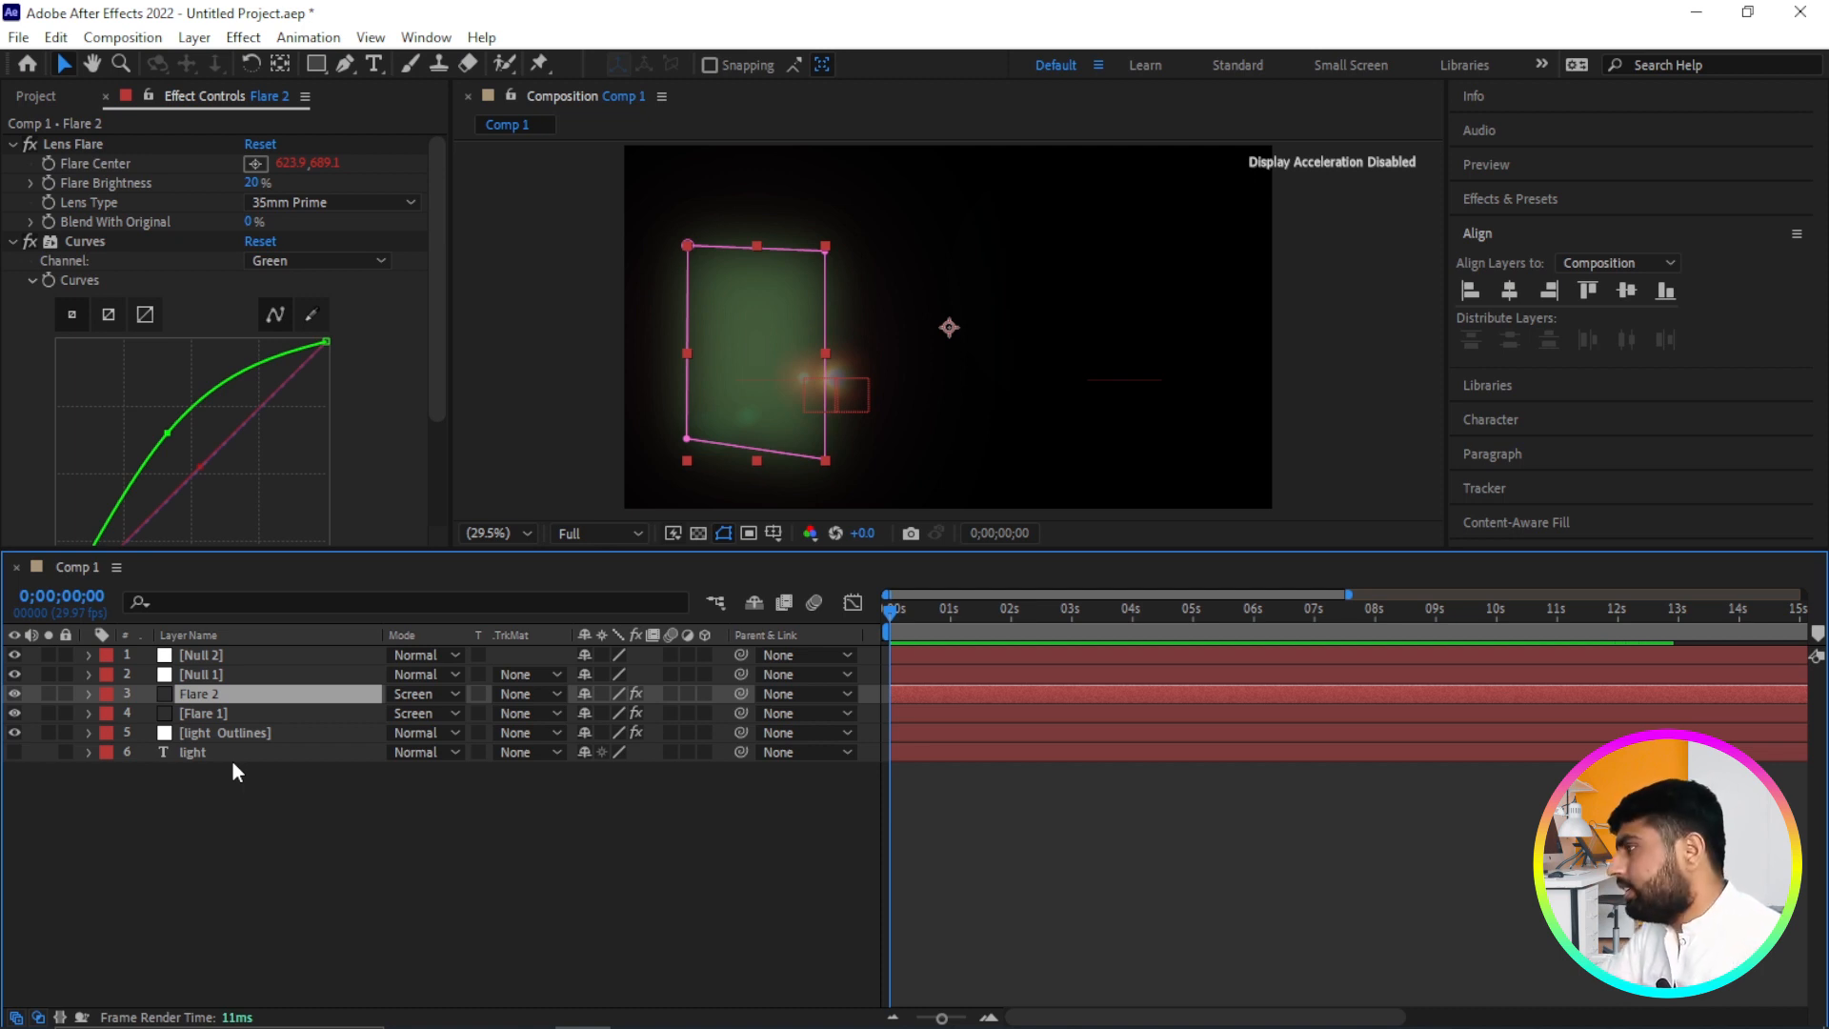
pyautogui.click(87, 692)
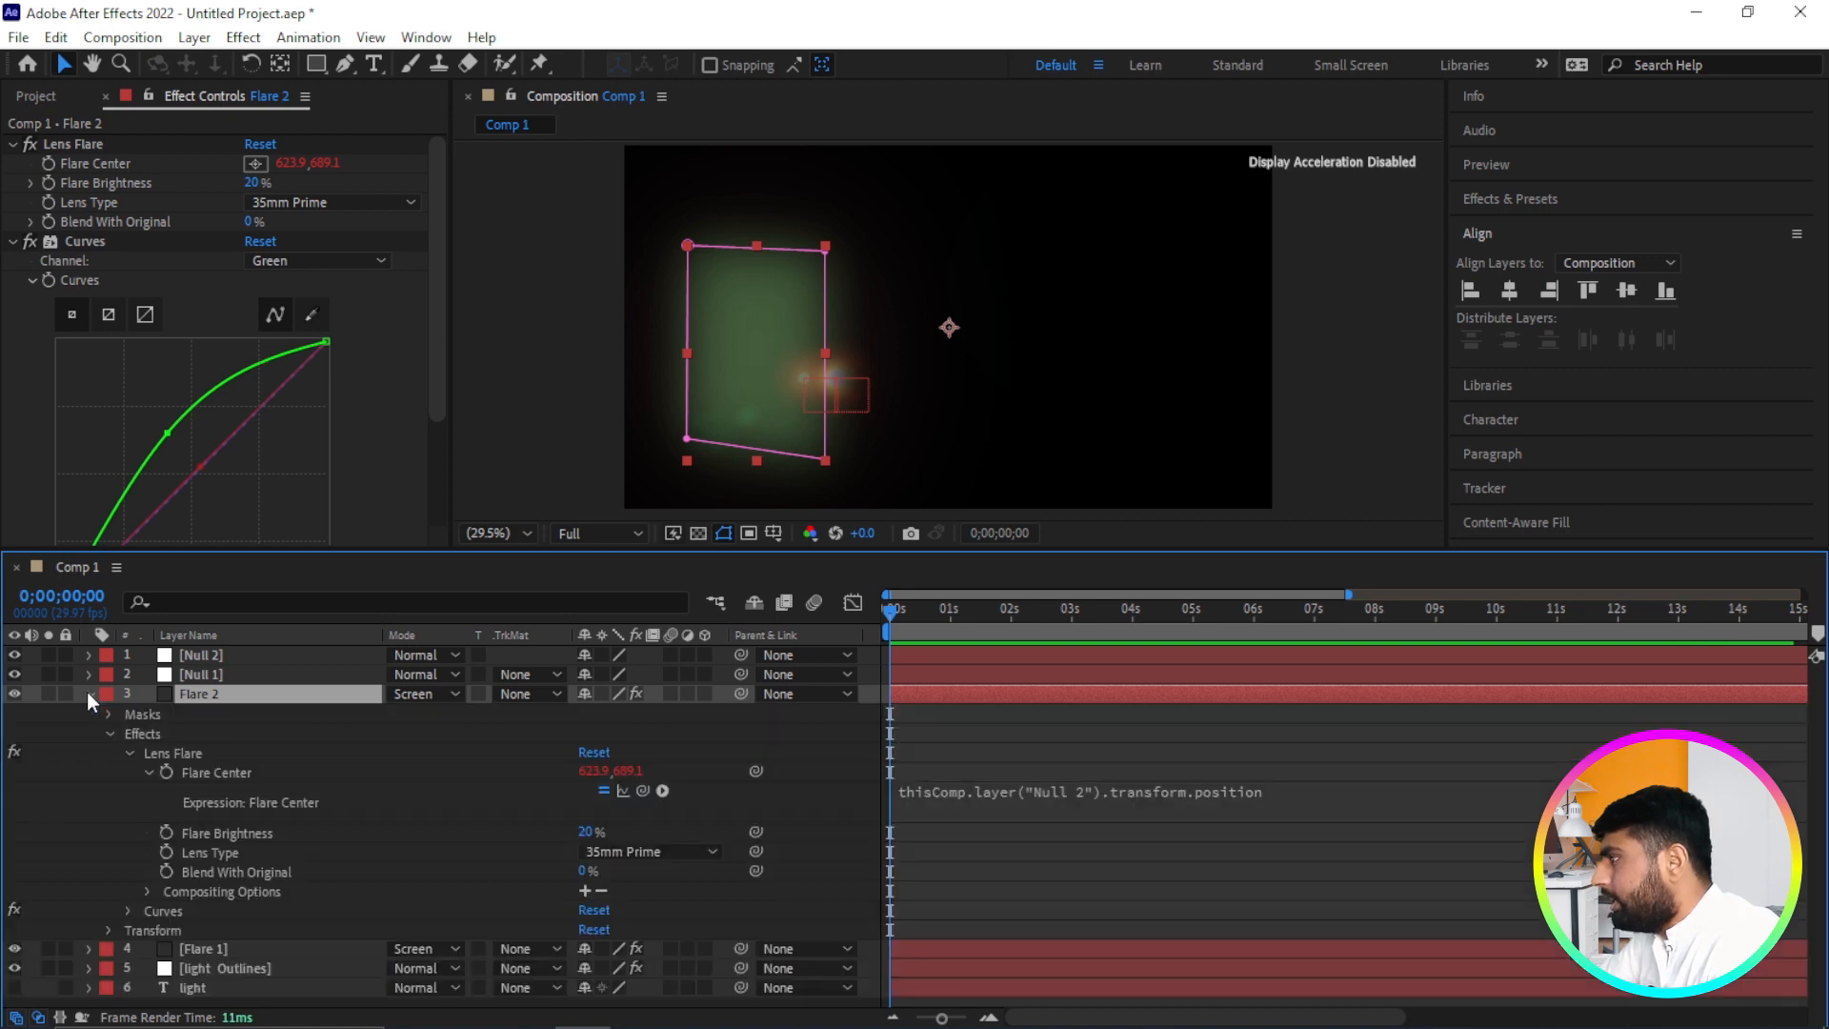
pyautogui.click(144, 715)
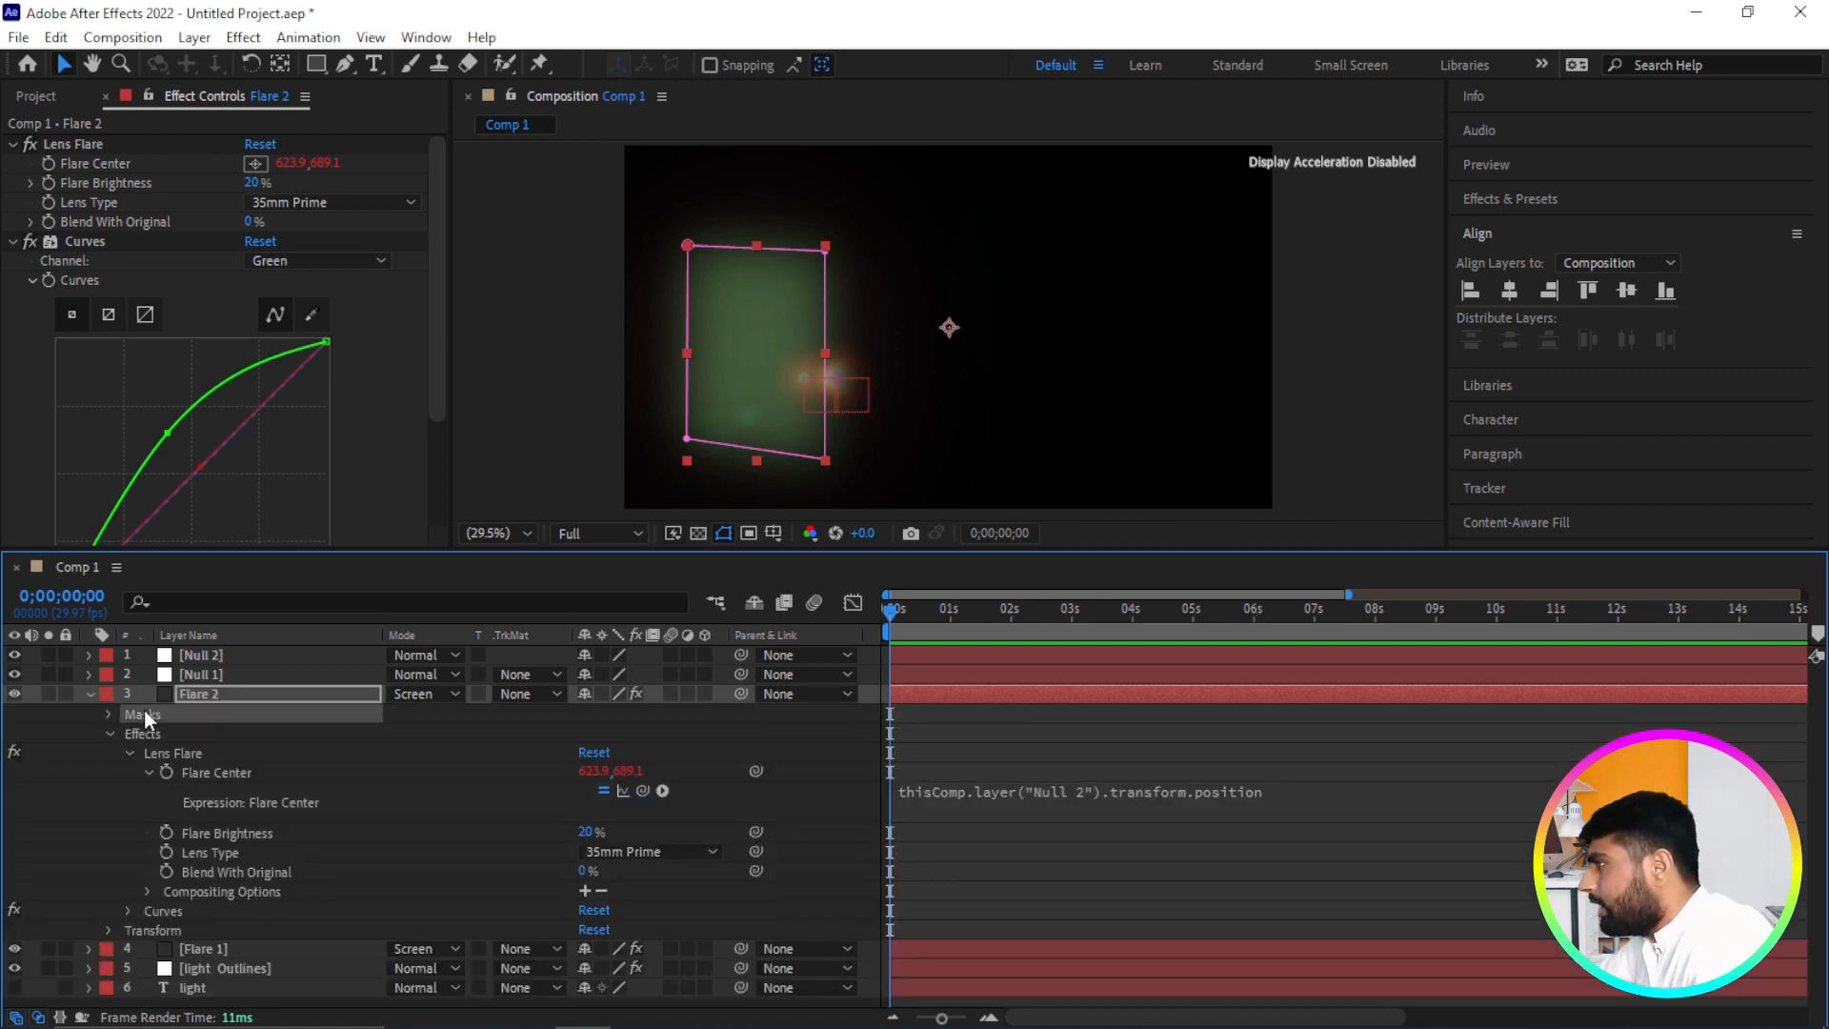
pyautogui.press('Delete')
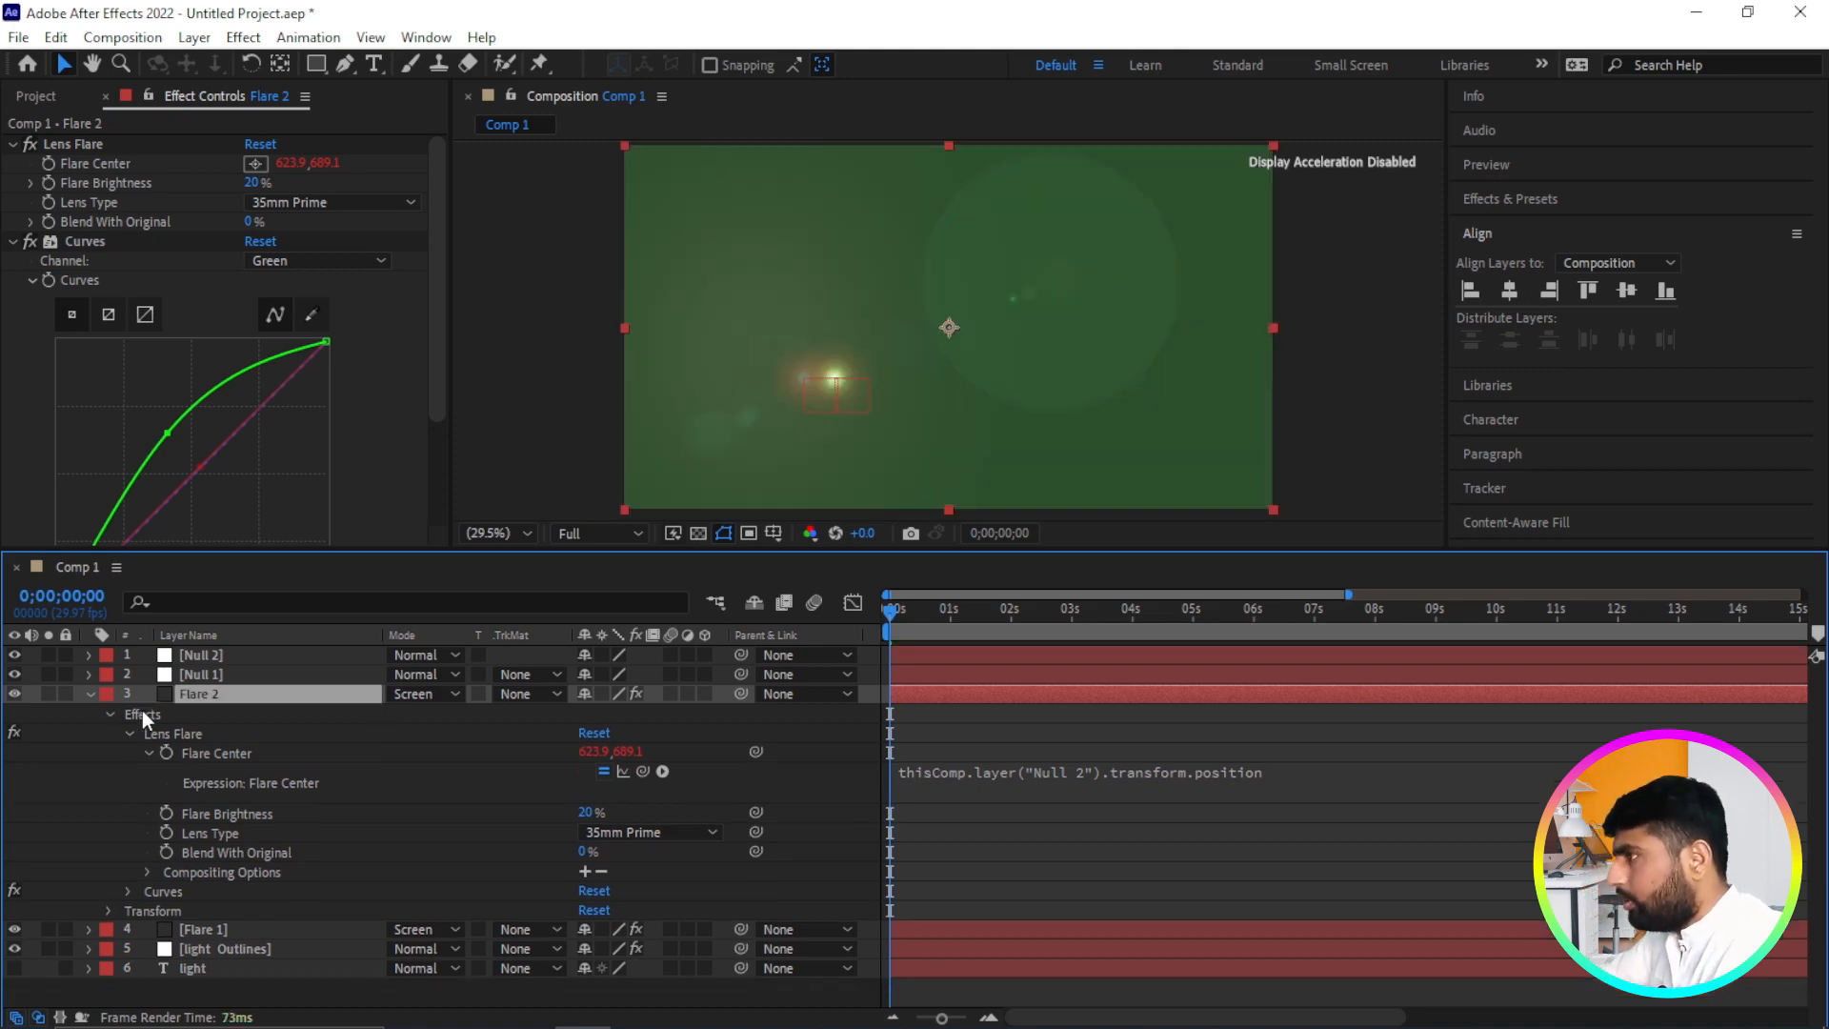
pyautogui.click(91, 695)
# At 3 seconds, draw a closed four-point Pen tool mask on Flare 2 around the letter I.
pyautogui.moveTo(891, 615); pyautogui.dragTo(1075, 635)
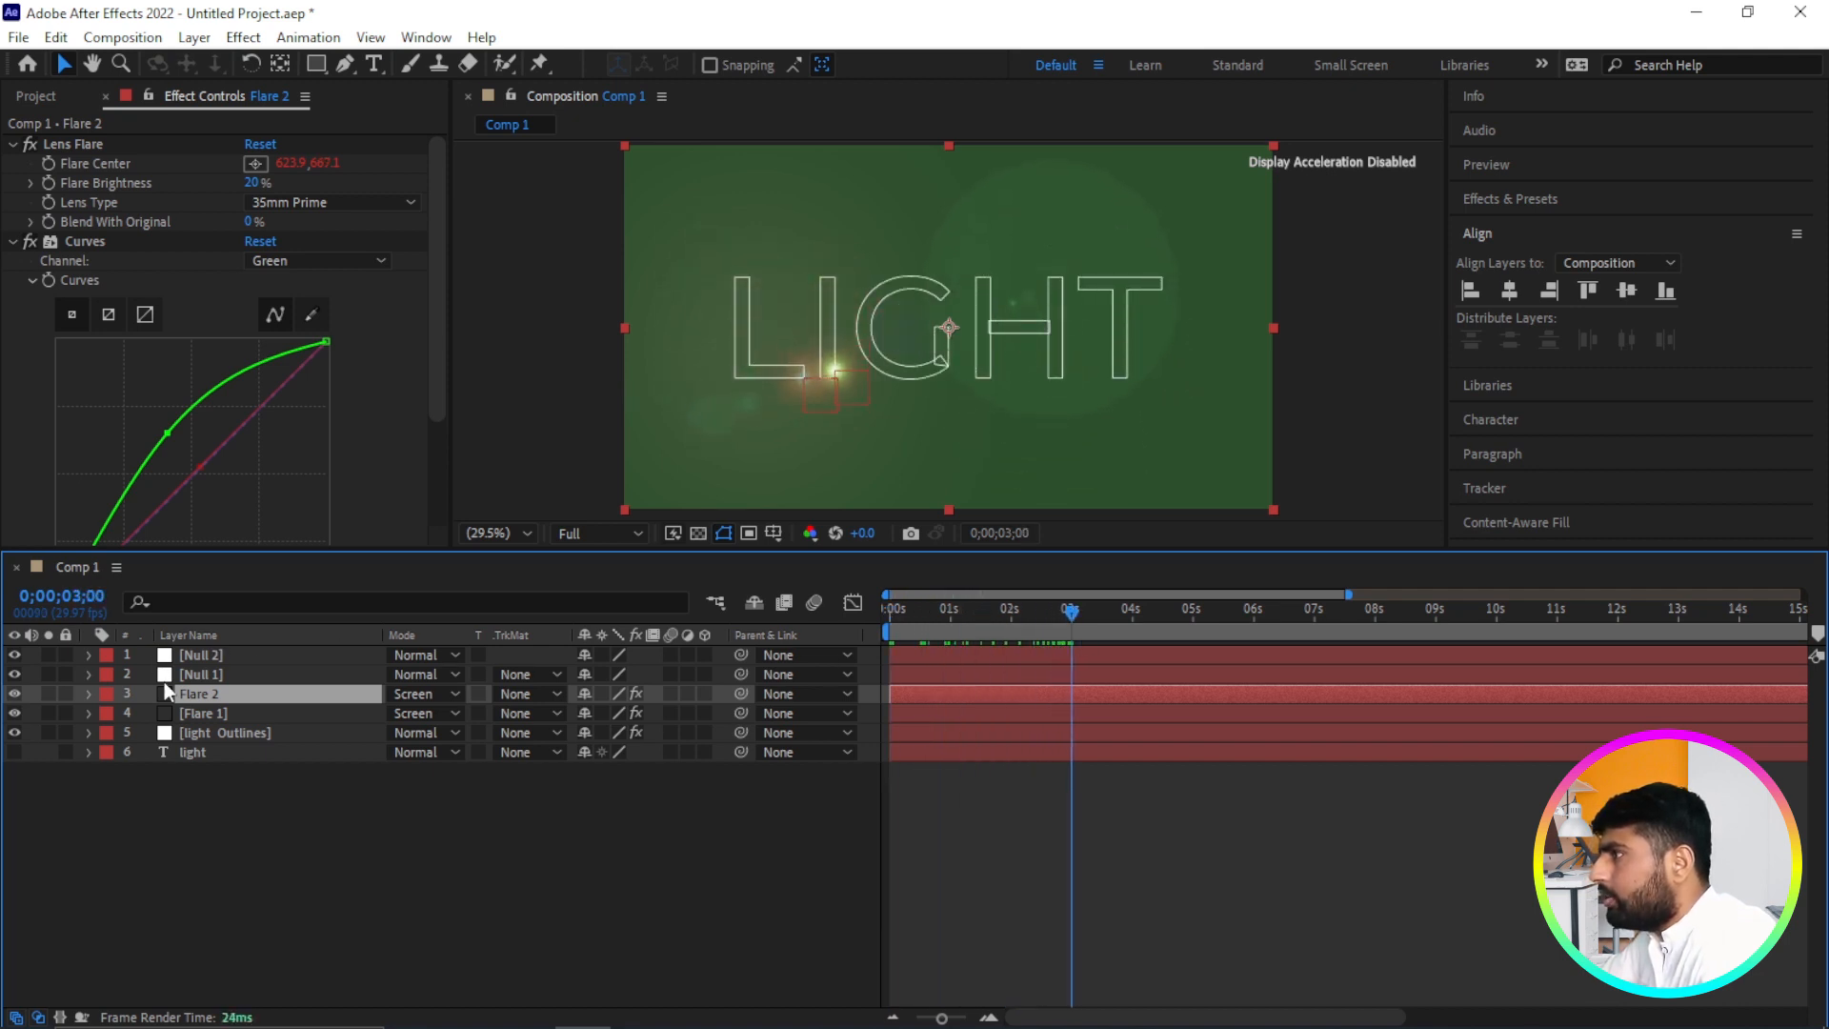
pyautogui.click(346, 64)
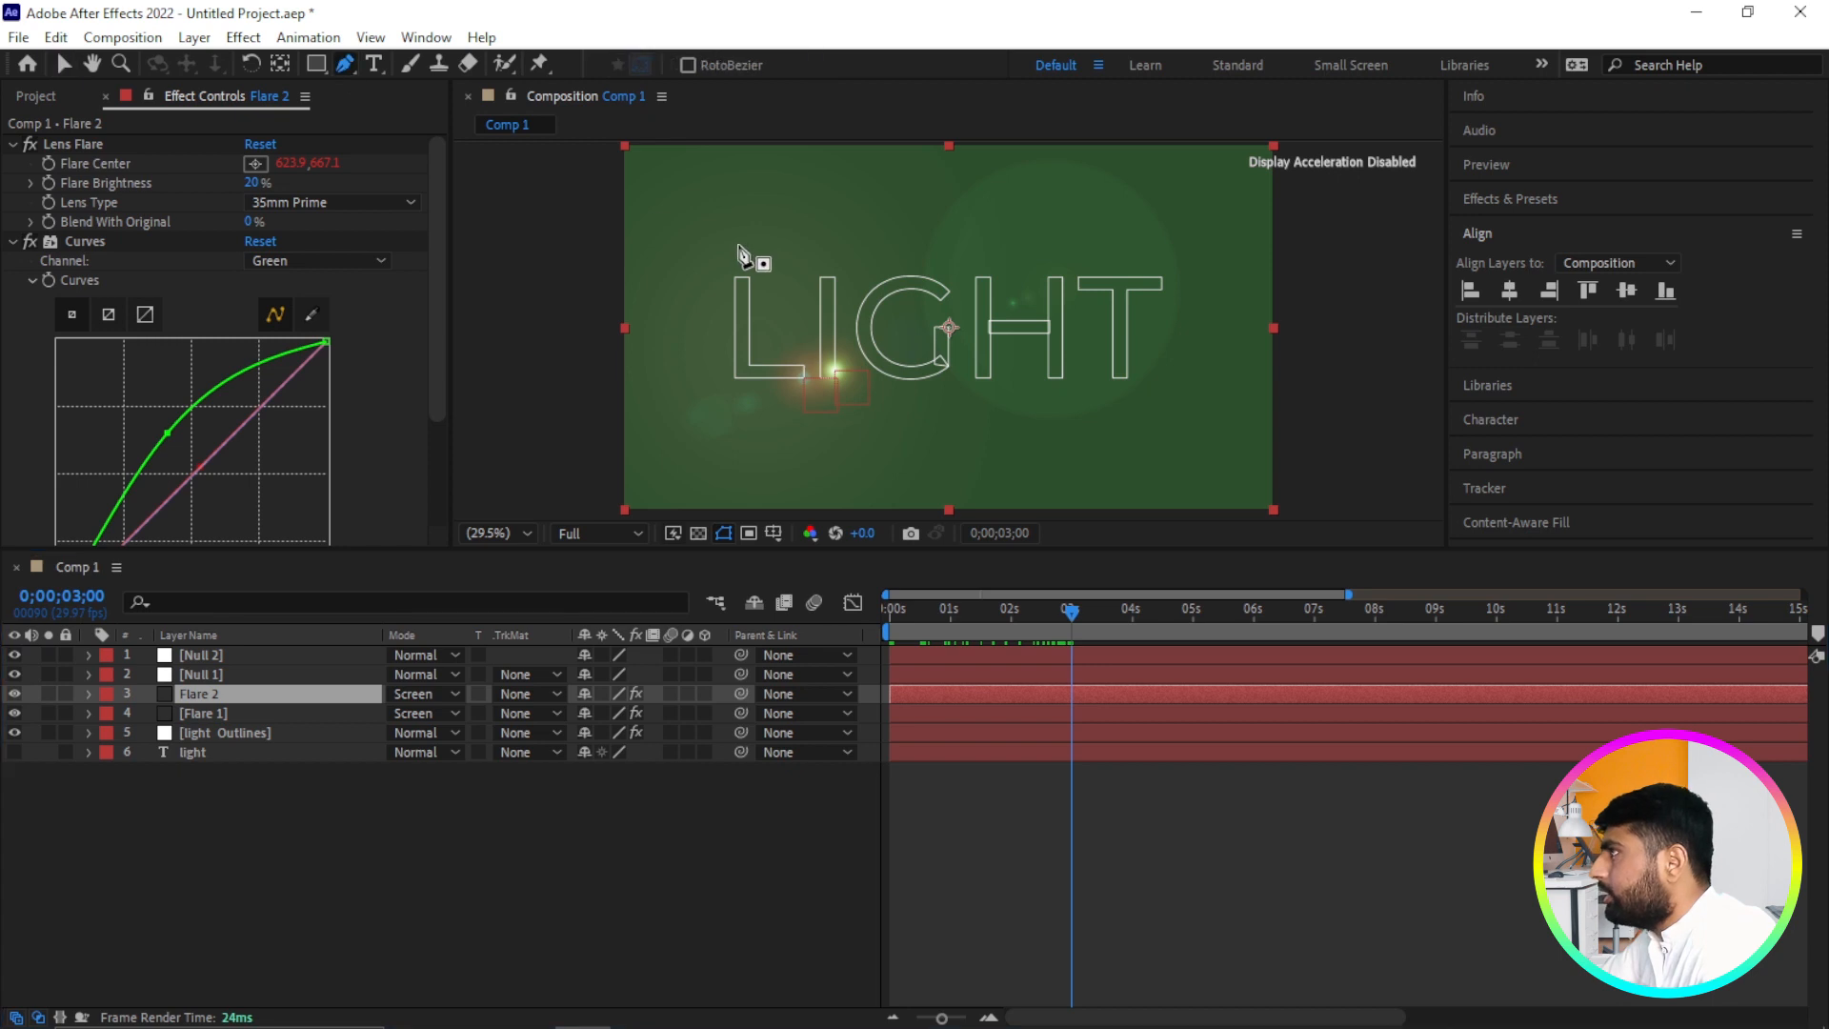
pyautogui.click(791, 230)
pyautogui.click(823, 456)
pyautogui.click(873, 464)
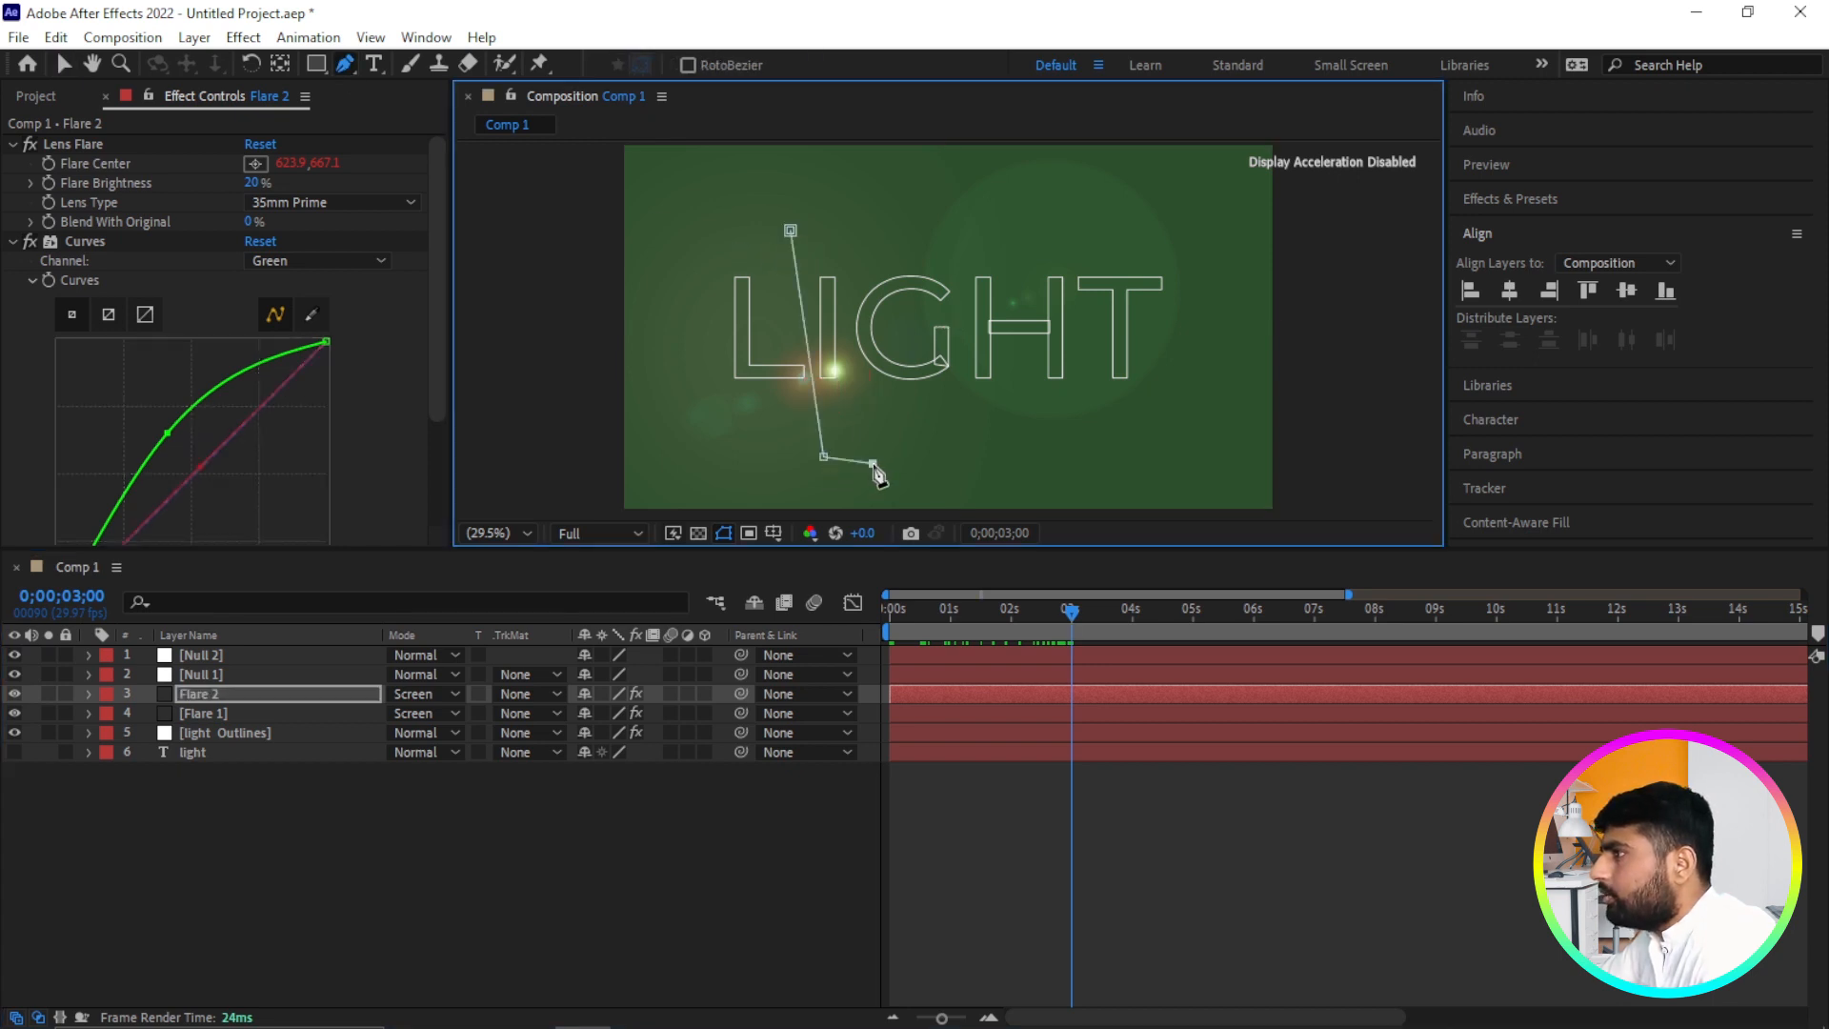
pyautogui.click(866, 217)
pyautogui.click(791, 231)
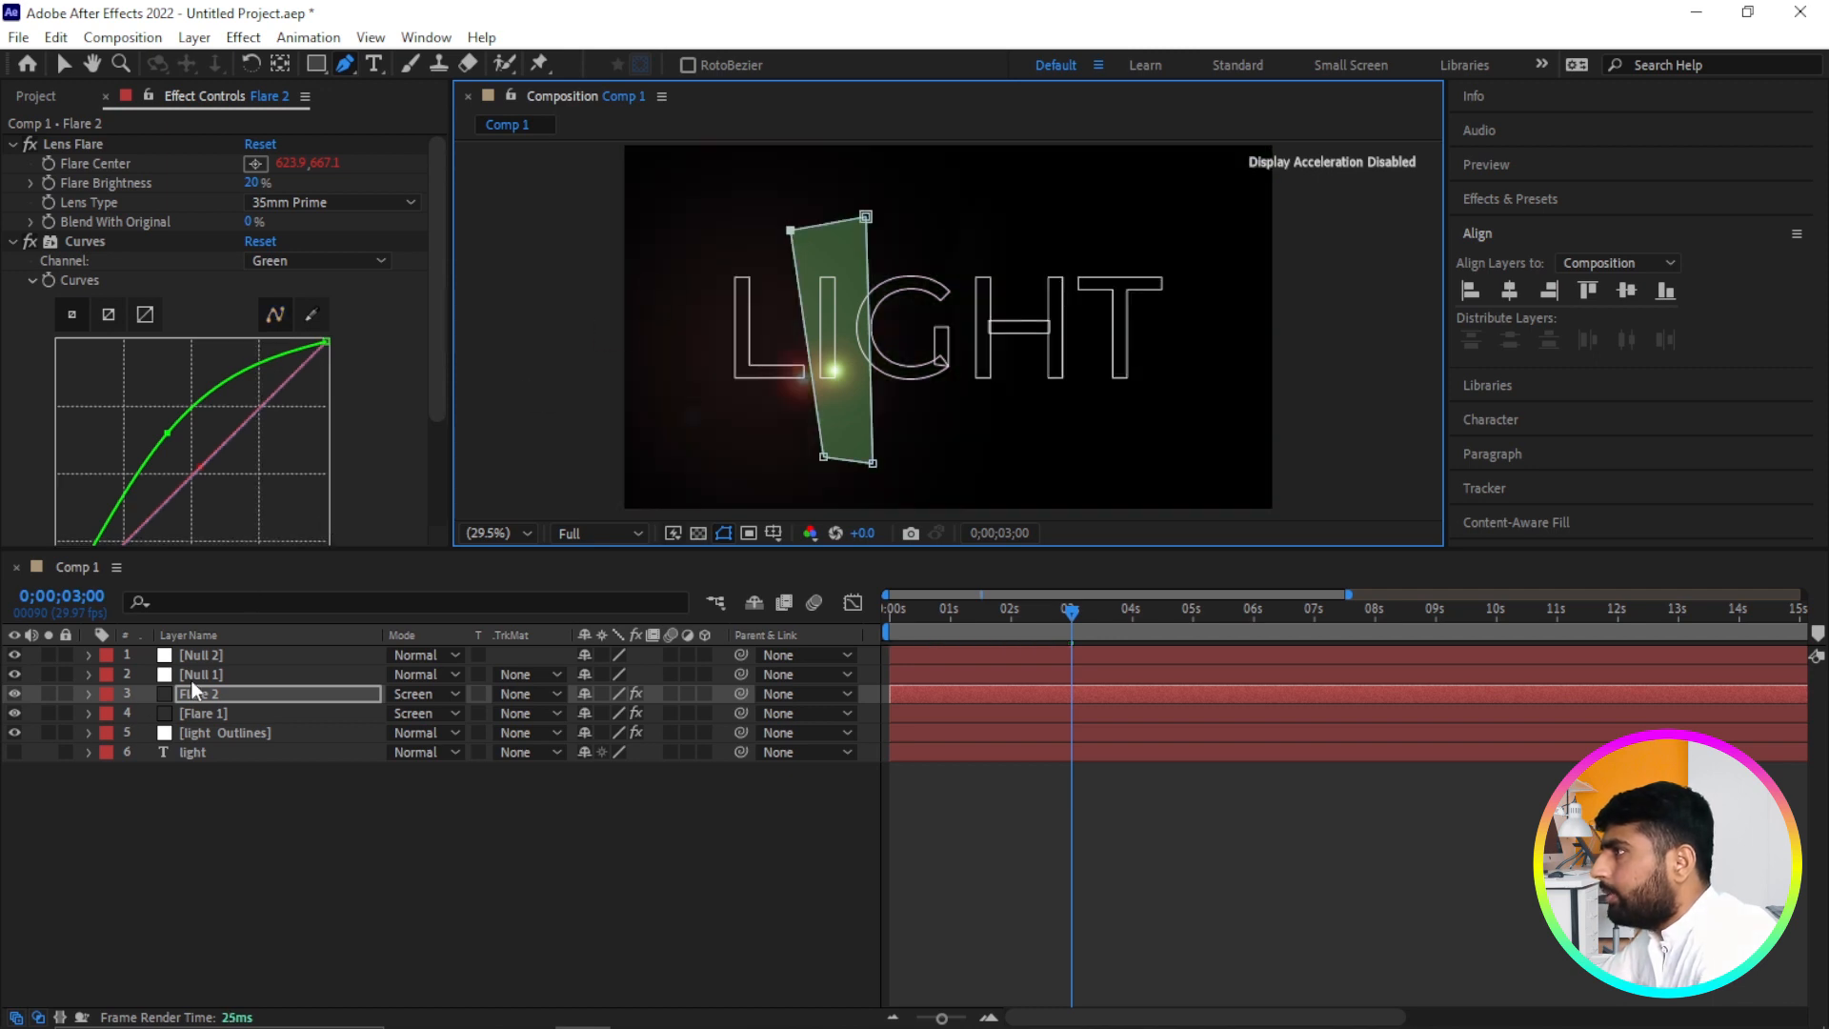
# Set the Mask Feather of Flare 2 to 368 pixels and preview the animation from the start.
pyautogui.press('f')
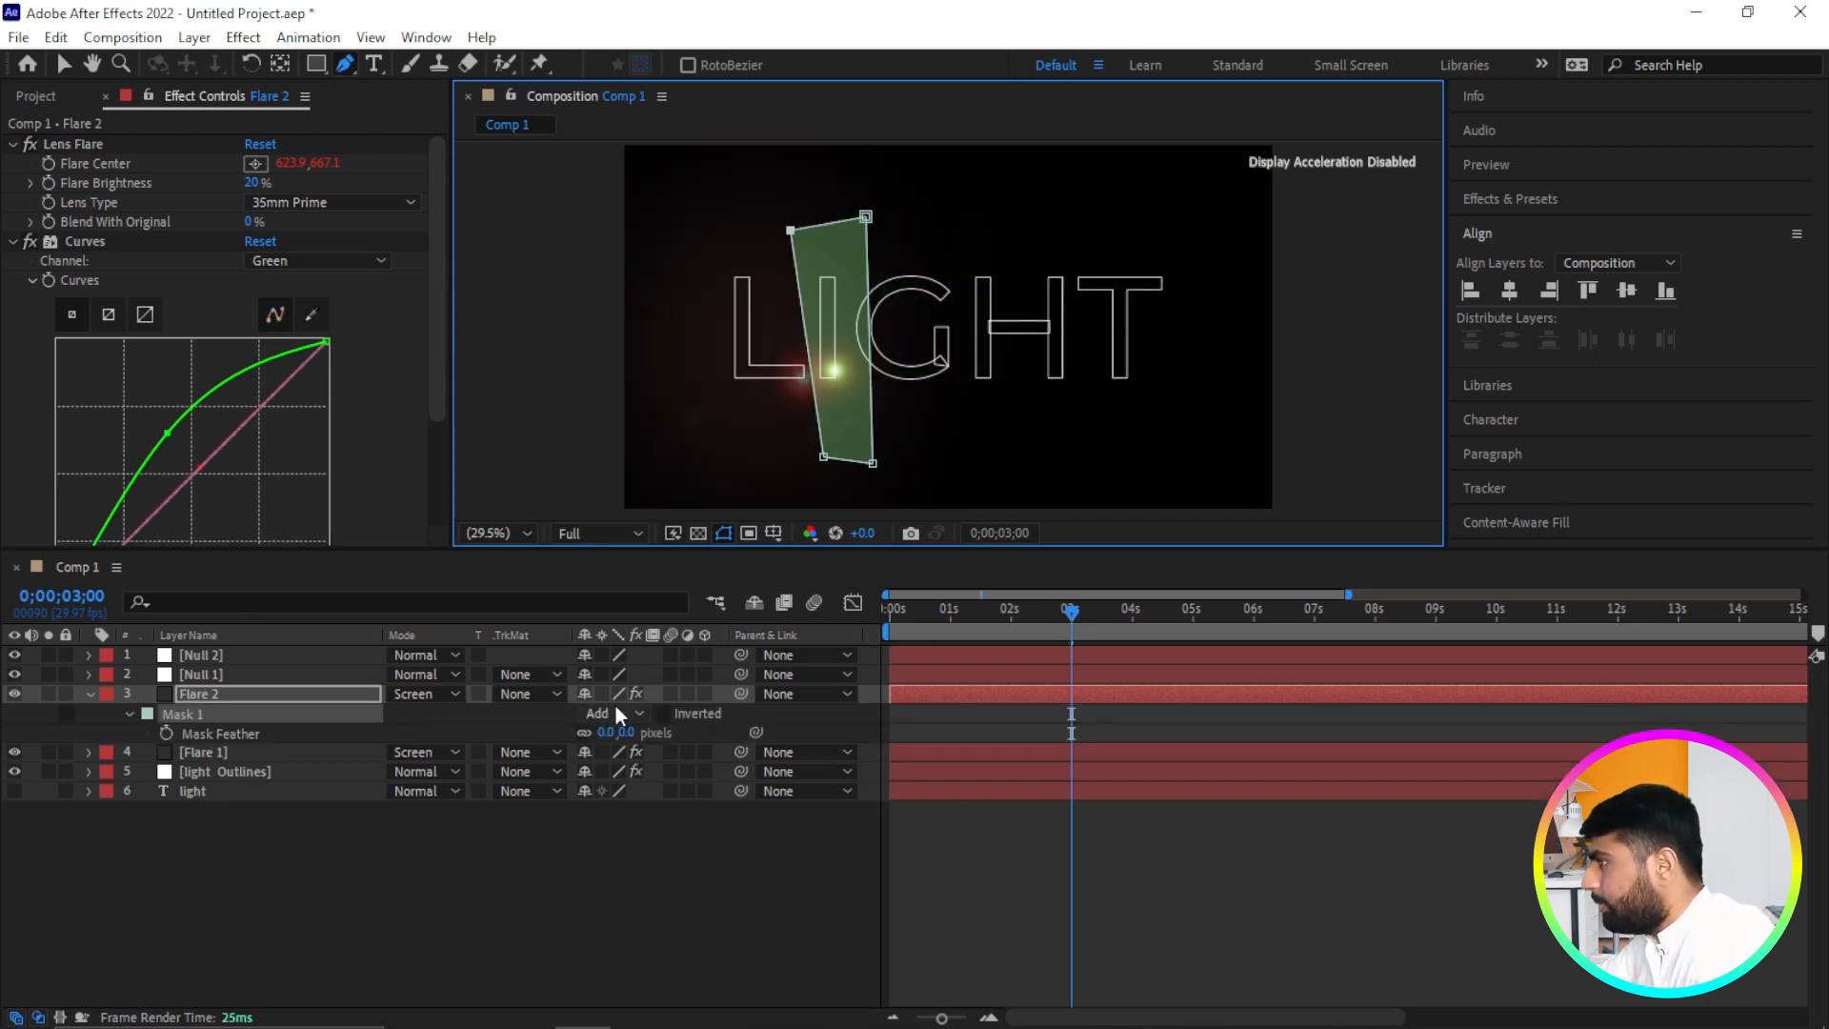
pyautogui.moveTo(606, 731); pyautogui.dragTo(957, 751)
pyautogui.moveTo(612, 731); pyautogui.dragTo(696, 732)
pyautogui.click(714, 914)
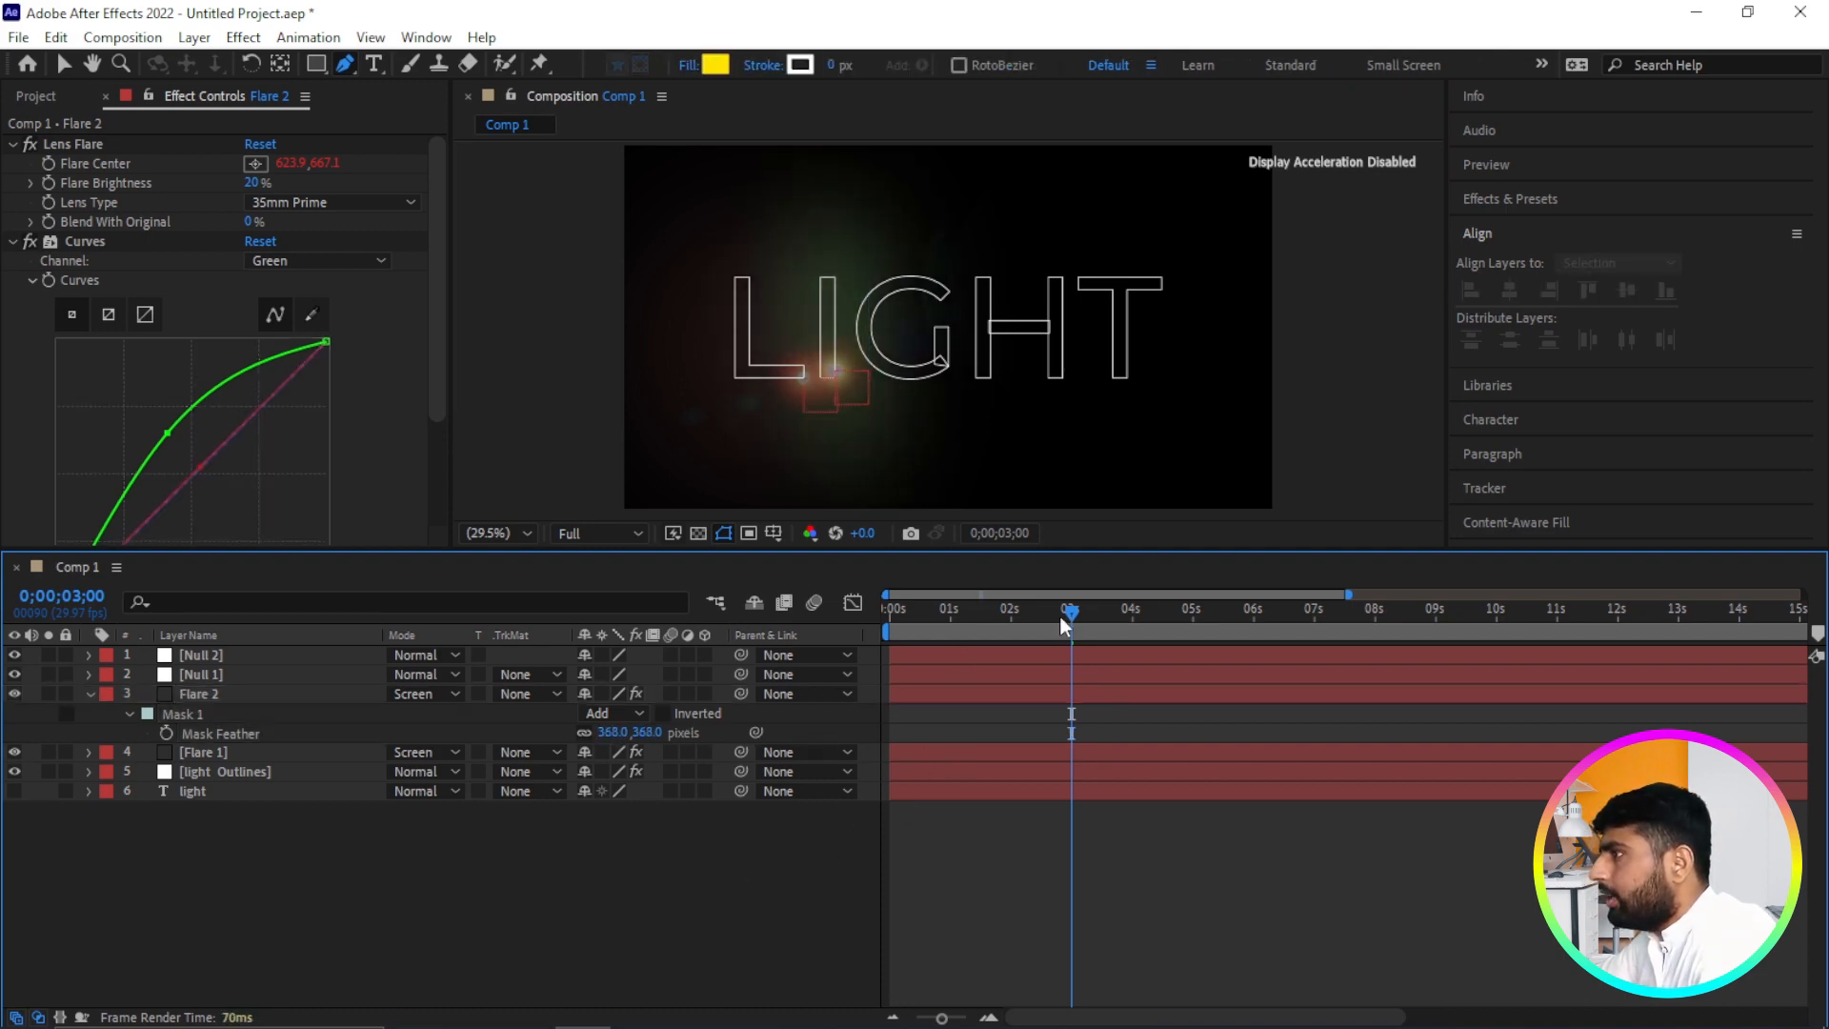
pyautogui.press('Home')
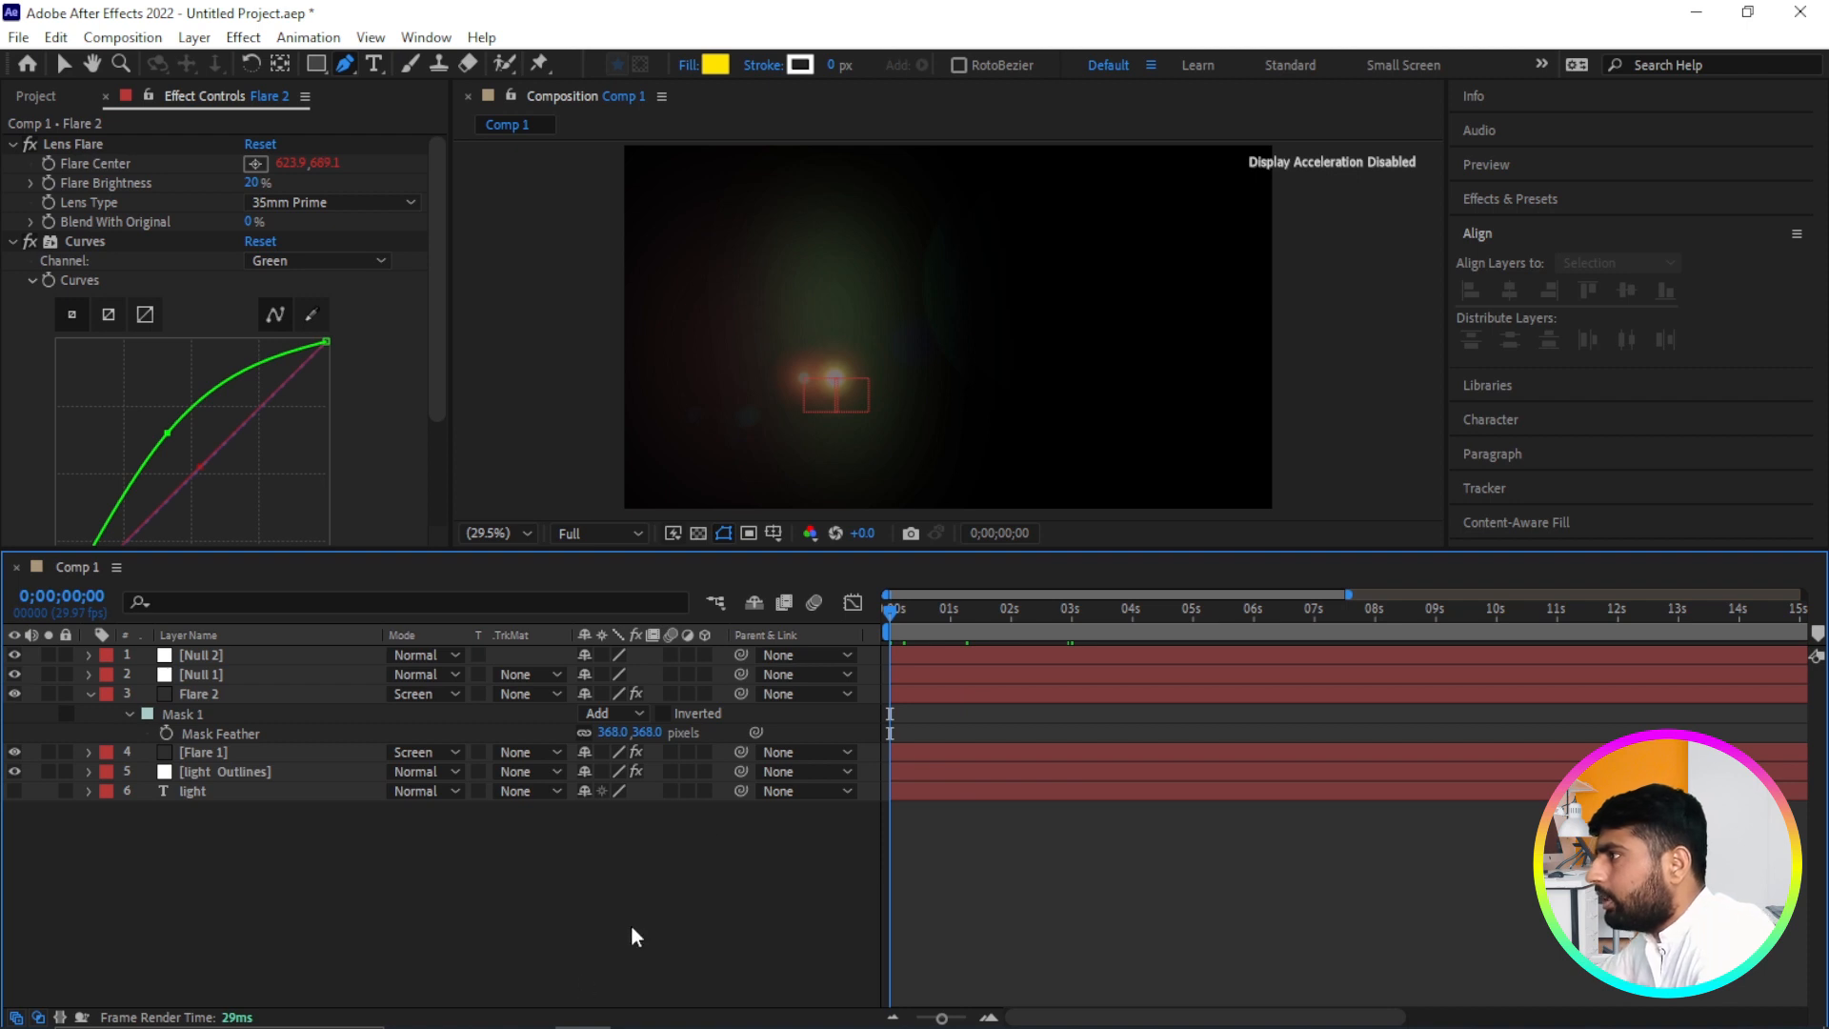
pyautogui.press('space')
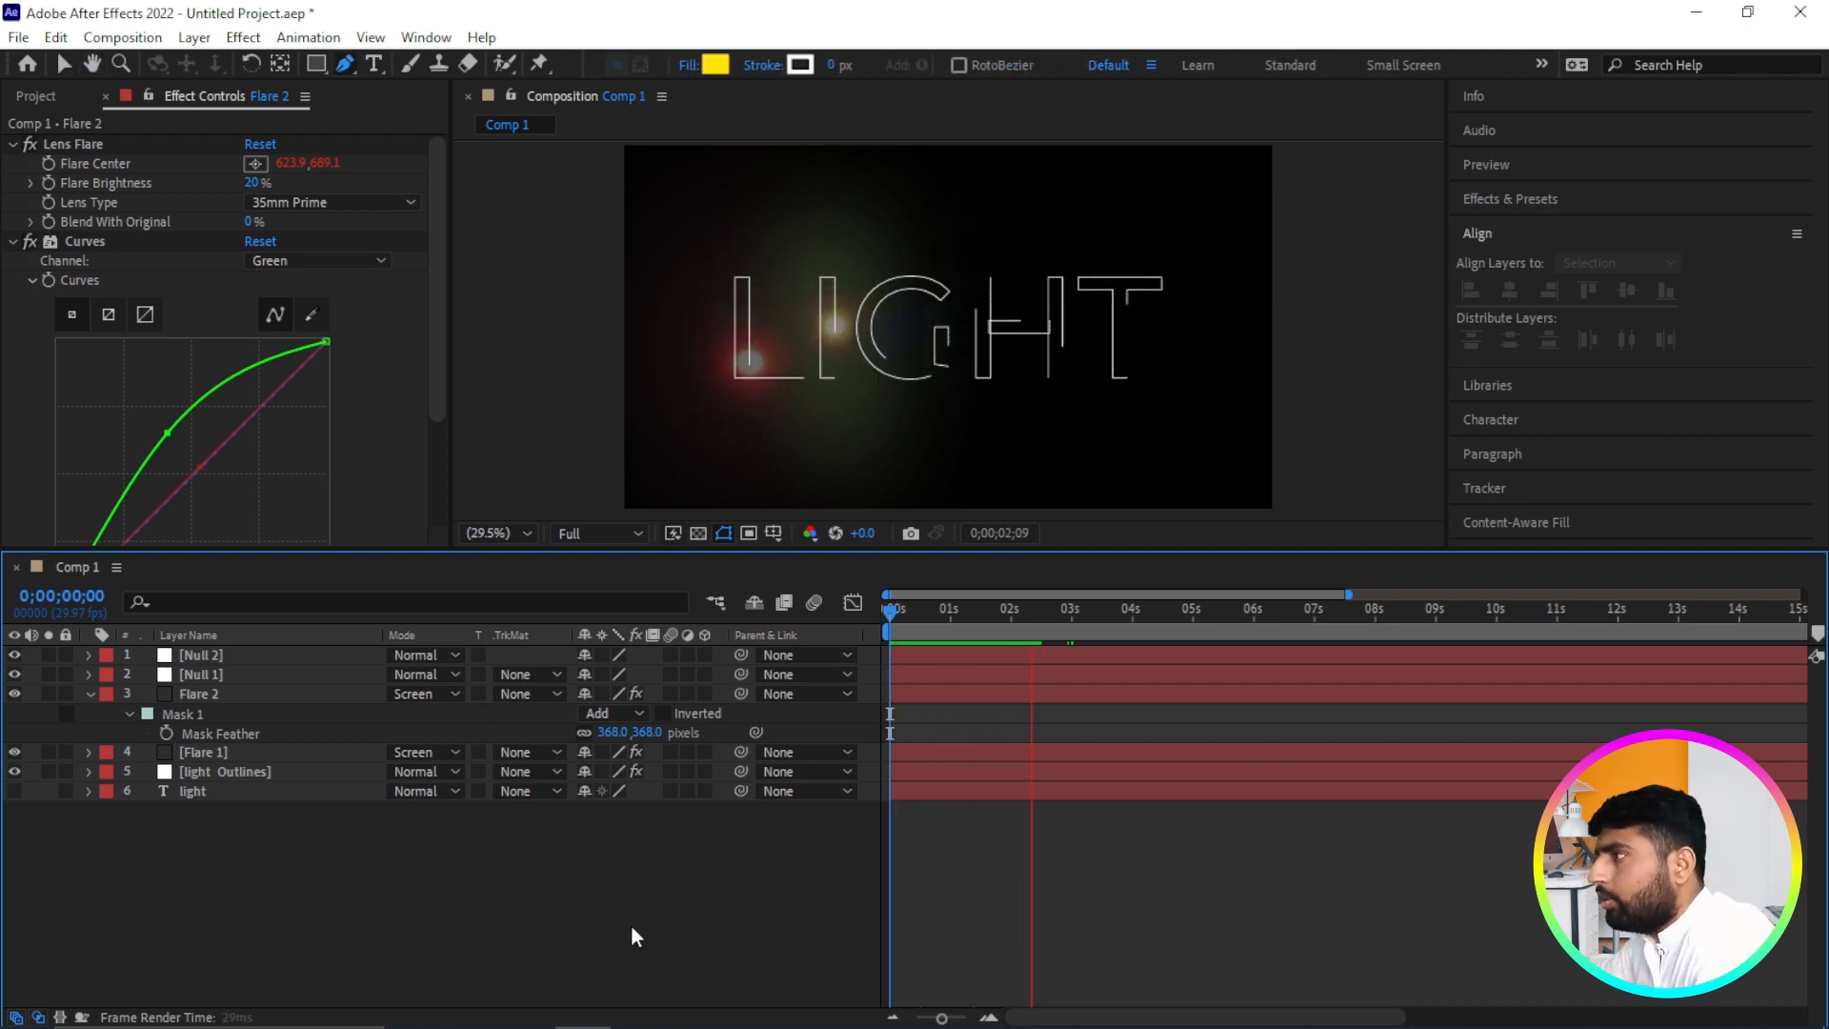
pyautogui.press('space')
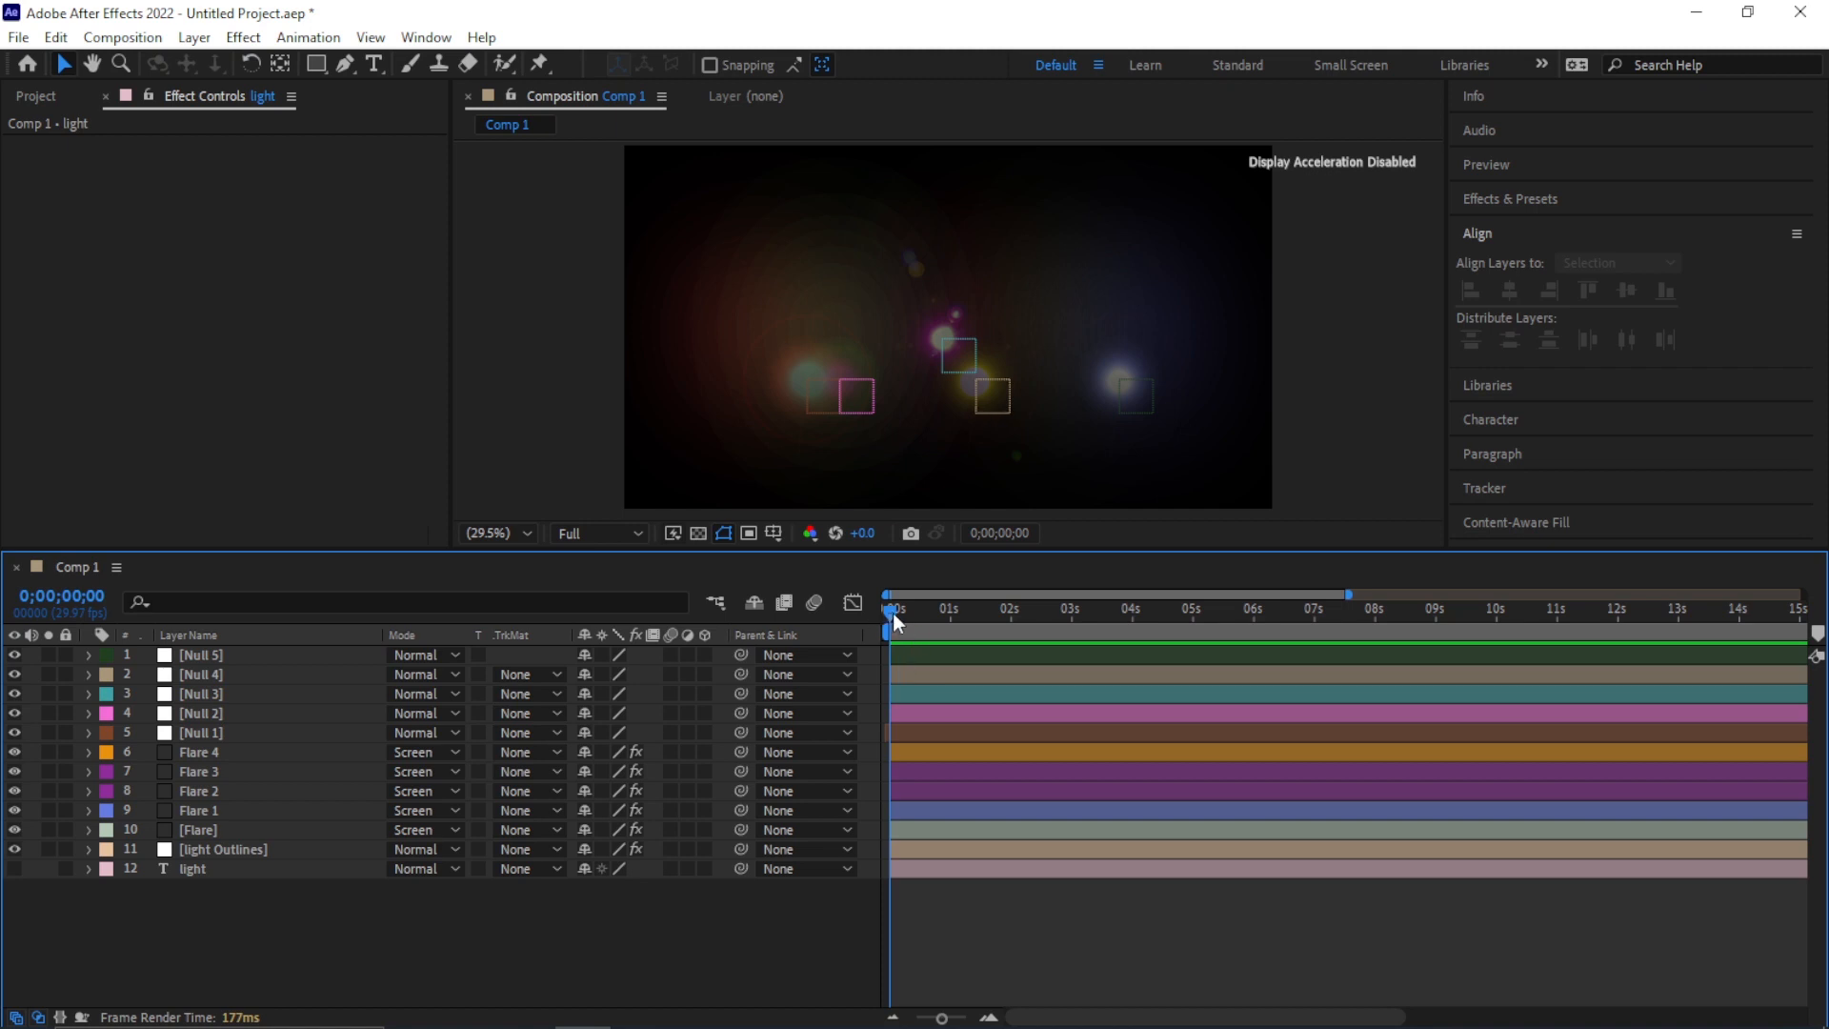
# Preview the completed five-flare LIGHT animation twice from the start and return to the first frame.
pyautogui.moveTo(894, 613)
pyautogui.mouseDown()
pyautogui.moveTo(947, 621)
pyautogui.moveTo(861, 627)
pyautogui.mouseUp()
pyautogui.press('space')
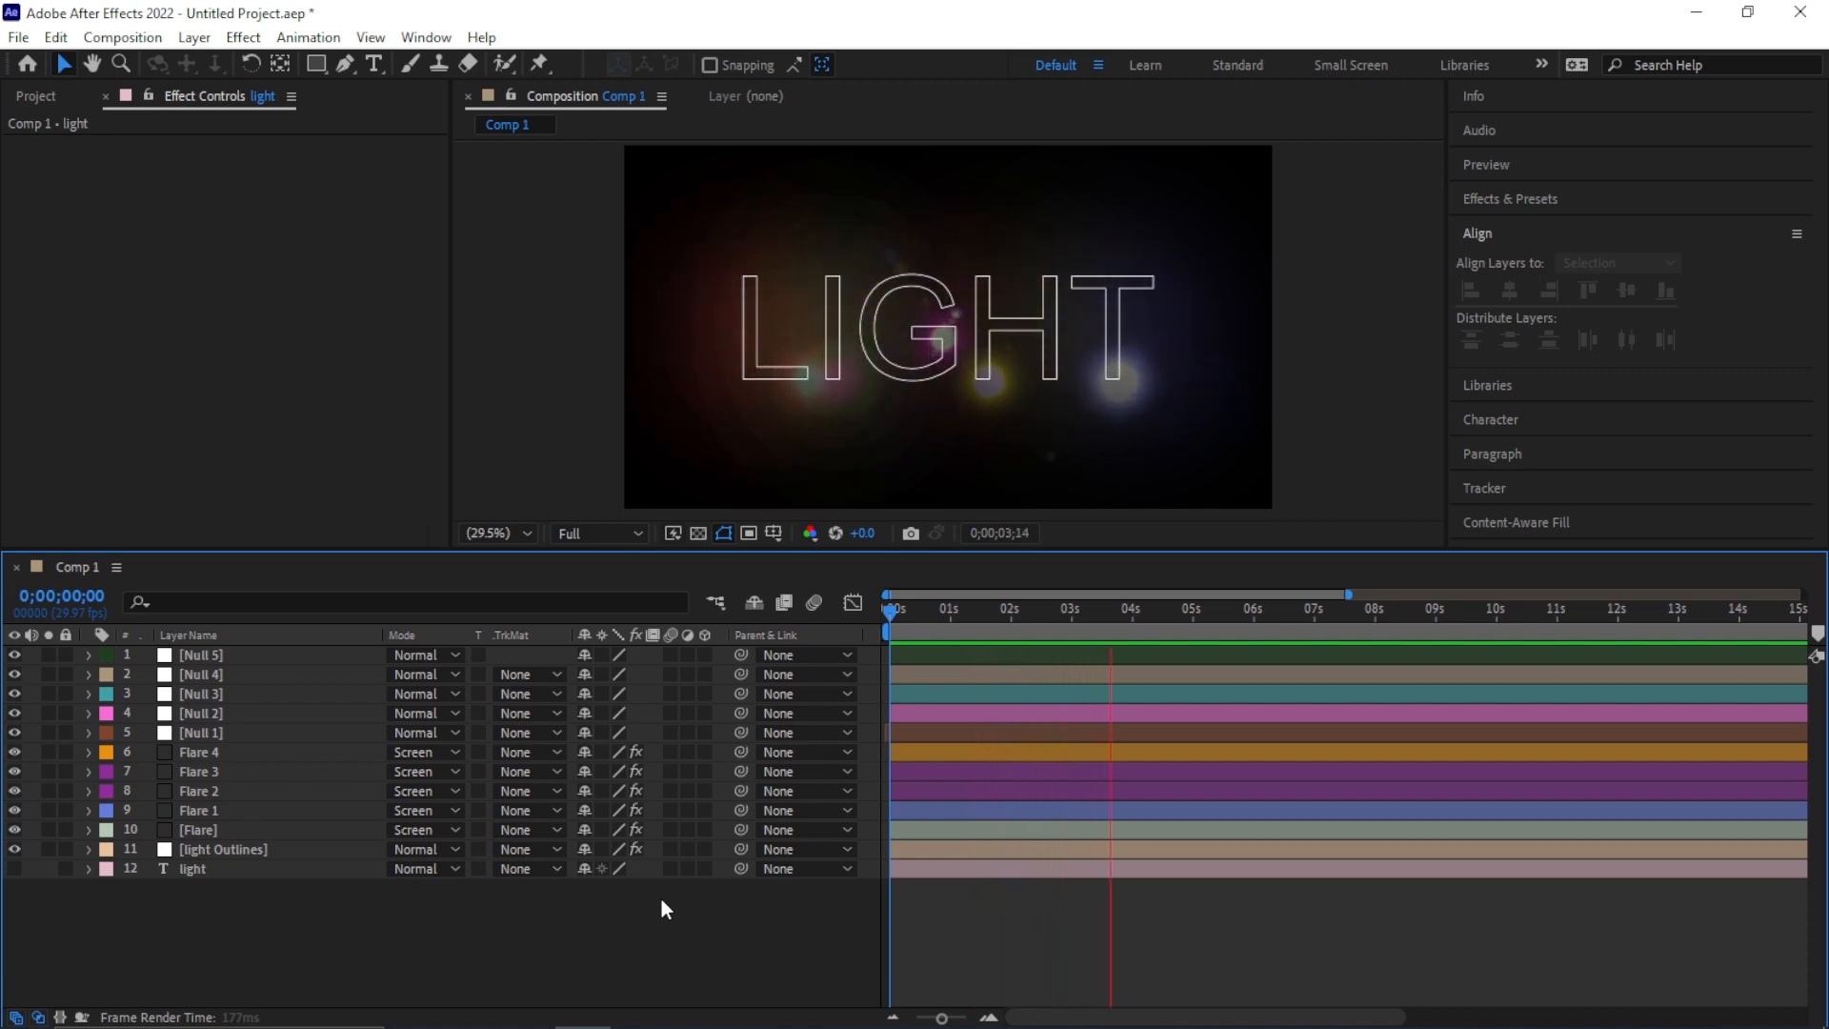
pyautogui.press('space')
pyautogui.moveTo(1126, 608); pyautogui.dragTo(880, 619)
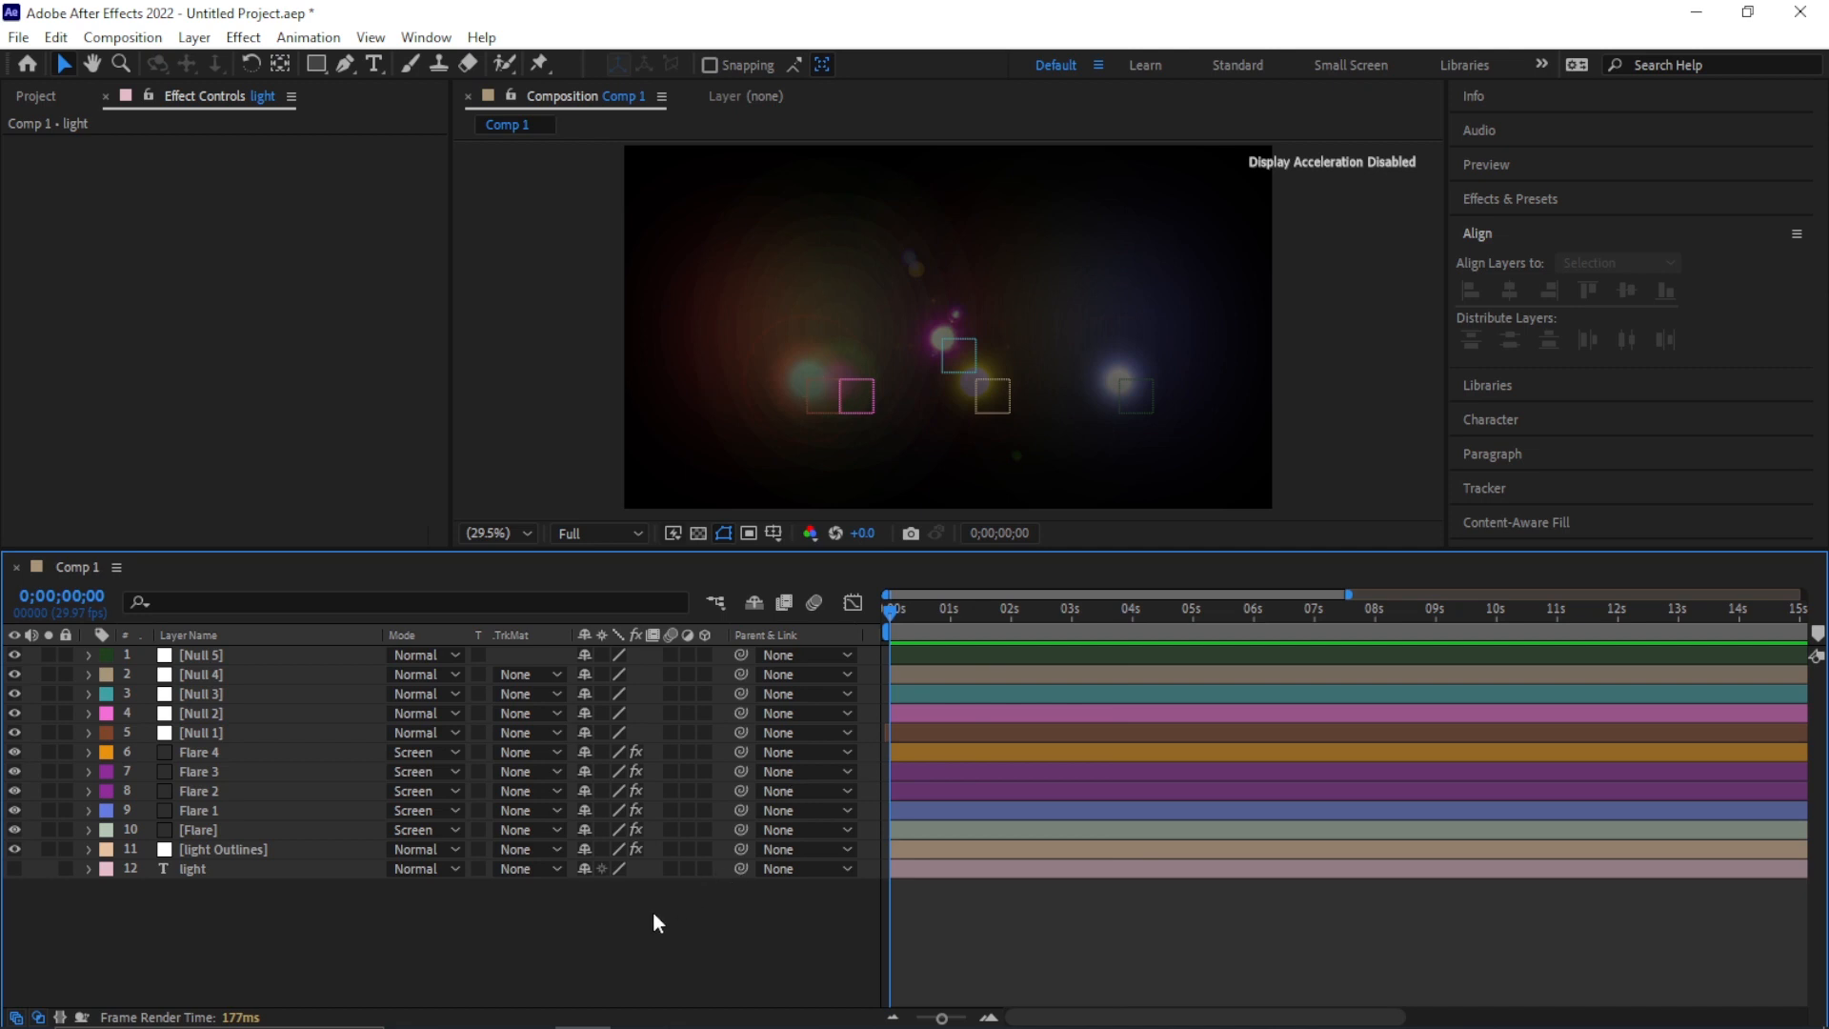
pyautogui.press('space')
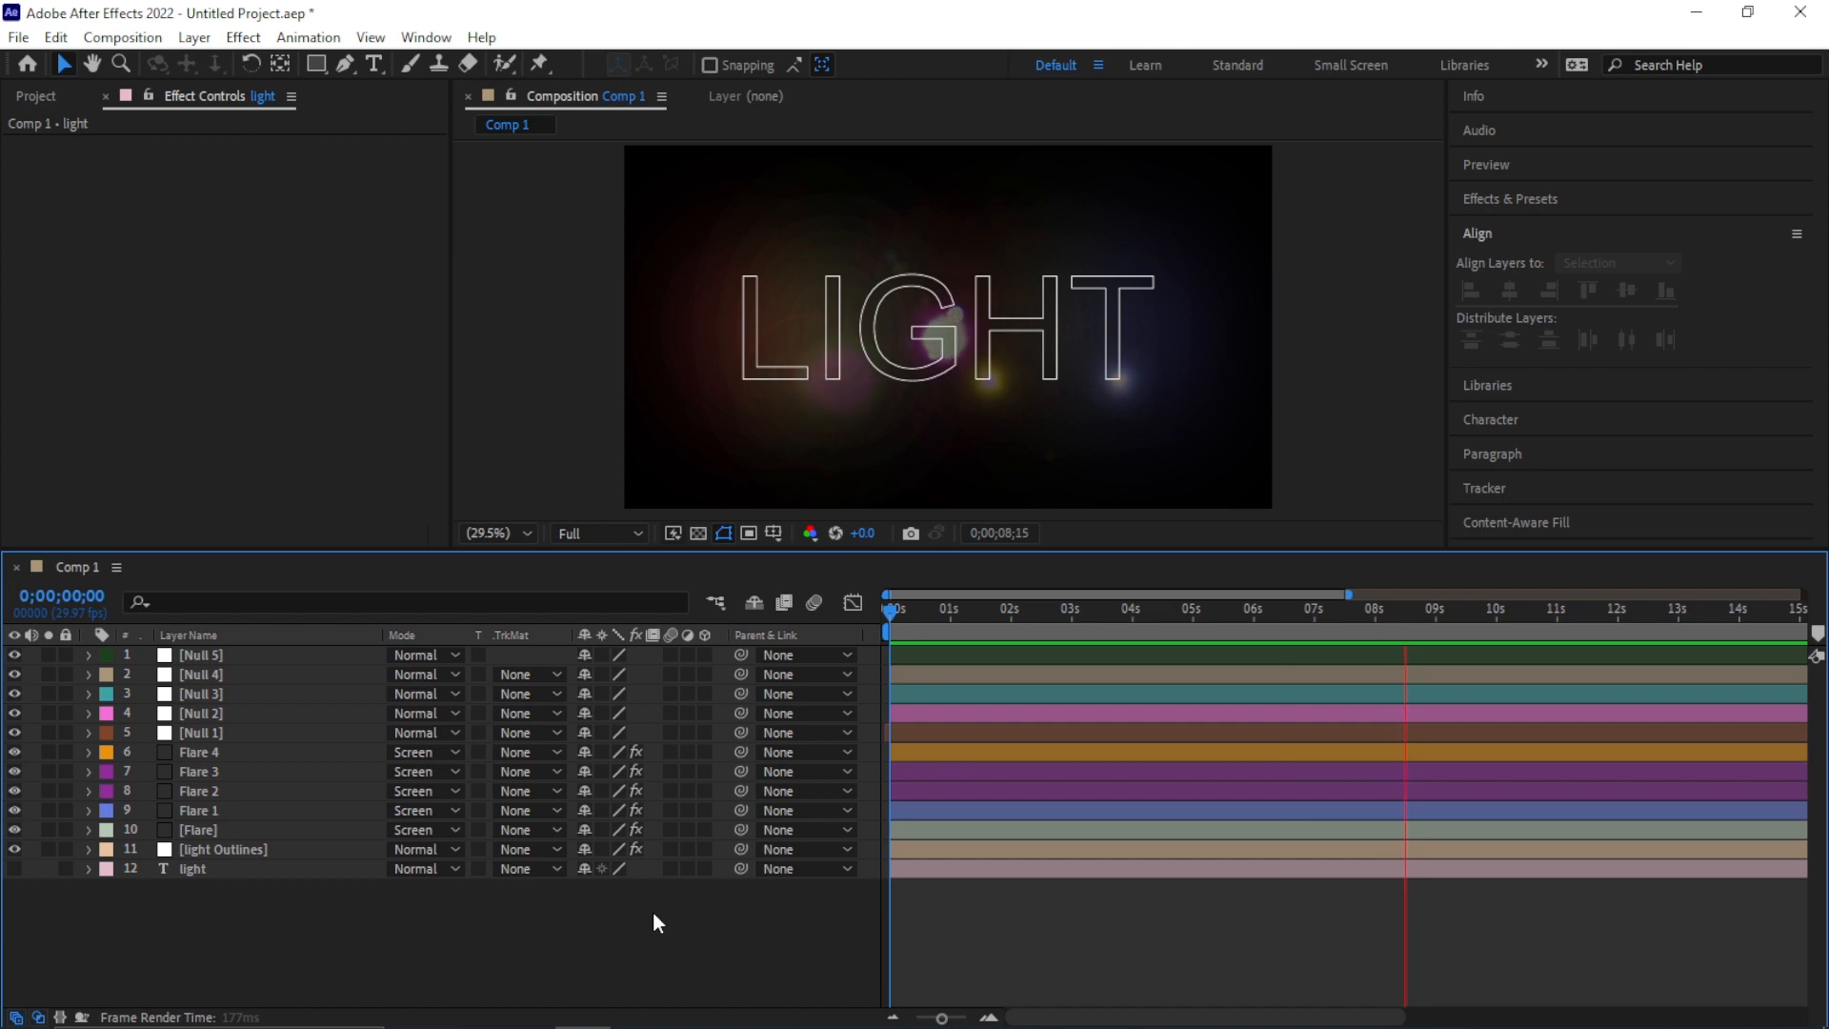
pyautogui.press('space')
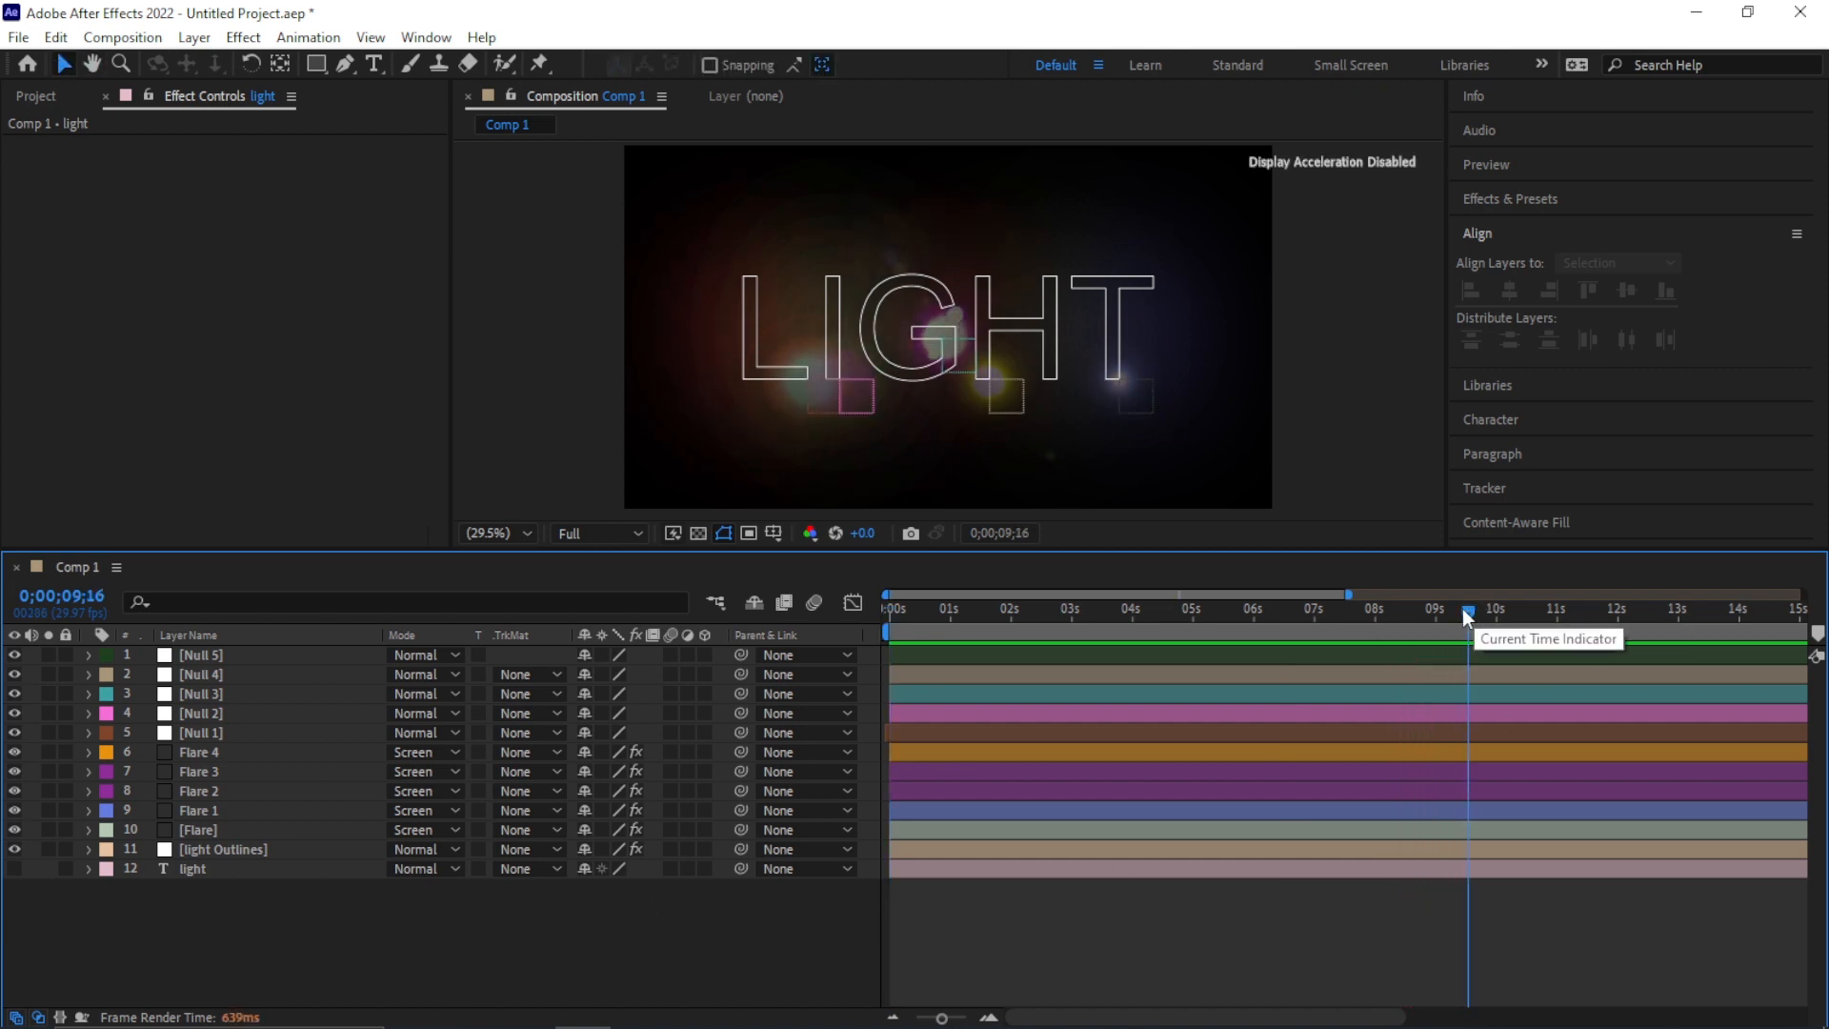
pyautogui.moveTo(1466, 614); pyautogui.dragTo(814, 630)
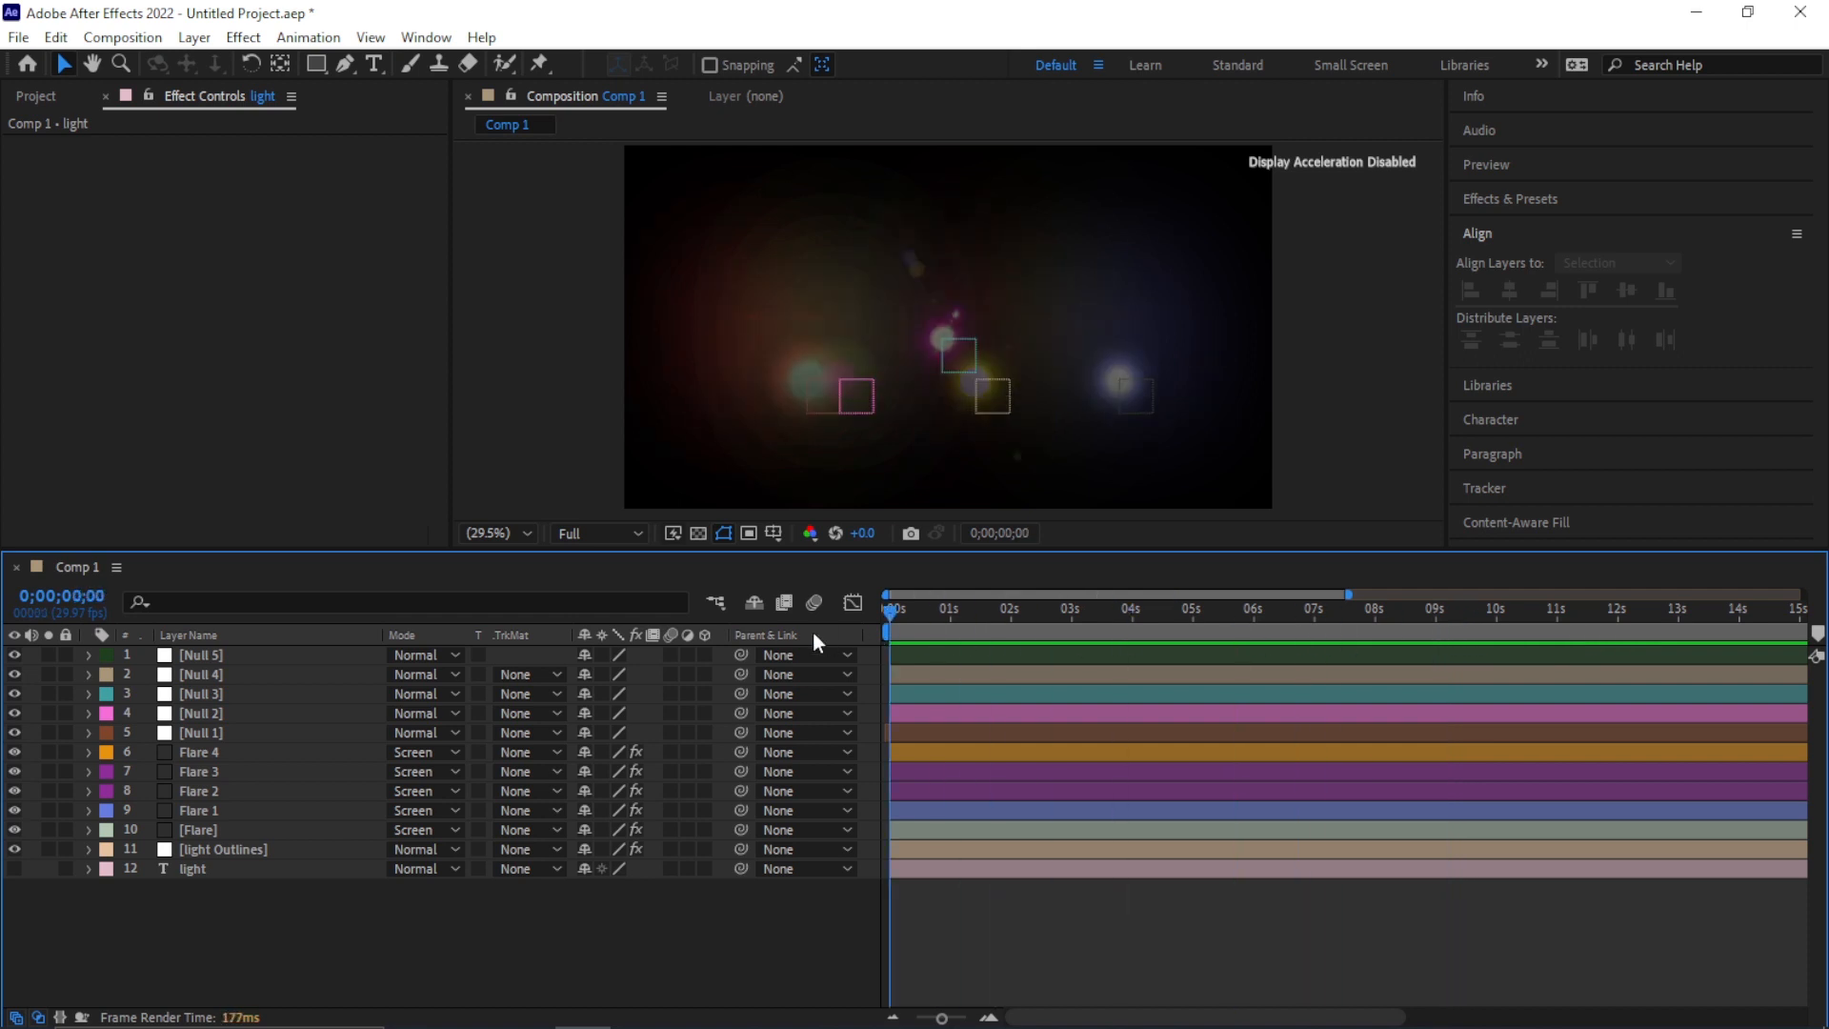